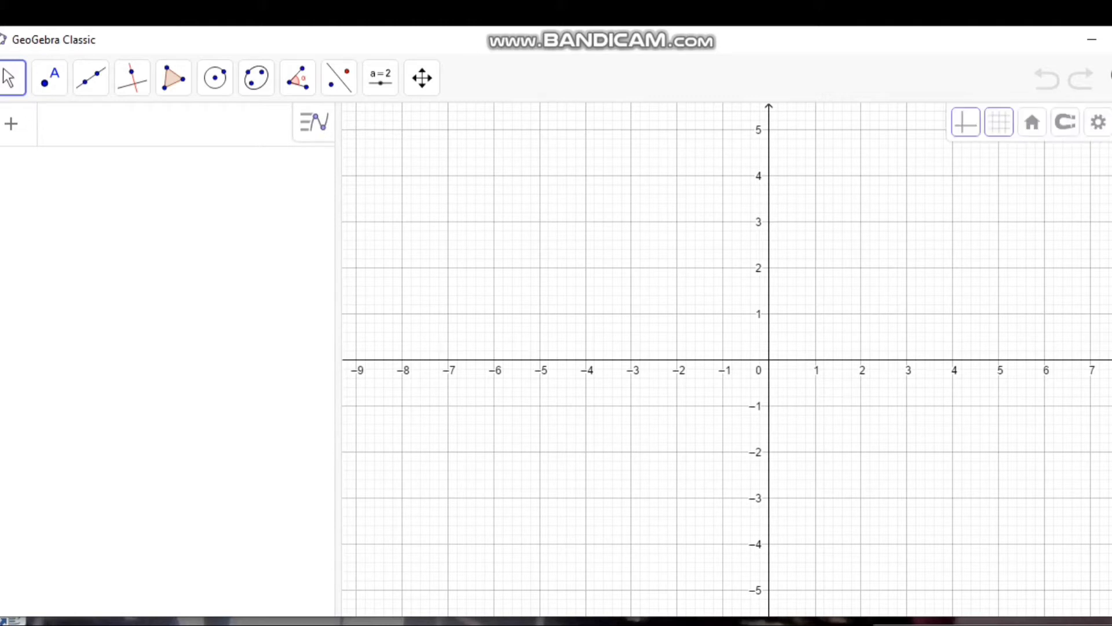
Step: Show the 3D Graphics view beside the 2D graphics view and make the 2D view active
click(1111, 123)
click(1065, 244)
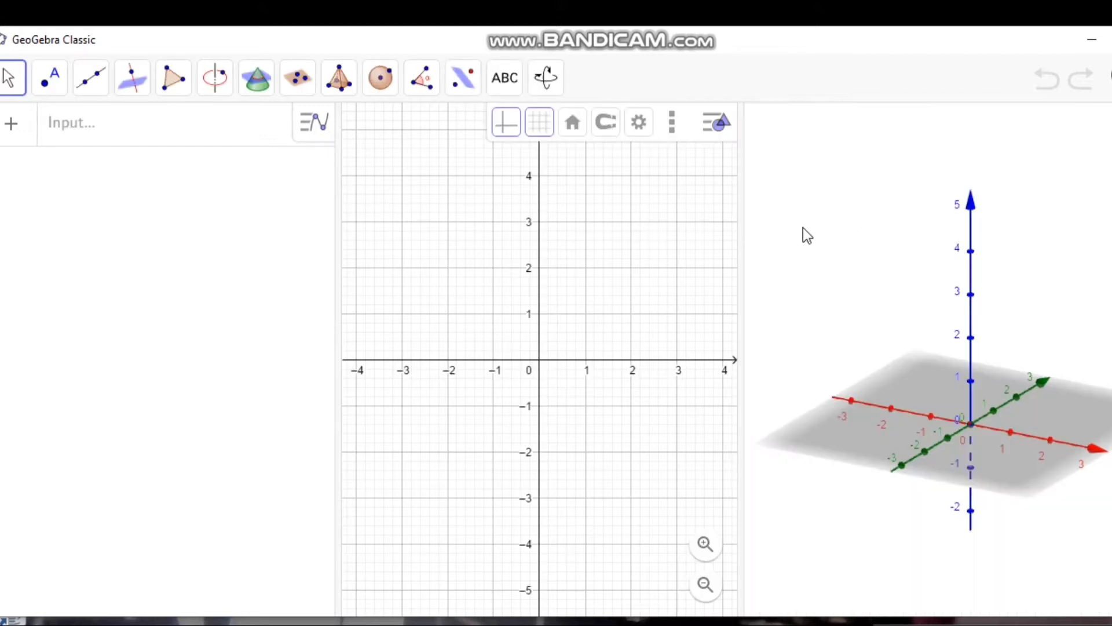
click(576, 203)
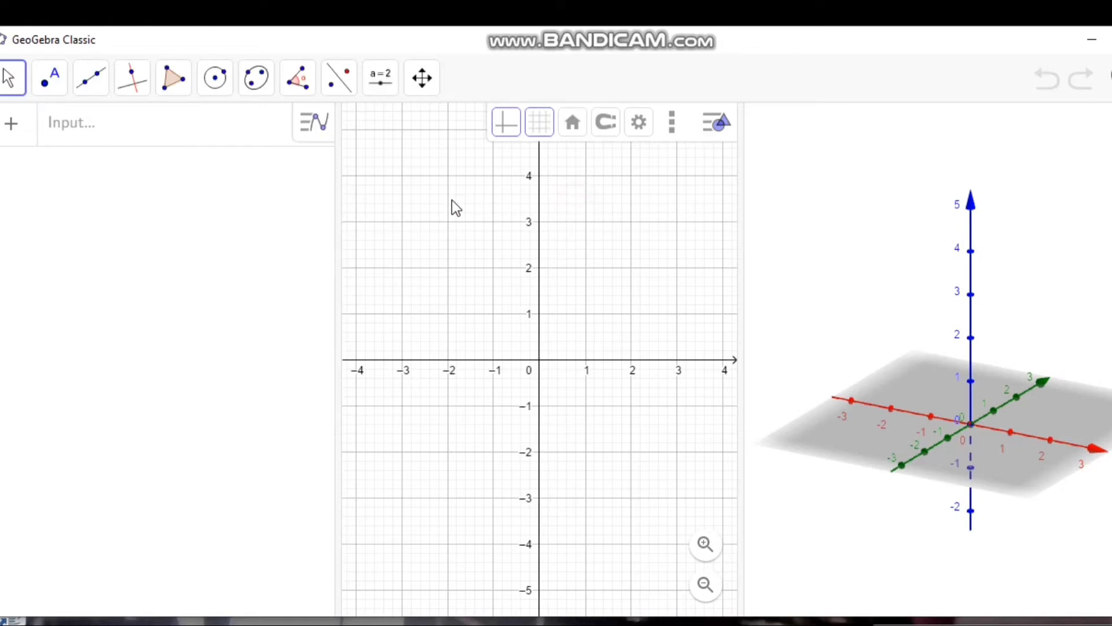
Step: Create a number slider named t in the 2D view with minimum 0 and maximum 1
click(385, 90)
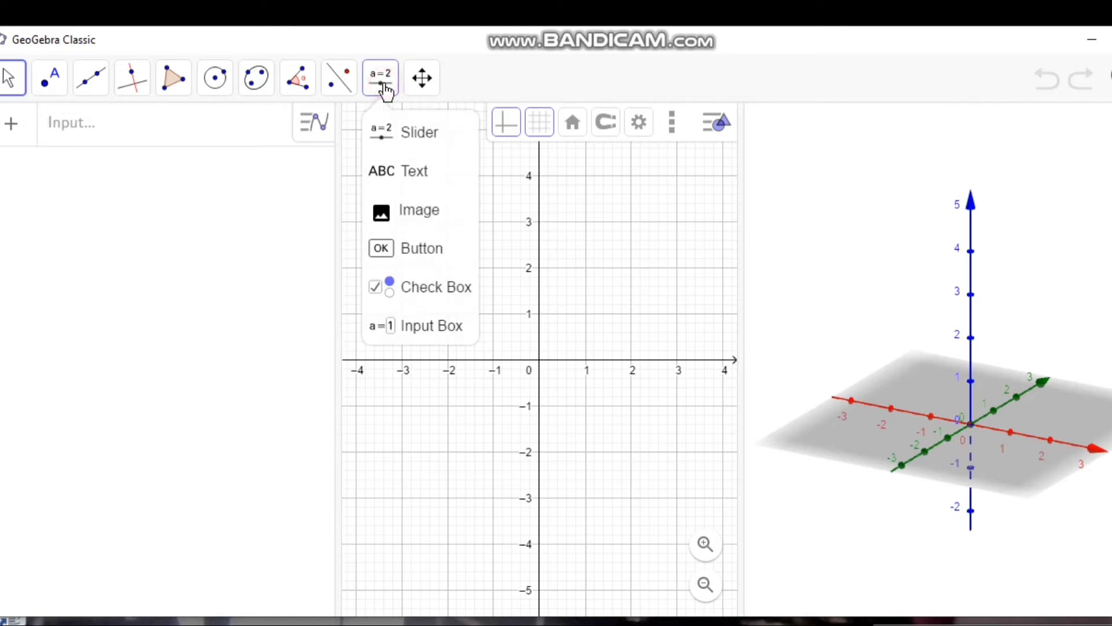
click(413, 141)
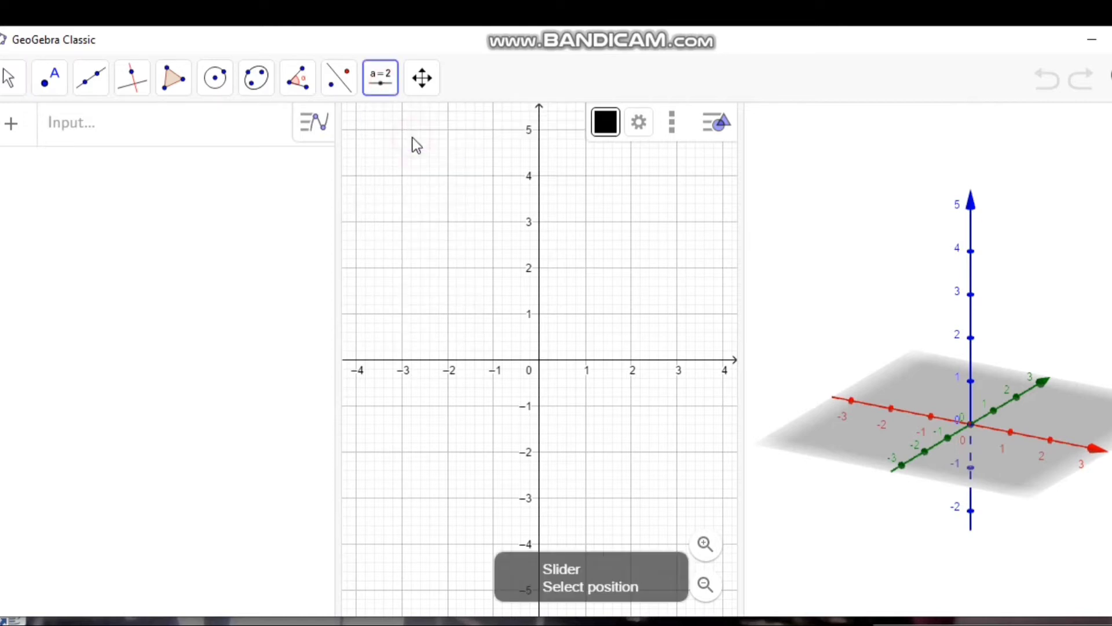
click(421, 185)
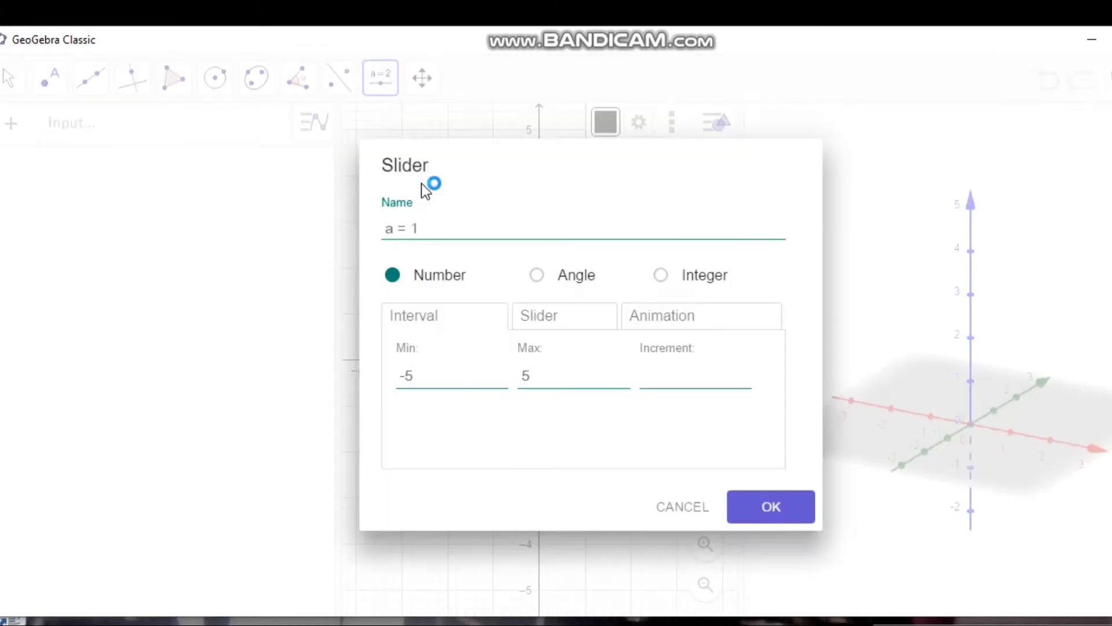
drag(426, 227, 373, 230)
key(BackSpace)
drag(421, 375, 380, 376)
text(0)
double_click(530, 377)
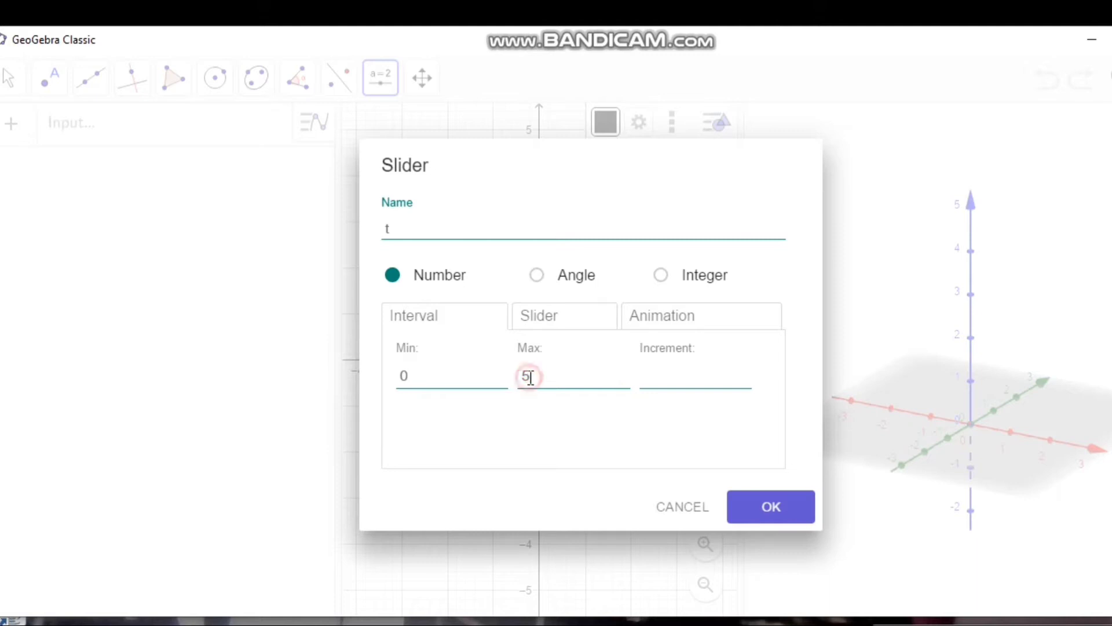
text(1)
click(761, 509)
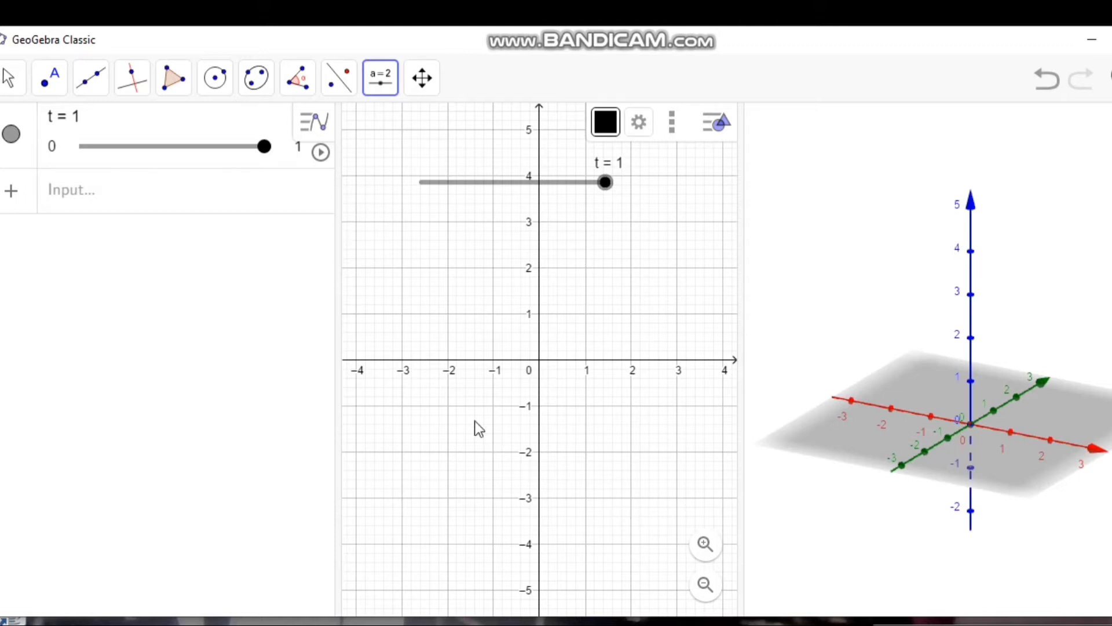
Step: Begin a PerpendicularLine command with the point (1, 0, 0) as its first argument
click(175, 197)
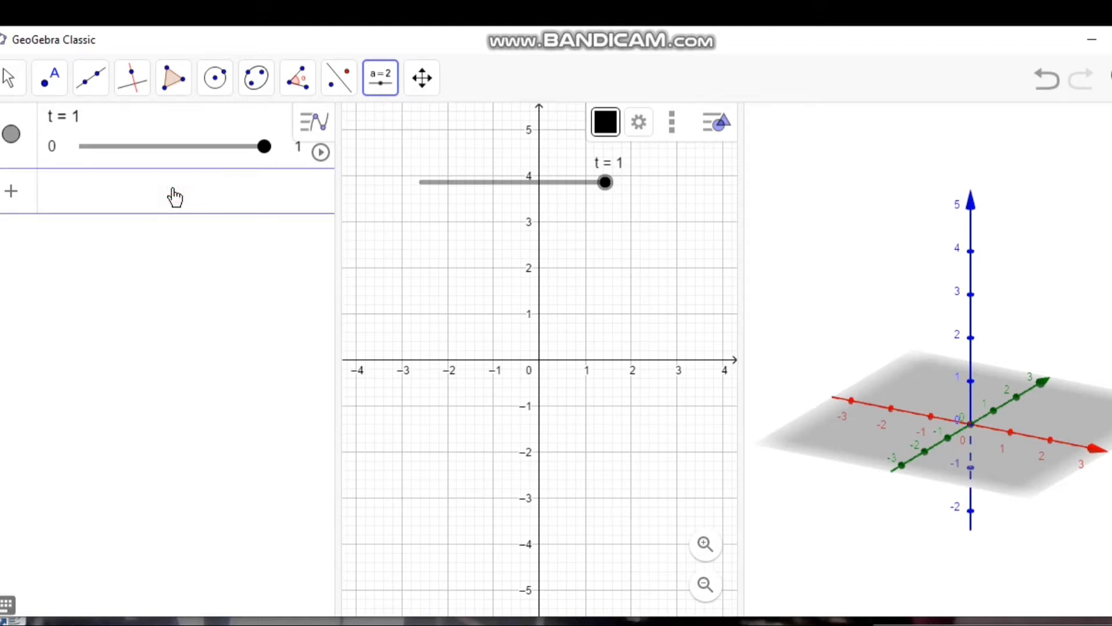
text(p)
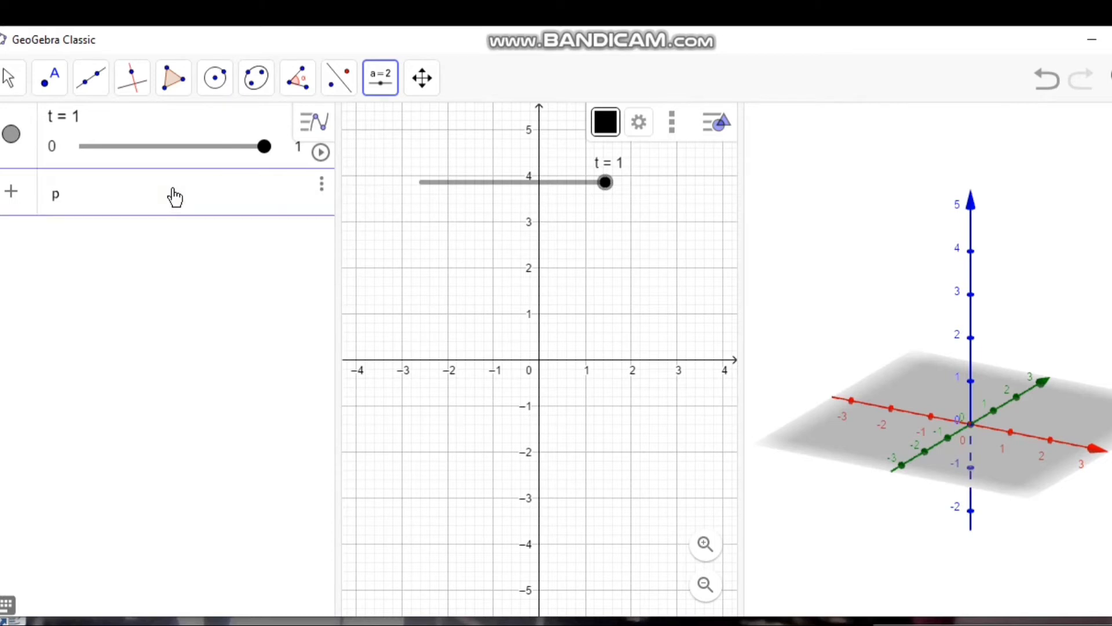
text(erpend)
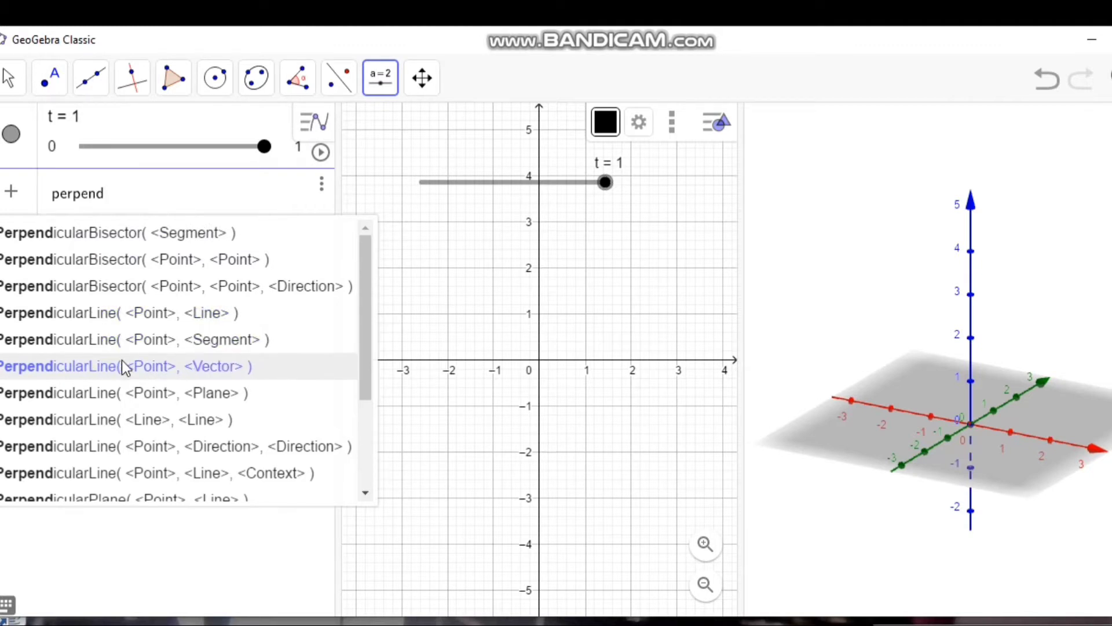
click(143, 339)
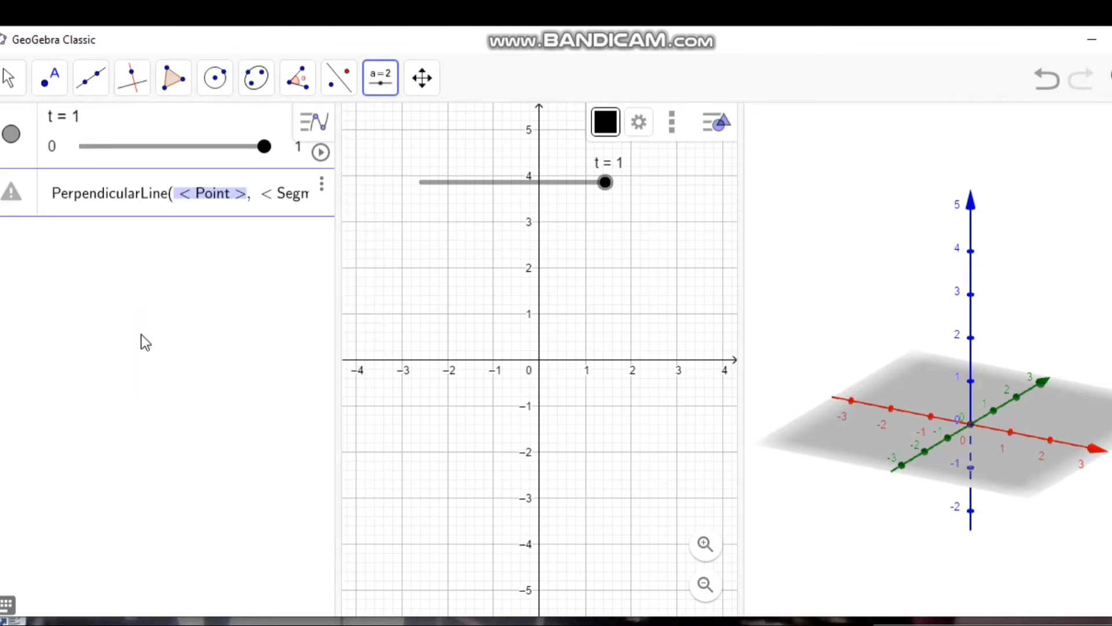
key(BackSpace)
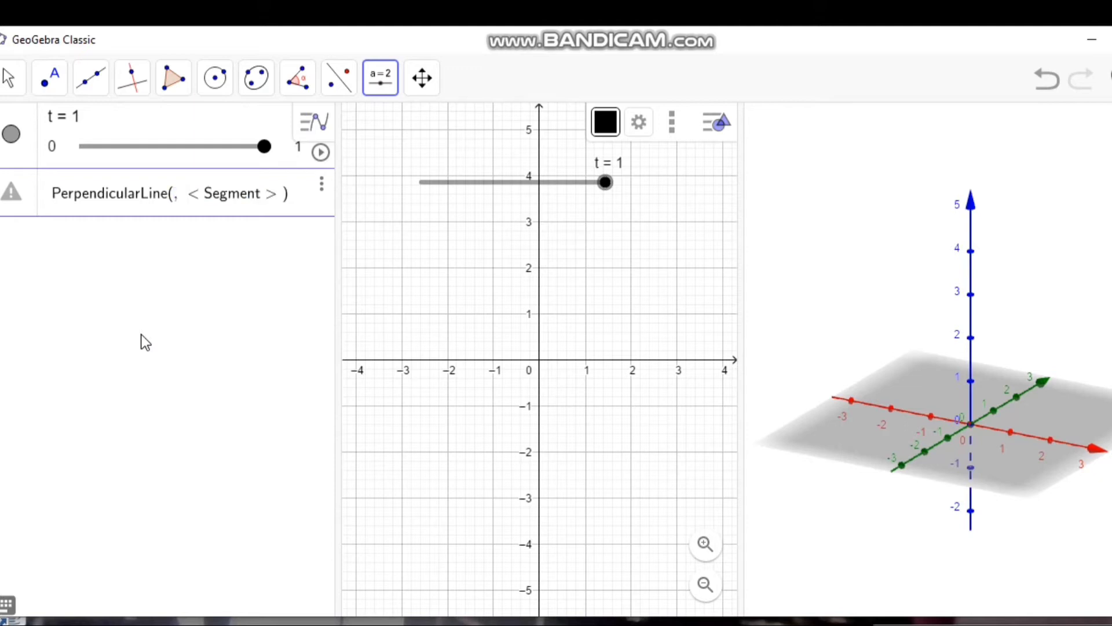
text((1, )
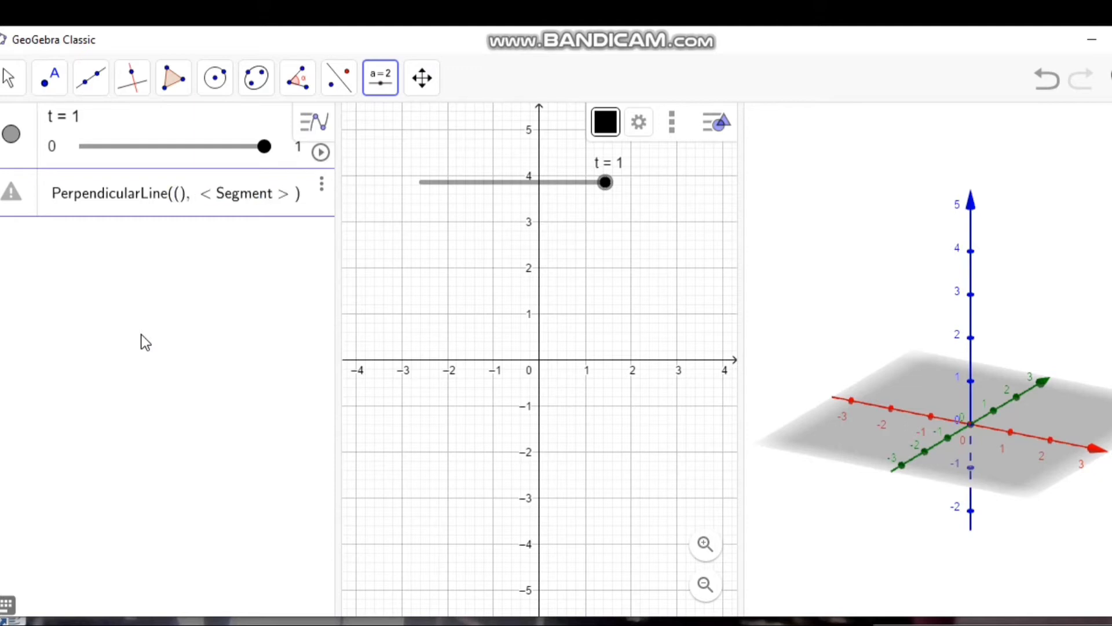
text(0, 0)
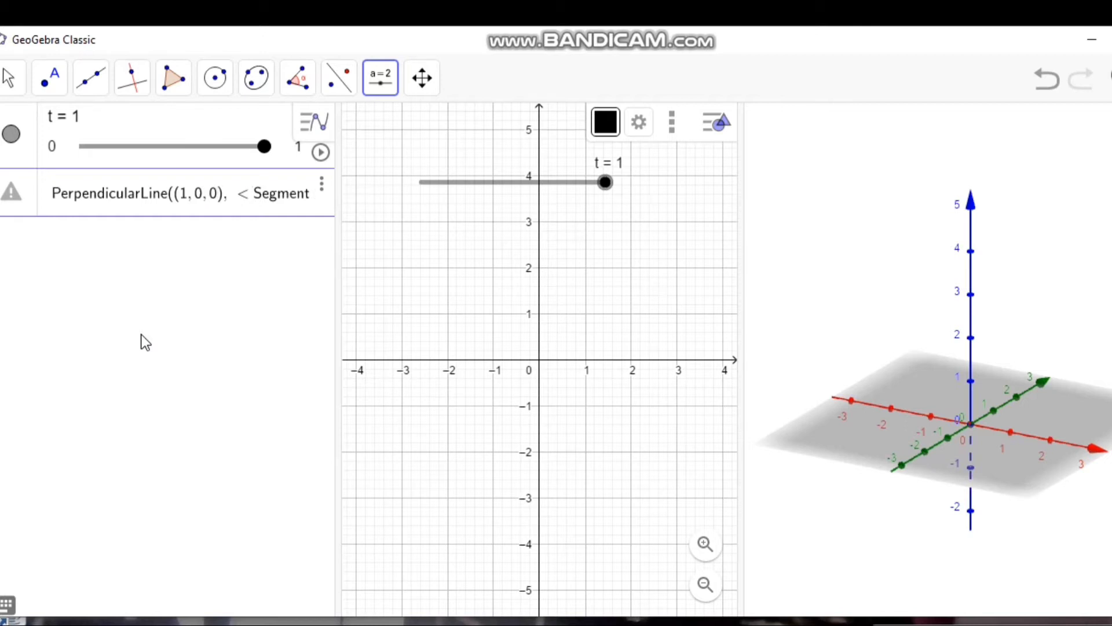
Step: Complete the perpendicular line definition with xOyPlane as its second argument and create the line
key(Tab)
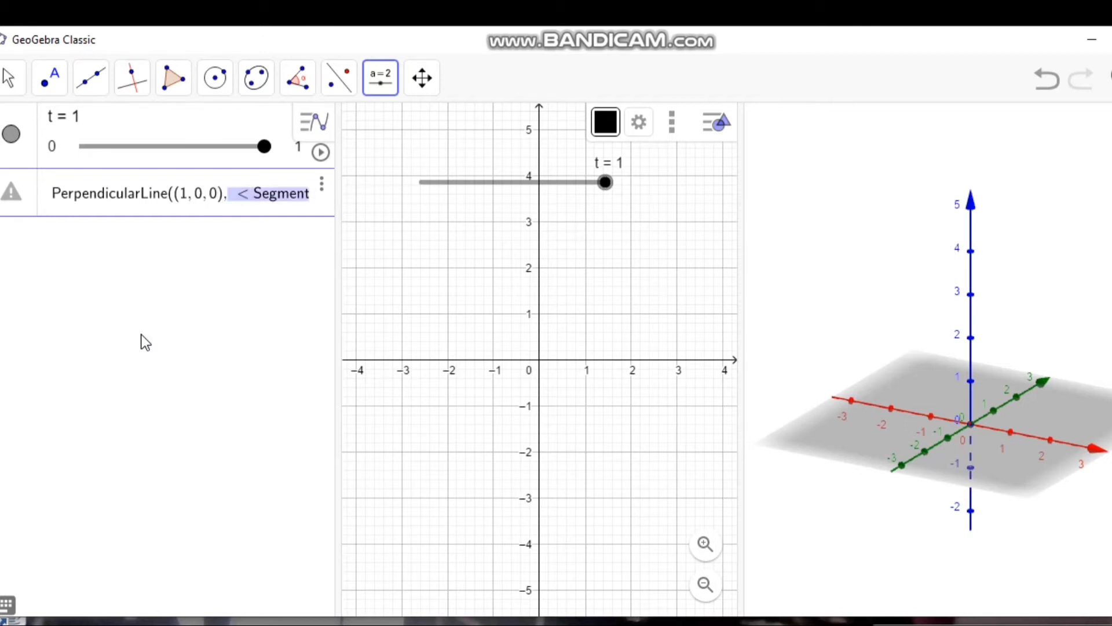
key(BackSpace)
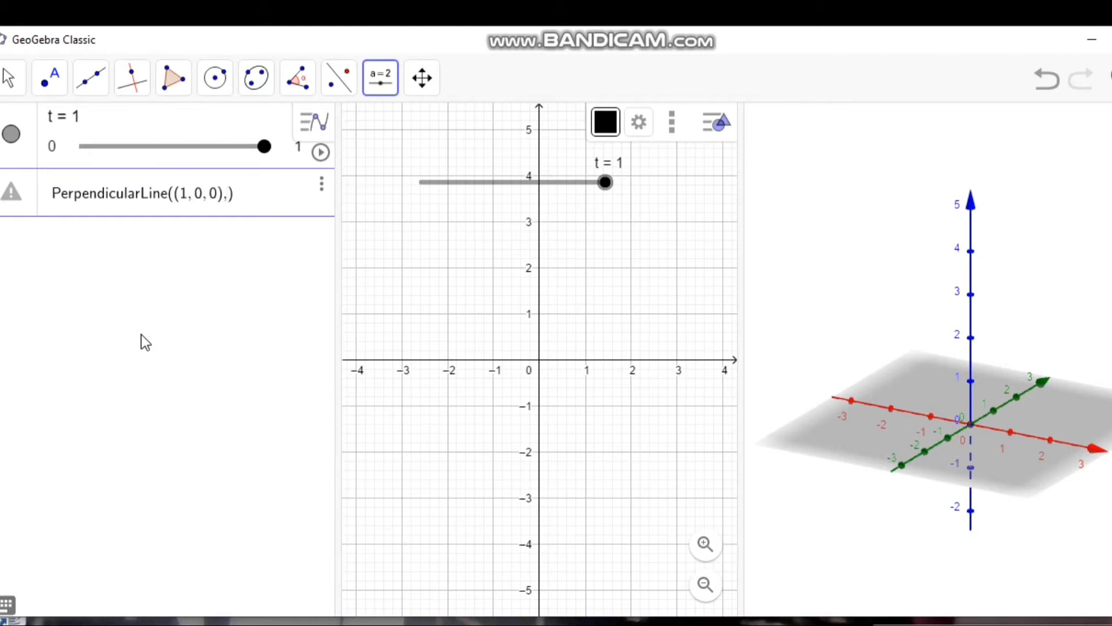
text((x)
key(Caps_Lock)
text(O)
key(Caps_Lock)
text(y)
key(Caps_Lock)
text(P)
key(Caps_Lock)
text(lan)
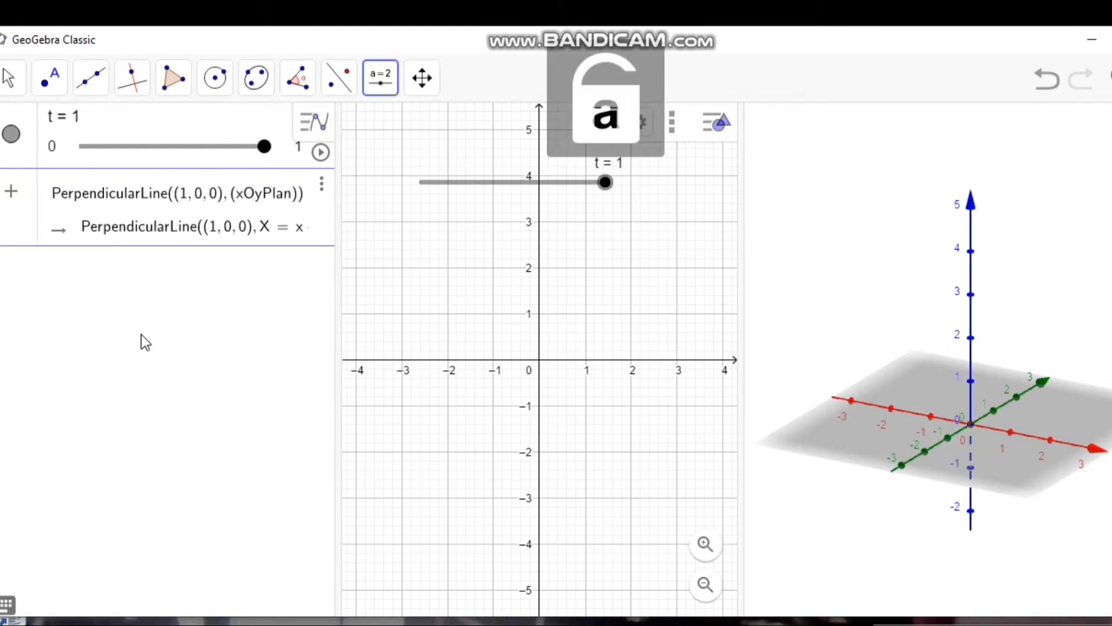
text(e)
key(Return)
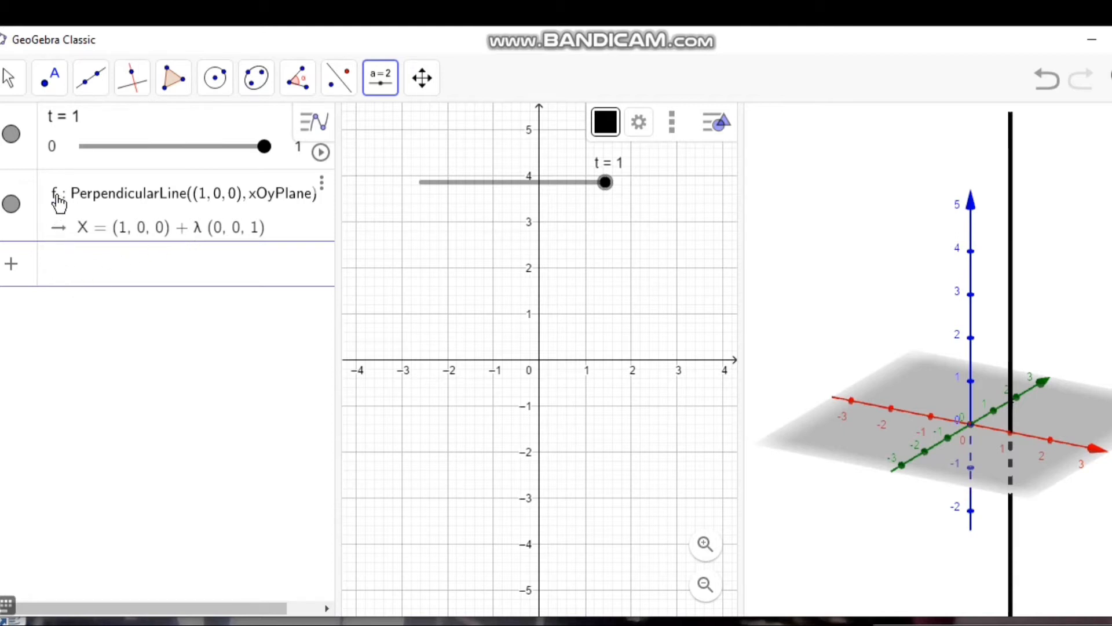
Step: Create a point on line f with Point(f) and move it up along the line to (1, 0, 3)
click(70, 273)
text(poin)
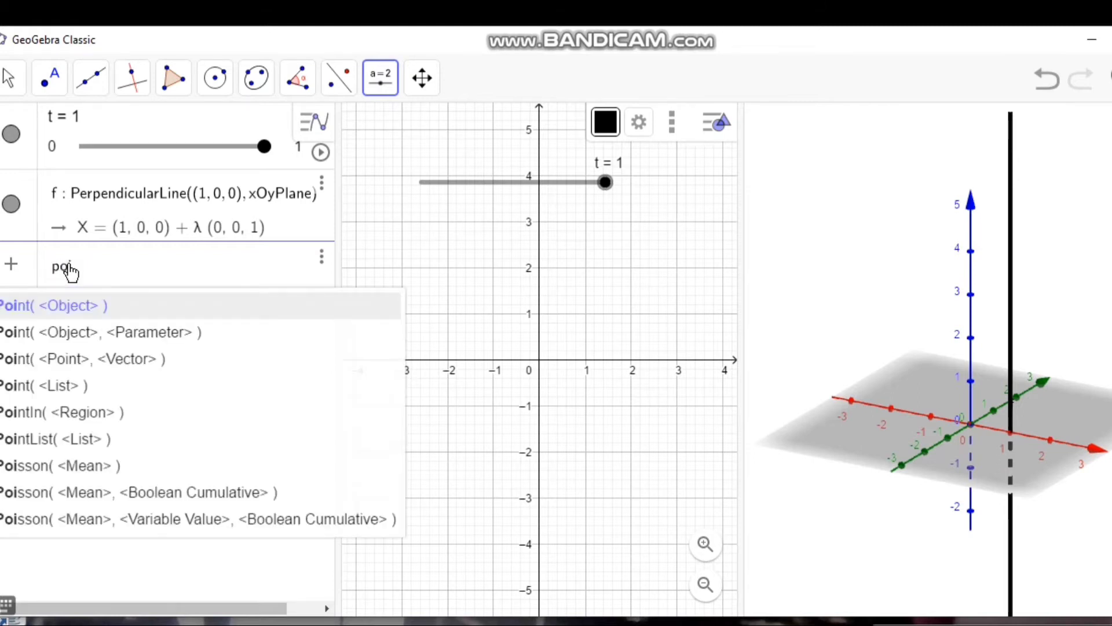
click(66, 308)
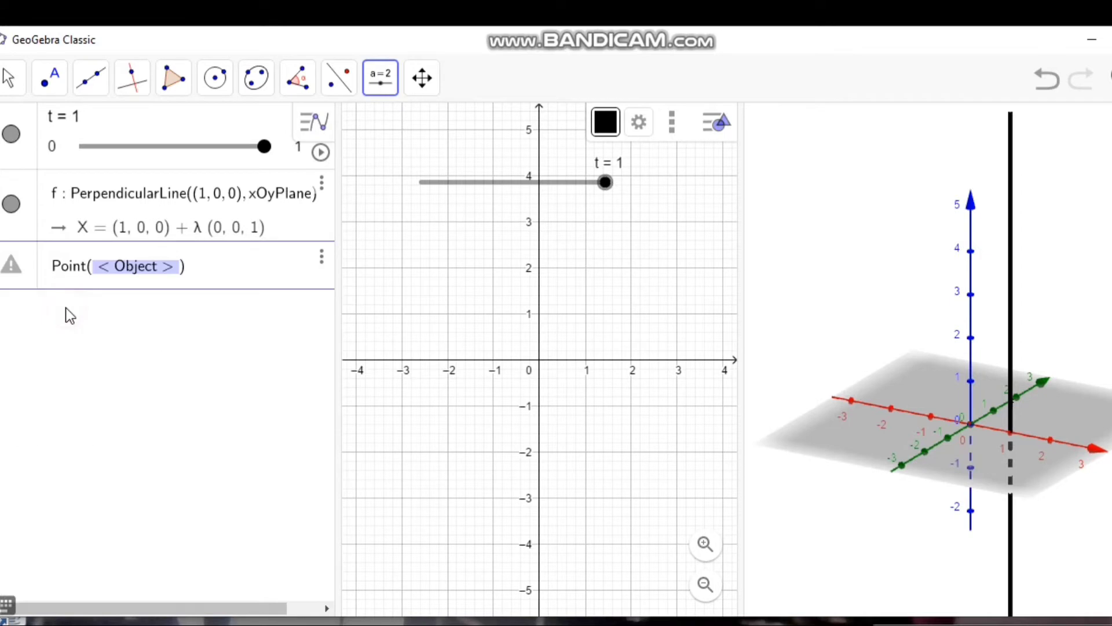
key(BackSpace)
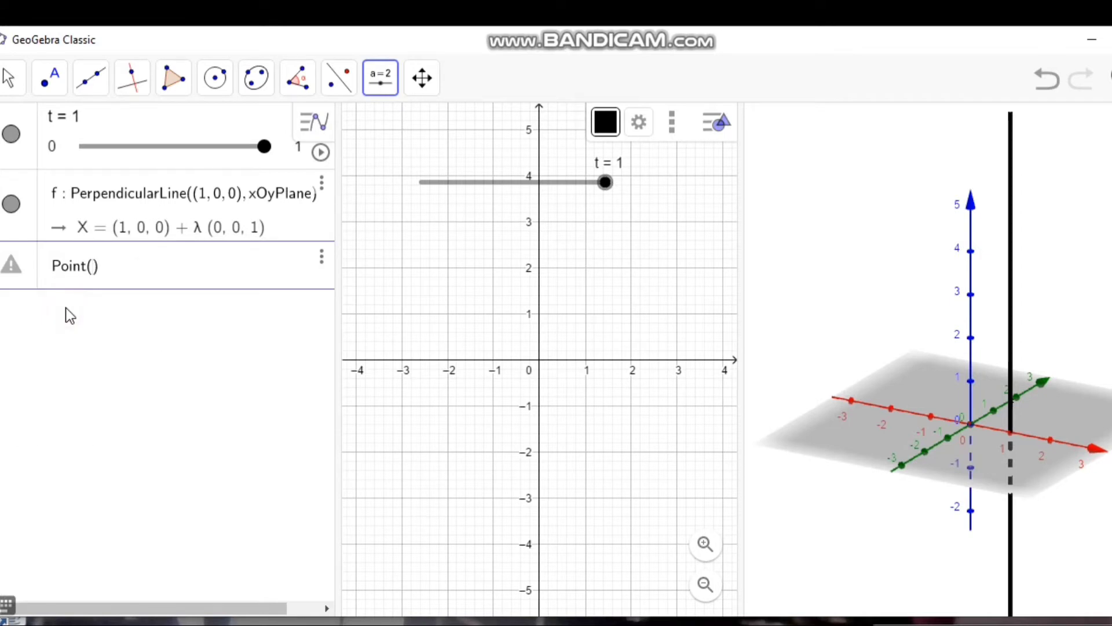
text(f)
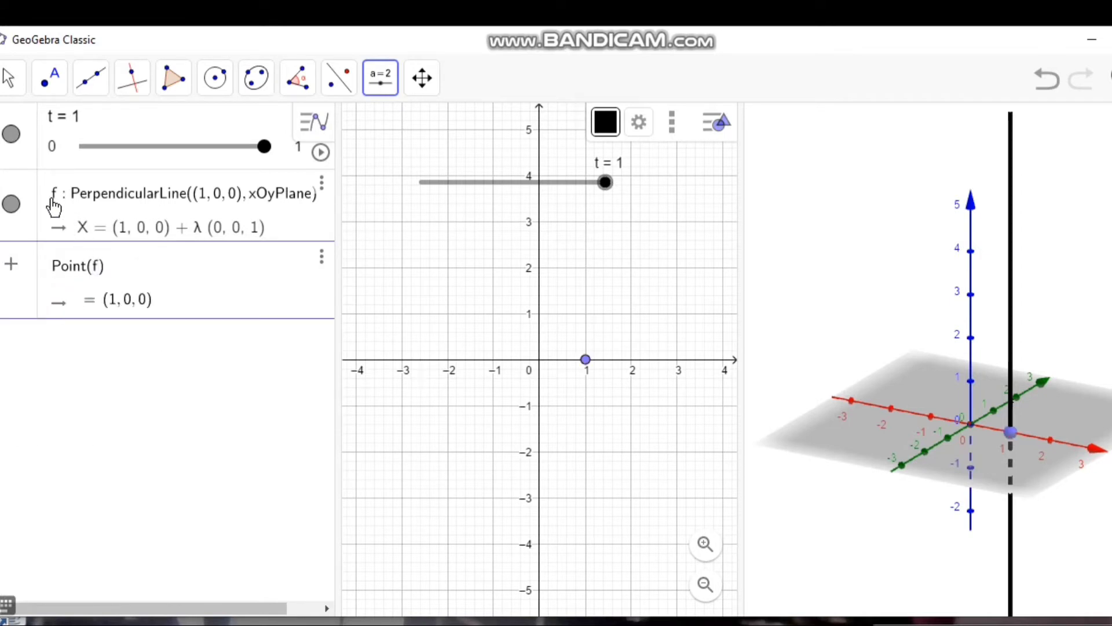
key(Return)
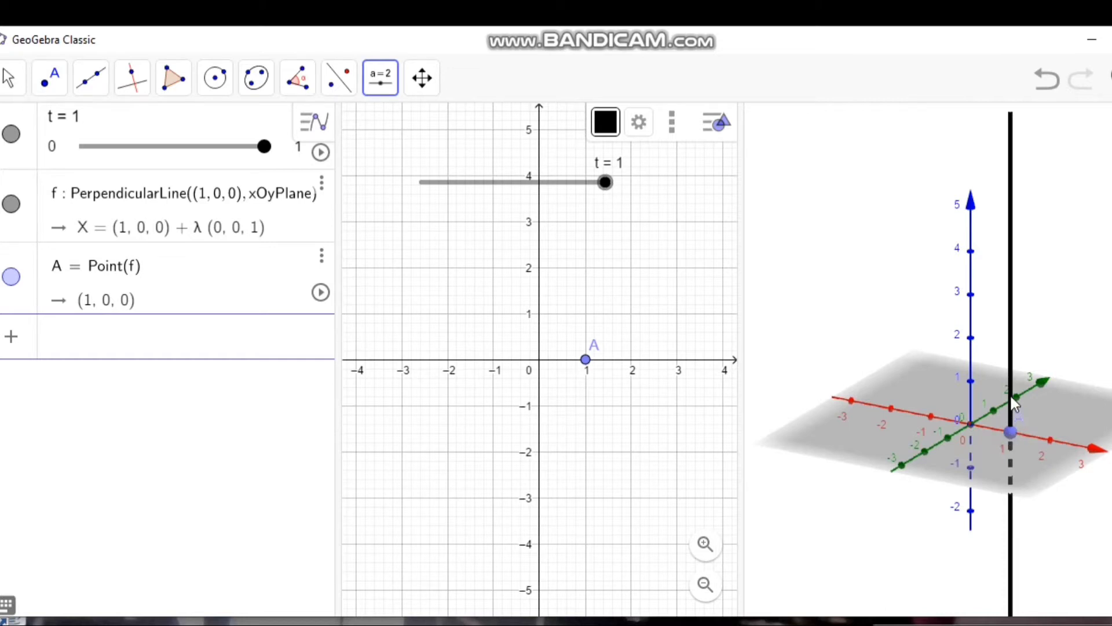
drag(1009, 429, 1000, 302)
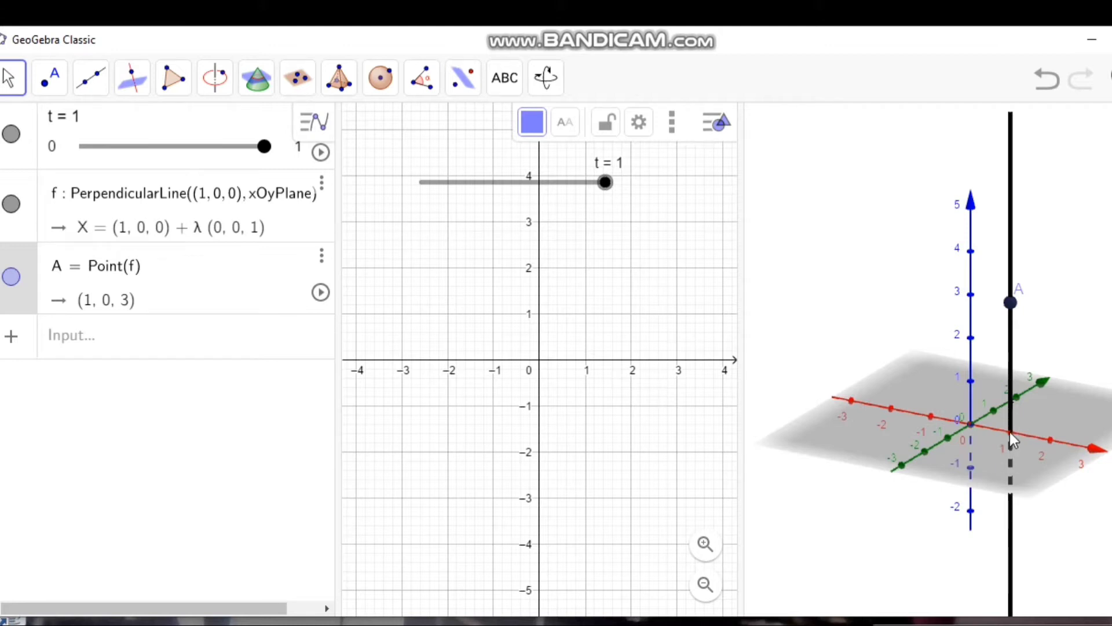
Step: Create the intersection point of the x-axis and line f with Intersect(xAxis, f)
click(212, 336)
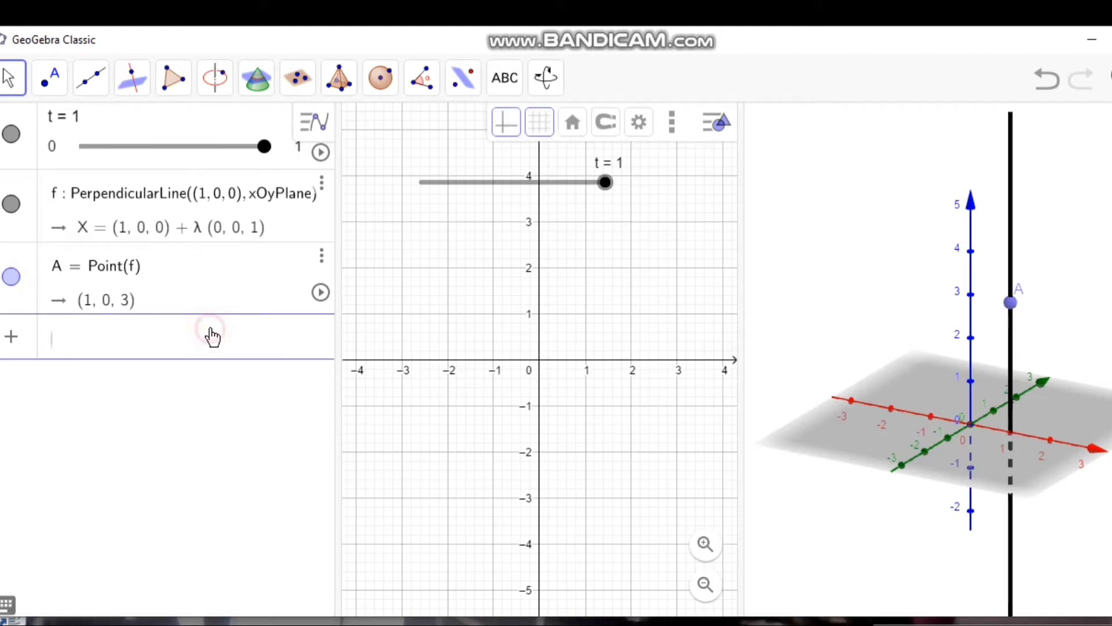
text(inte)
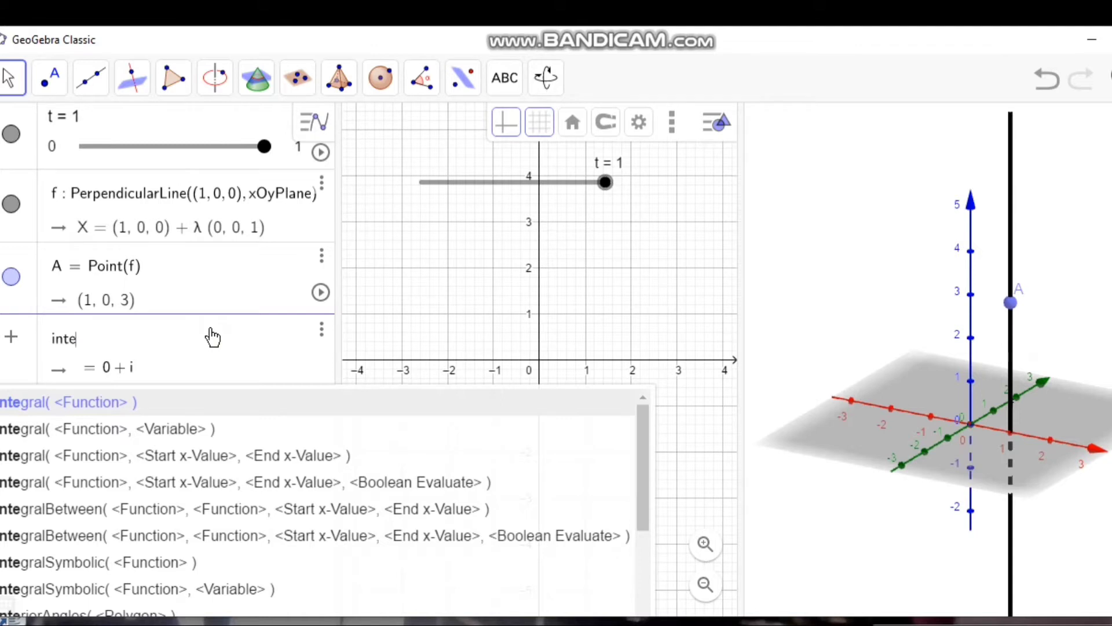
text(rsec)
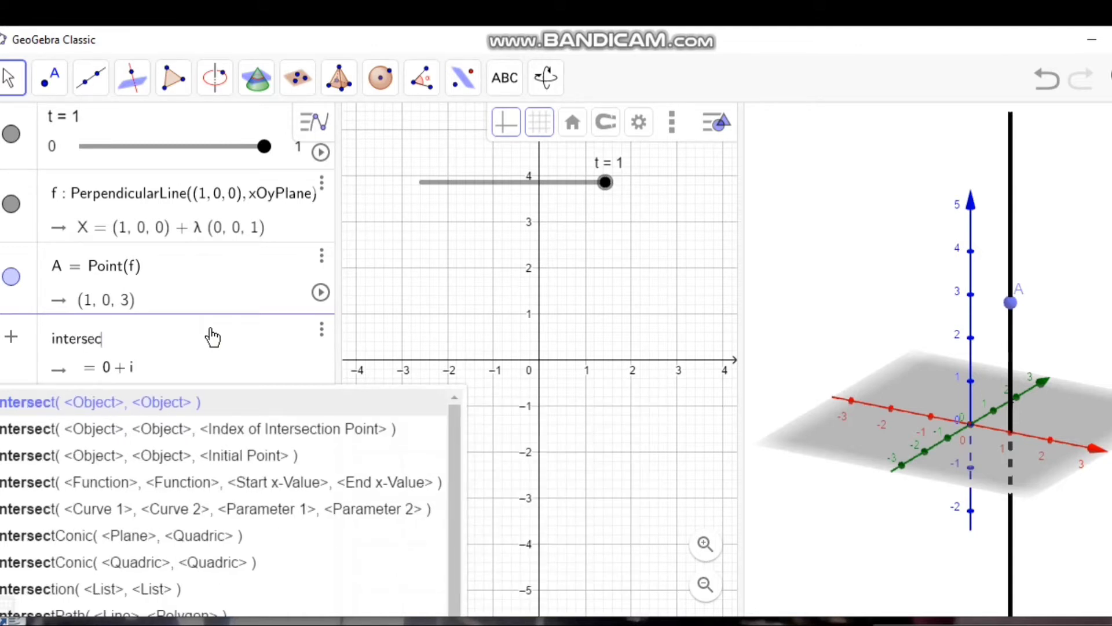
click(179, 402)
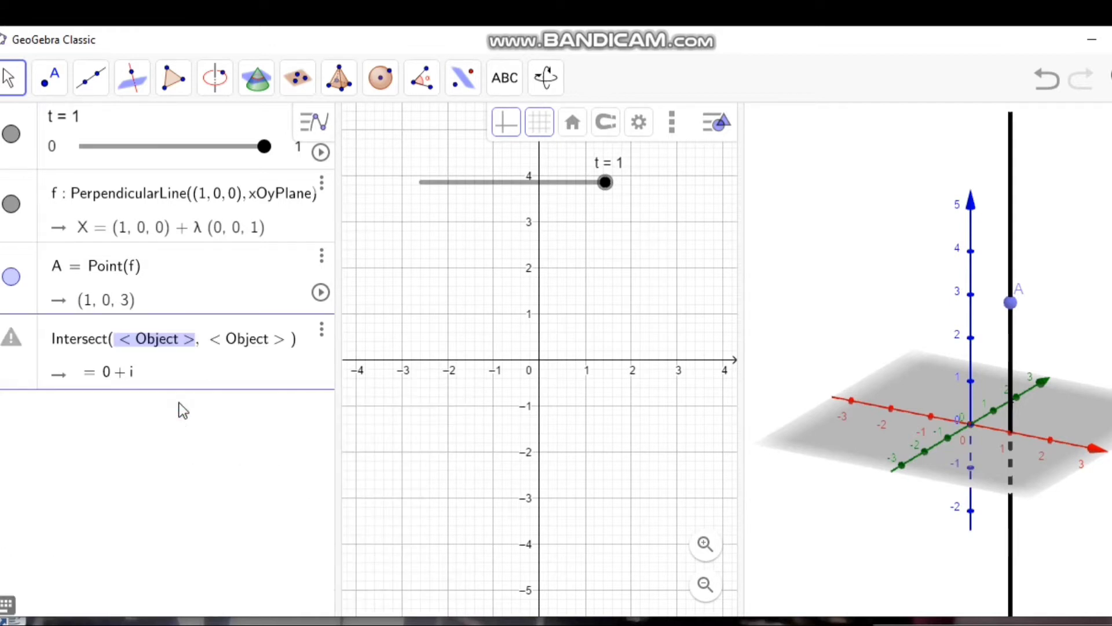
key(BackSpace)
text(xAx)
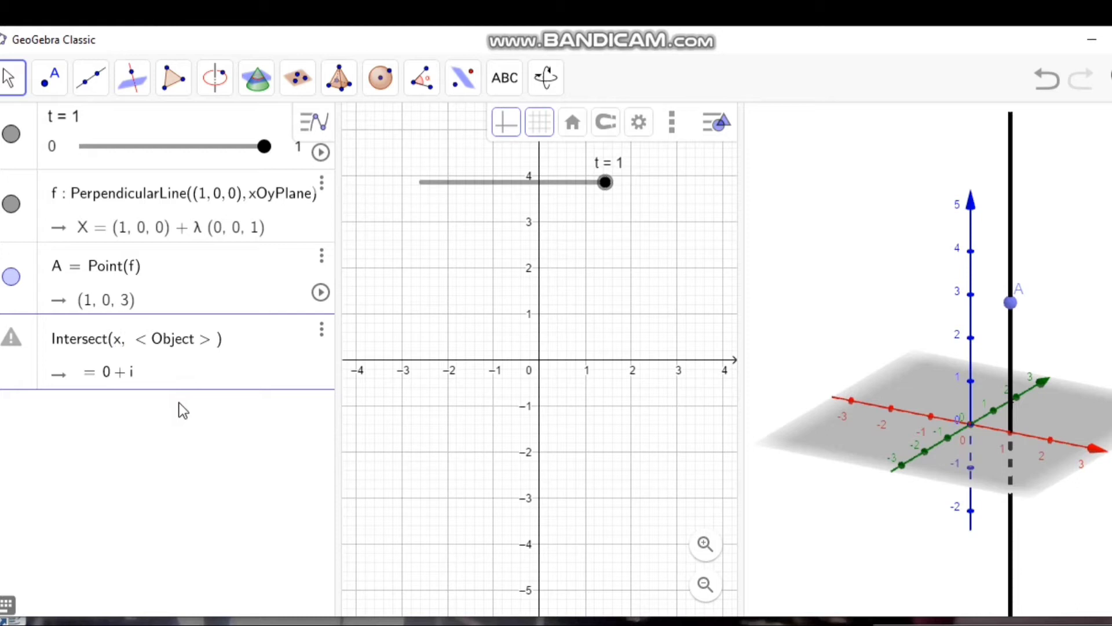
text(is)
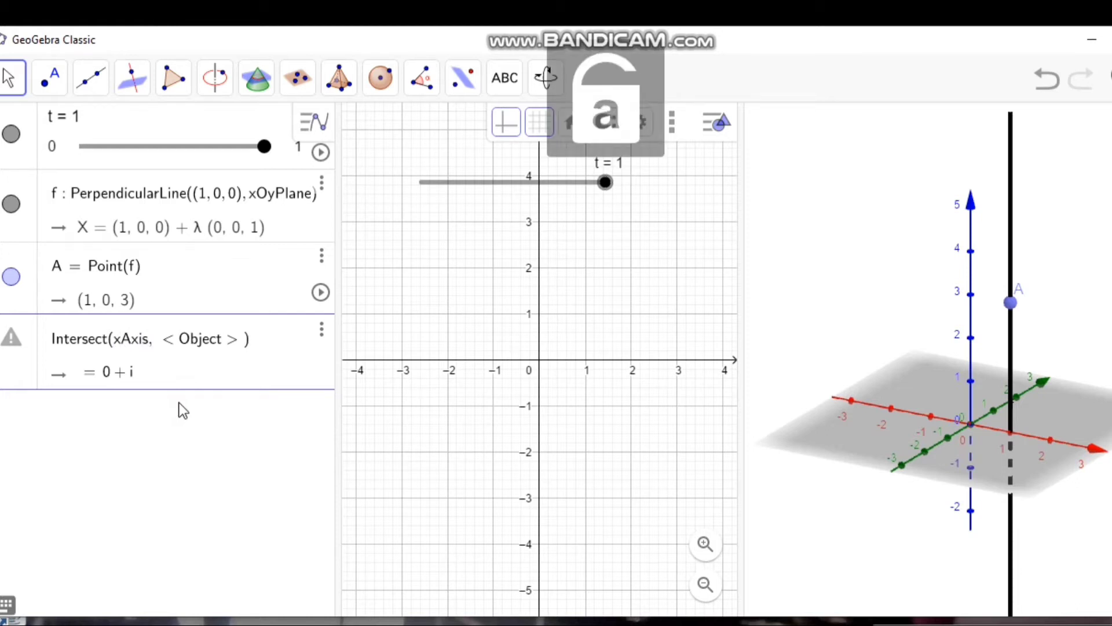
key(Tab)
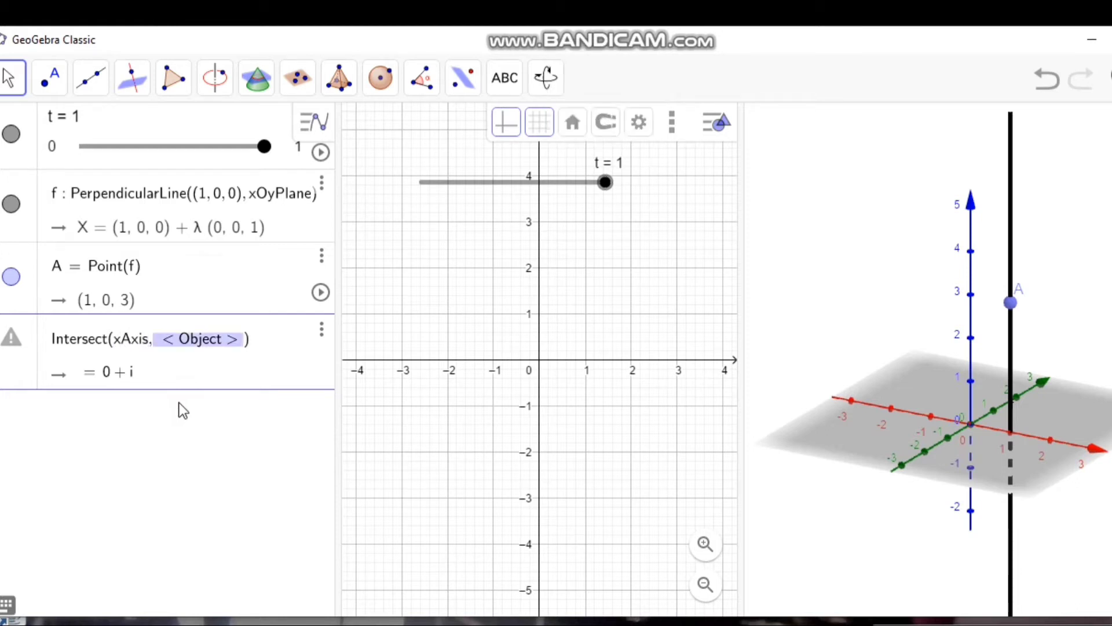
text(f)
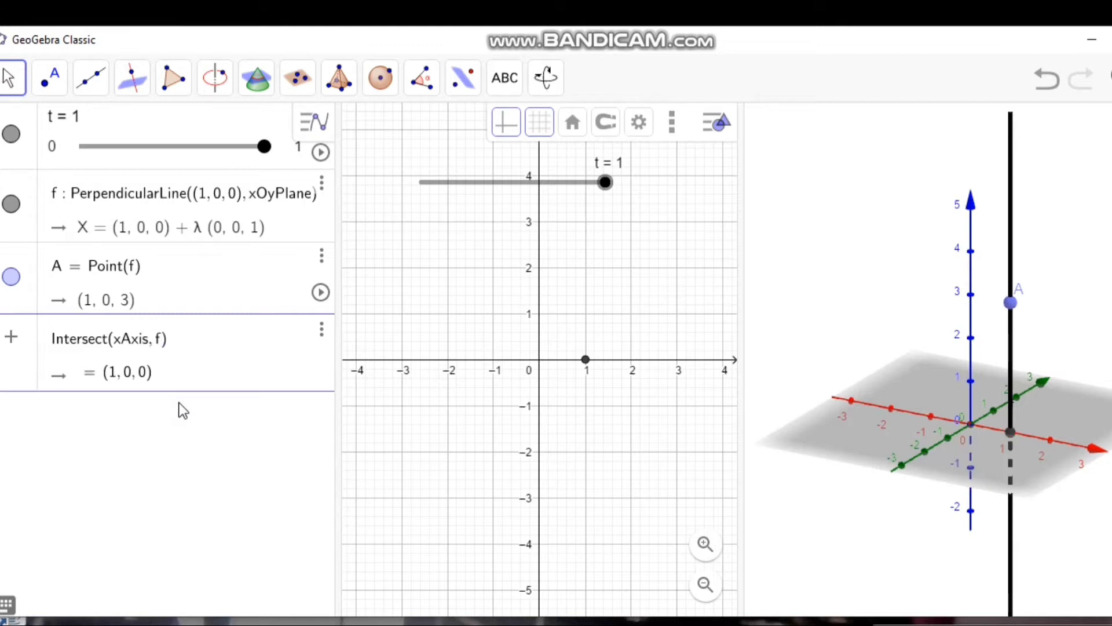
key(Return)
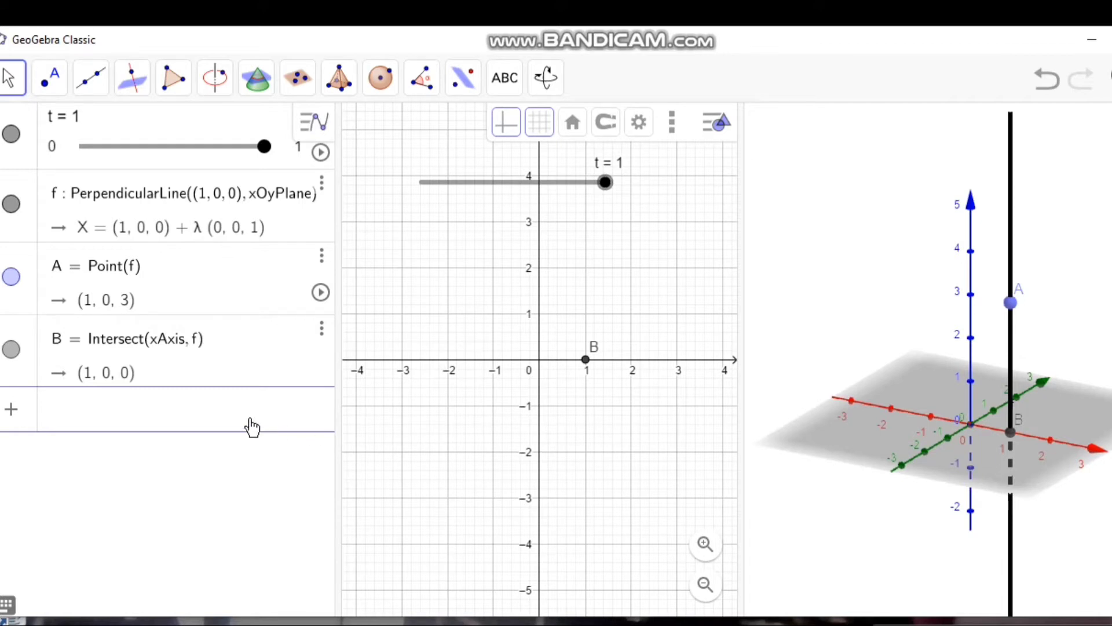
Step: Create the intersection point of the two horizontal axes with Intersect(xAxis, yAxis)
text(inter)
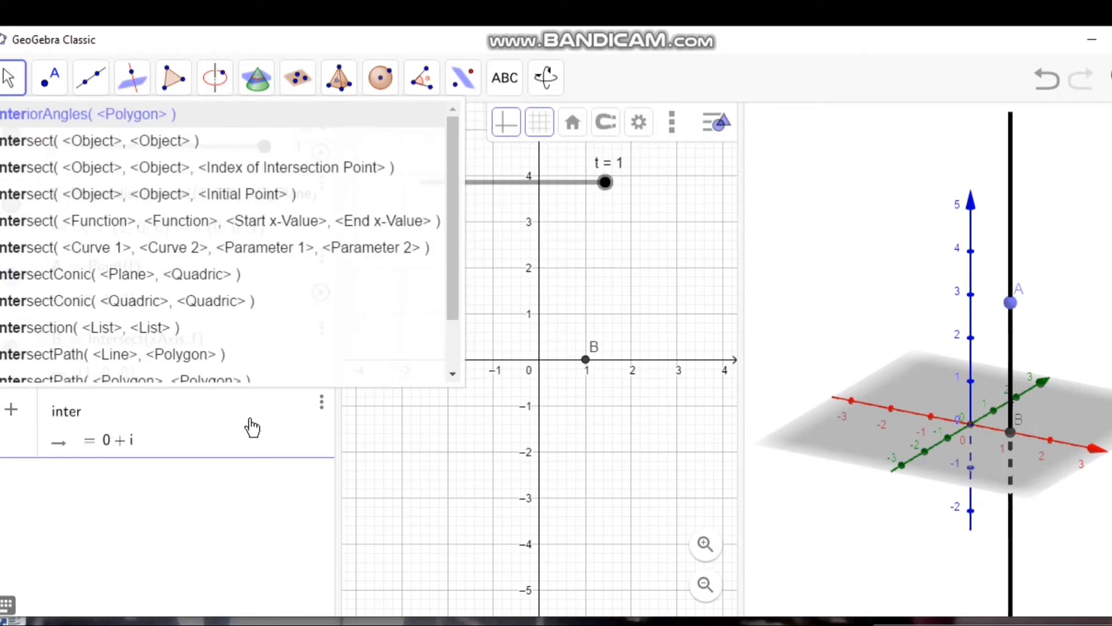
text(ect)
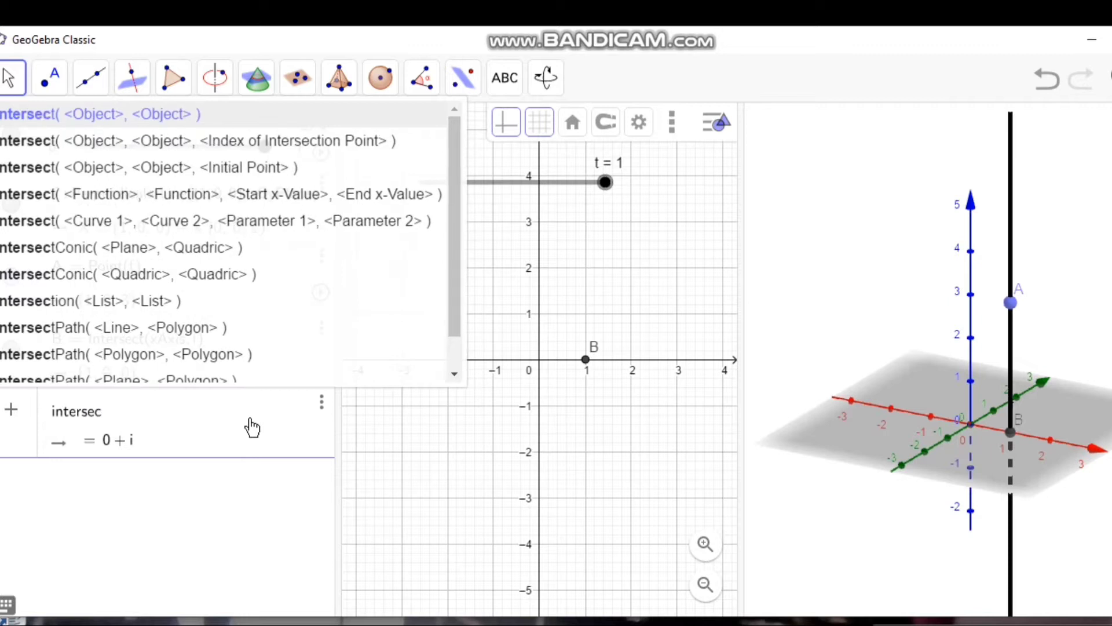
click(183, 119)
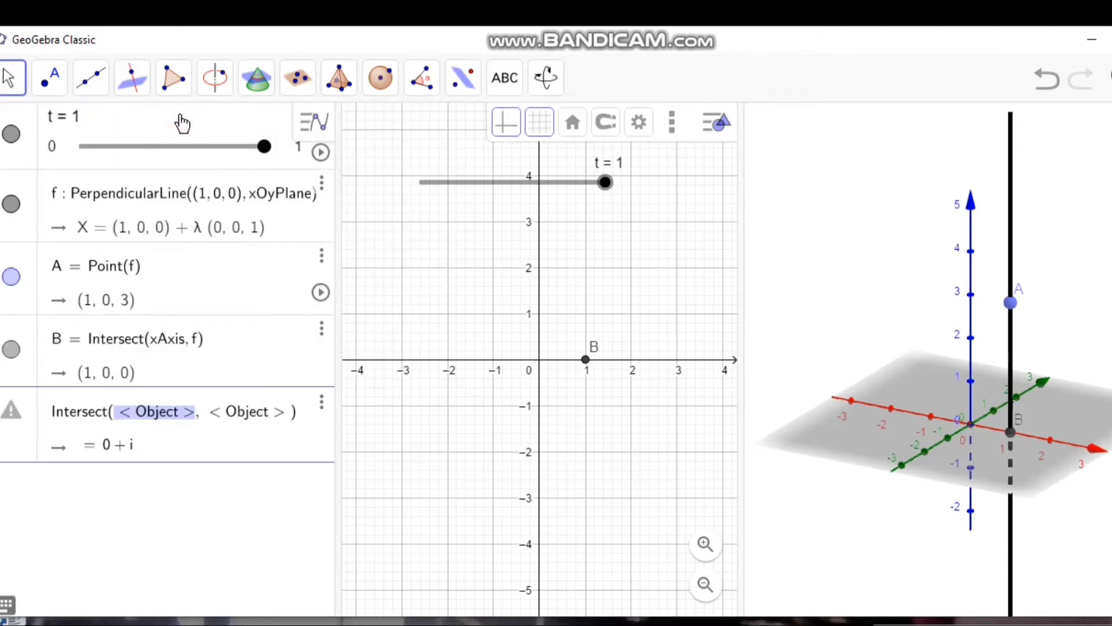
key(BackSpace)
text(xA)
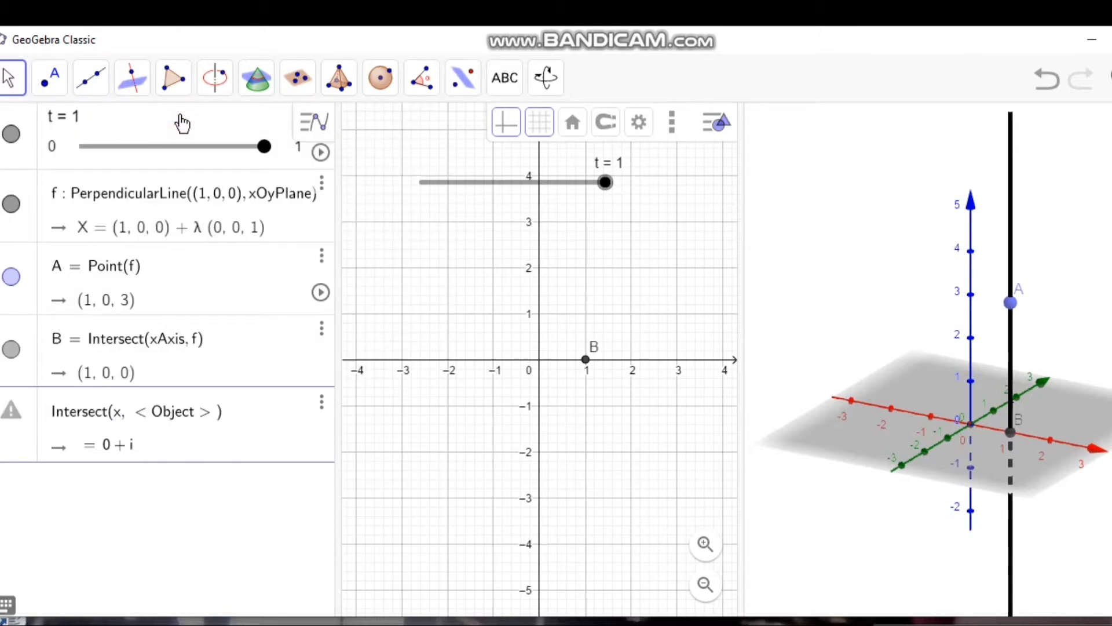
text(xis)
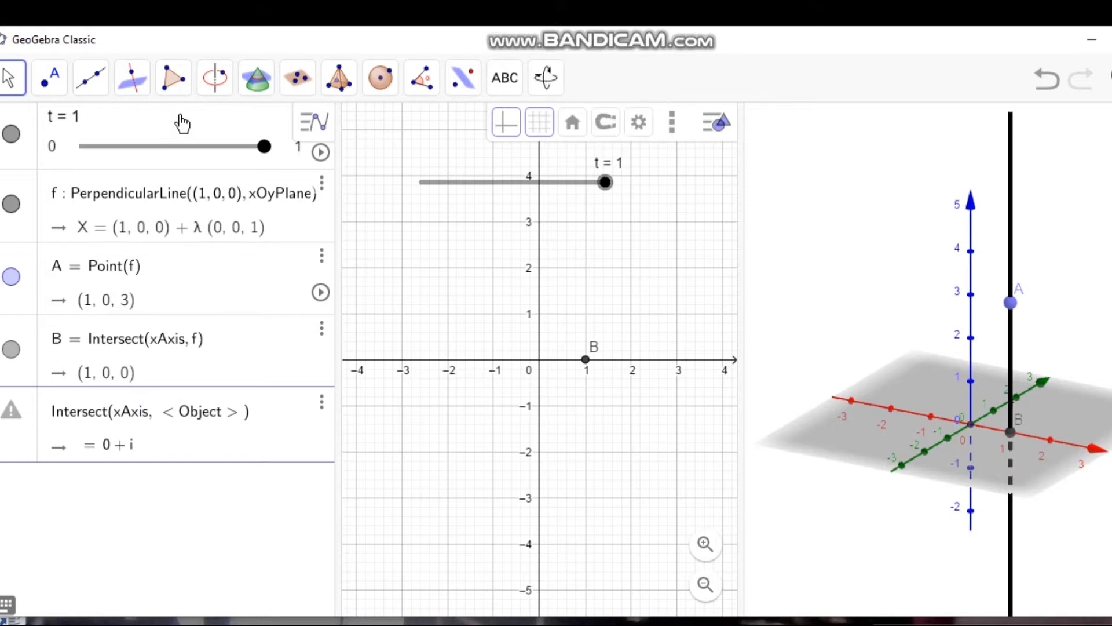
key(Tab)
key(BackSpace)
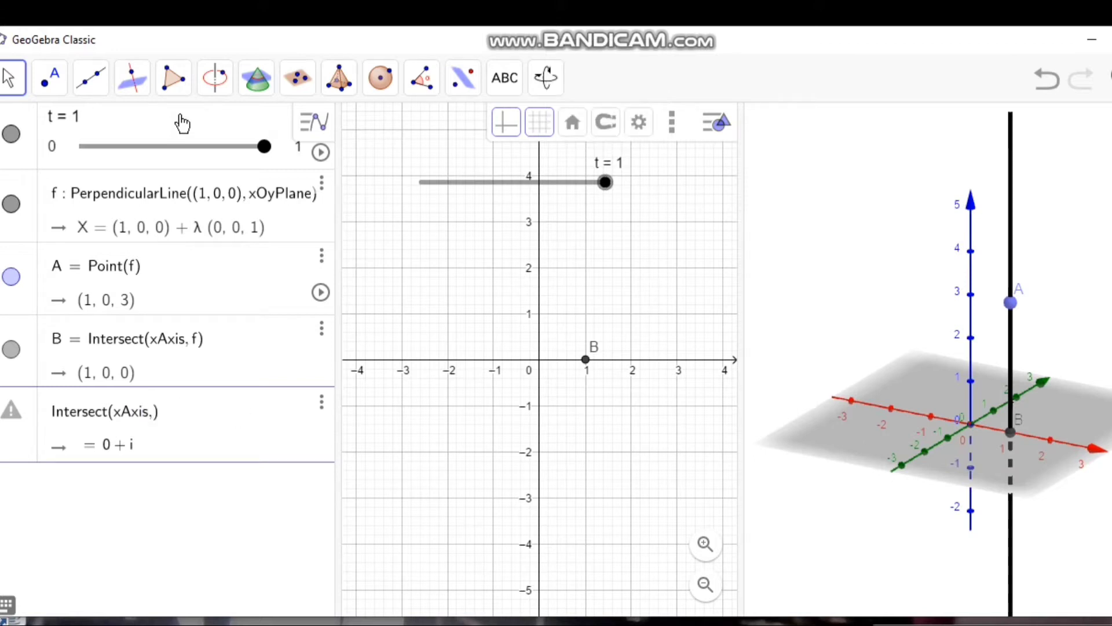
text(y)
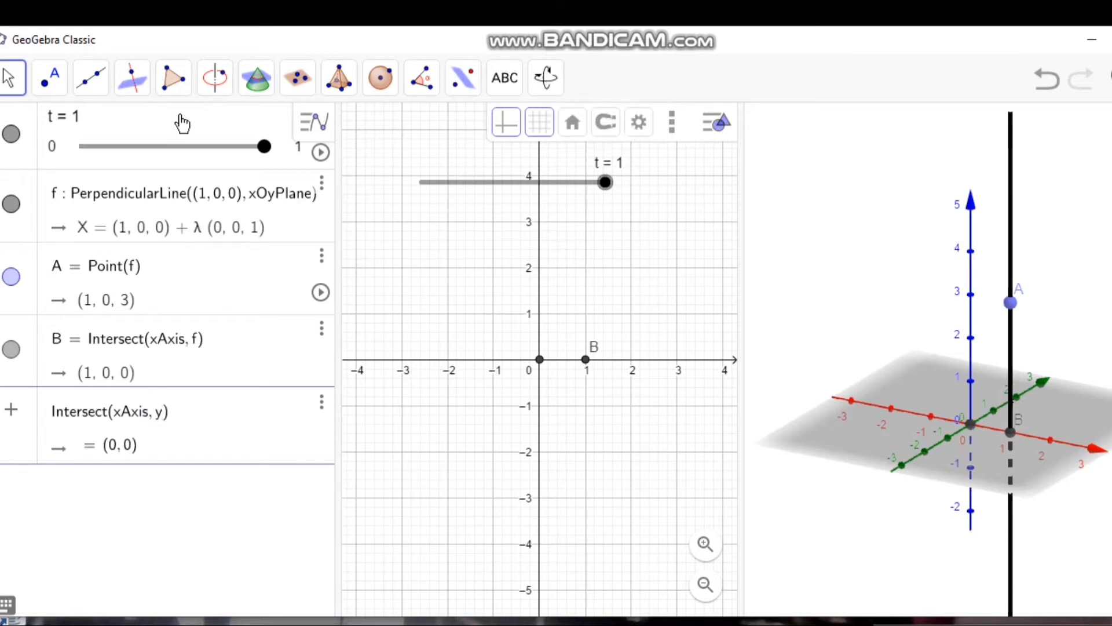
key(Caps_Lock)
text(A)
key(Caps_Lock)
text(xis)
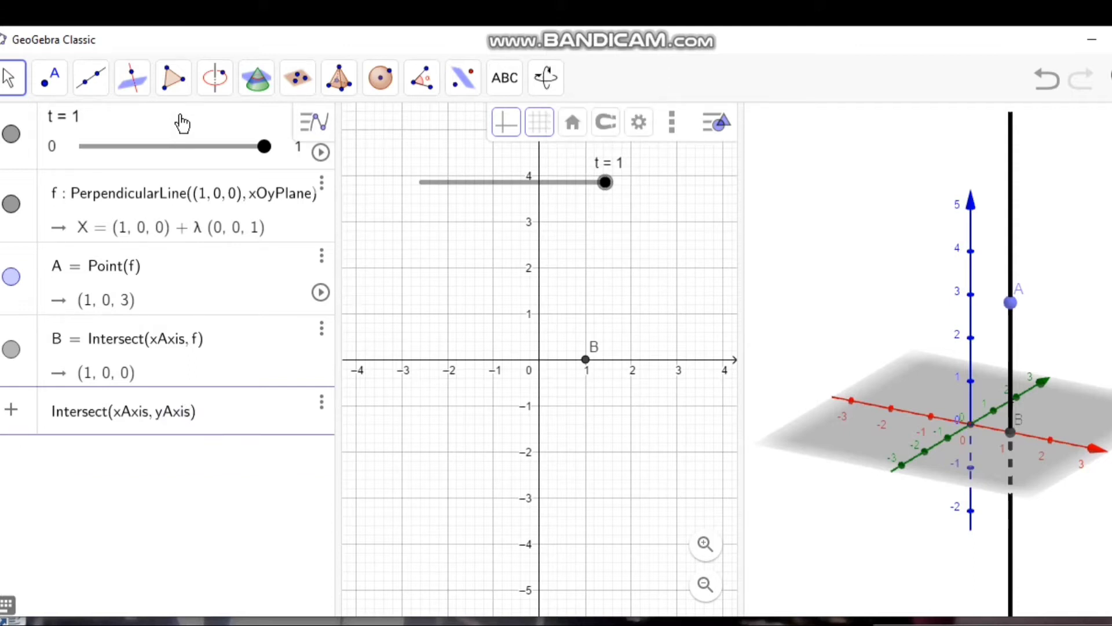
key(Return)
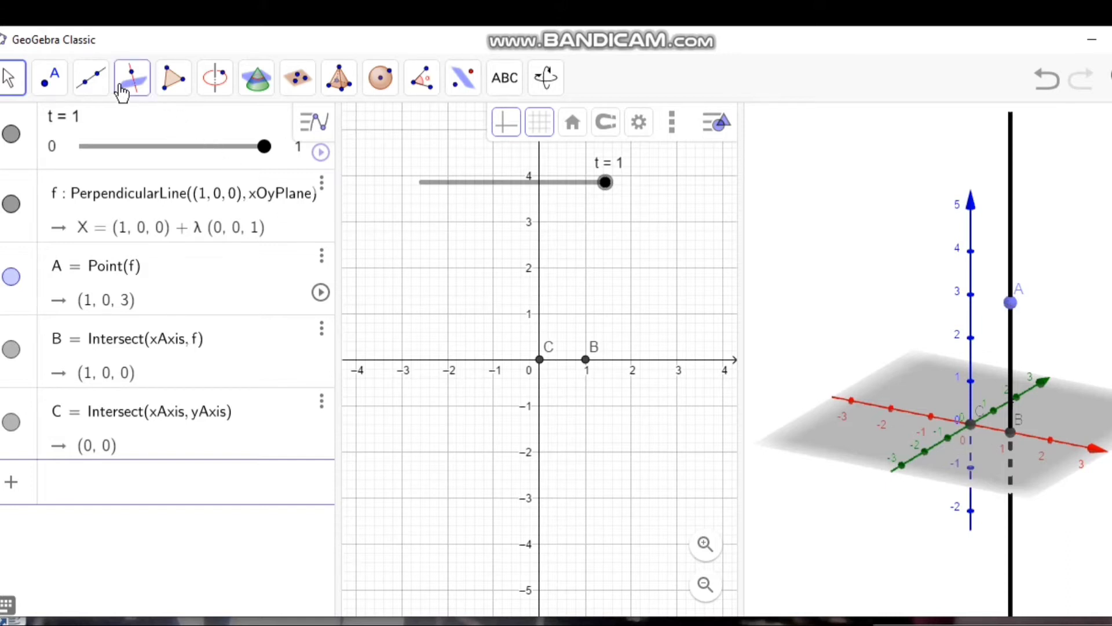
Step: Draw a segment in the 3D view from point C at the origin to point A on the perpendicular line
click(92, 87)
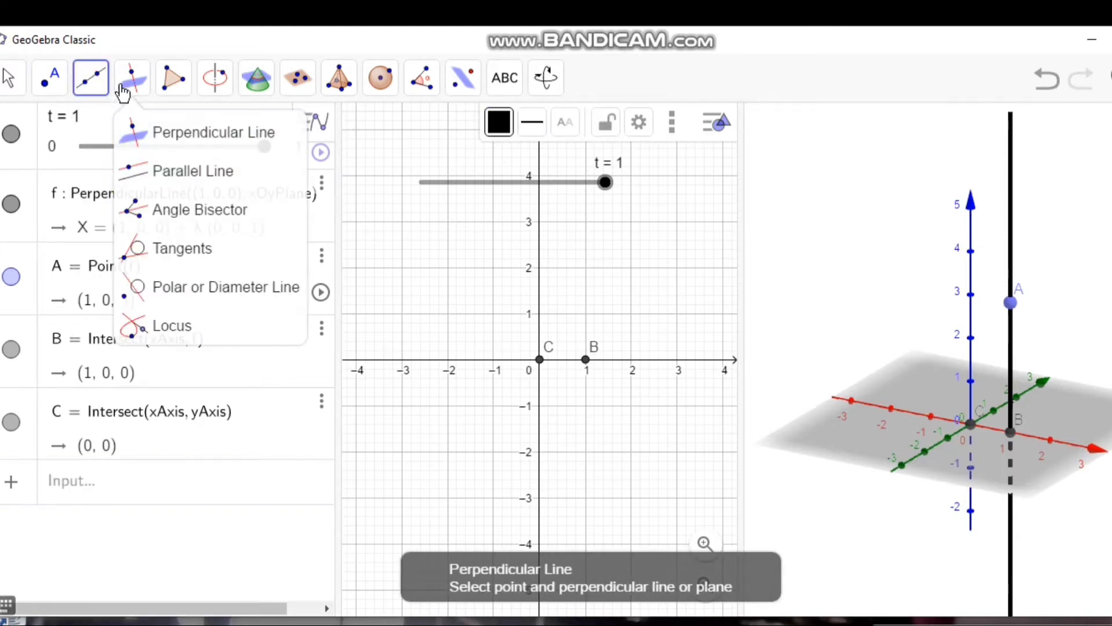
click(126, 175)
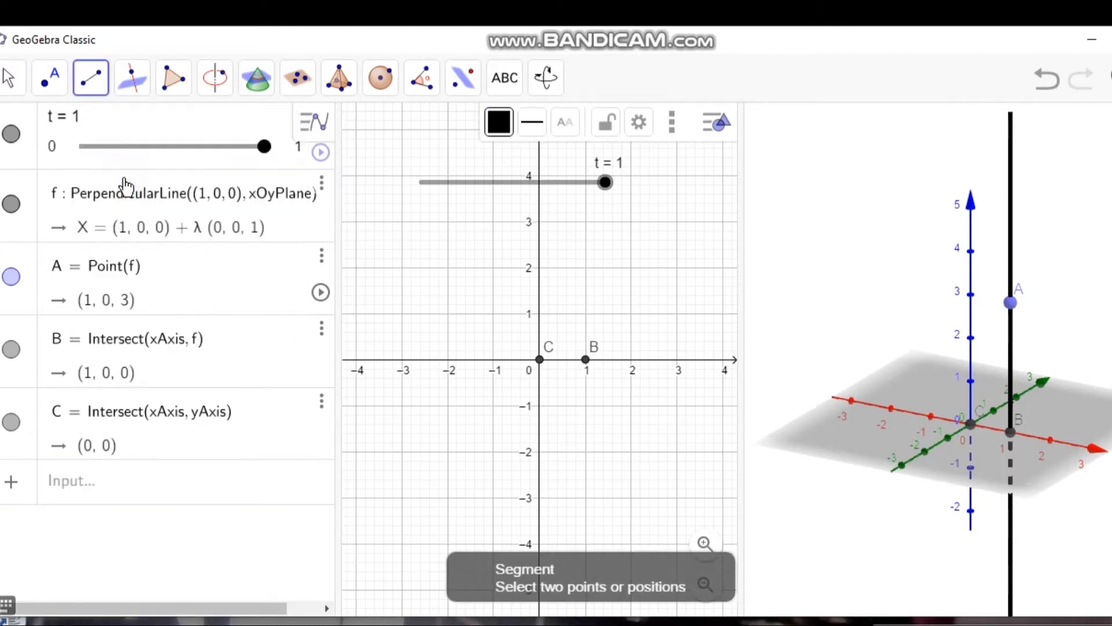
click(968, 423)
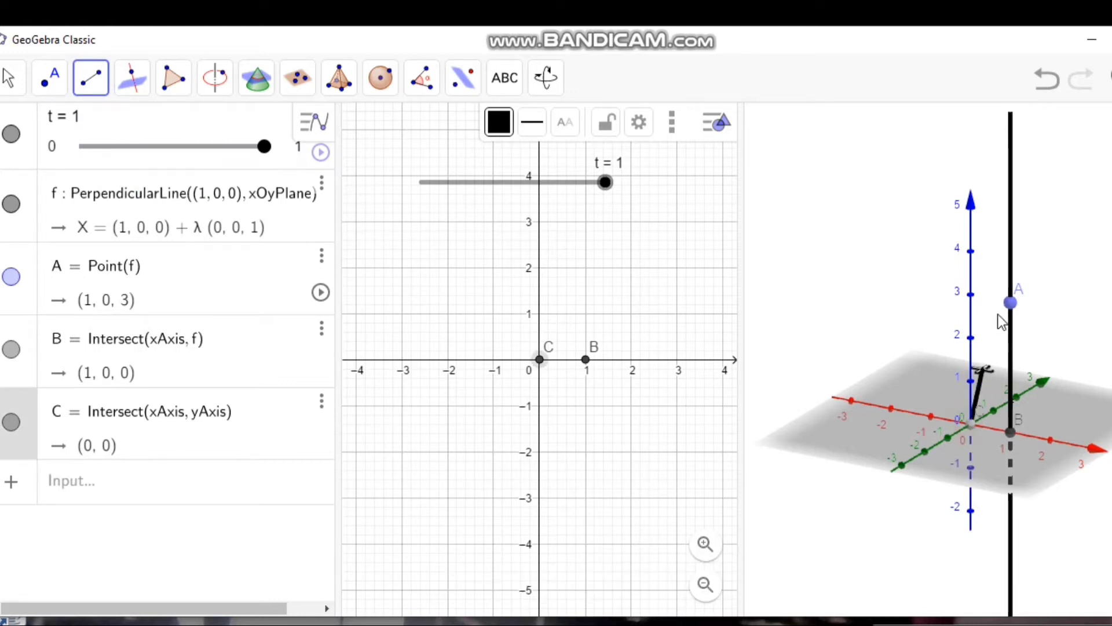
click(1009, 303)
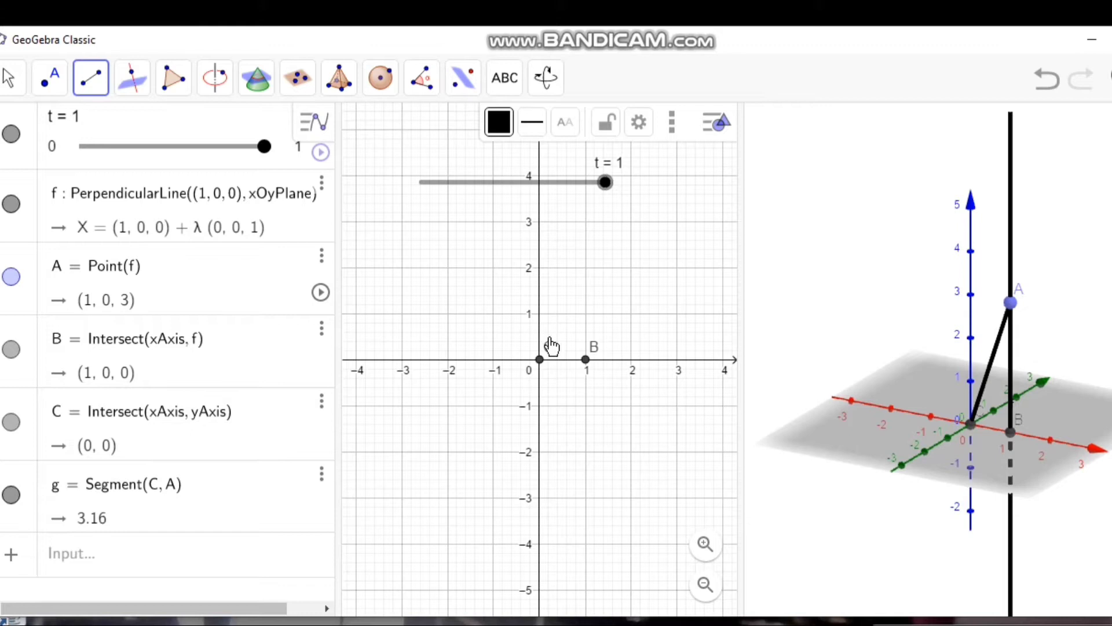
Step: Create the angle at vertex C from point B to point A in the 3D view
click(426, 86)
click(448, 135)
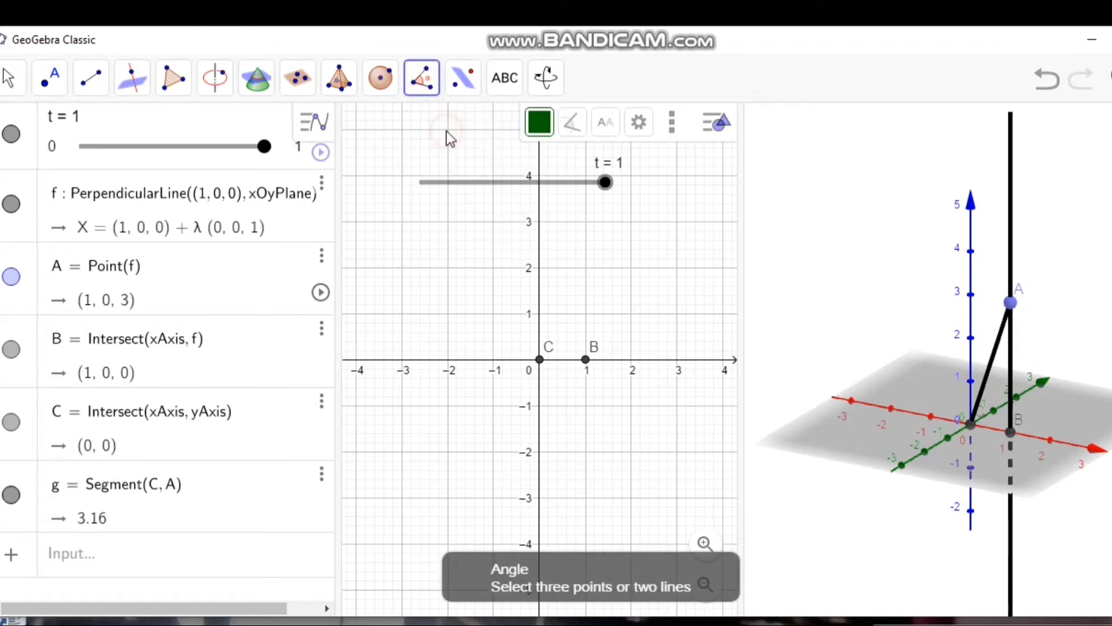
click(1010, 432)
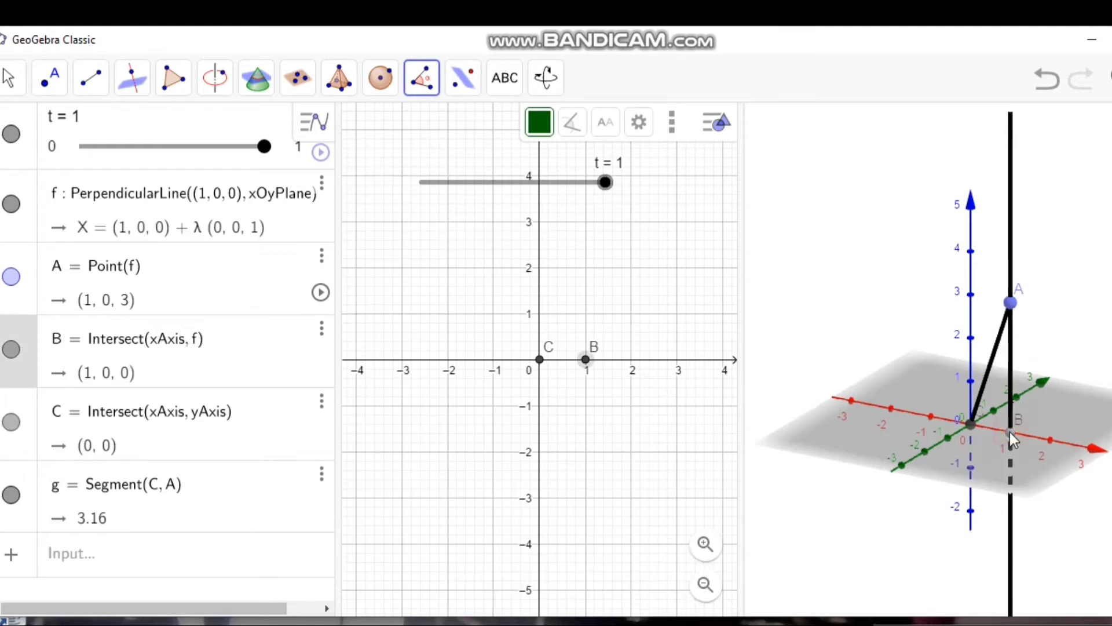
click(968, 422)
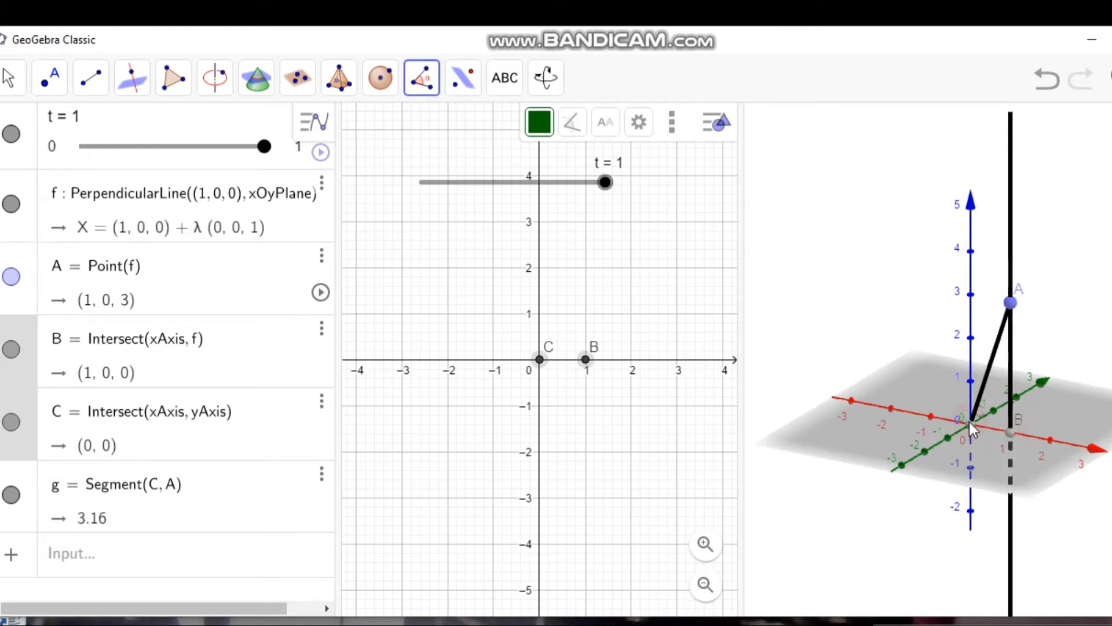
click(1009, 303)
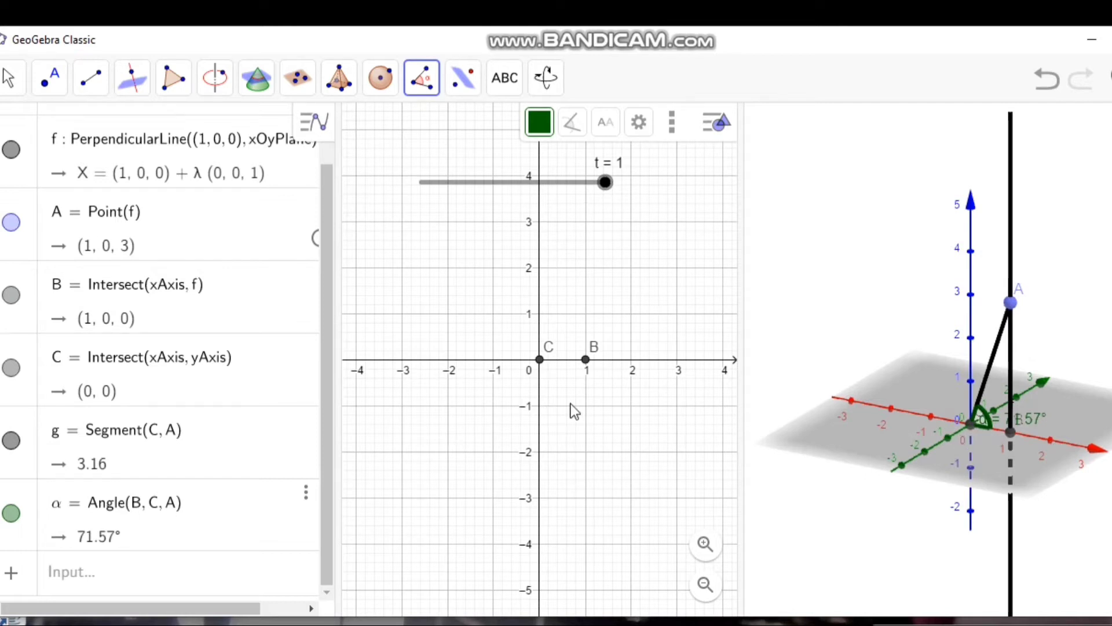
Step: Create a cone with base centre B, apex A and radius 1 using Cone(B, A, 1)
click(176, 579)
text(cone)
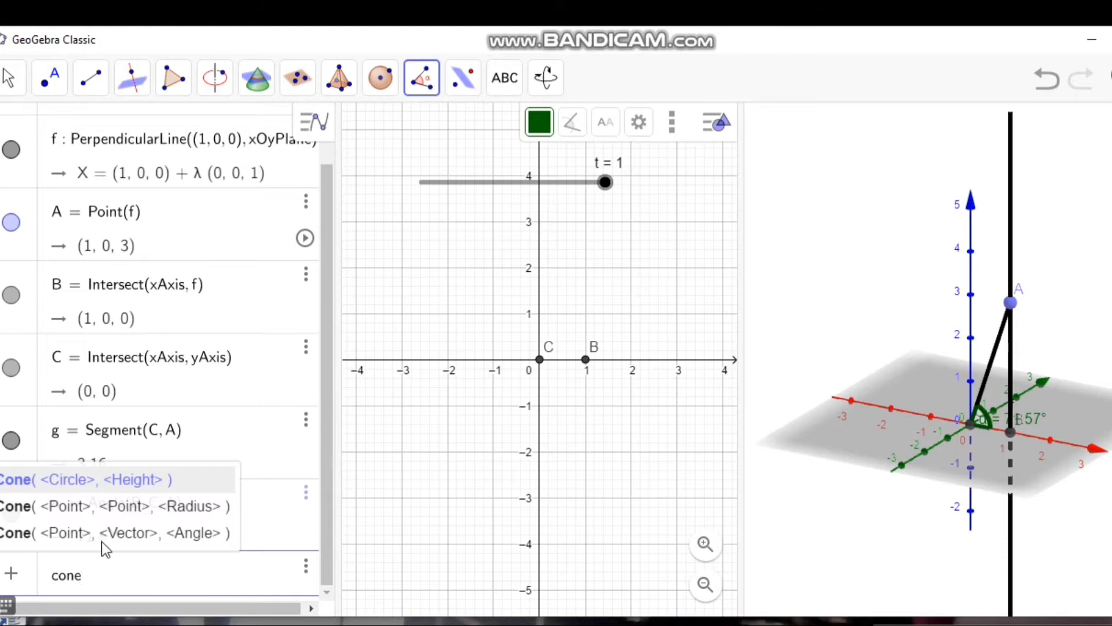
click(114, 508)
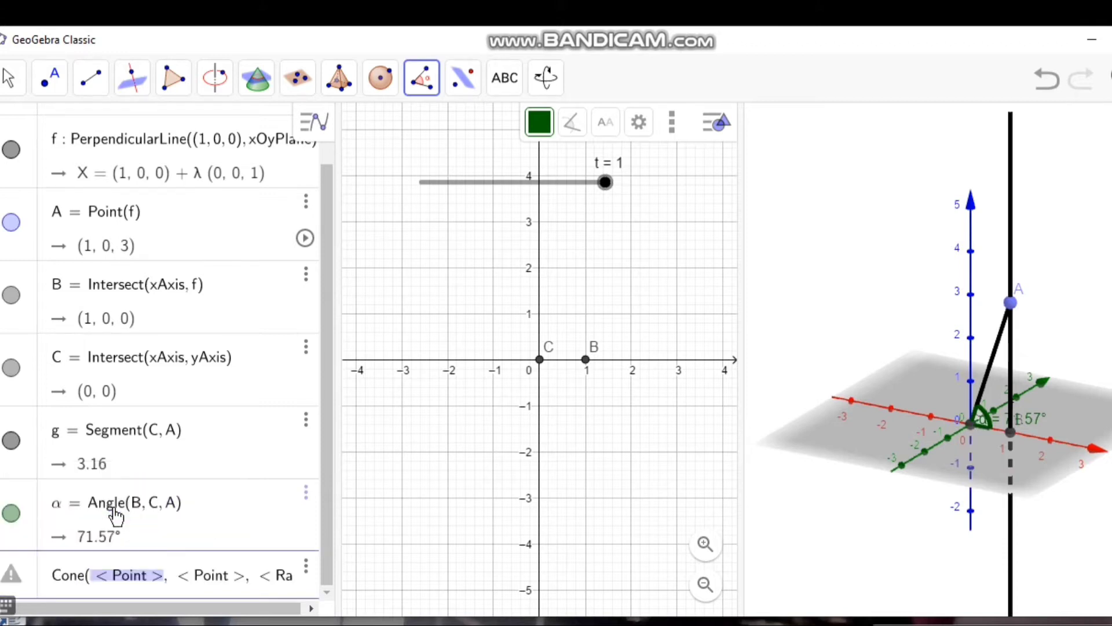
key(BackSpace)
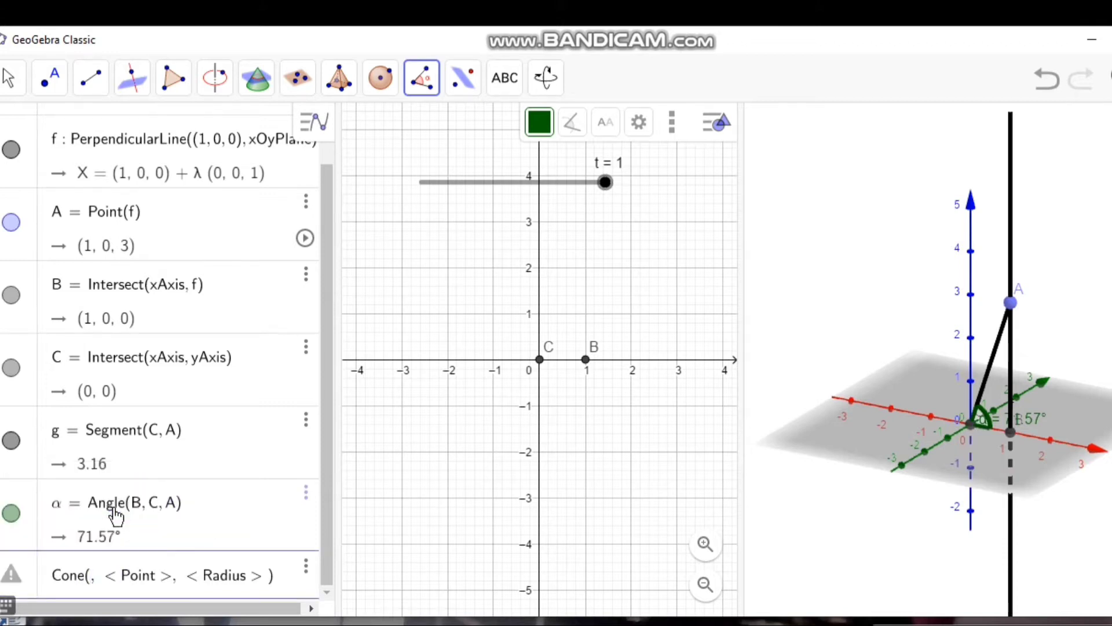
key(Caps_Lock)
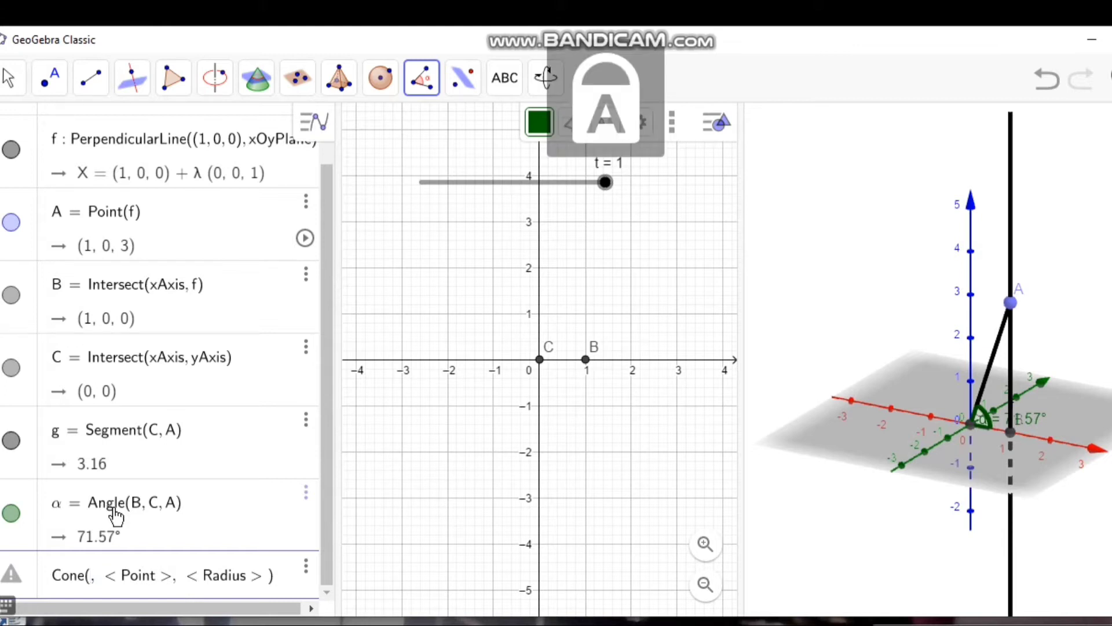
text(B)
key(Tab)
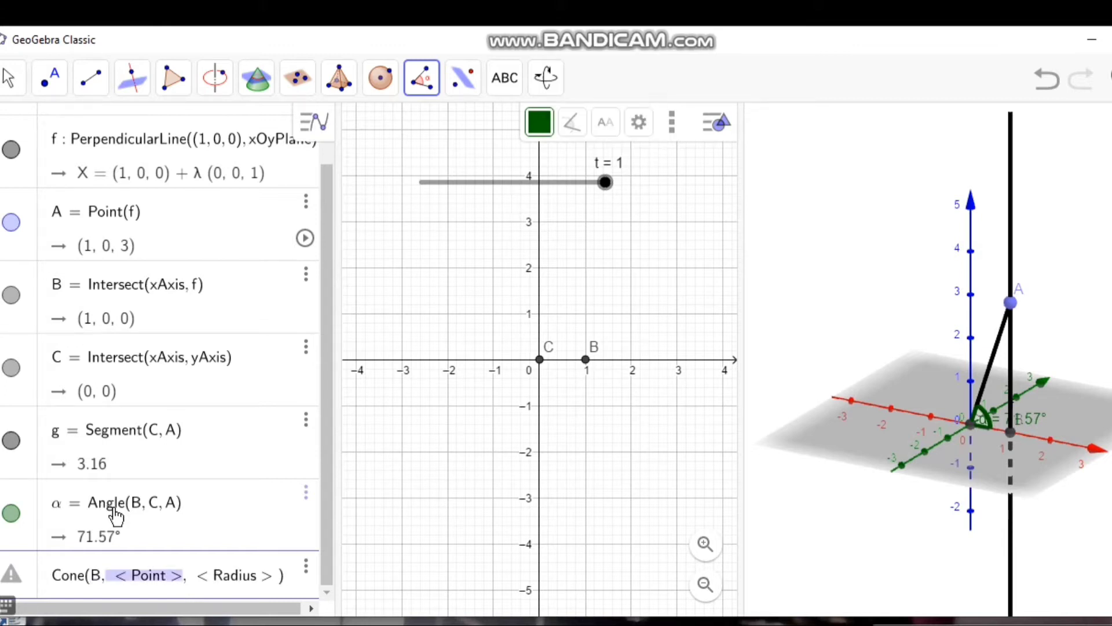
key(BackSpace)
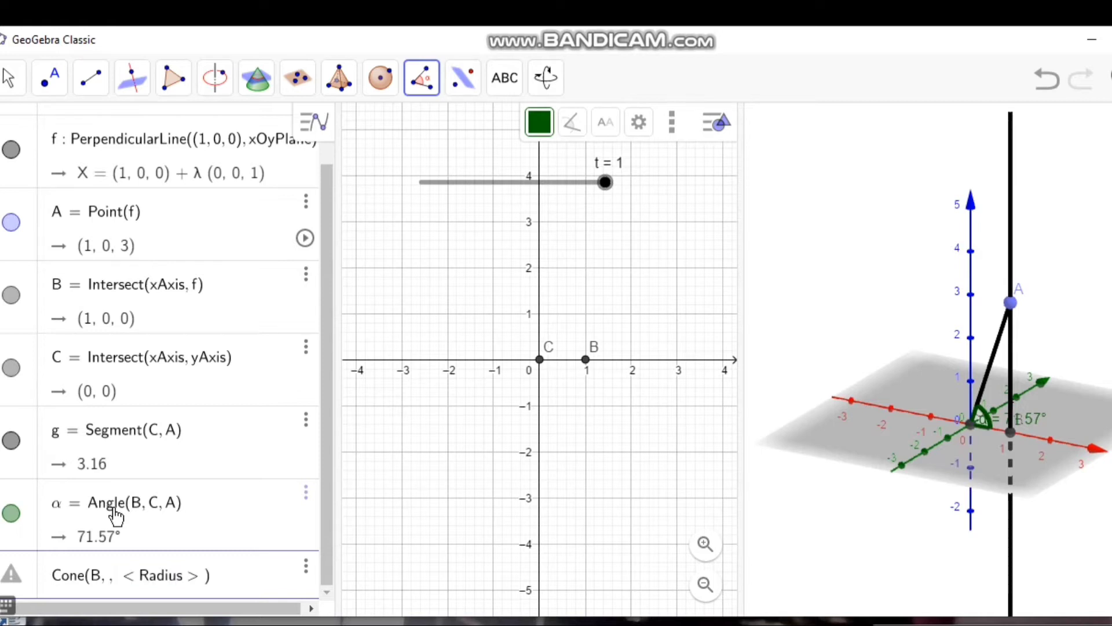
text(A)
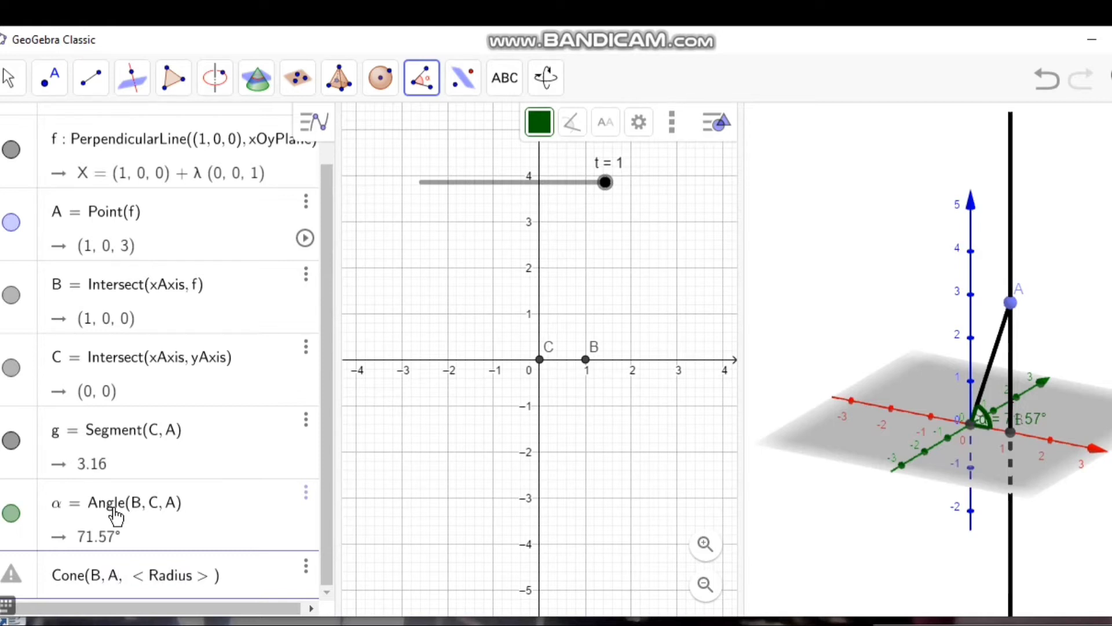
key(Tab)
key(BackSpace)
text(1)
key(Return)
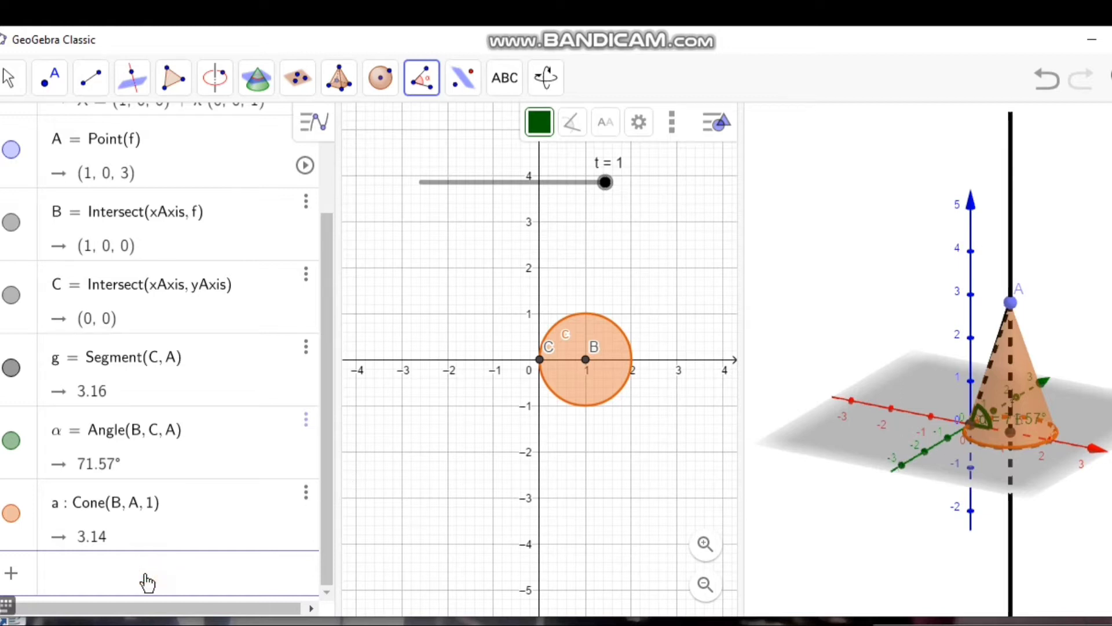
text(ROTA)
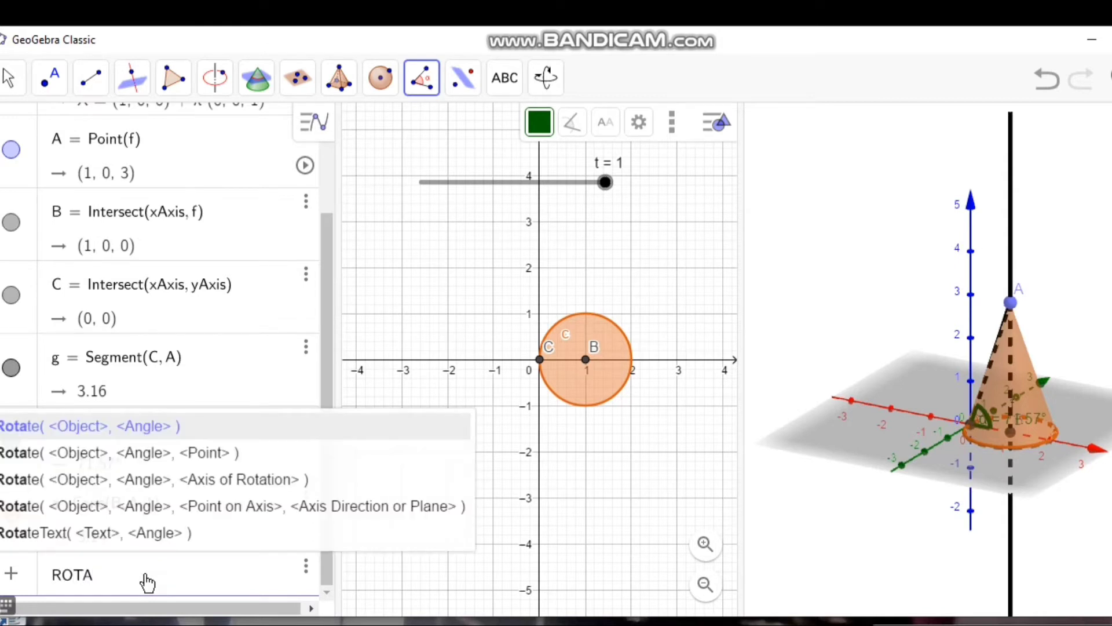
click(132, 452)
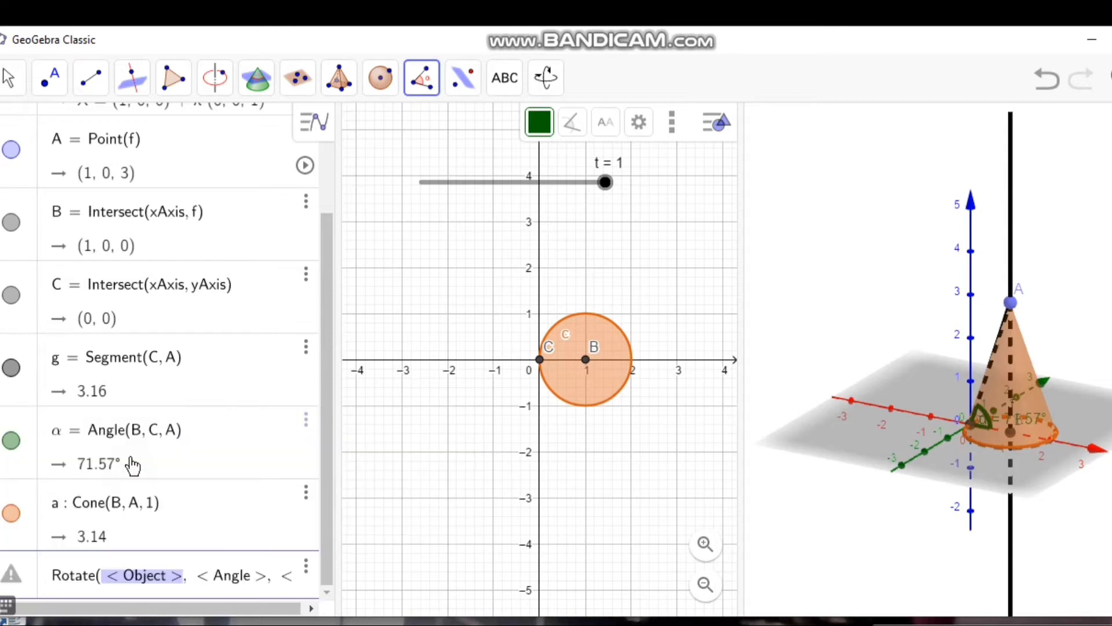
key(BackSpace)
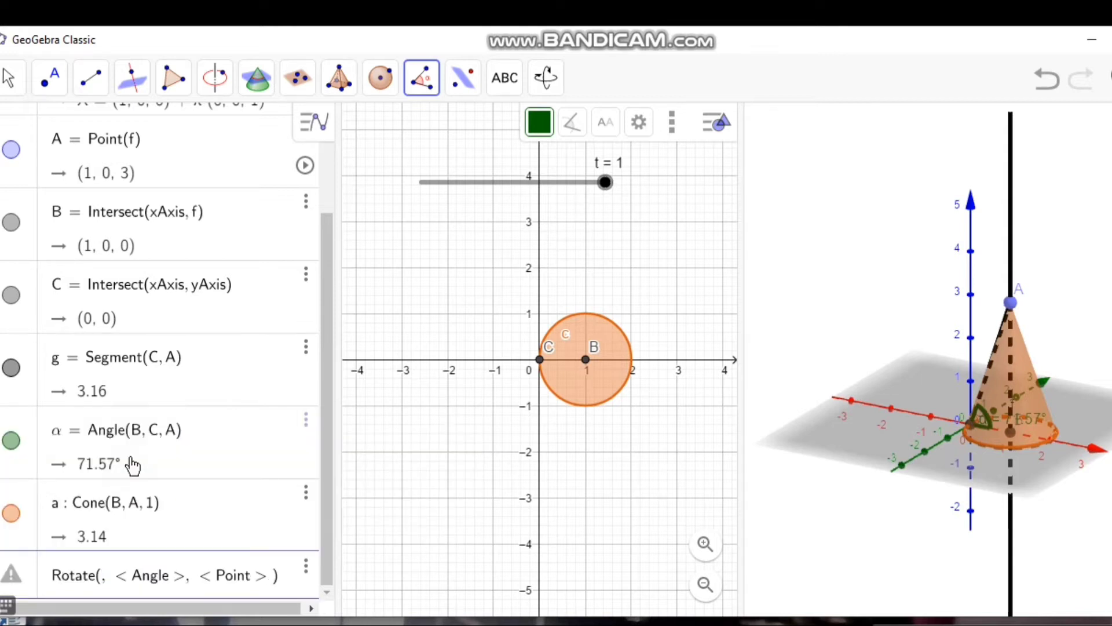
text(A)
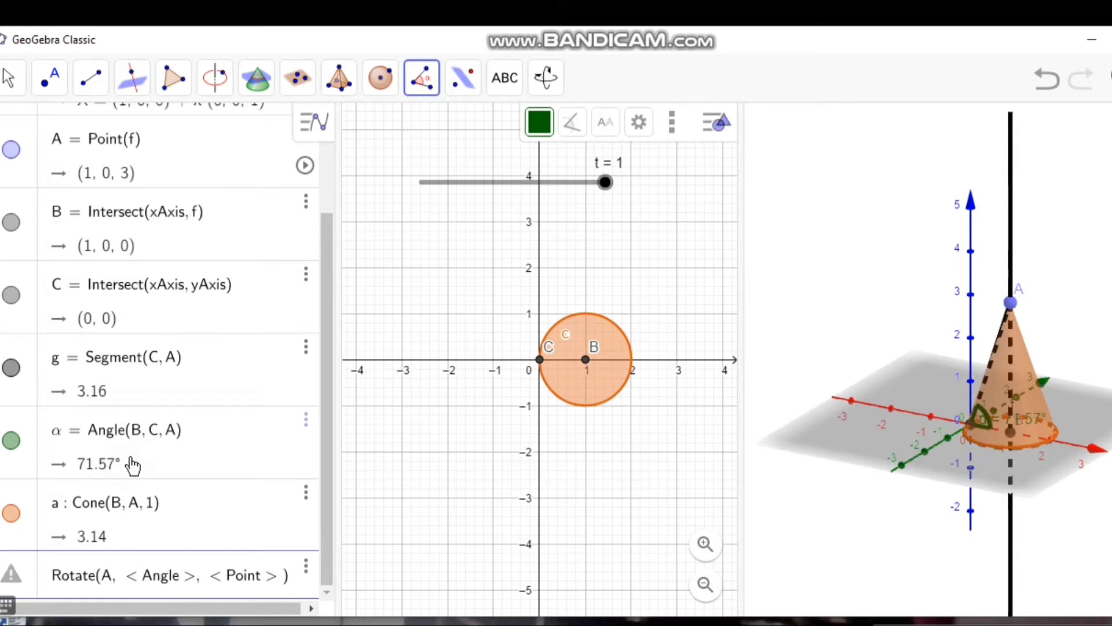
key(Tab)
key(BackSpace)
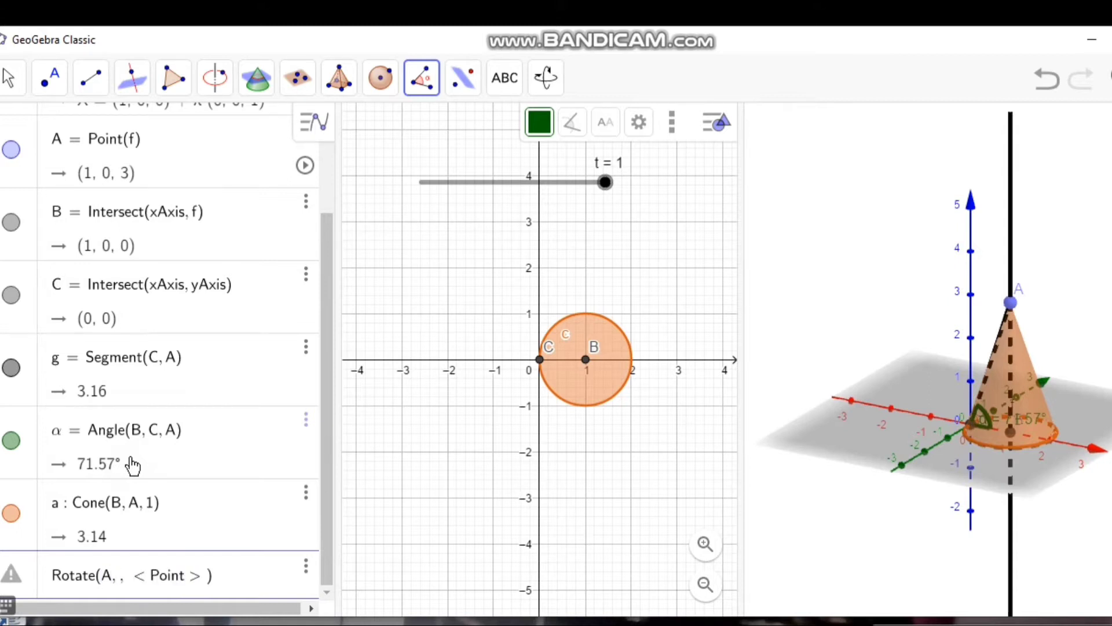
text(t)
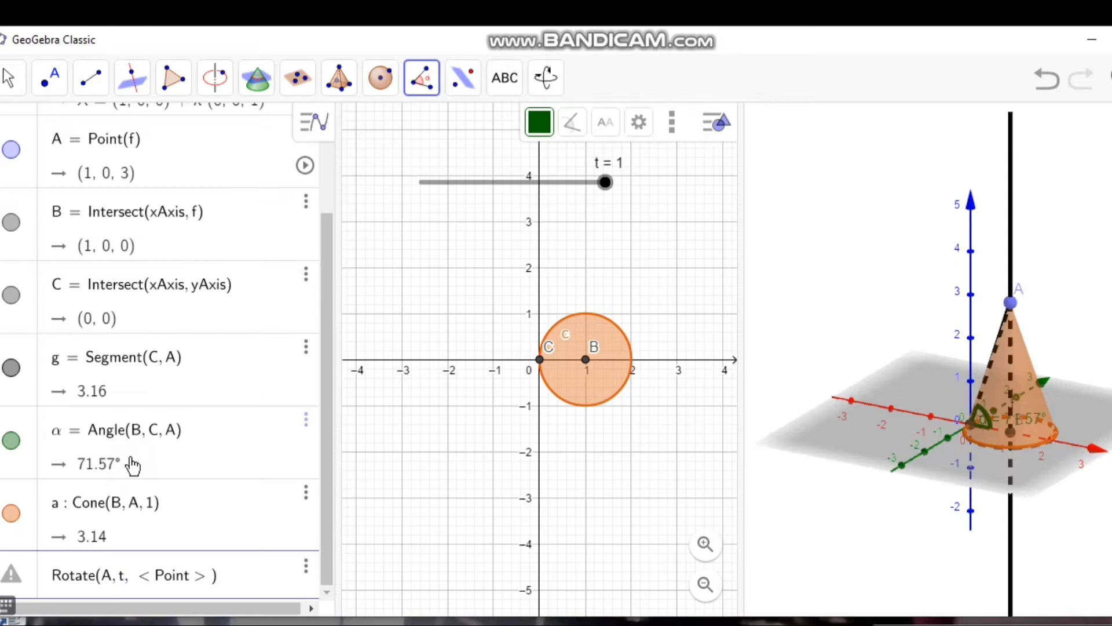
text(*)
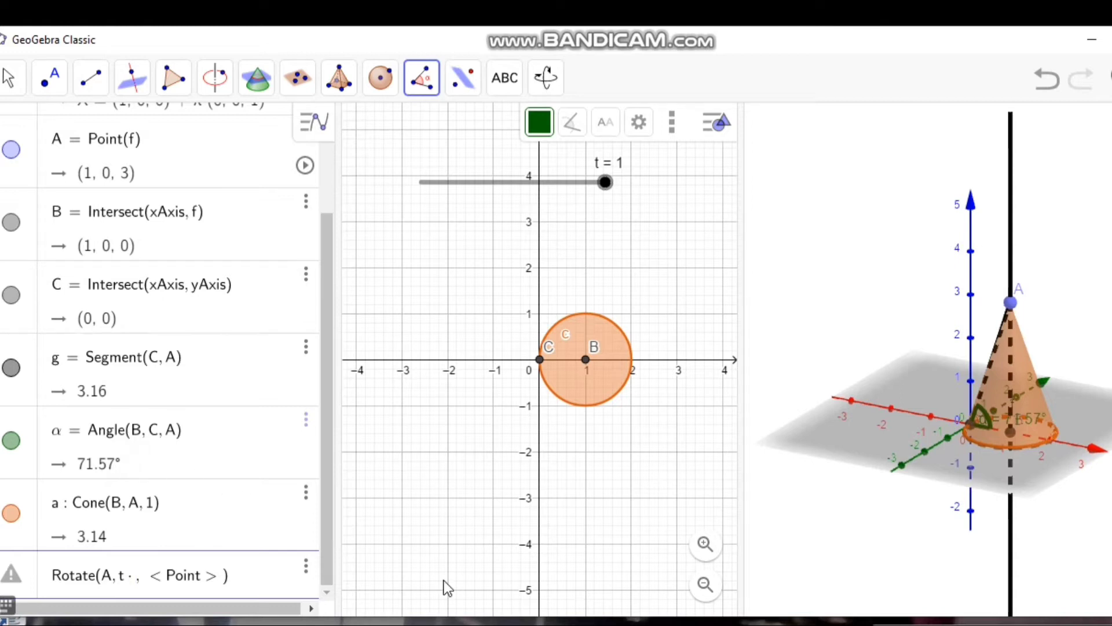
Step: Bring up the Greek letters on the on-screen keyboard, close the function help, and undo the stray ROTA slider
click(6, 605)
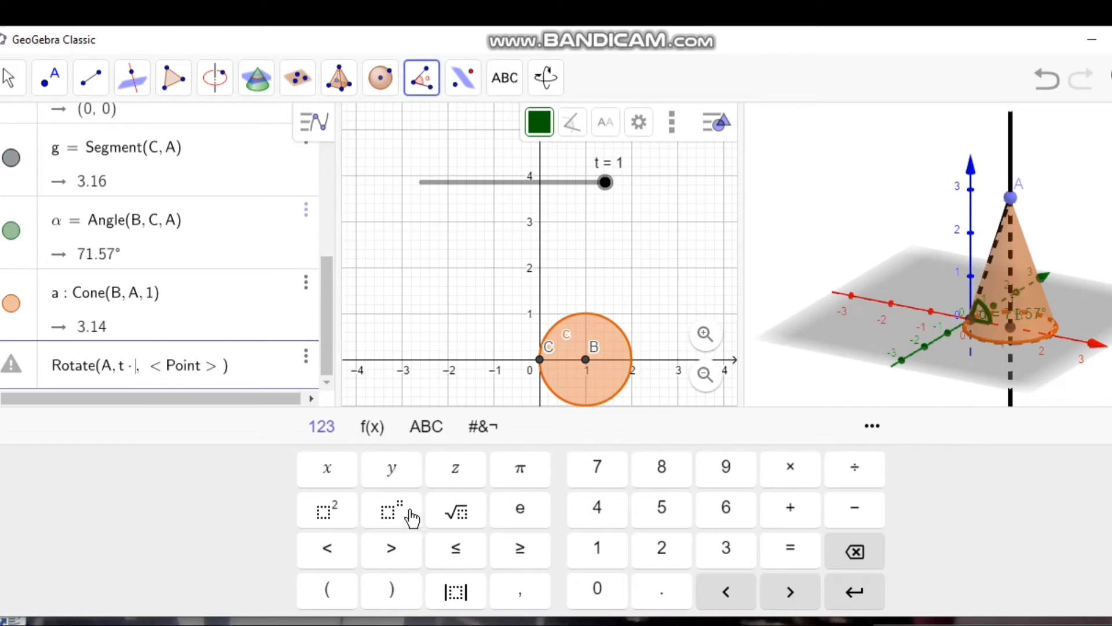
click(429, 429)
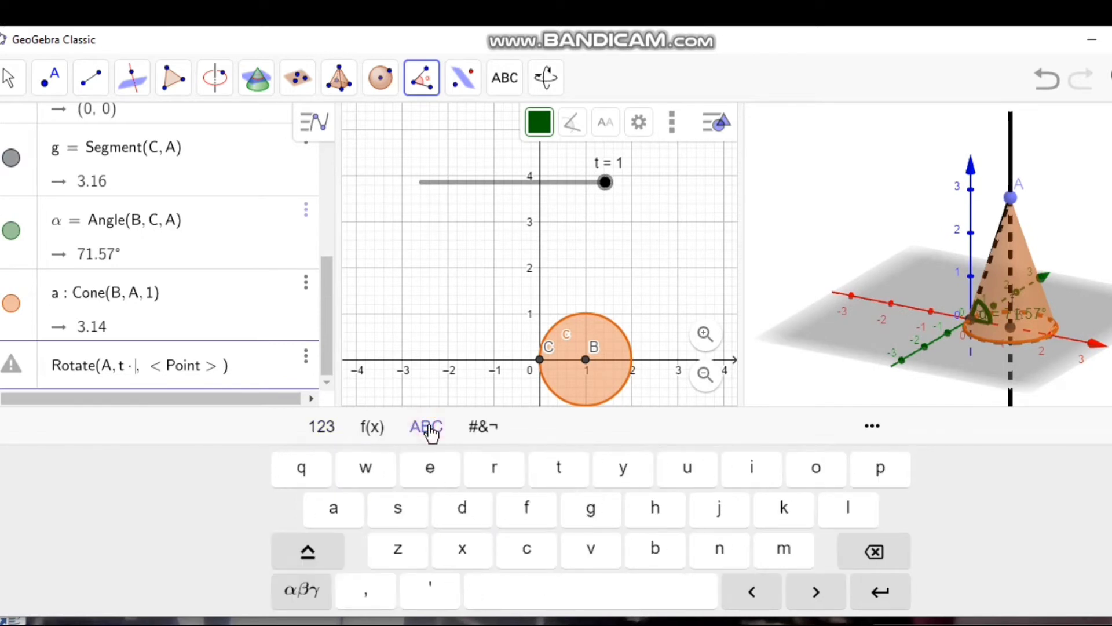
click(376, 429)
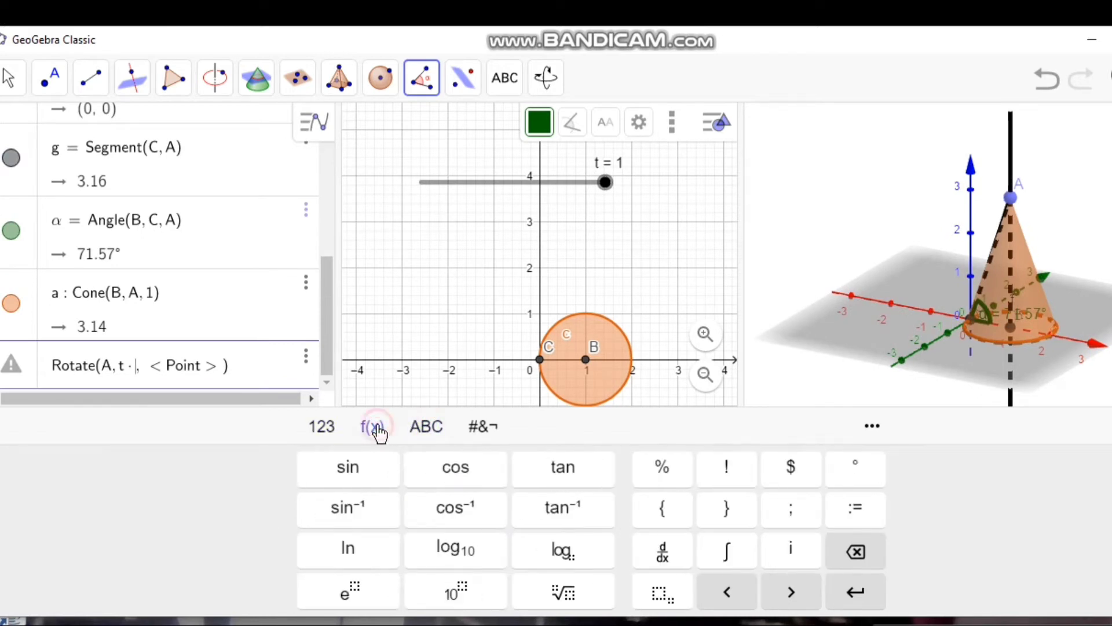
click(477, 429)
click(328, 437)
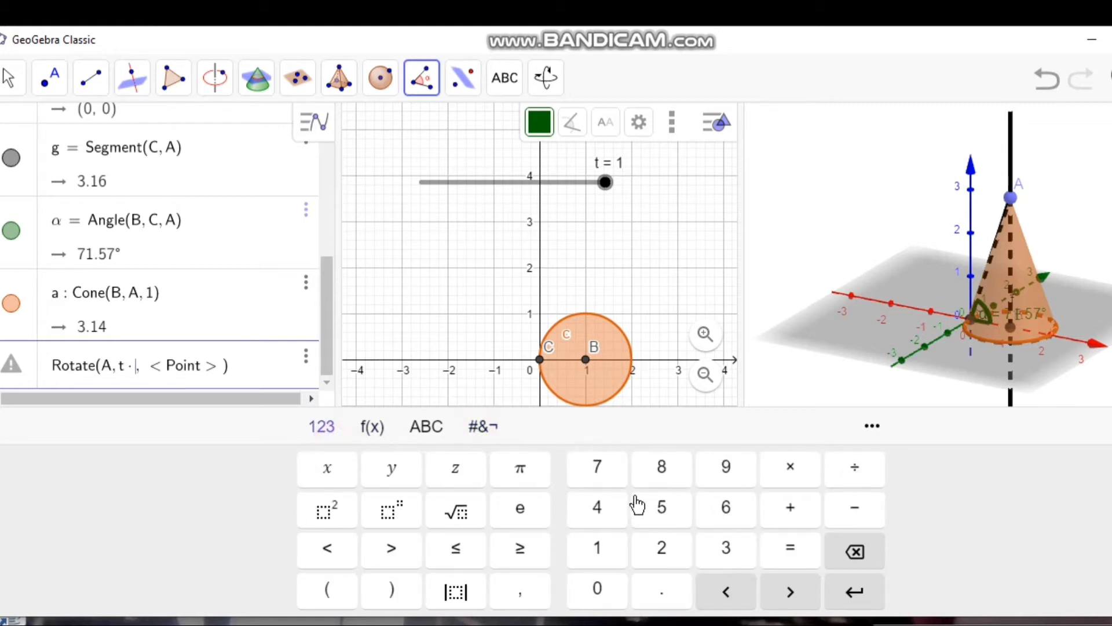
click(374, 430)
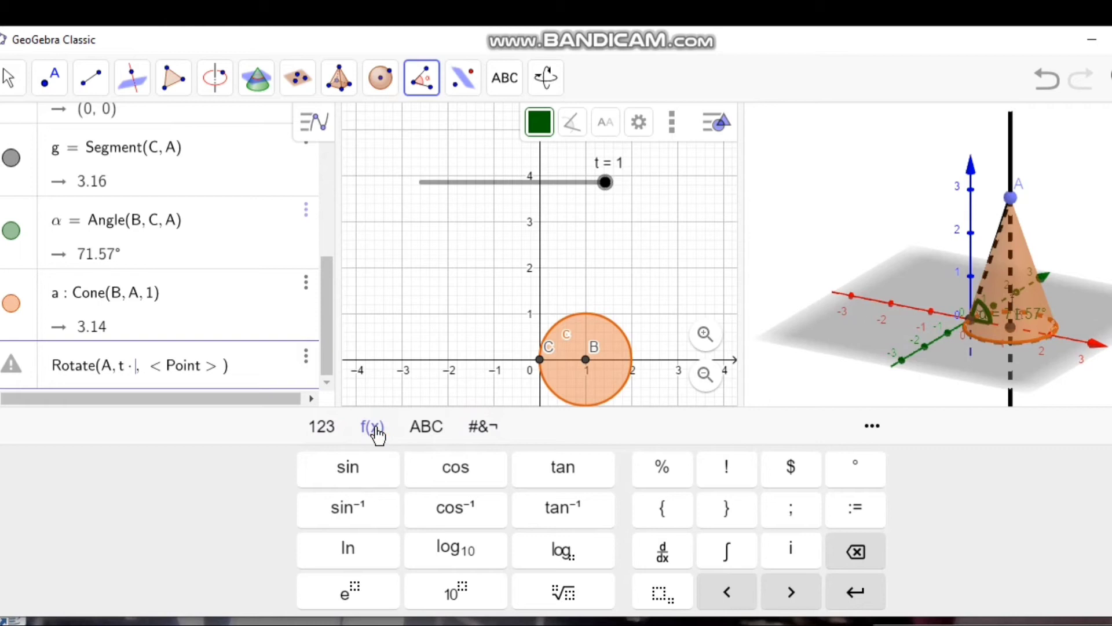
click(878, 427)
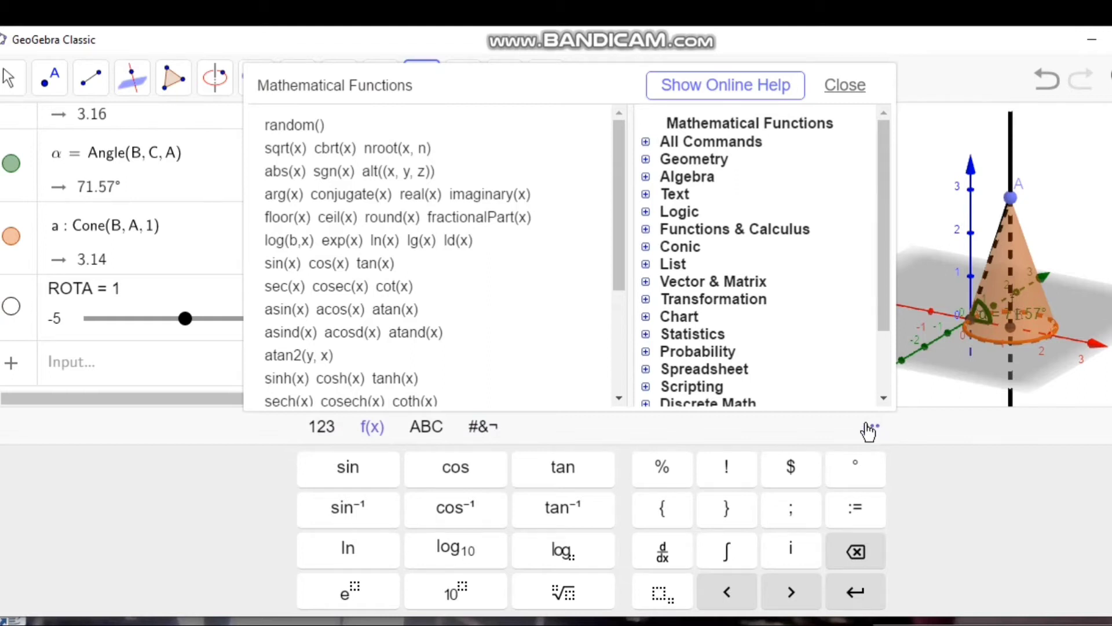
click(431, 432)
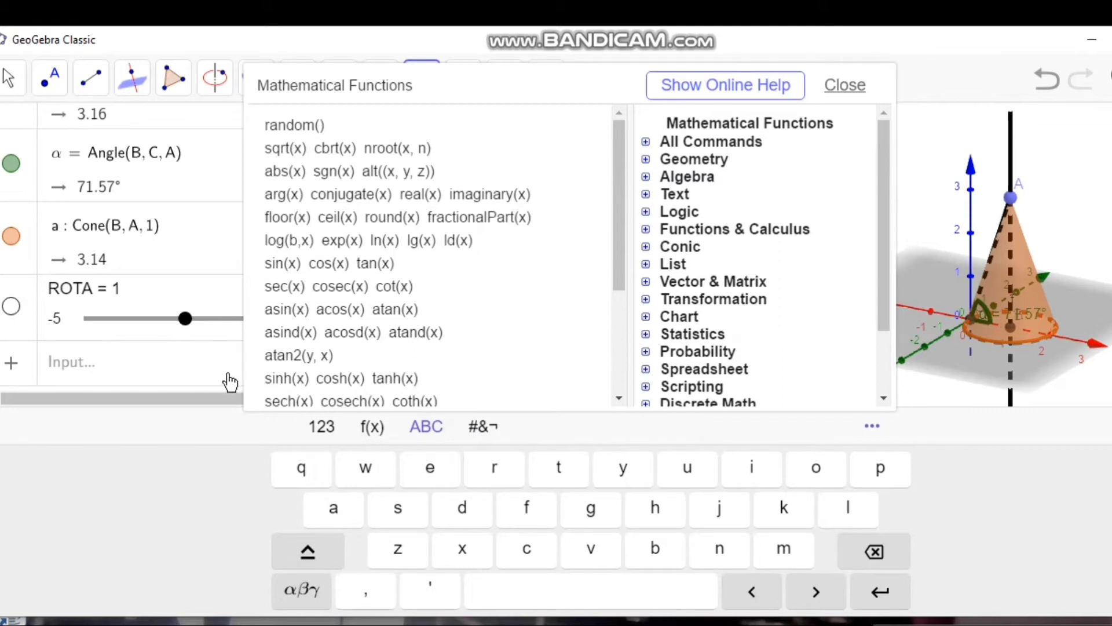
click(311, 594)
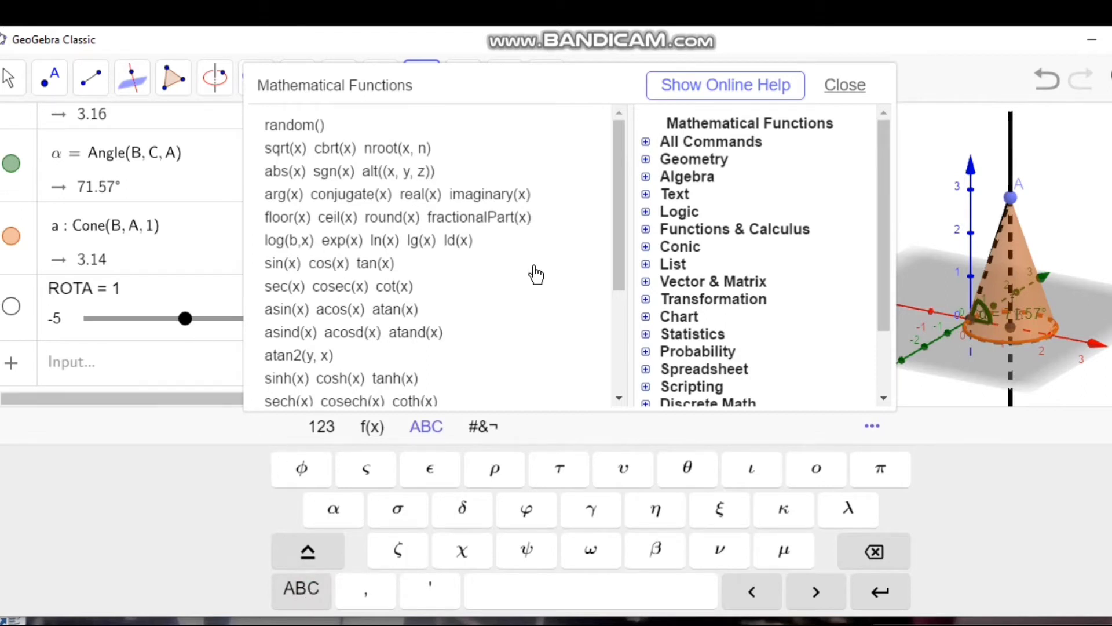
click(844, 86)
click(1058, 73)
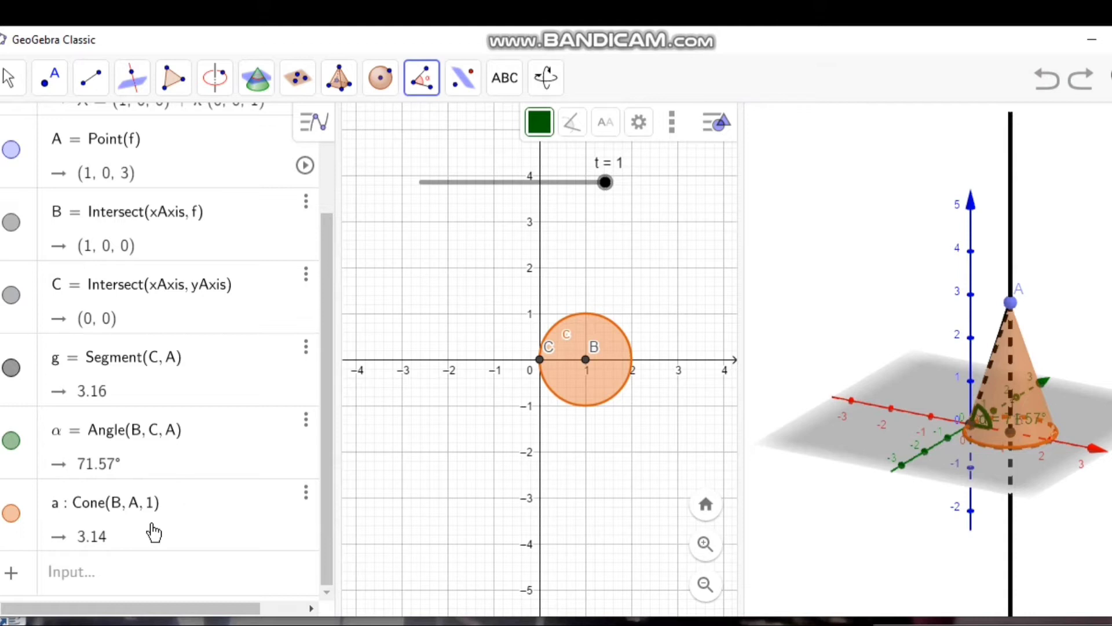
Step: Create the image of point A rotated about the y-axis by t times the angle α, using Rotate(A, t·α, yAxis)
click(142, 573)
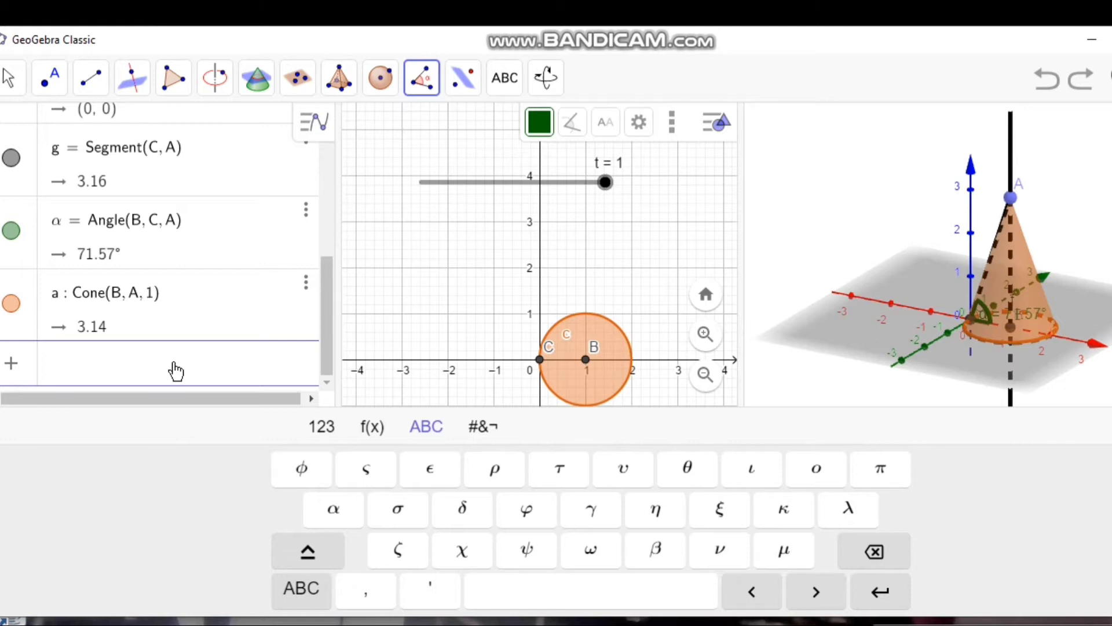
text(rota)
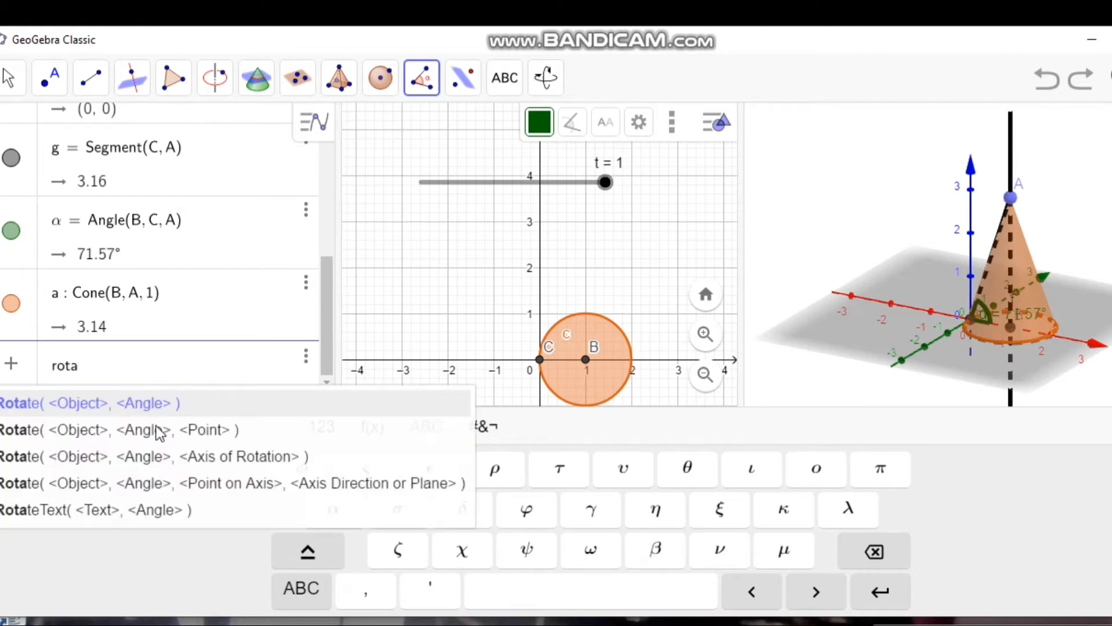
click(158, 432)
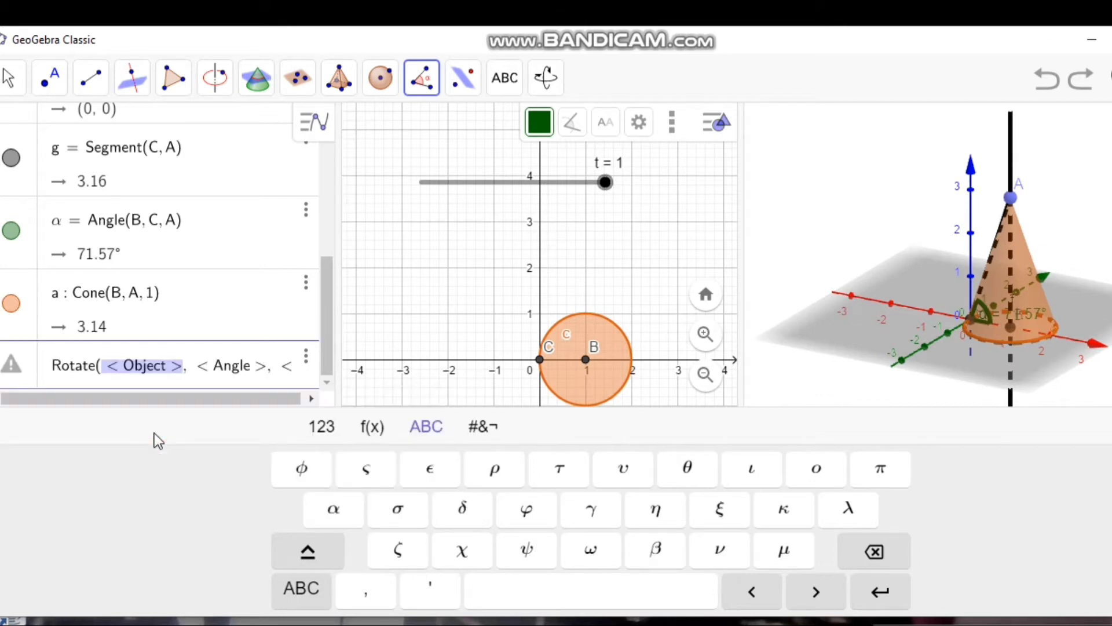
key(BackSpace)
text(A)
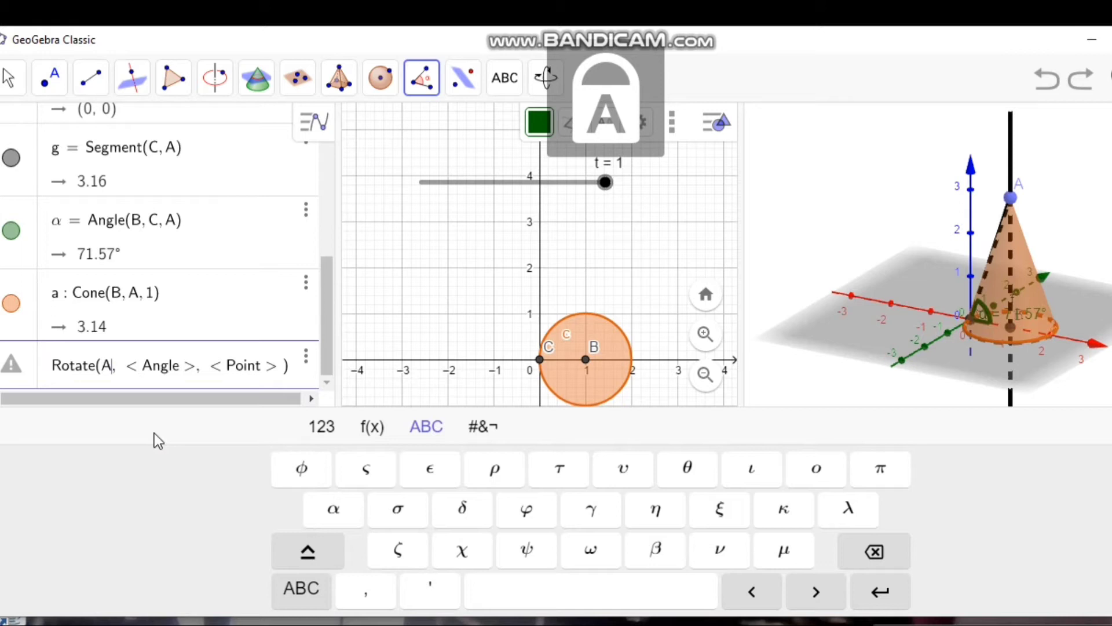
key(Tab)
key(BackSpace)
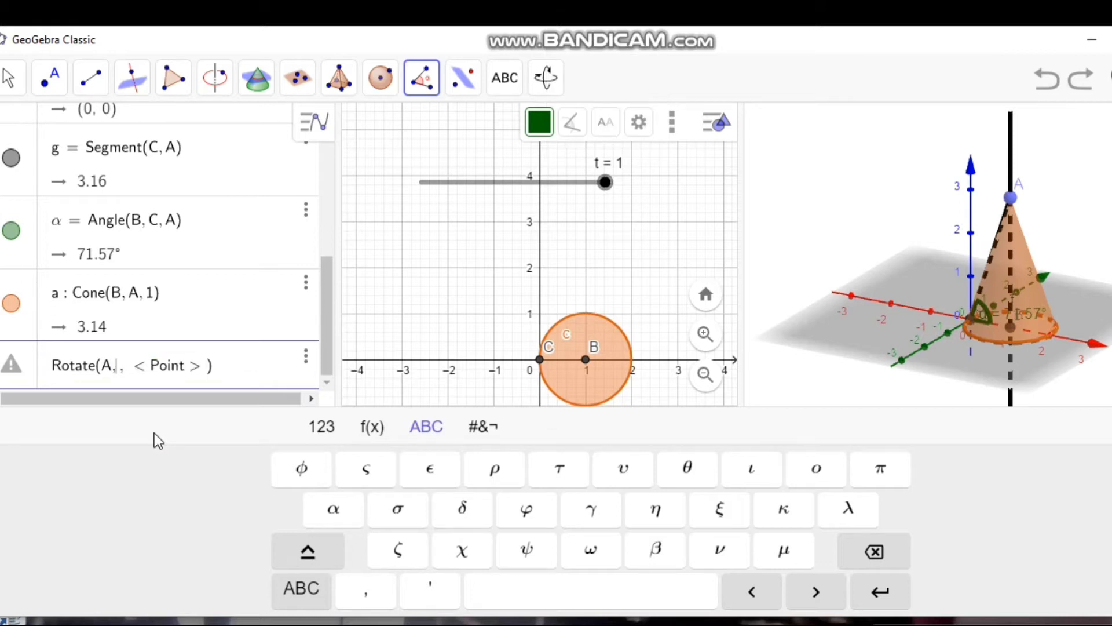
text(t*)
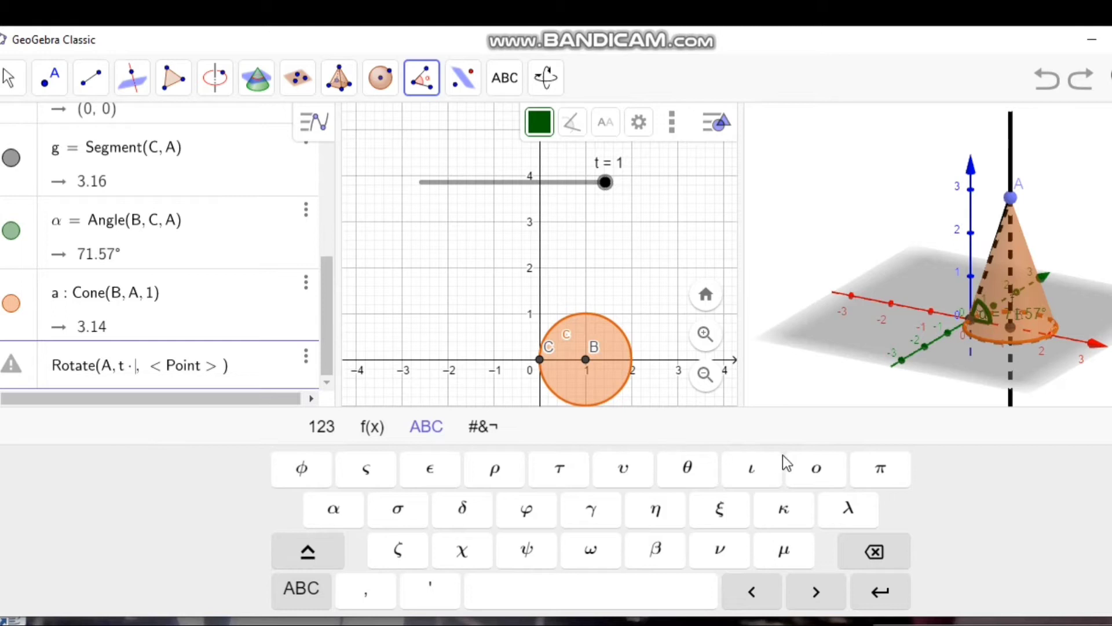
click(334, 511)
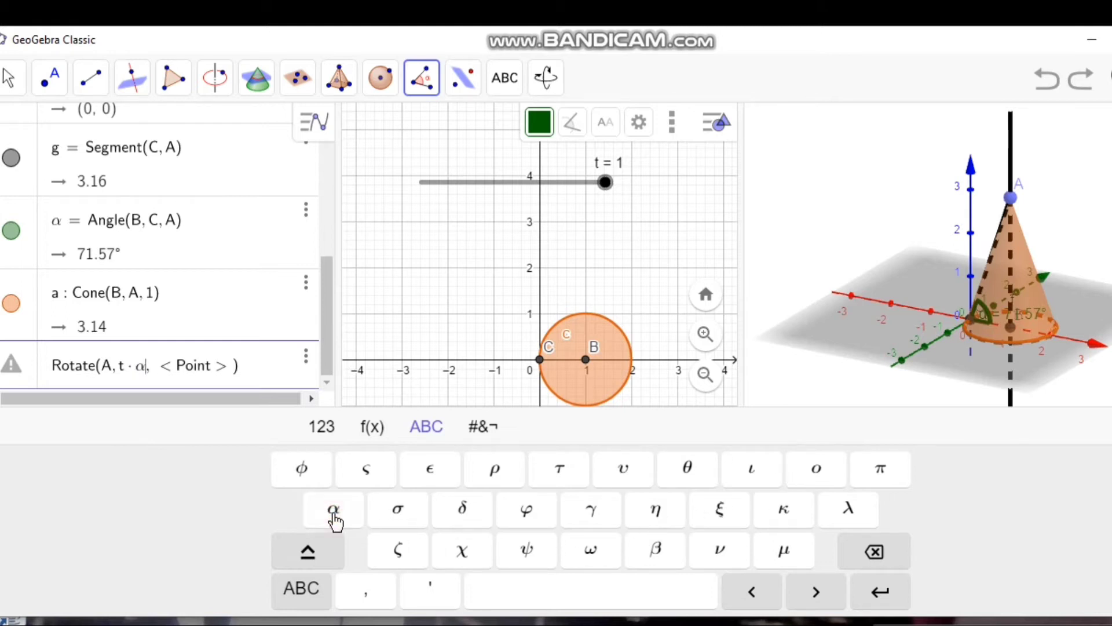
key(Right)
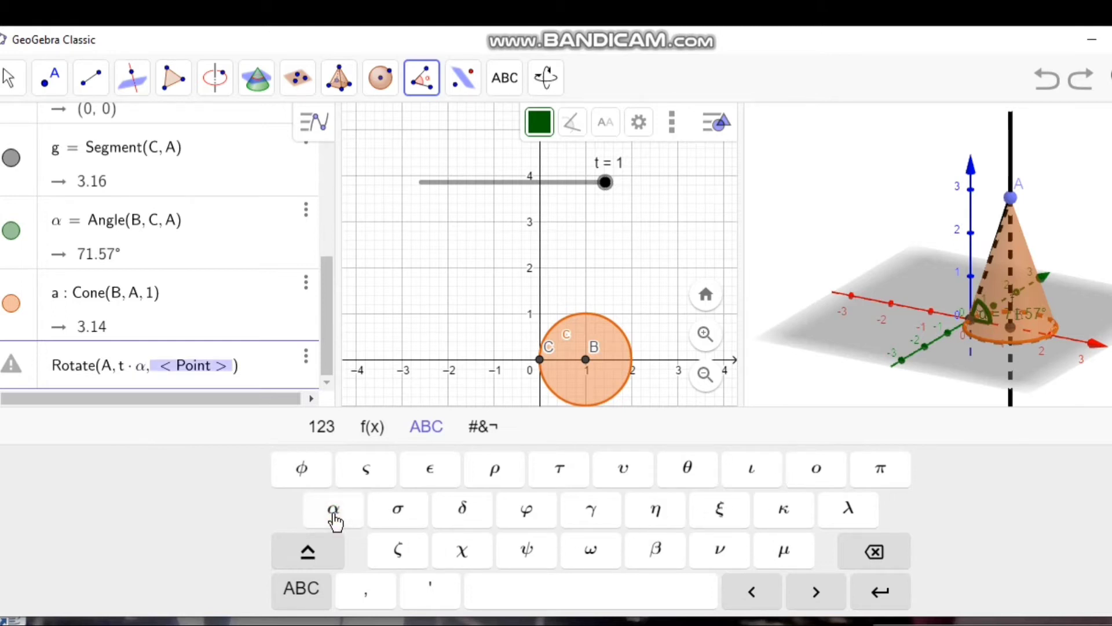
key(BackSpace)
text(y)
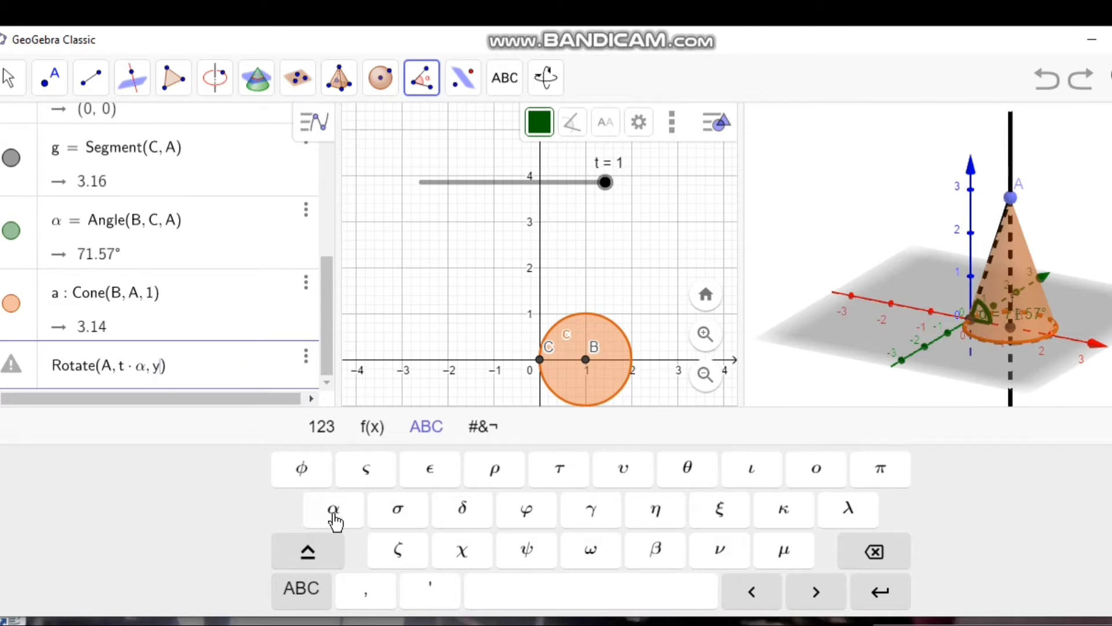
key(Caps_Lock)
text(A)
key(Caps_Lock)
text(xis)
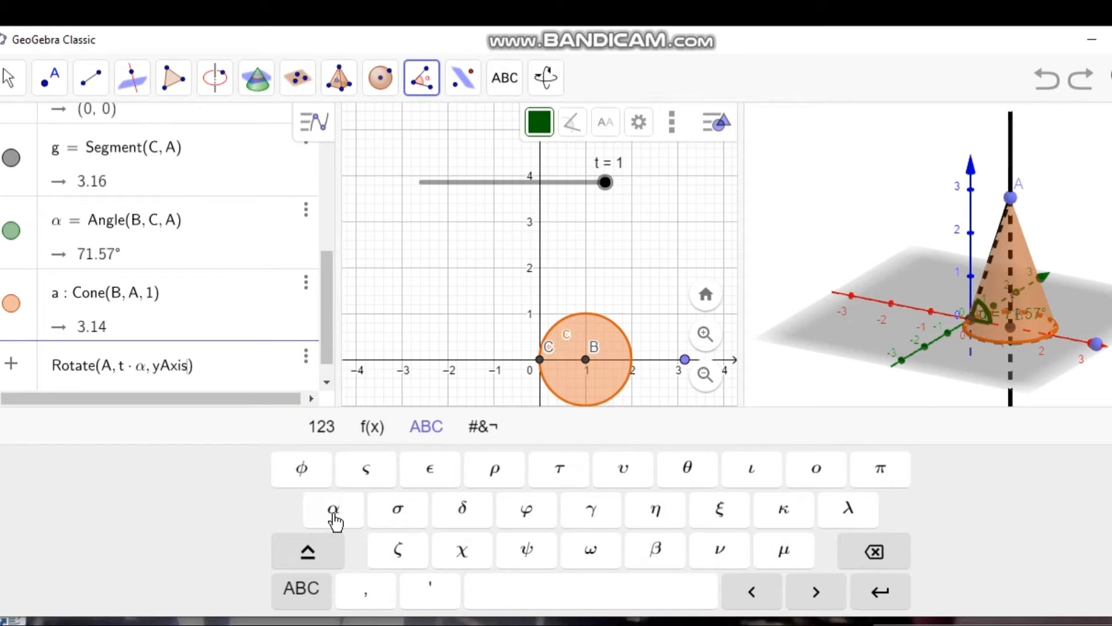
key(Return)
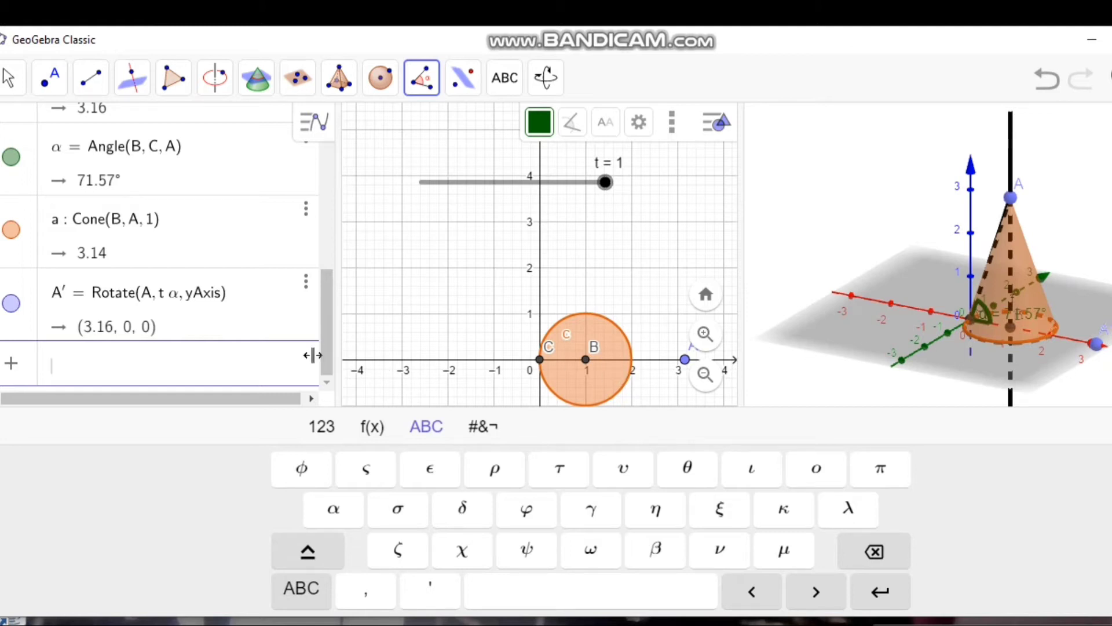
Step: Create a line through A' perpendicular to the horizontal coordinate plane using PerpendicularLine(A', xOyPlane)
text(perpen)
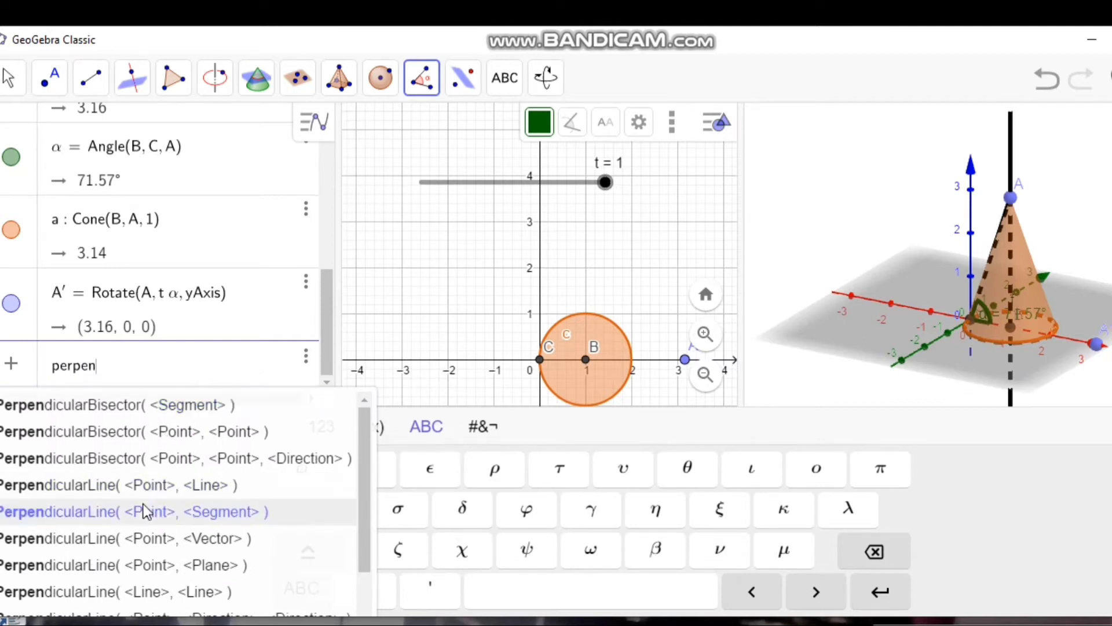
click(183, 514)
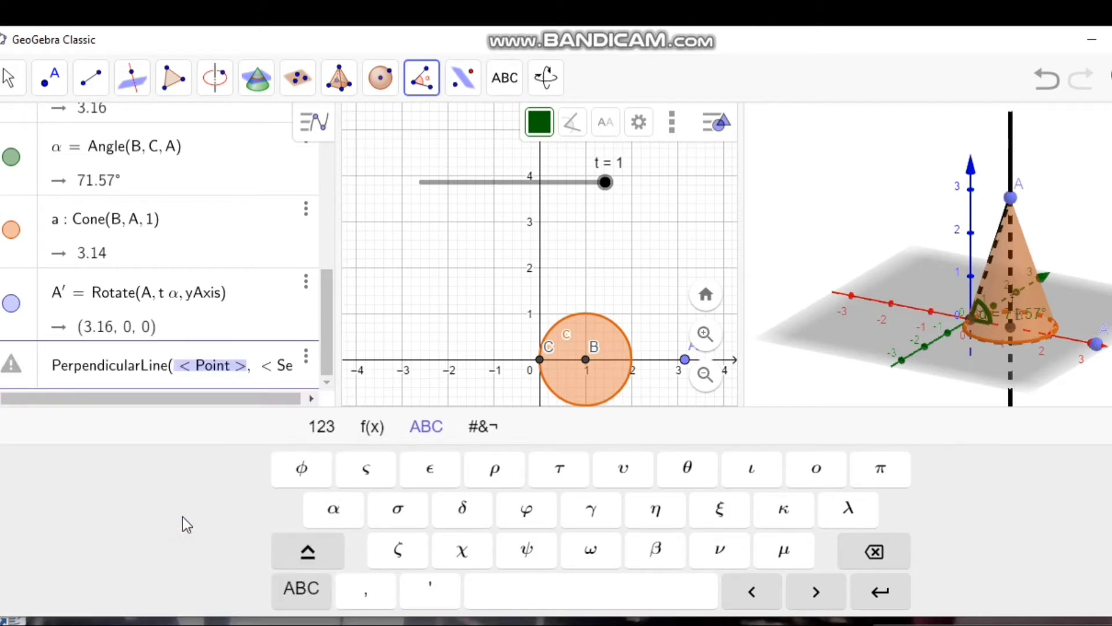
key(Caps_Lock)
text(A)
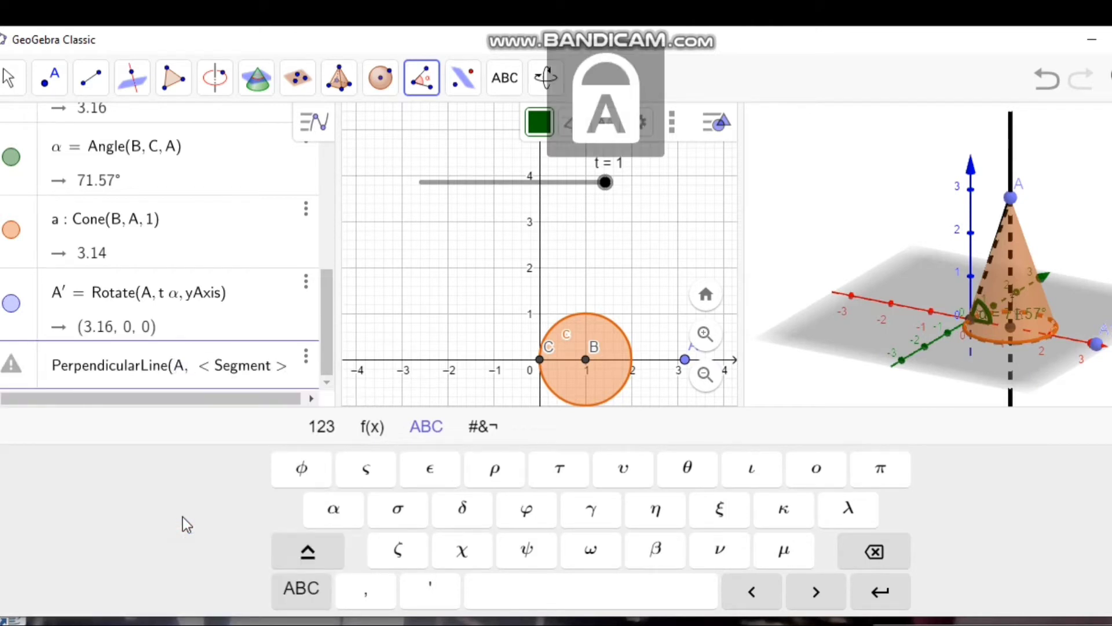
text(')
key(Tab)
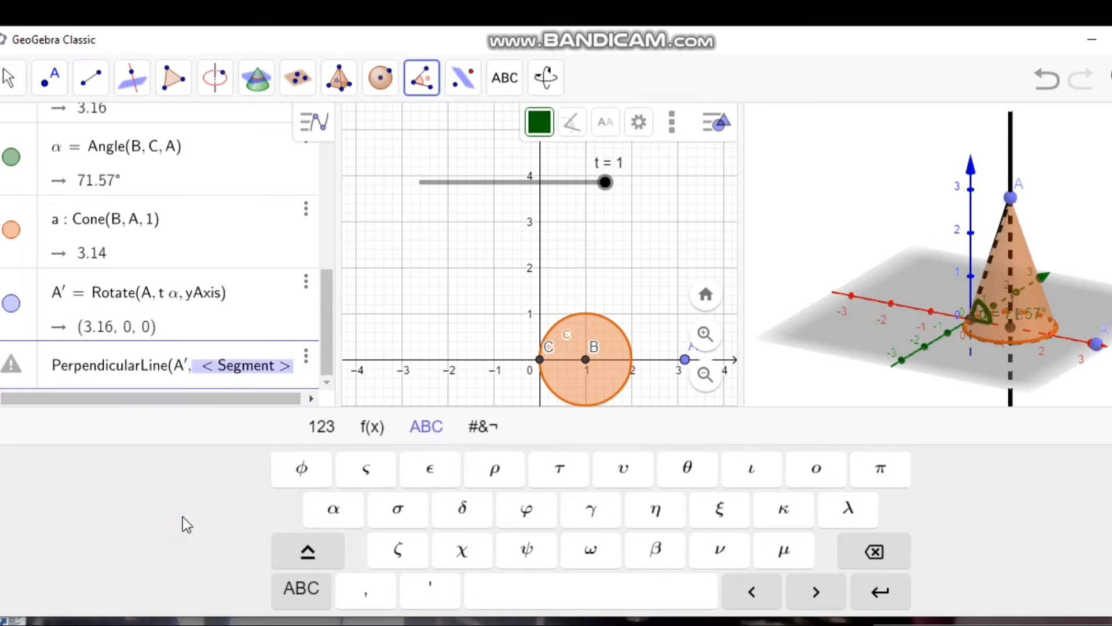
key(Caps_Lock)
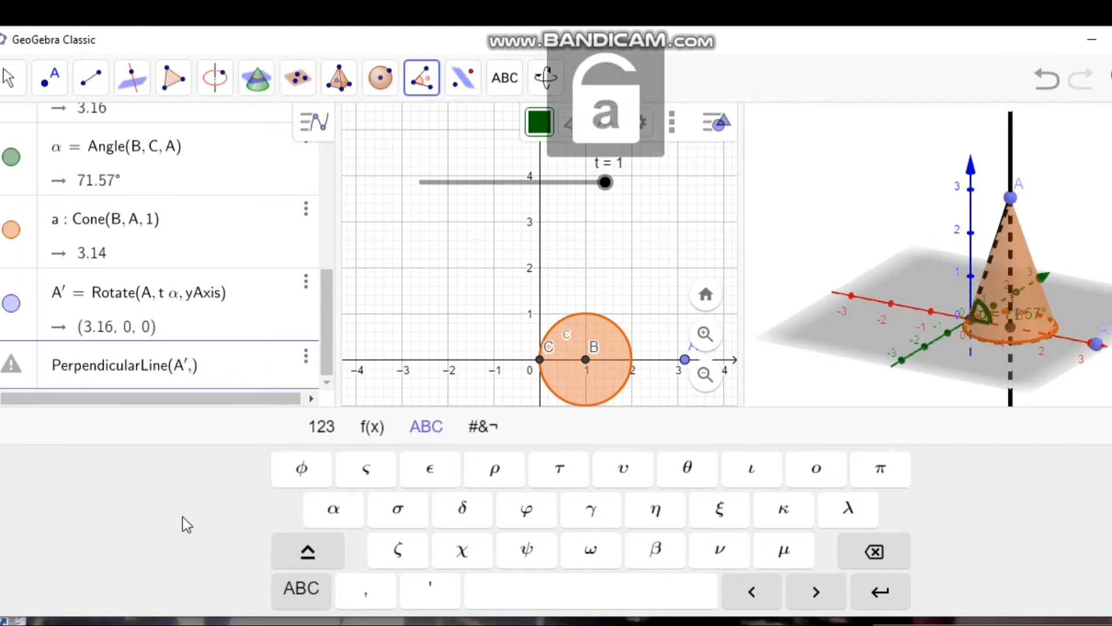
text(xO)
key(Caps_Lock)
text(y)
key(Caps_Lock)
text(P)
key(Caps_Lock)
text(lane)
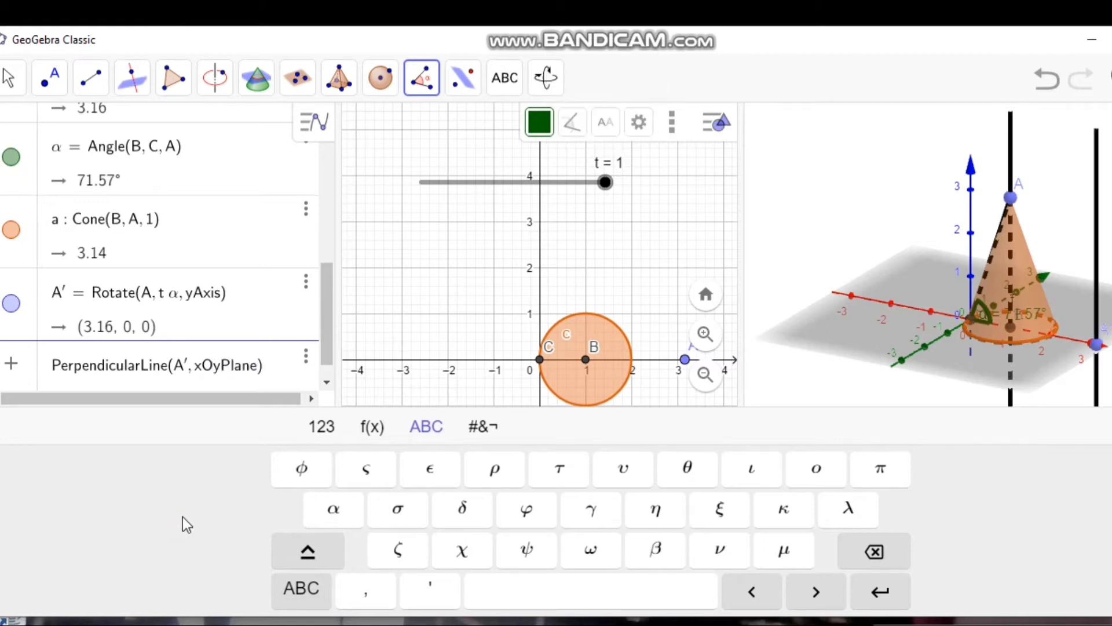
key(Return)
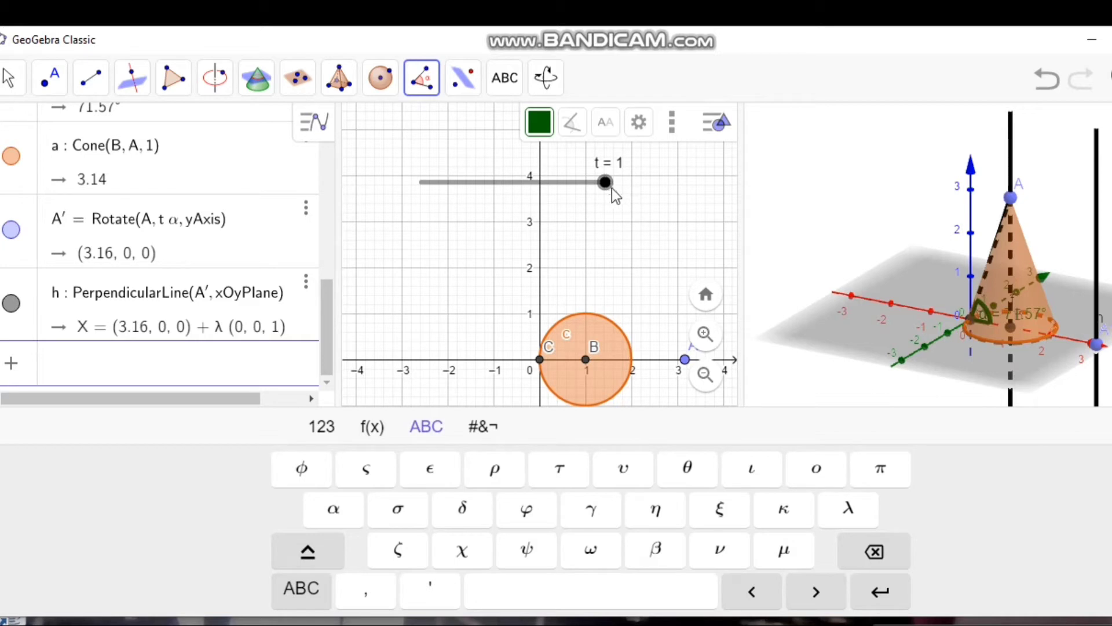
Step: Move the t slider to check how point A' and its perpendicular line respond
drag(604, 182, 638, 180)
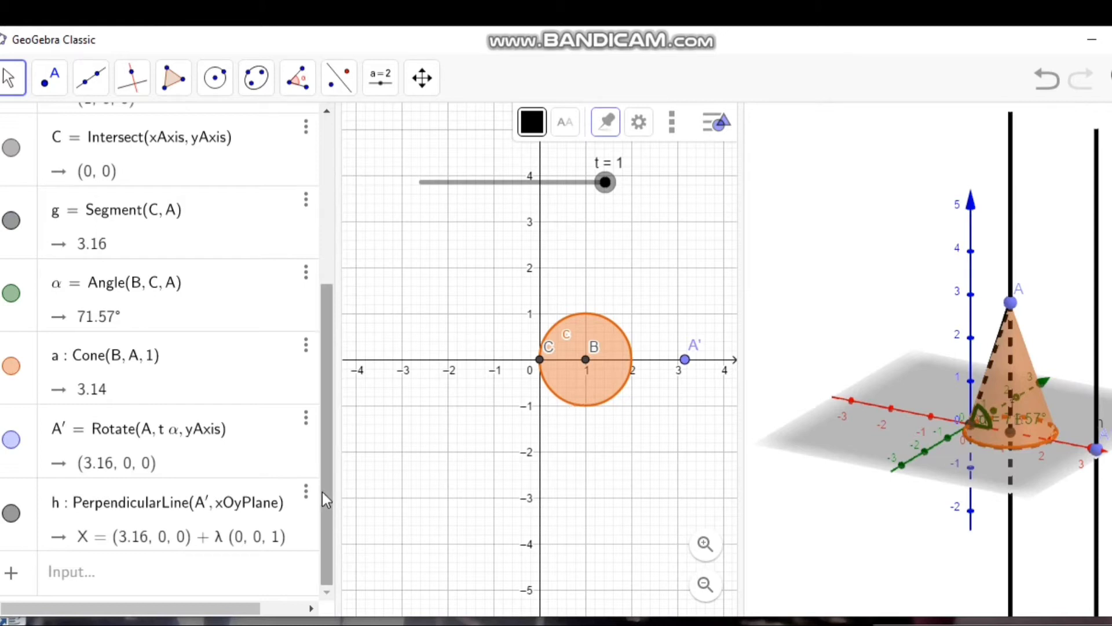
Step: Create the intersection point of line h and the horizontal coordinate plane using Intersect(h, xOyPlane)
click(114, 572)
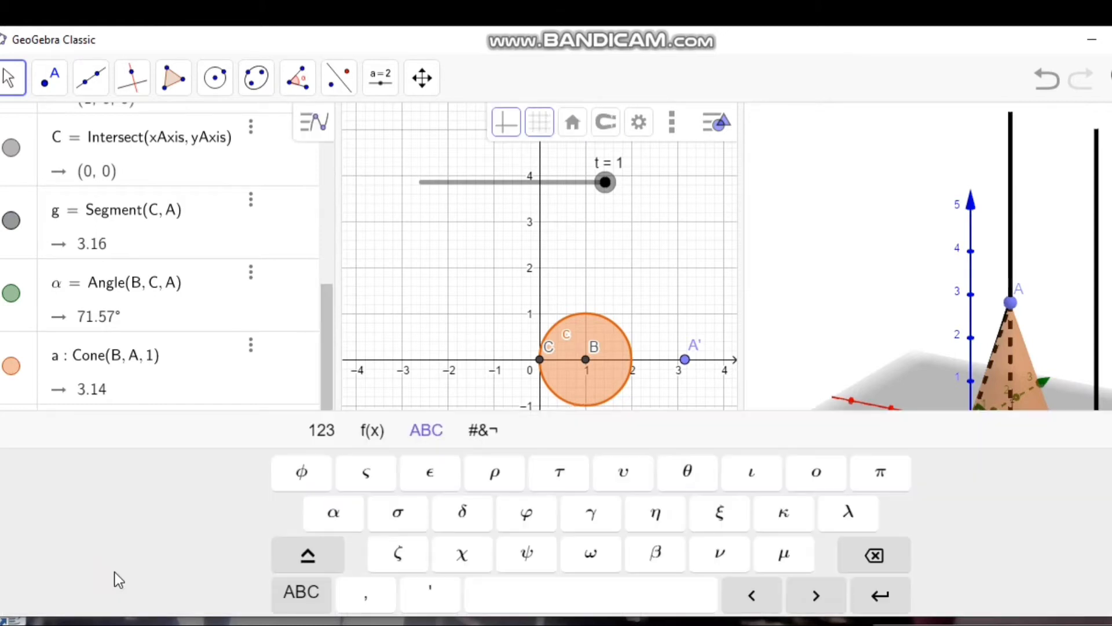
text(inter)
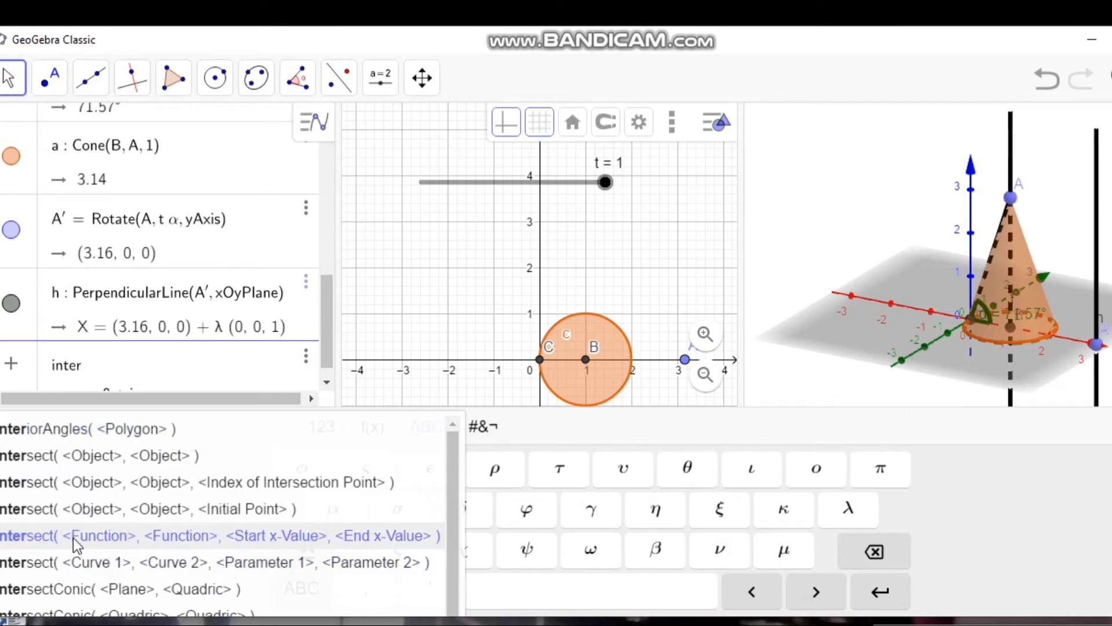
click(118, 456)
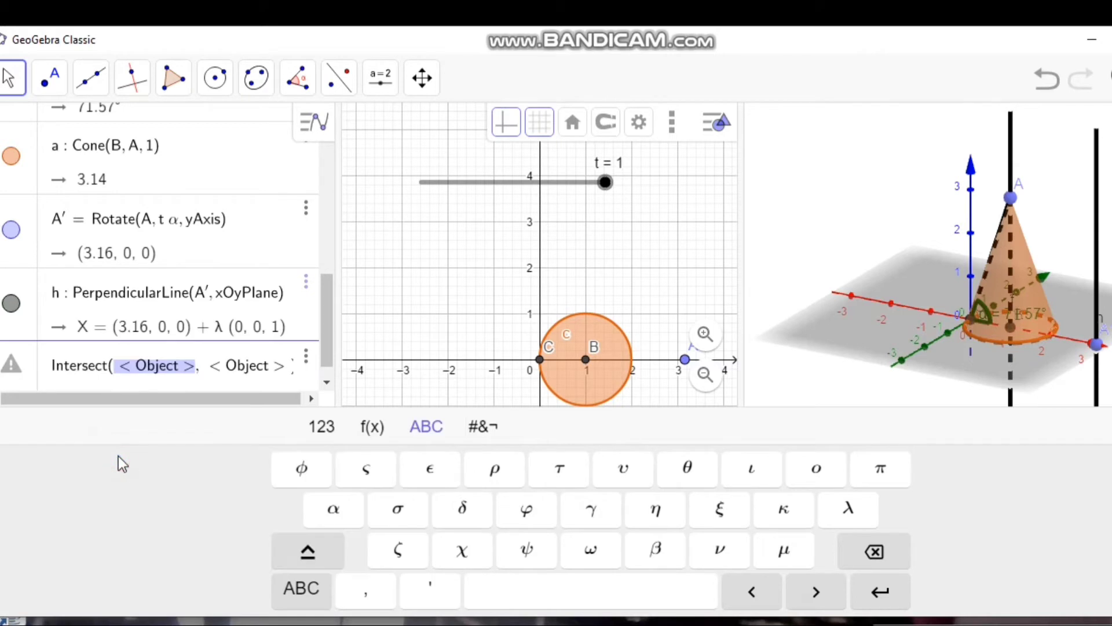
key(BackSpace)
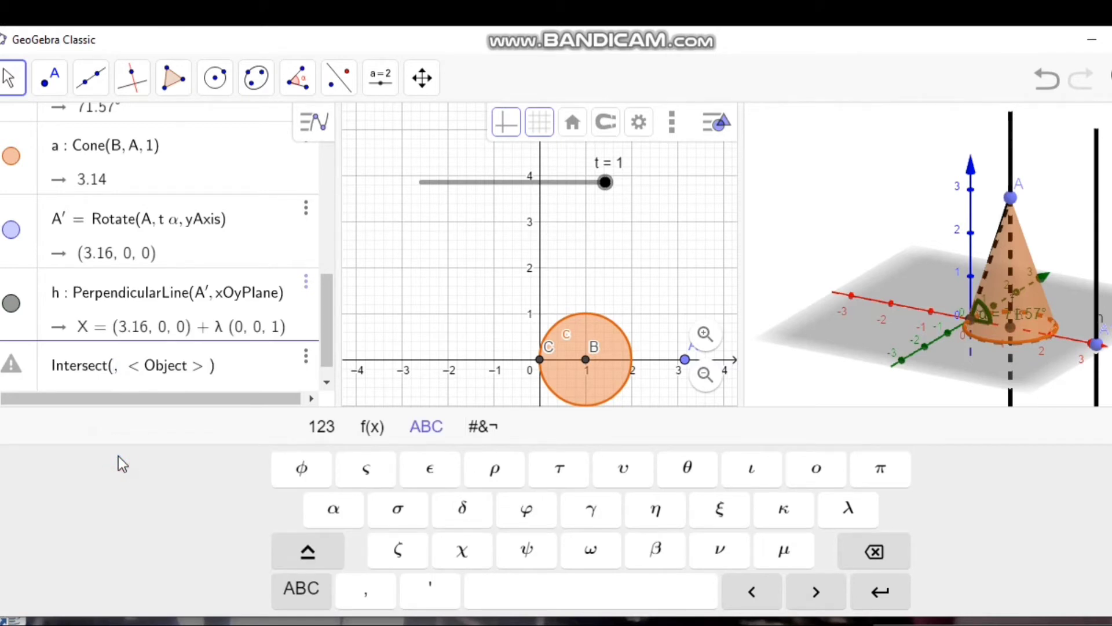
text(h)
key(Tab)
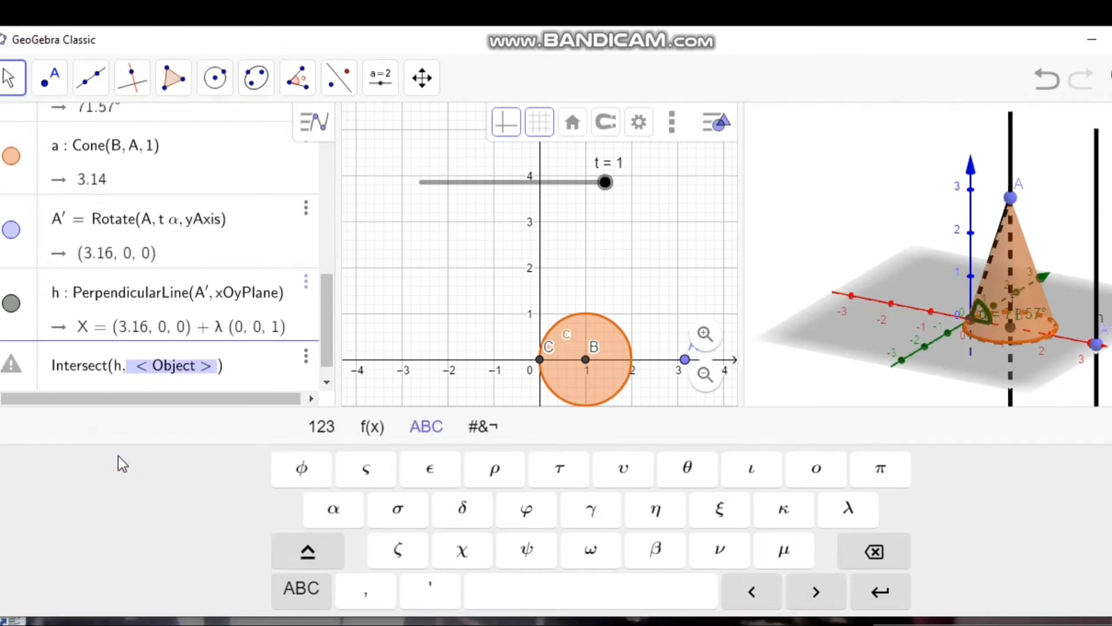
key(BackSpace)
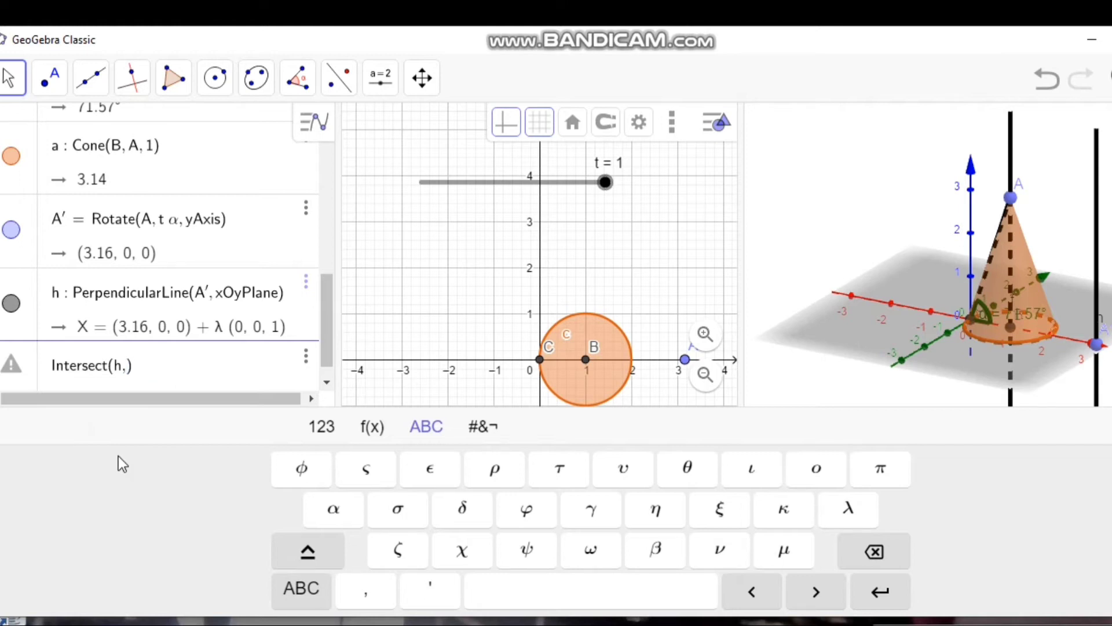
text(x)
key(Caps_Lock)
text(O)
key(Caps_Lock)
text(y)
key(Caps_Lock)
text(P)
key(Caps_Lock)
text(lane)
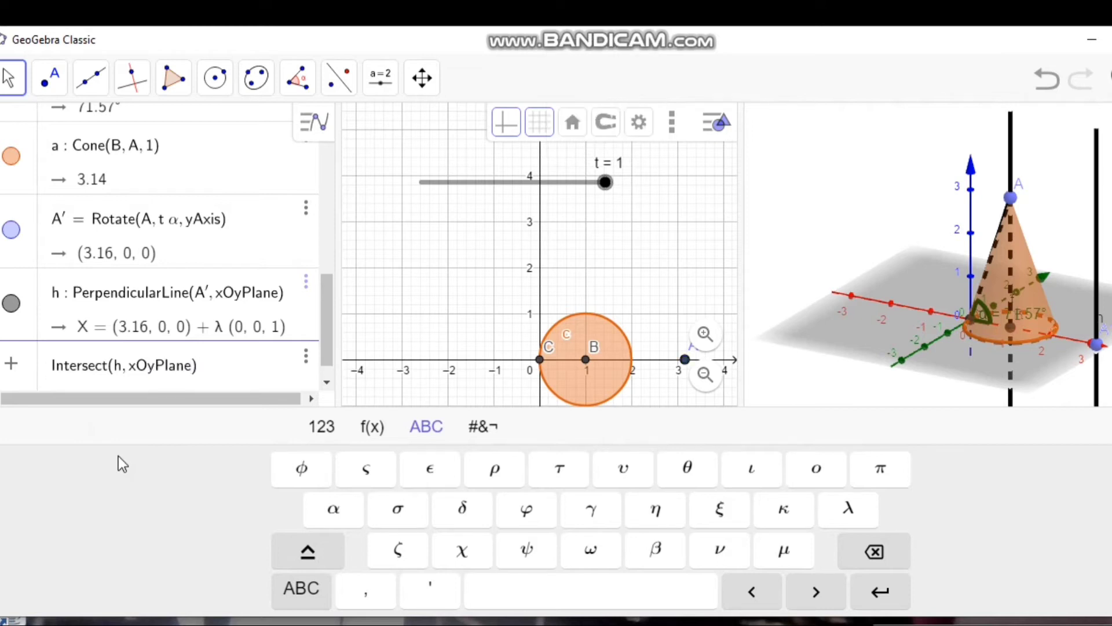
key(Return)
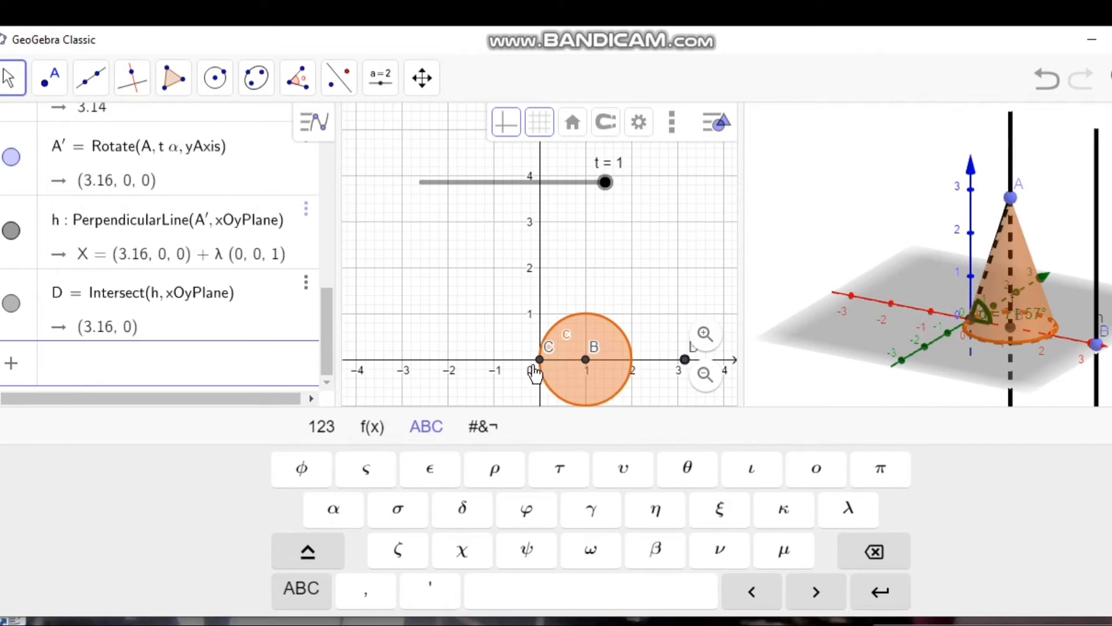
Step: Define the distance between points B and C using Distance(B, C)
click(244, 371)
text(distance)
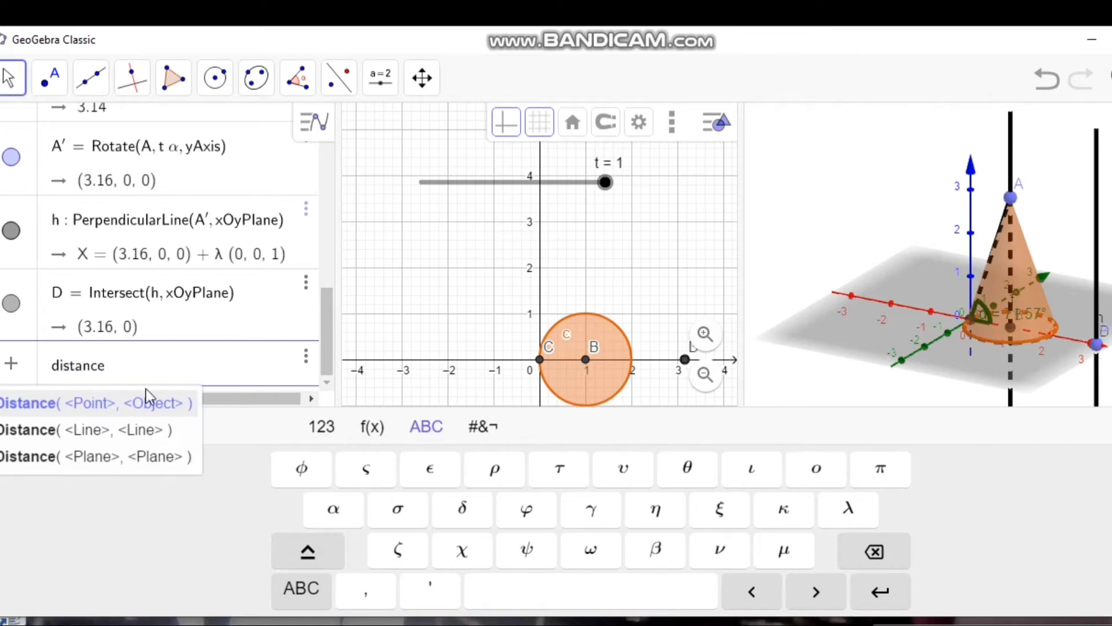
click(104, 403)
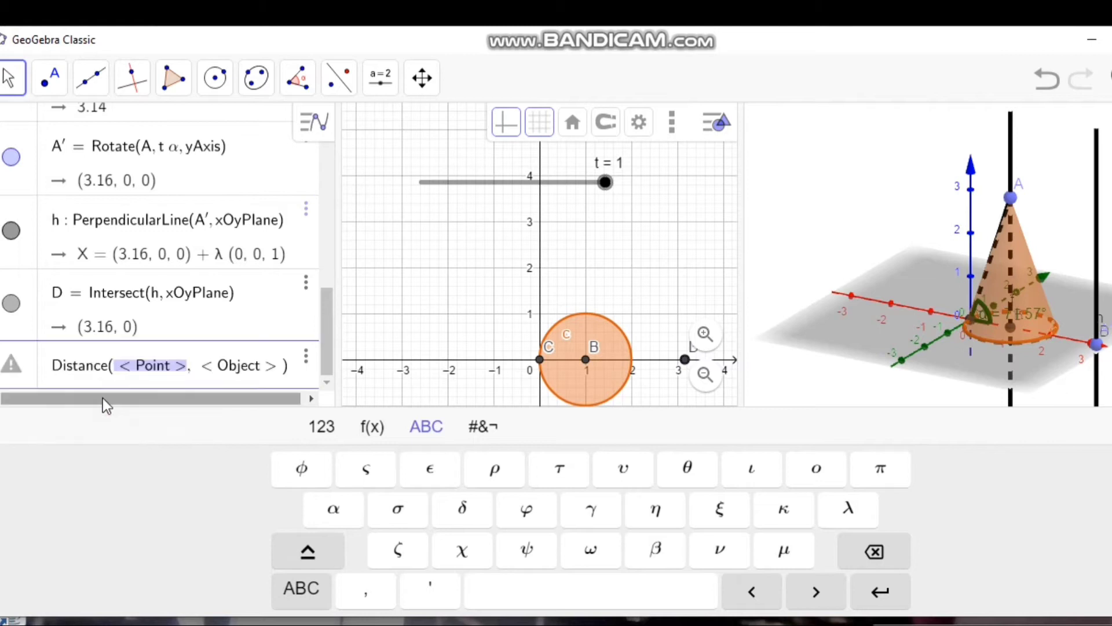
key(BackSpace)
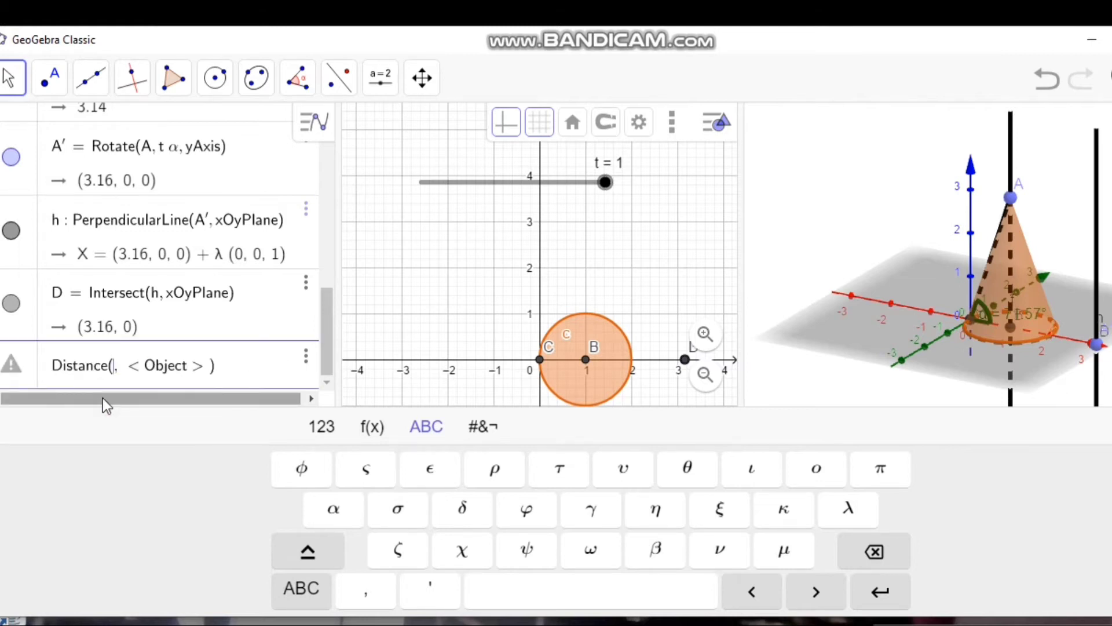
text(B)
key(Tab)
key(BackSpace)
text(C)
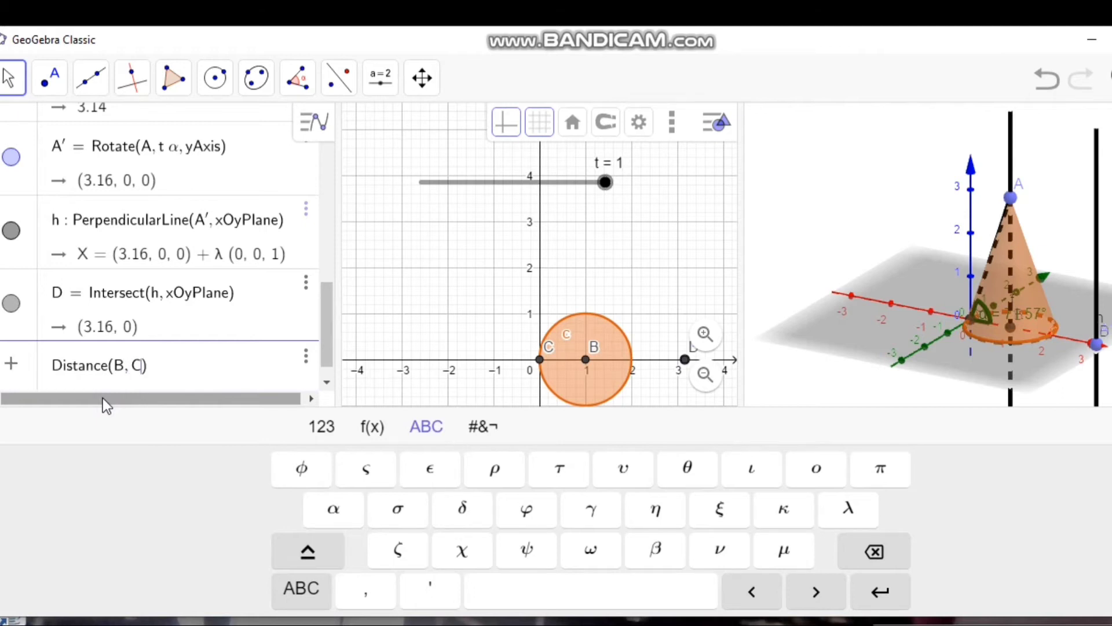
key(Return)
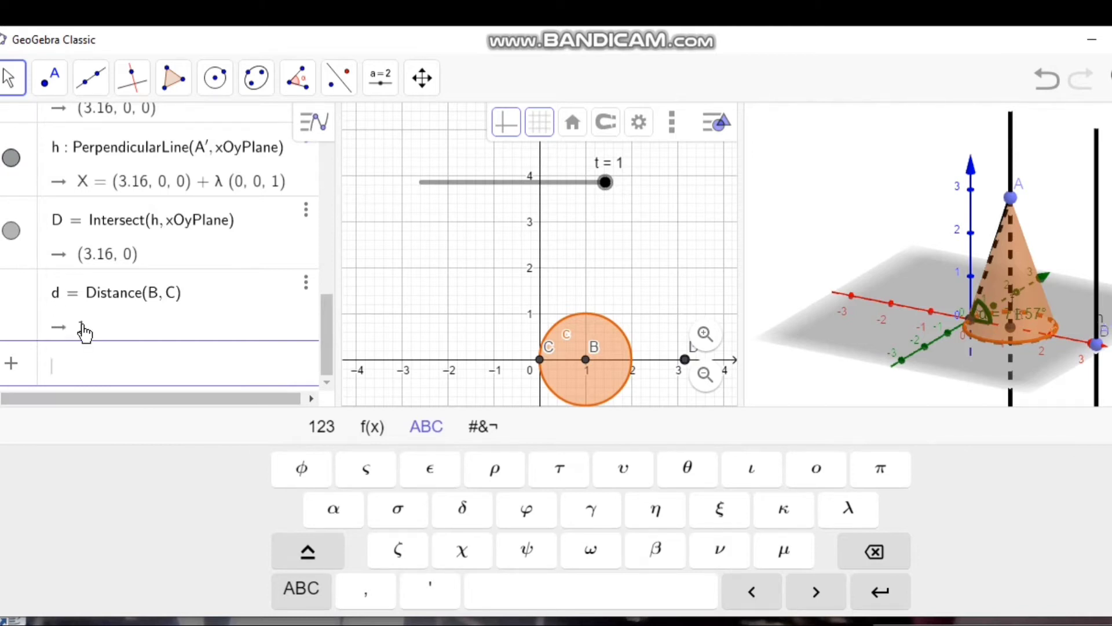
Step: Define β as 2·π·d / Distance(D, C)
click(658, 555)
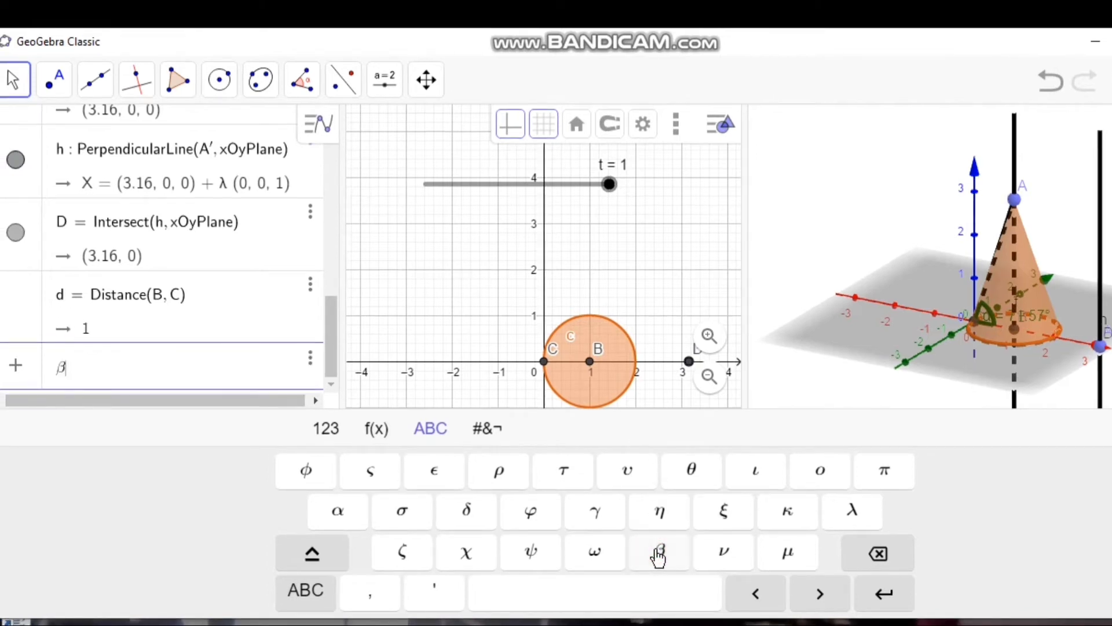
text(2)
text(*)
click(884, 483)
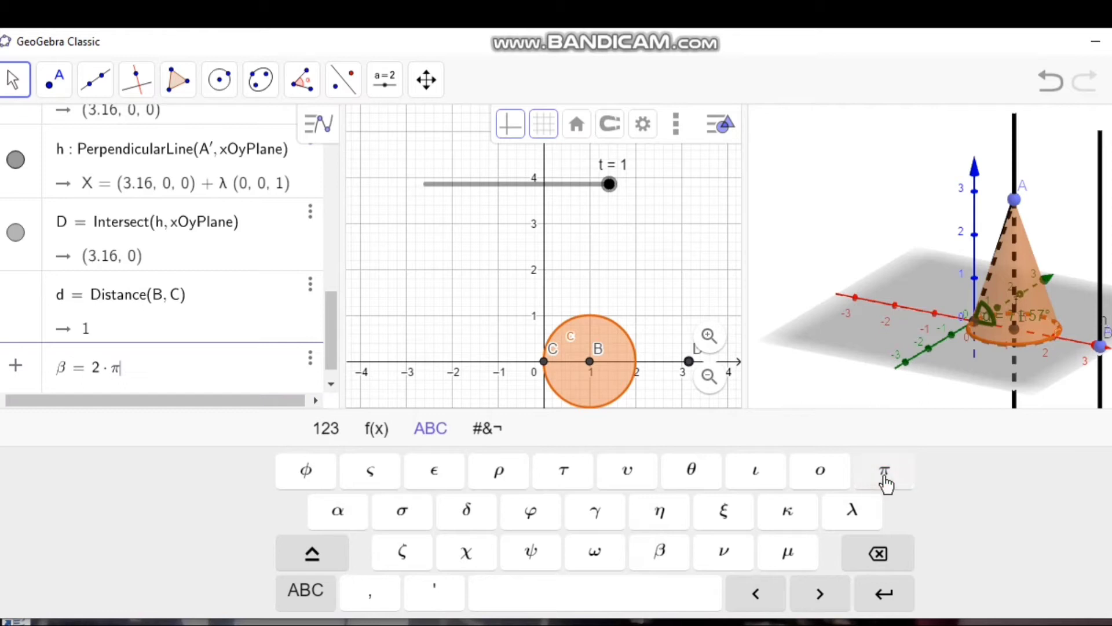
text(*)
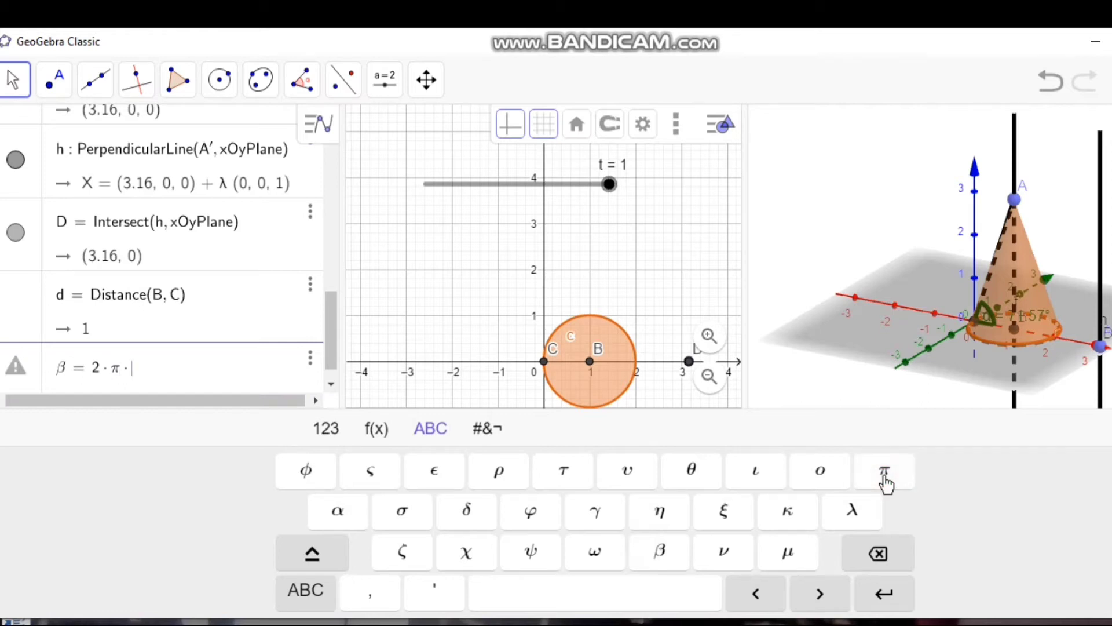
text(d/)
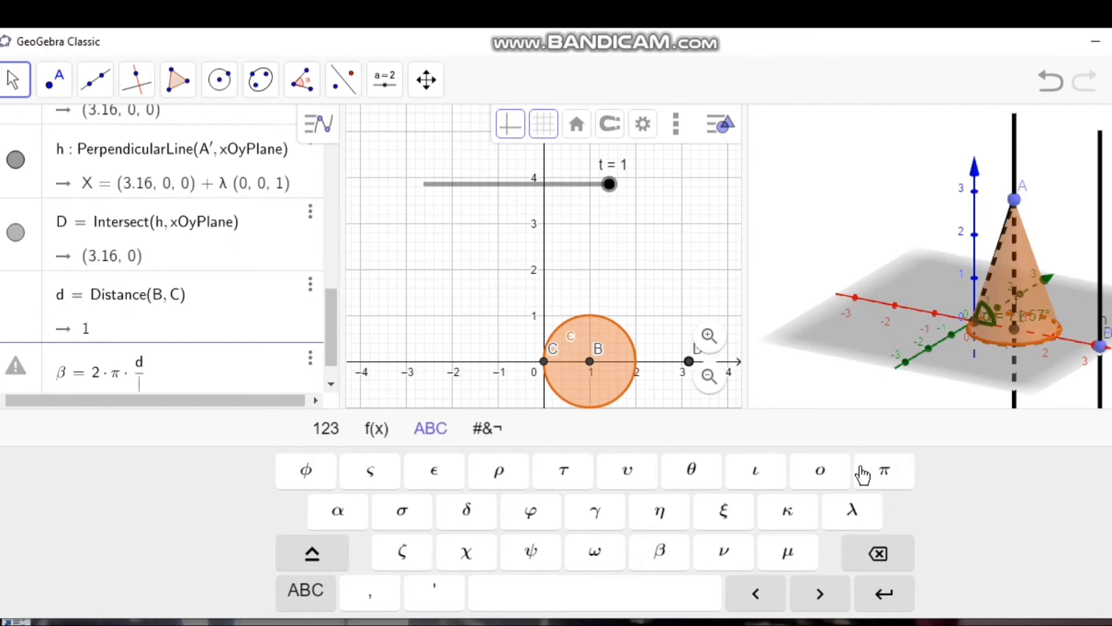
text(dista)
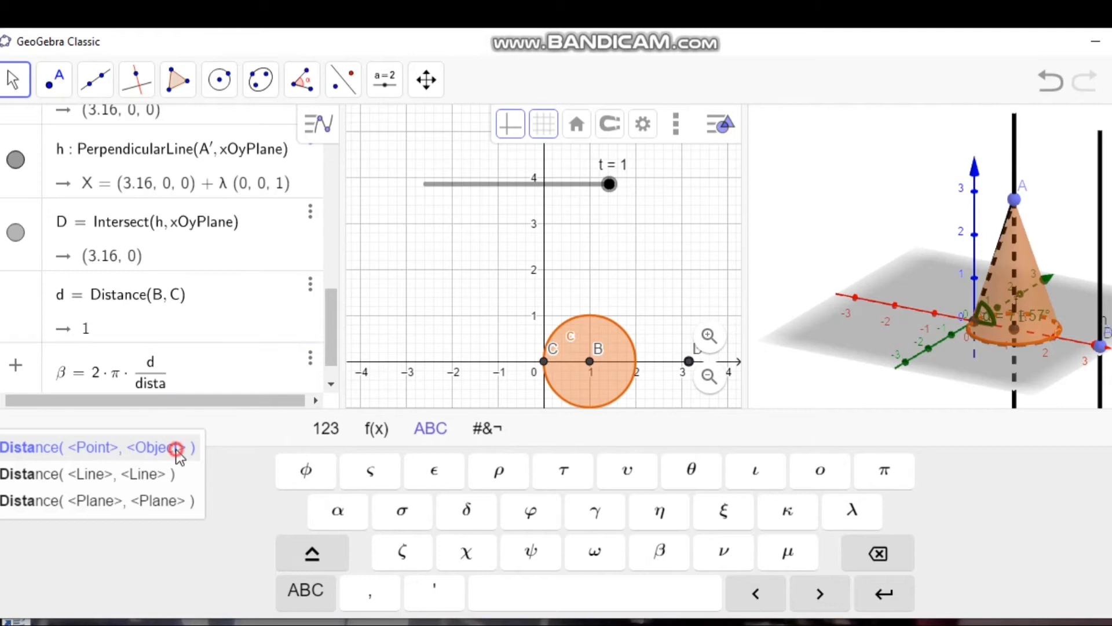
click(176, 449)
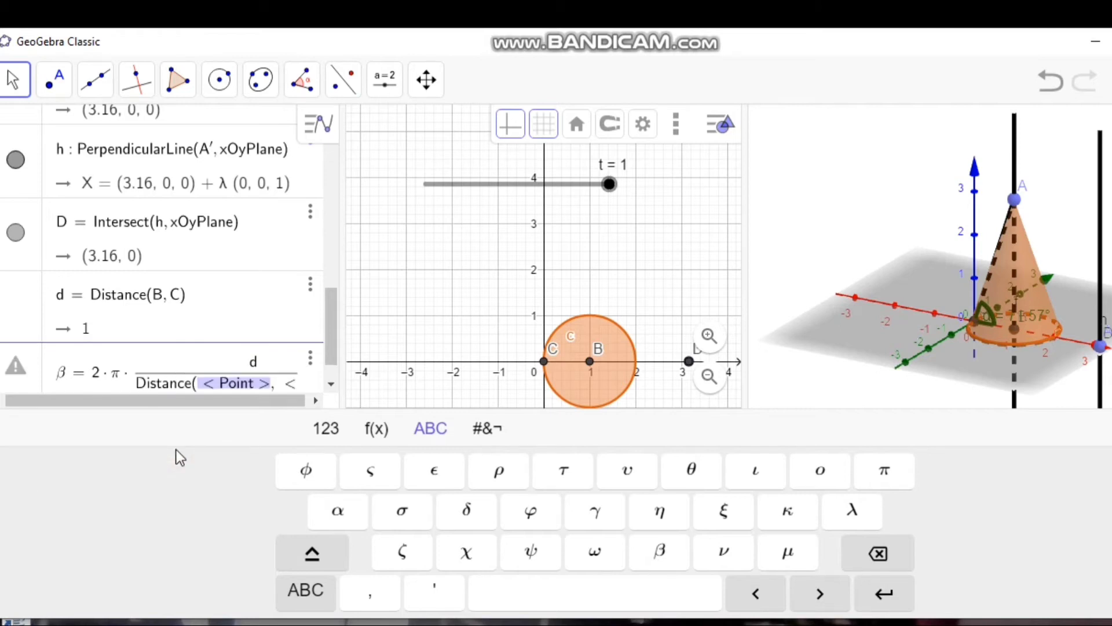
key(BackSpace)
key(Caps_Lock)
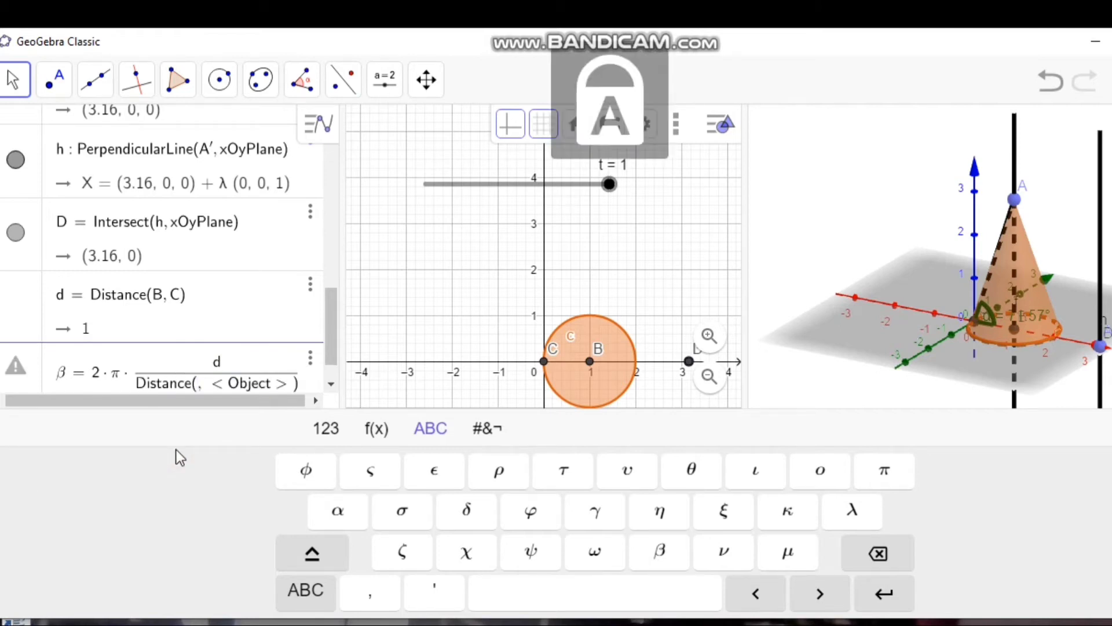
text(D)
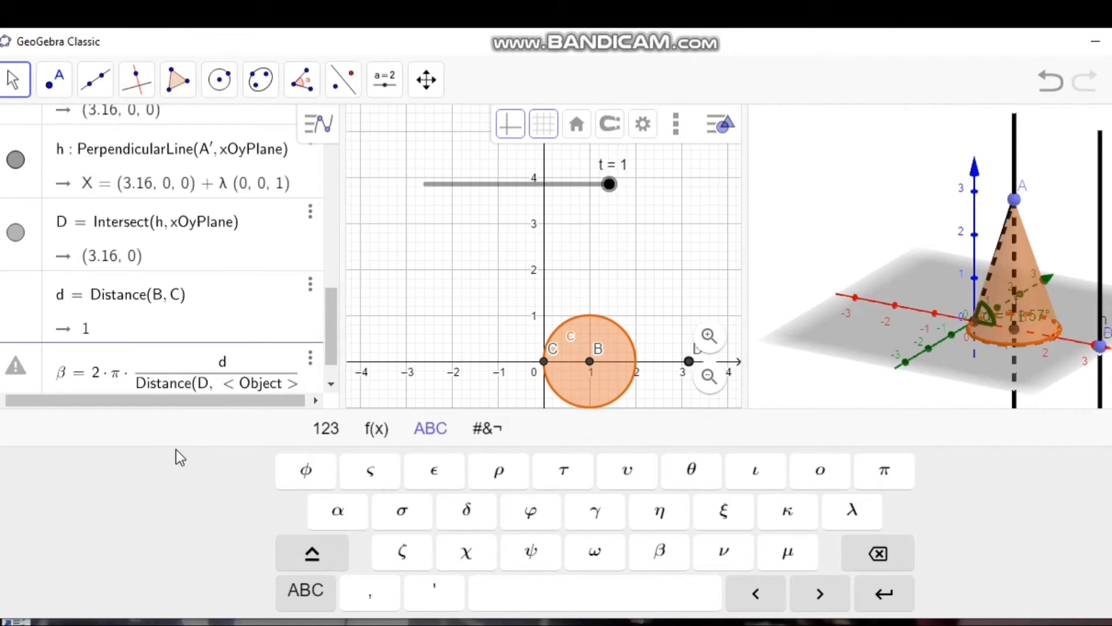
key(Tab)
key(BackSpace)
text(C)
key(Return)
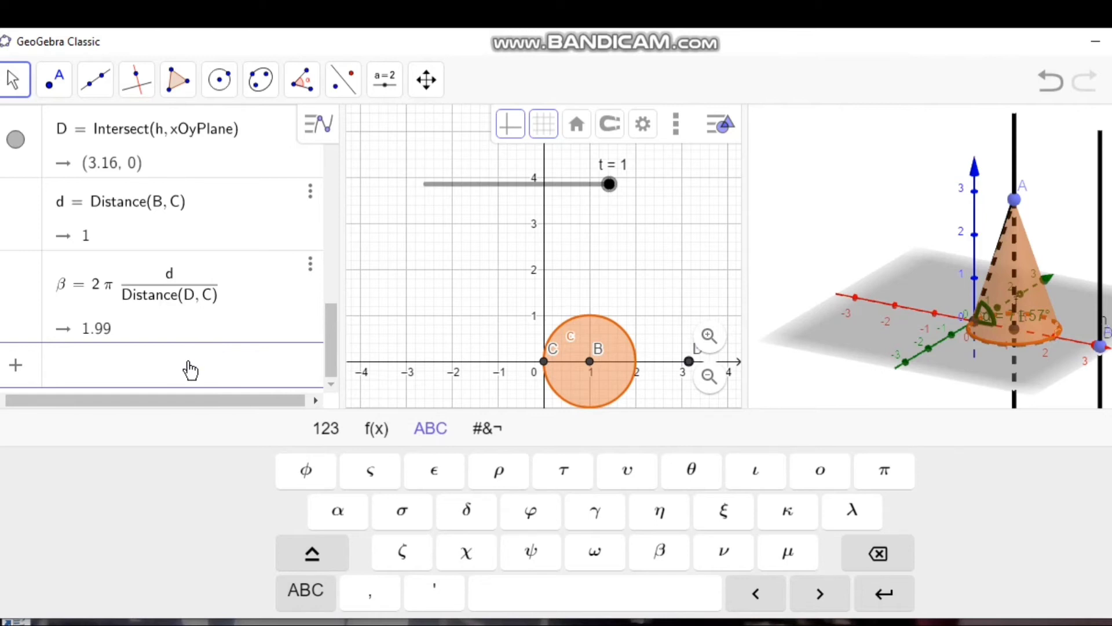
Step: Create the image of point C rotated by β/2 about line h using Rotate(C, β/2, h)
text(ROTA)
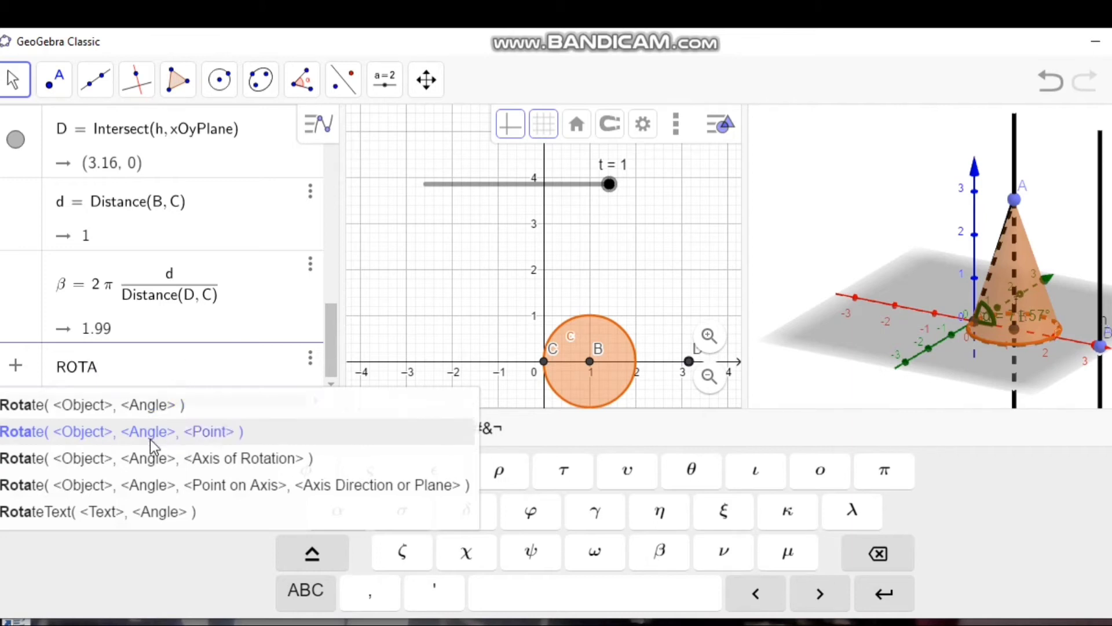
click(169, 432)
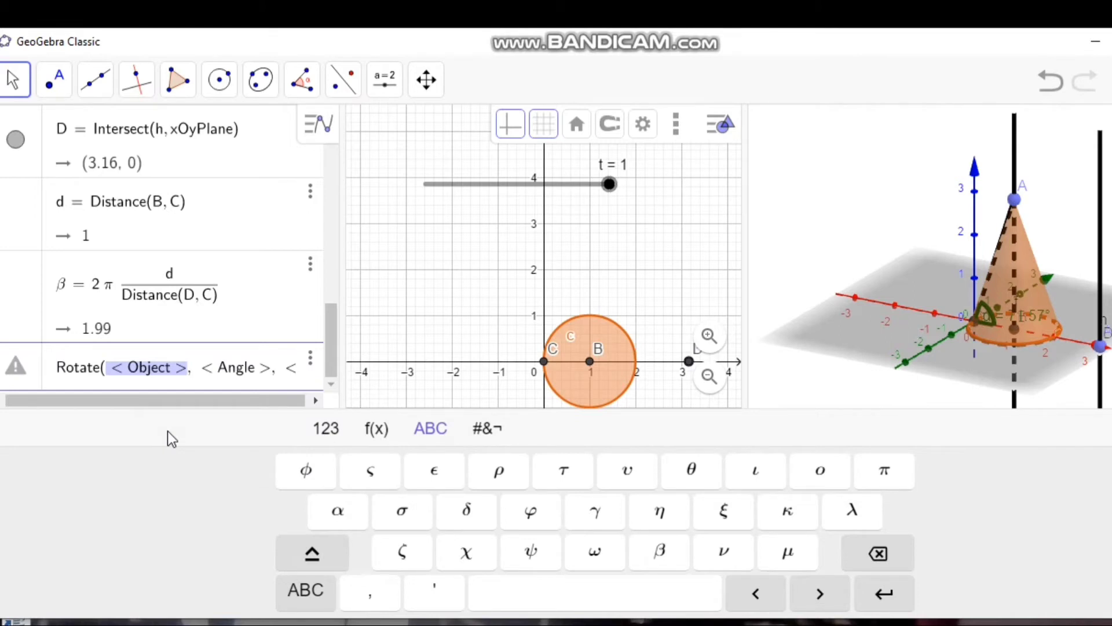
key(BackSpace)
text(C)
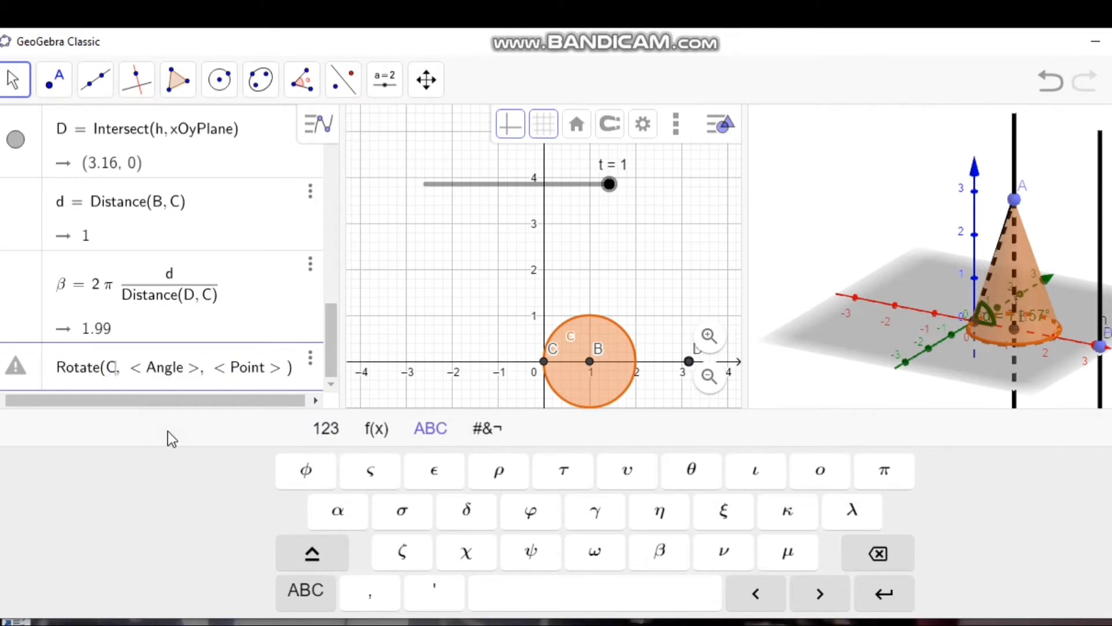
key(Tab)
key(BackSpace)
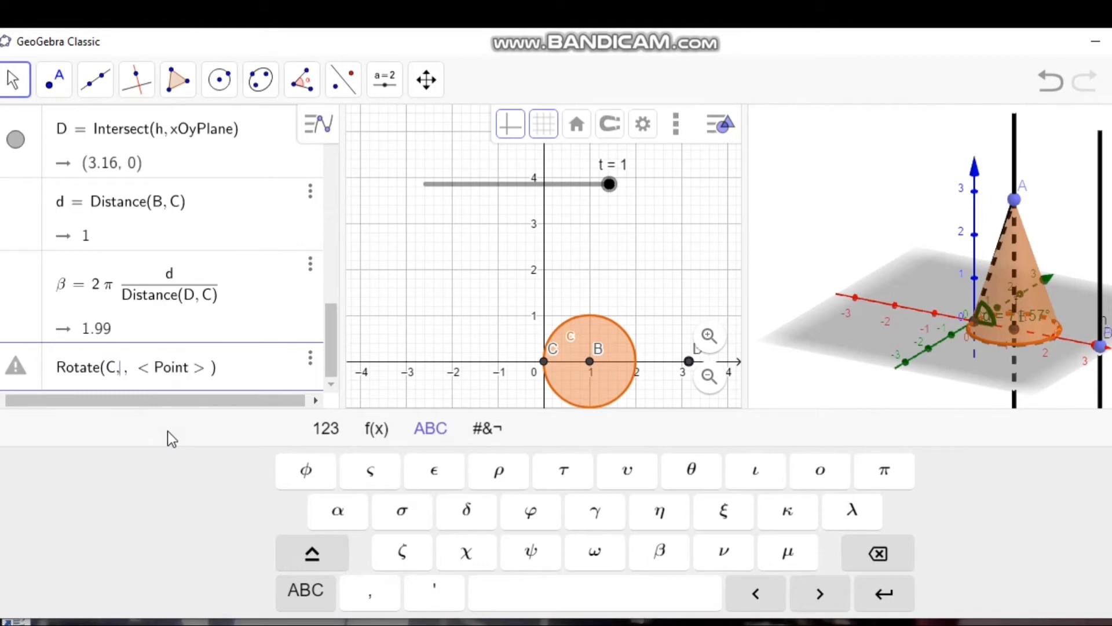
click(660, 553)
text(/2)
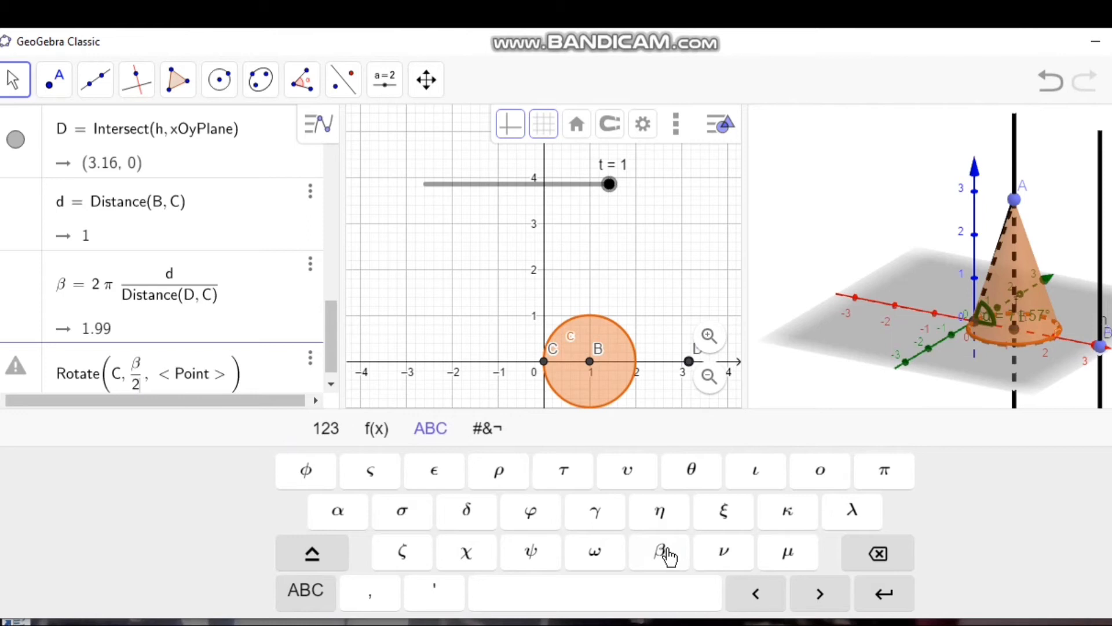
key(Right)
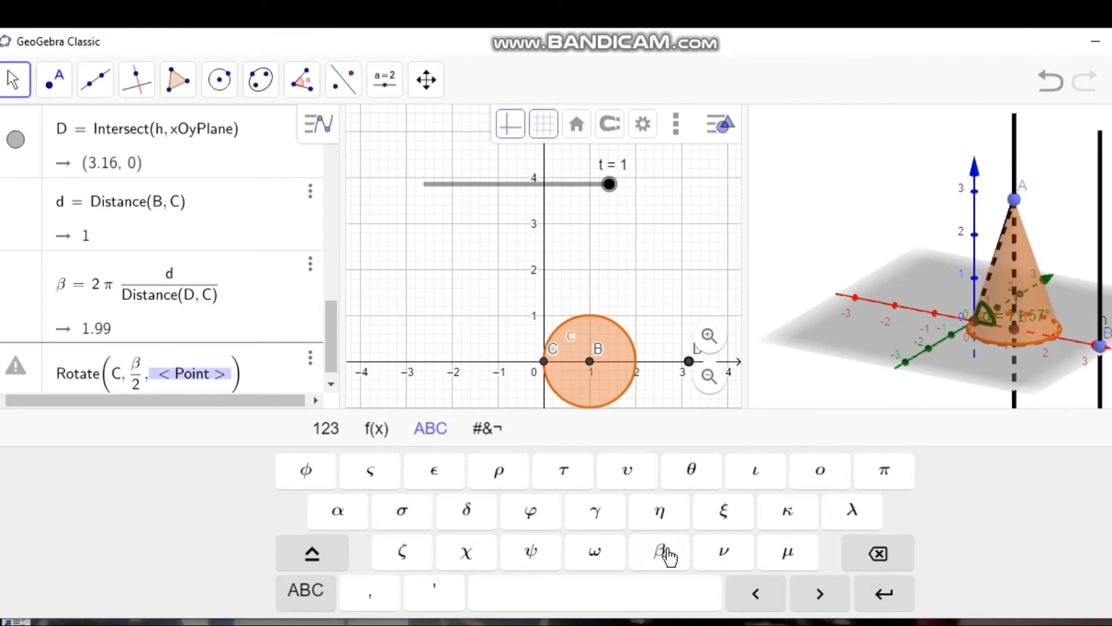
key(BackSpace)
text(h)
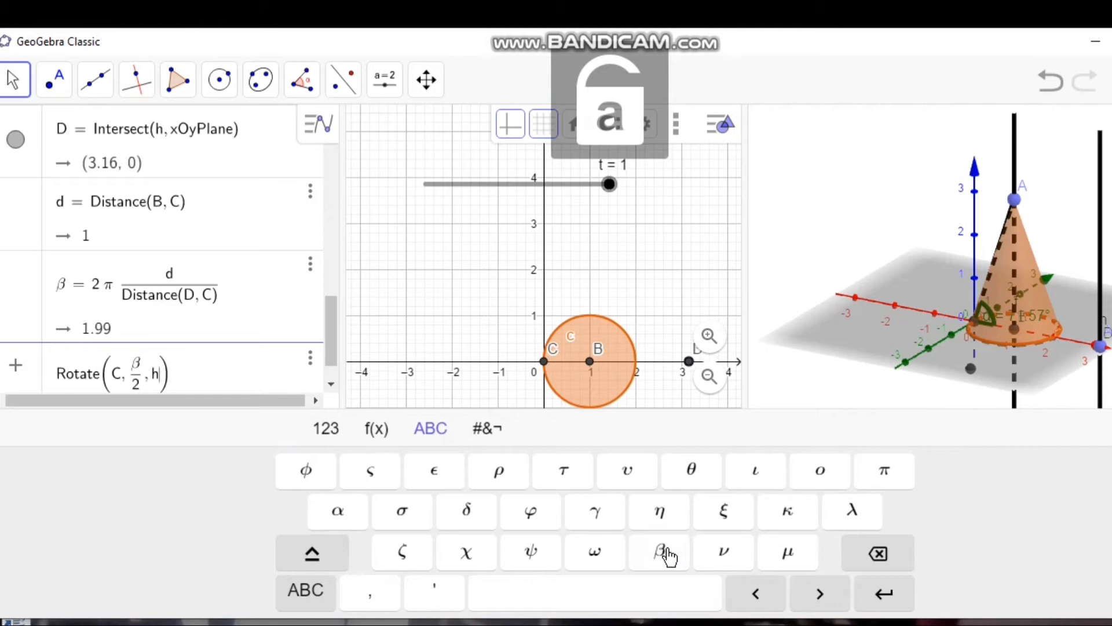
key(Return)
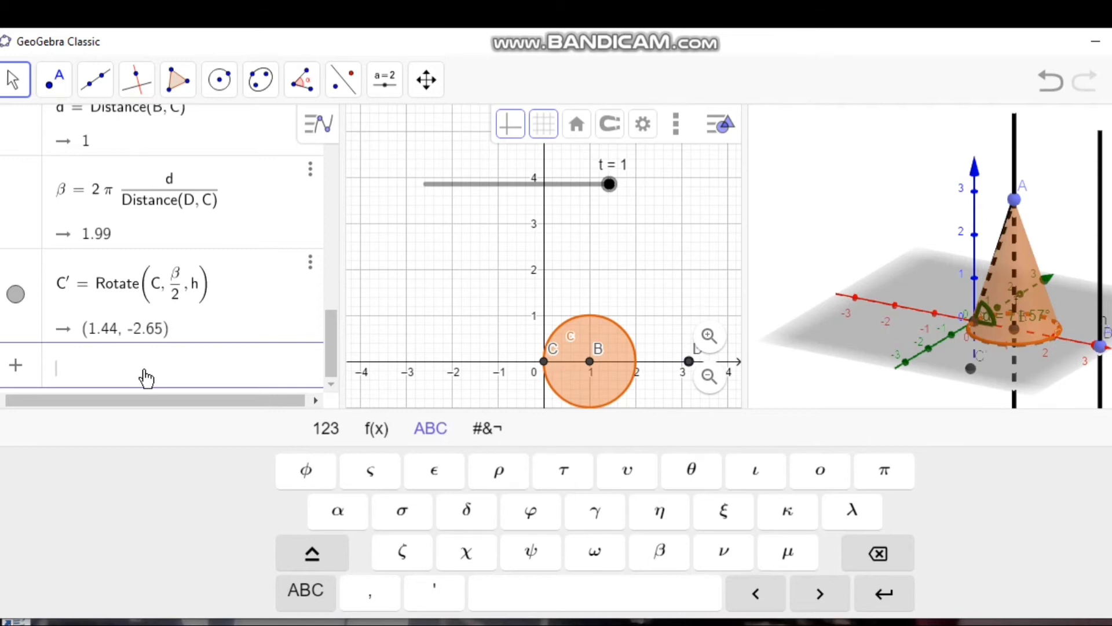
Step: Create the image of point C rotated by −β/2 about line h using Rotate(C, -β/2, h)
text(rota)
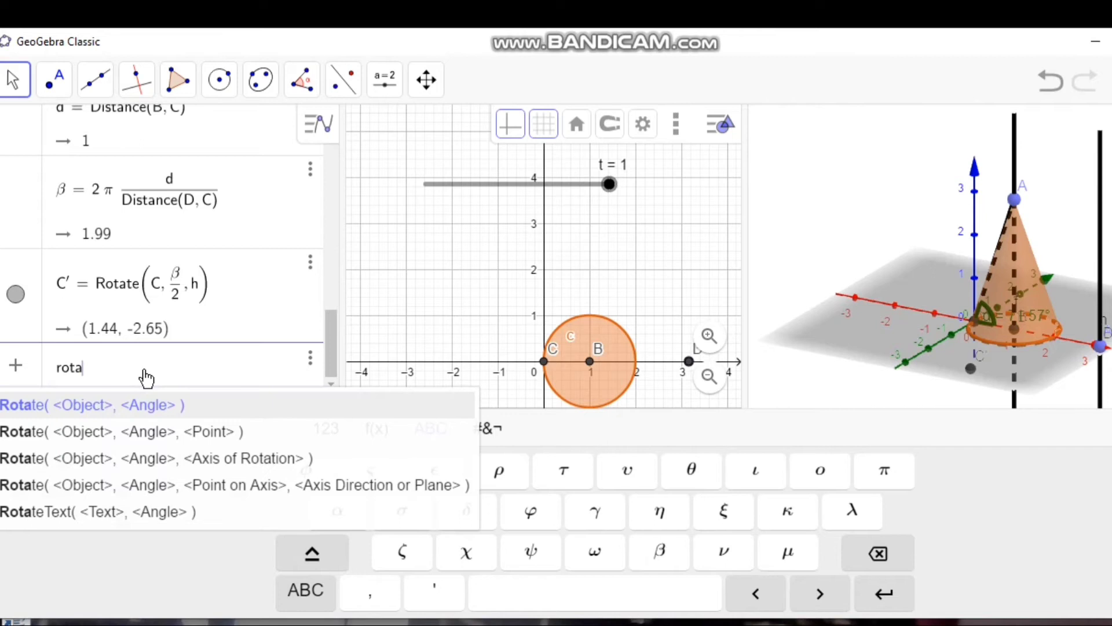
click(143, 438)
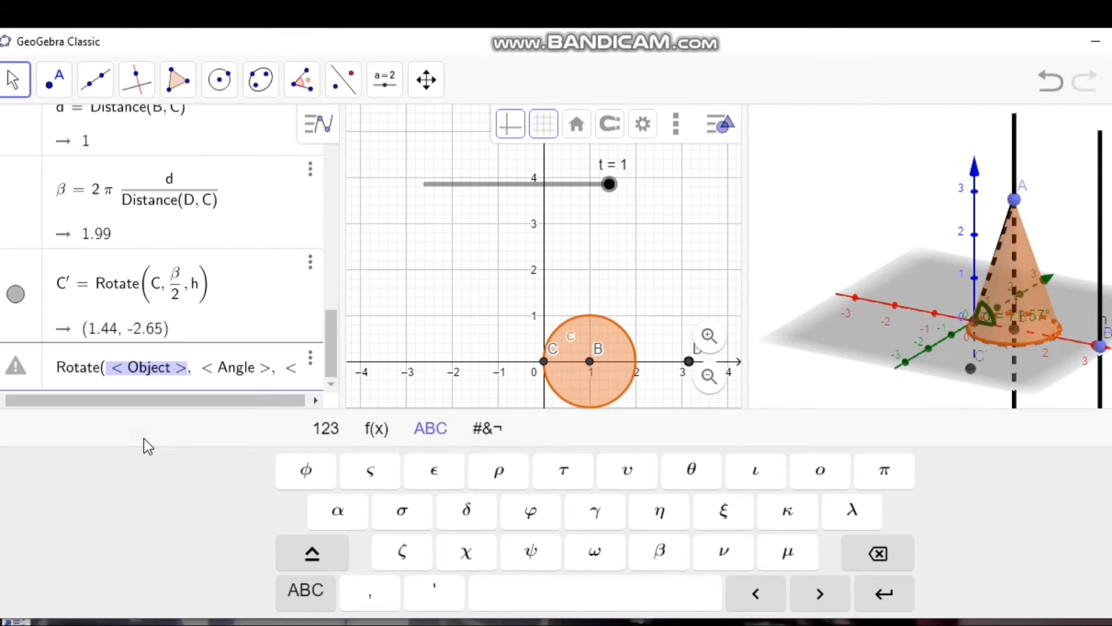
key(BackSpace)
key(Caps_Lock)
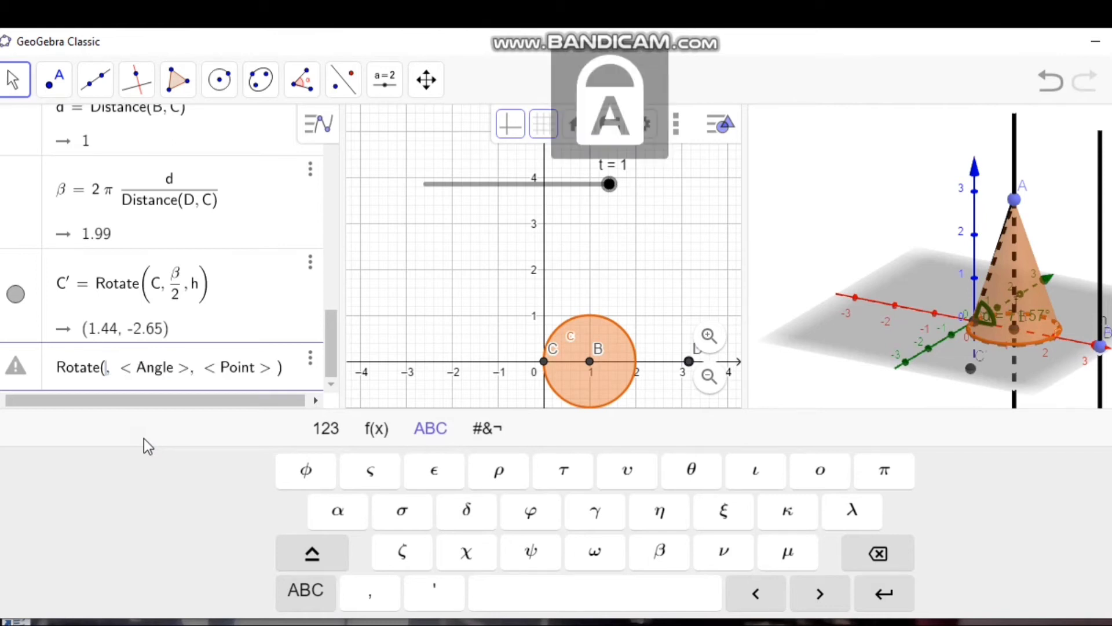
text(C)
key(Right)
key(BackSpace)
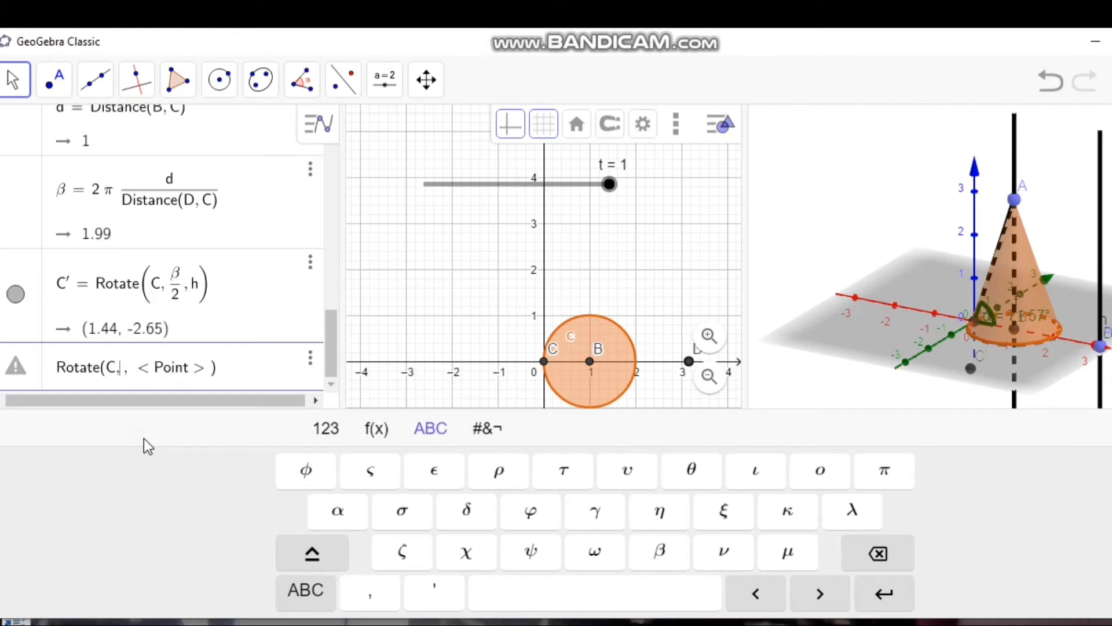
text(-)
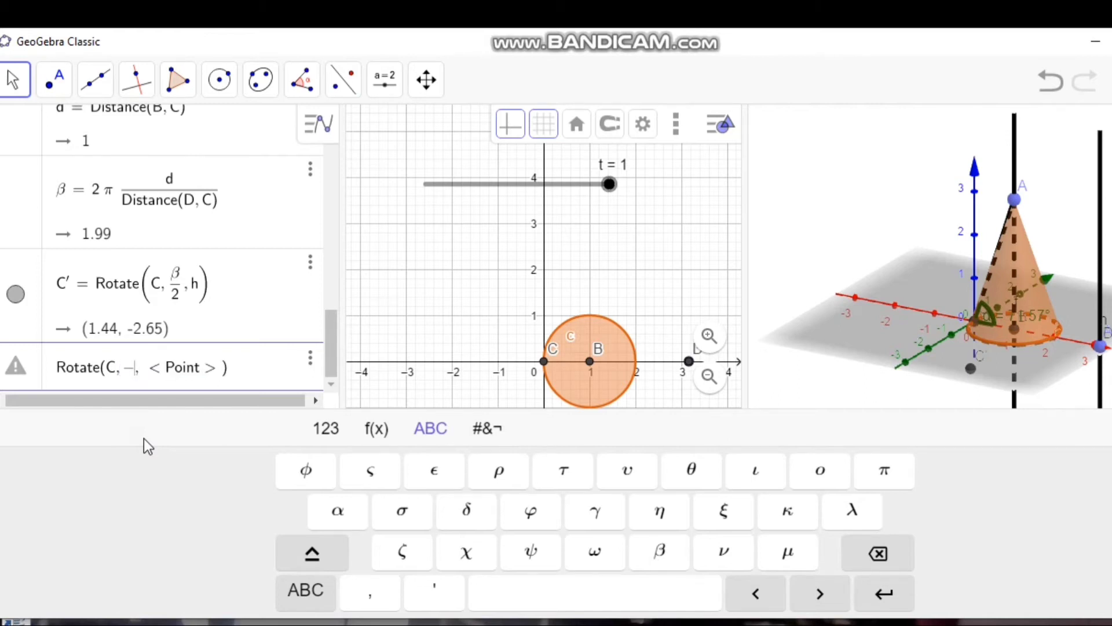
click(660, 553)
text(/2)
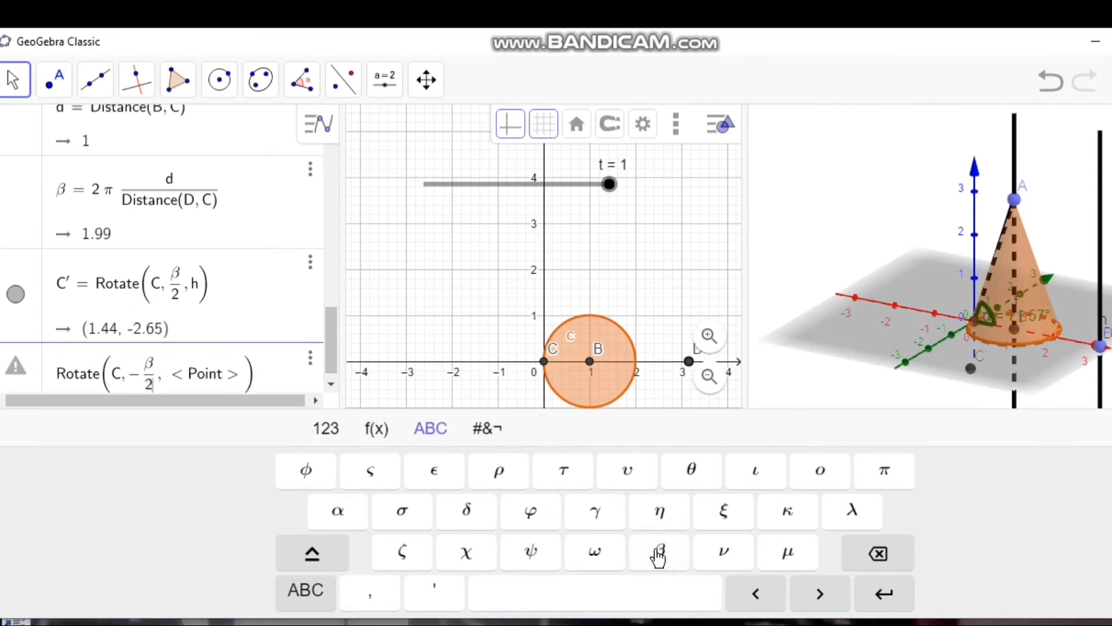
key(Tab)
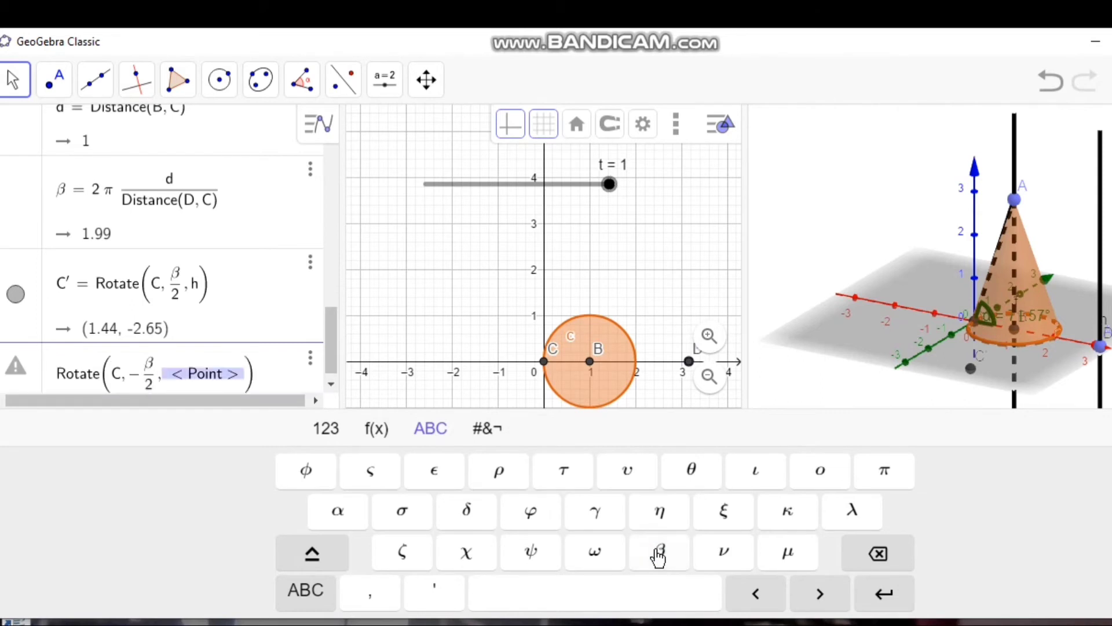
text(h)
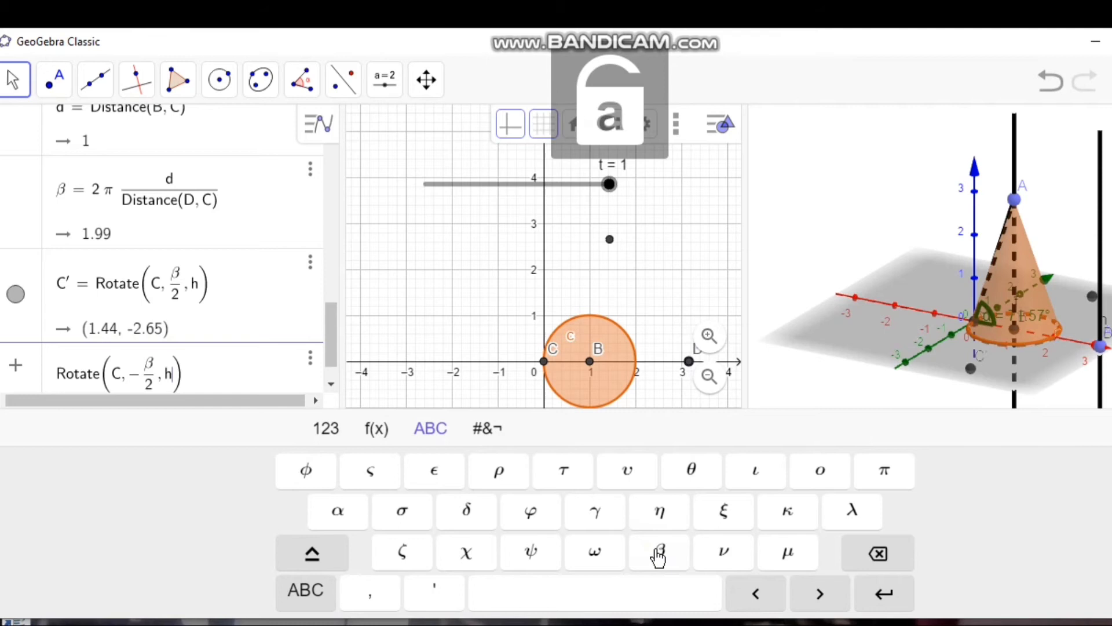
key(Return)
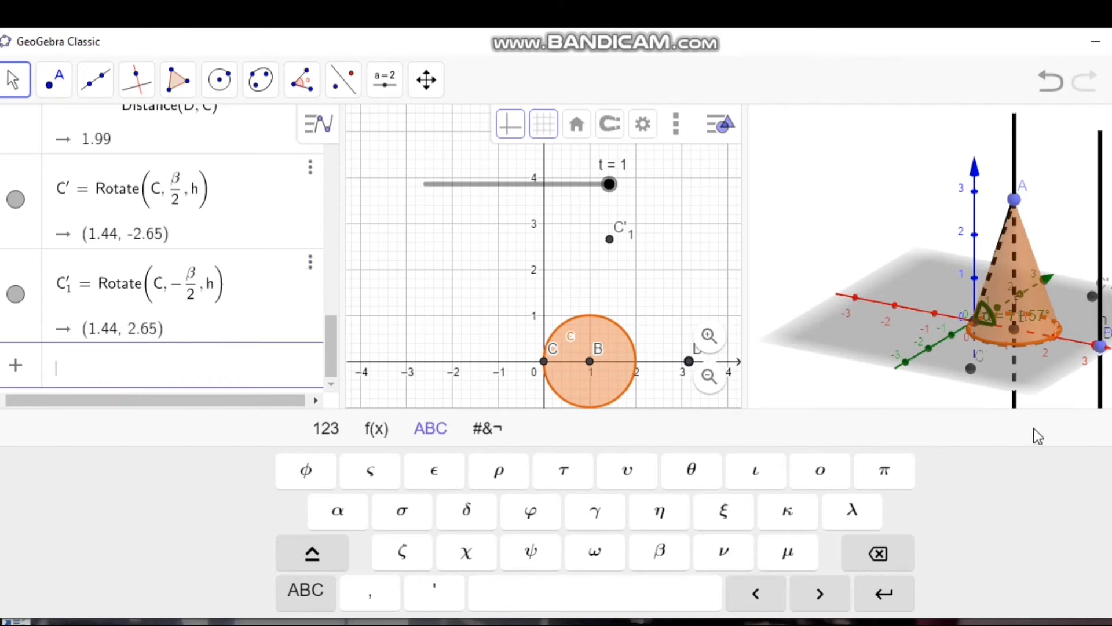
Step: Draw a circumcircular arc through C', C and C'₁, and test it with slider t
click(1110, 428)
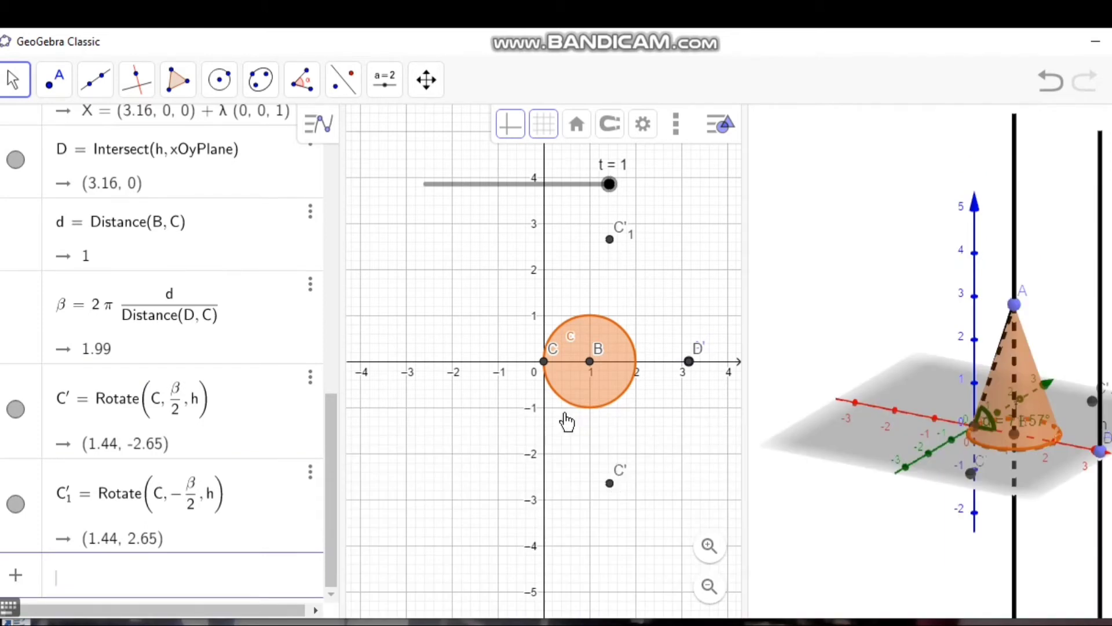
click(221, 87)
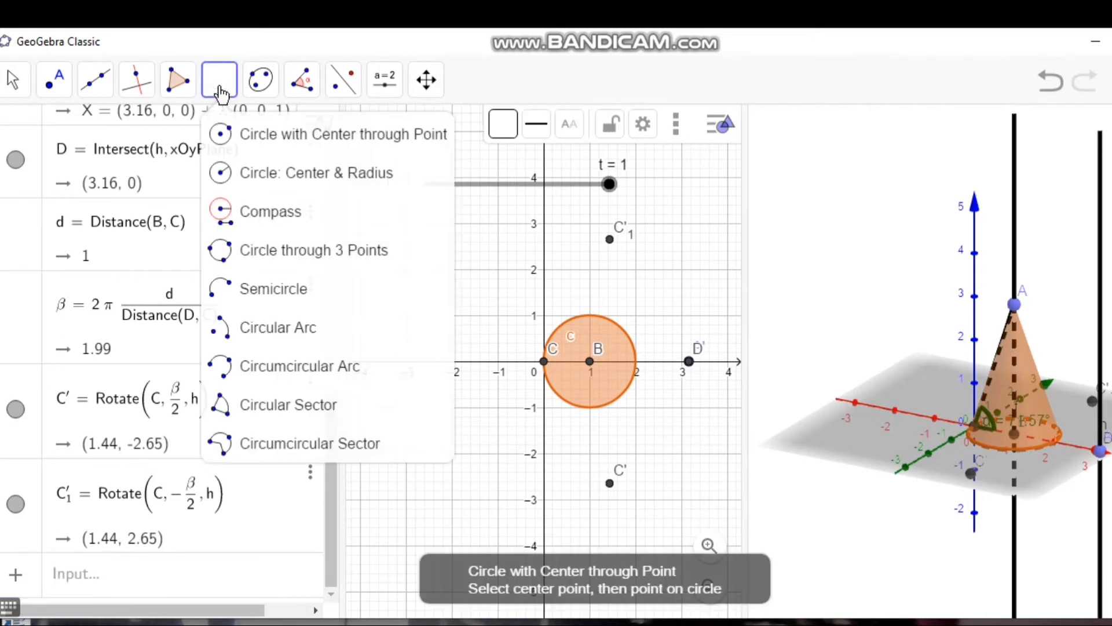
click(249, 376)
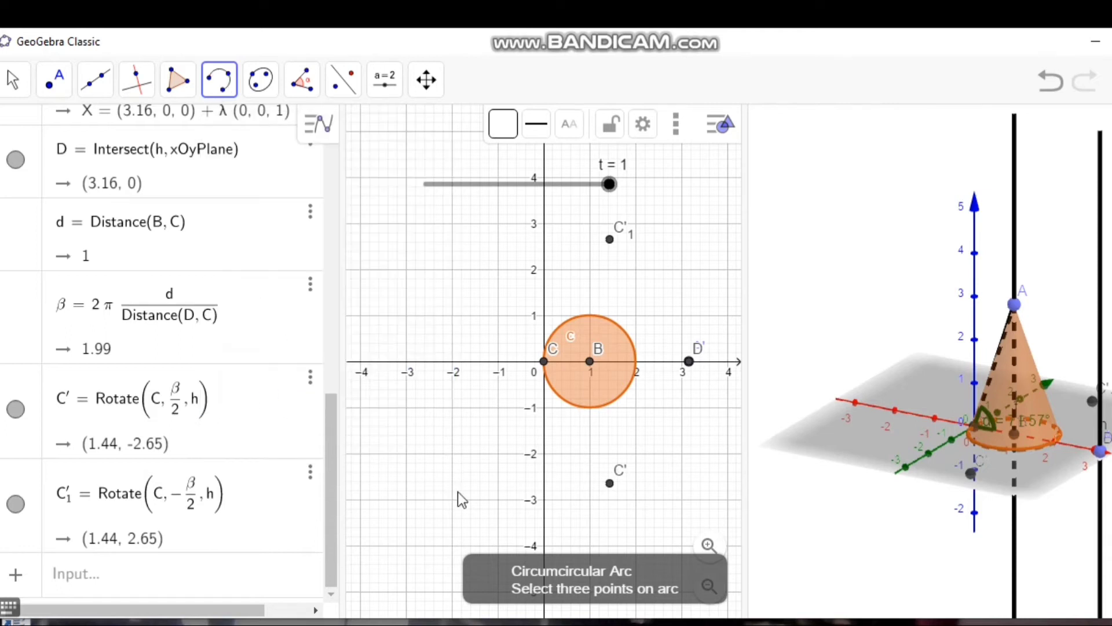
click(609, 483)
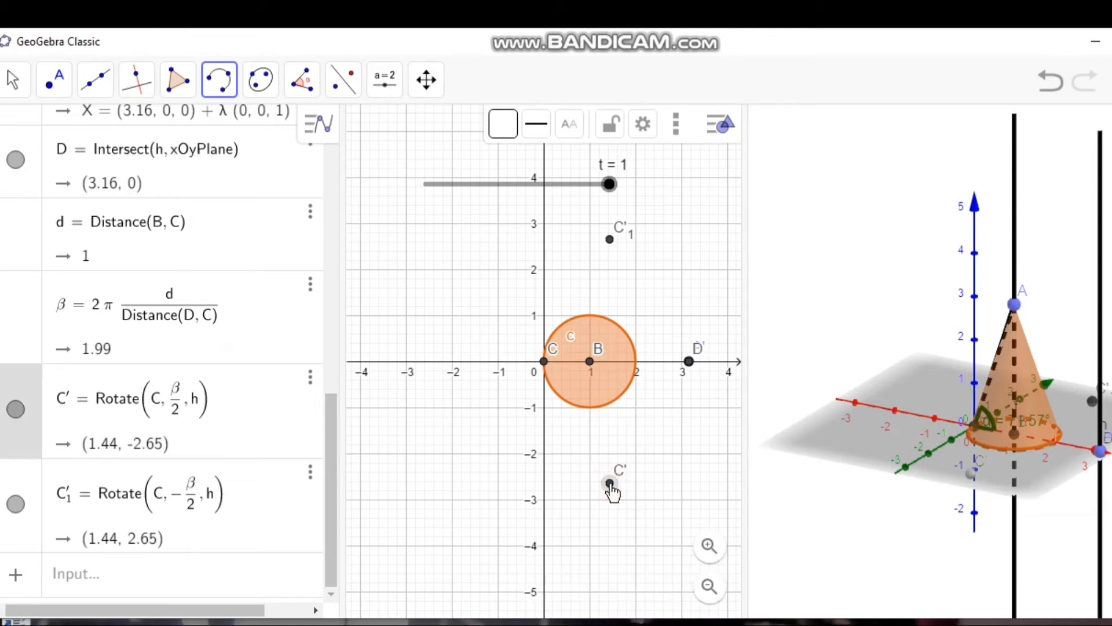
click(544, 362)
click(610, 239)
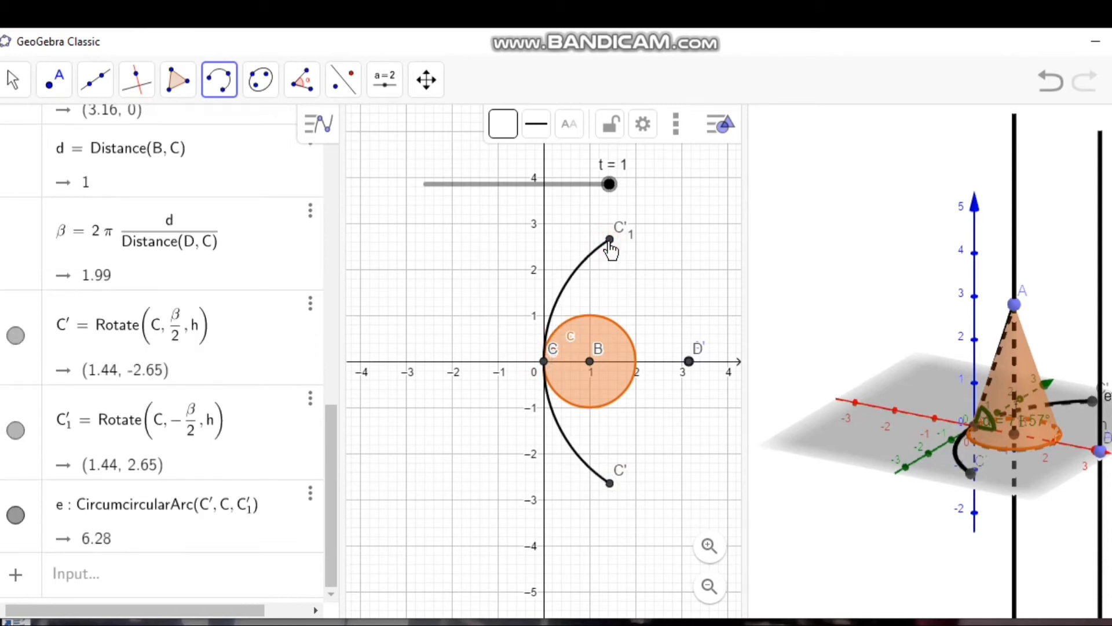
drag(610, 193, 666, 198)
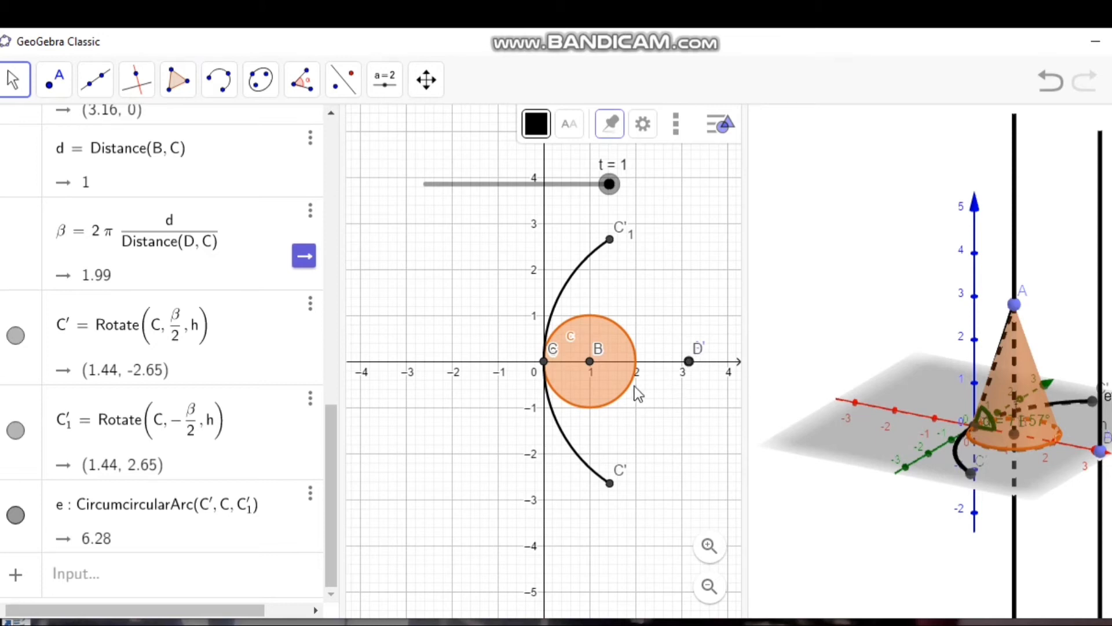
Step: Define the distance between the rotated apex A' and point D using Distance(A', D)
click(181, 576)
text(dist)
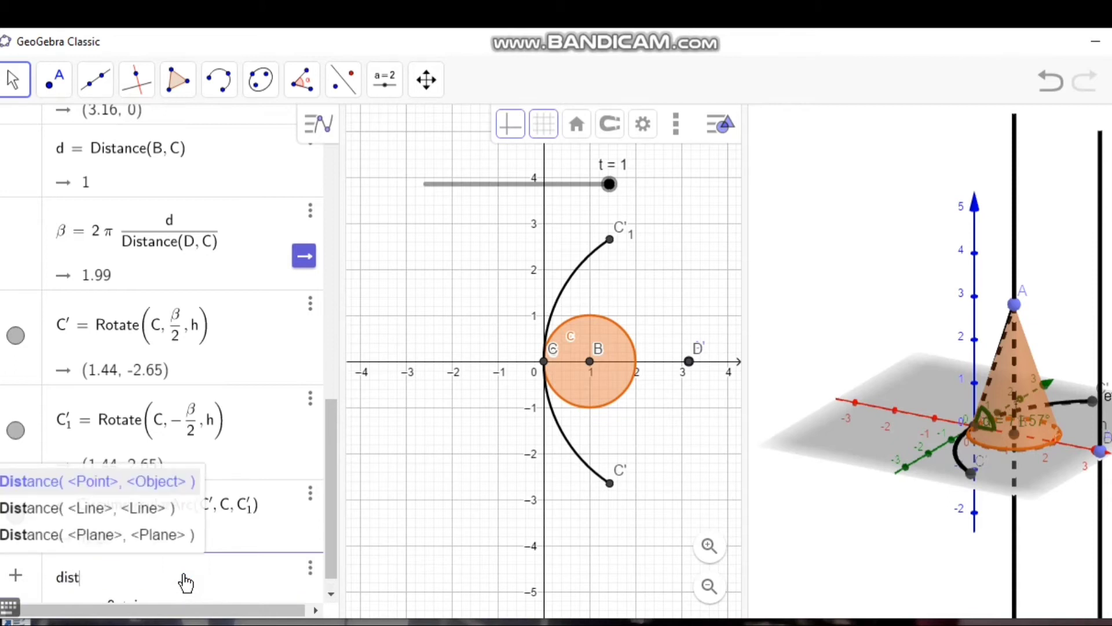
click(124, 484)
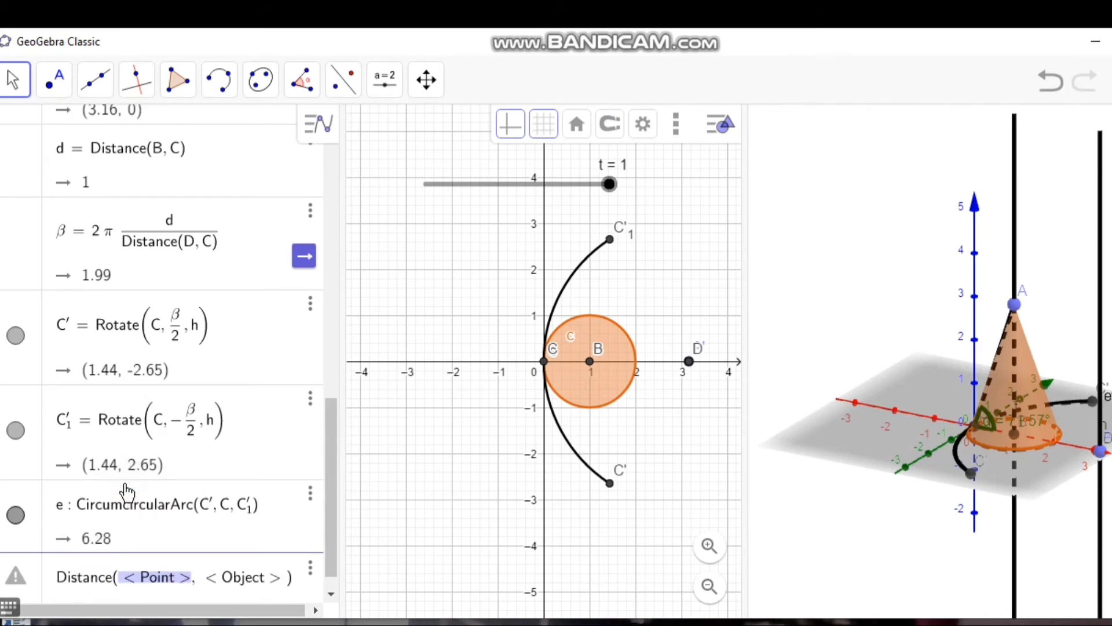
key(BackSpace)
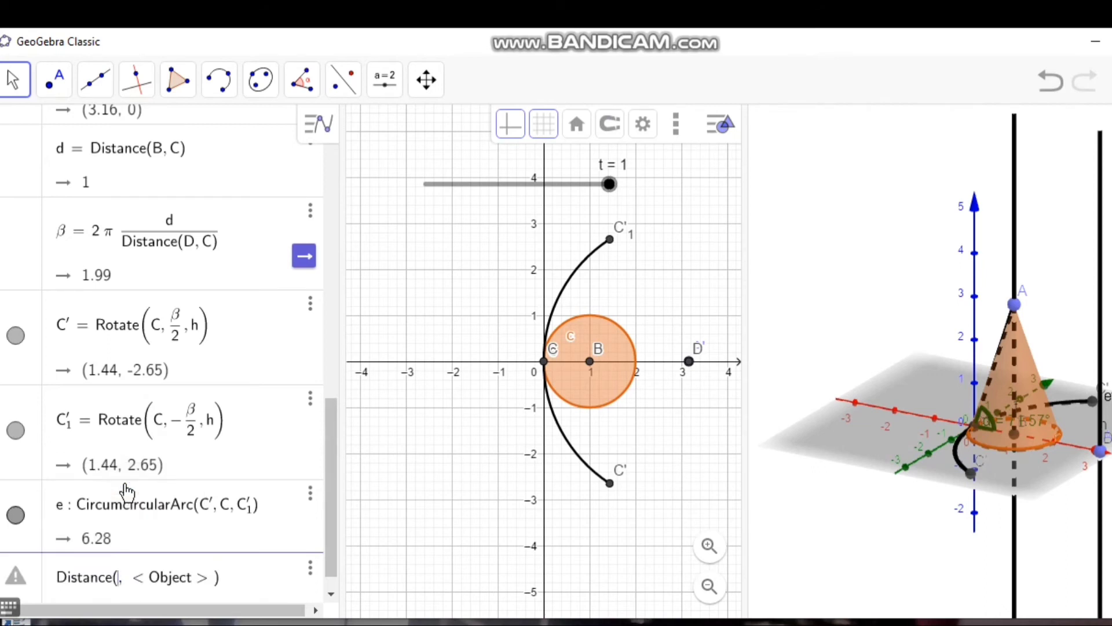
key(Caps_Lock)
text(A)
key(Caps_Lock)
text(')
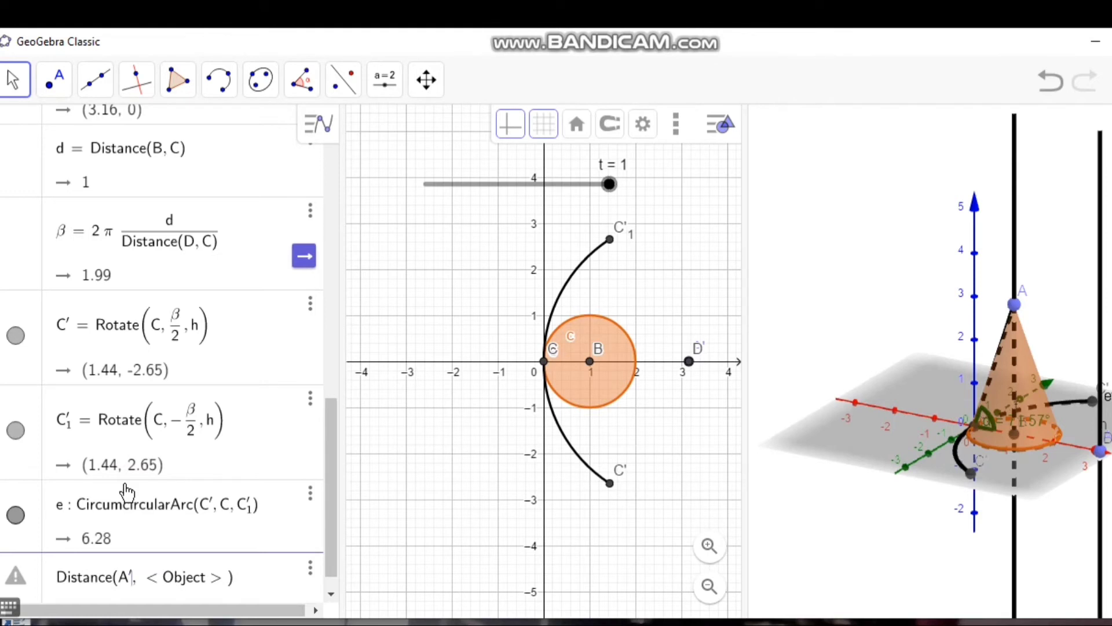
key(Tab)
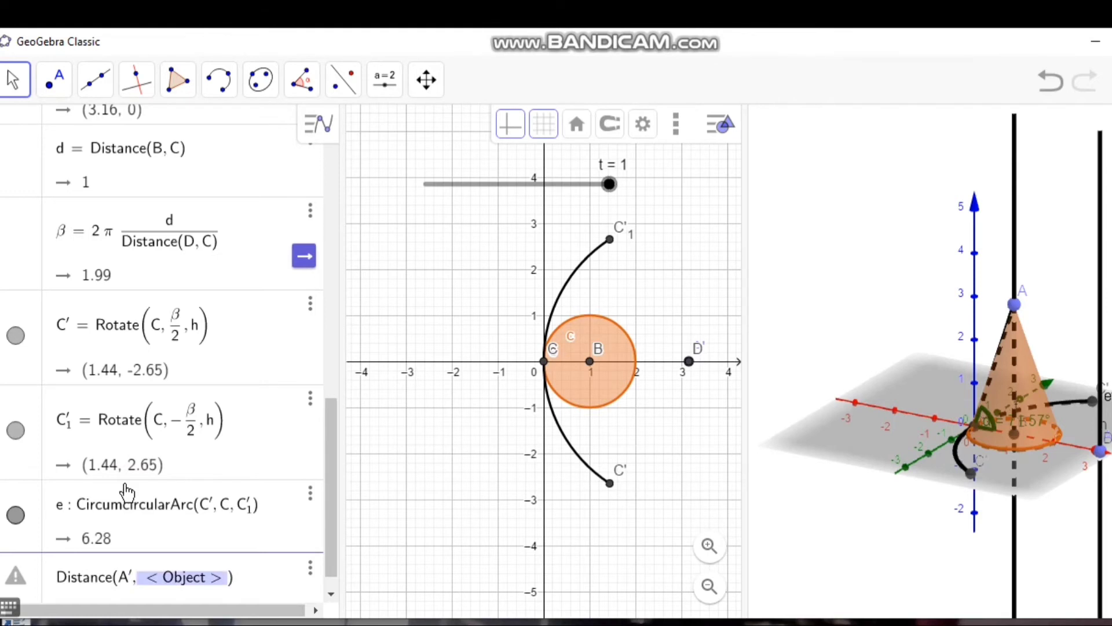
key(BackSpace)
text(D)
key(Return)
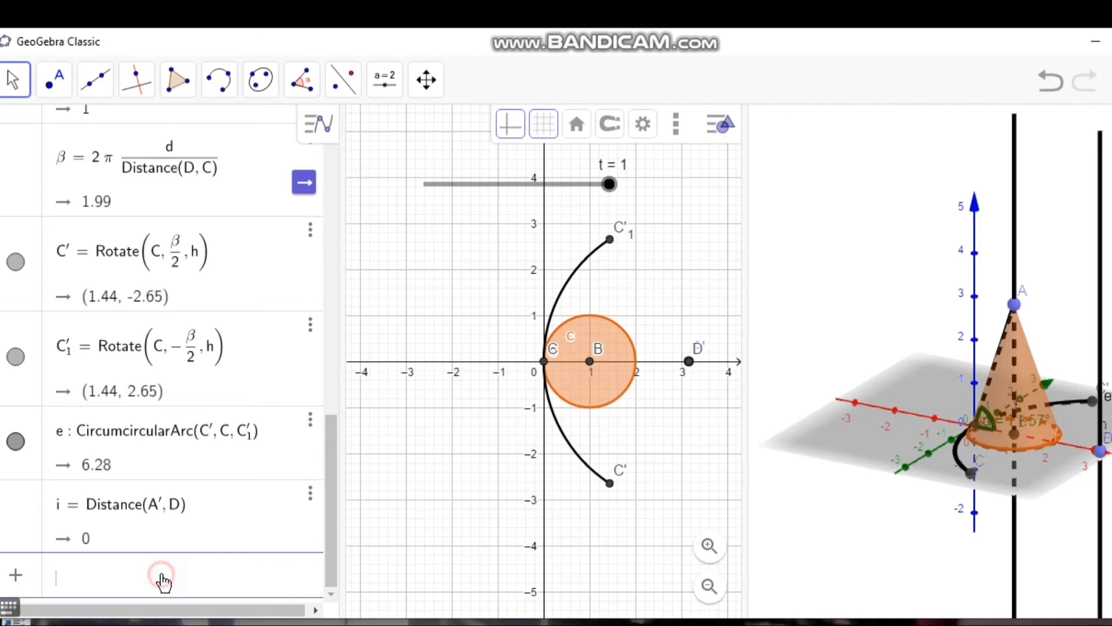
Step: Define the distance between point D and the rotated point C' using Distance(D, C')
text(DIS)
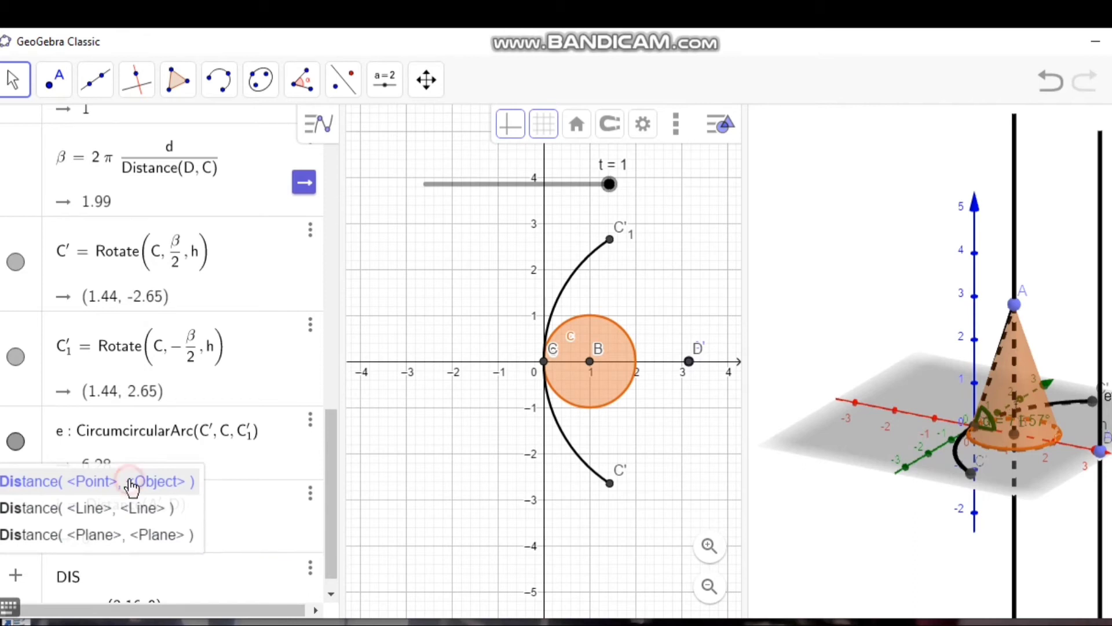
click(132, 482)
key(BackSpace)
text(Distance(D, < Object >)
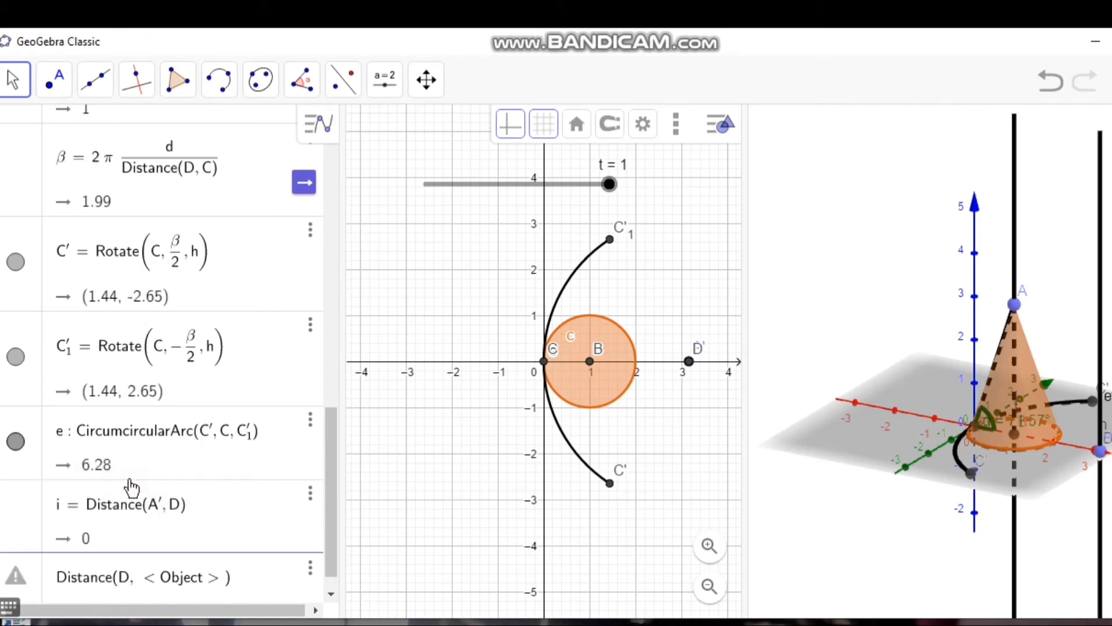
key(Tab)
key(BackSpace)
text(C')
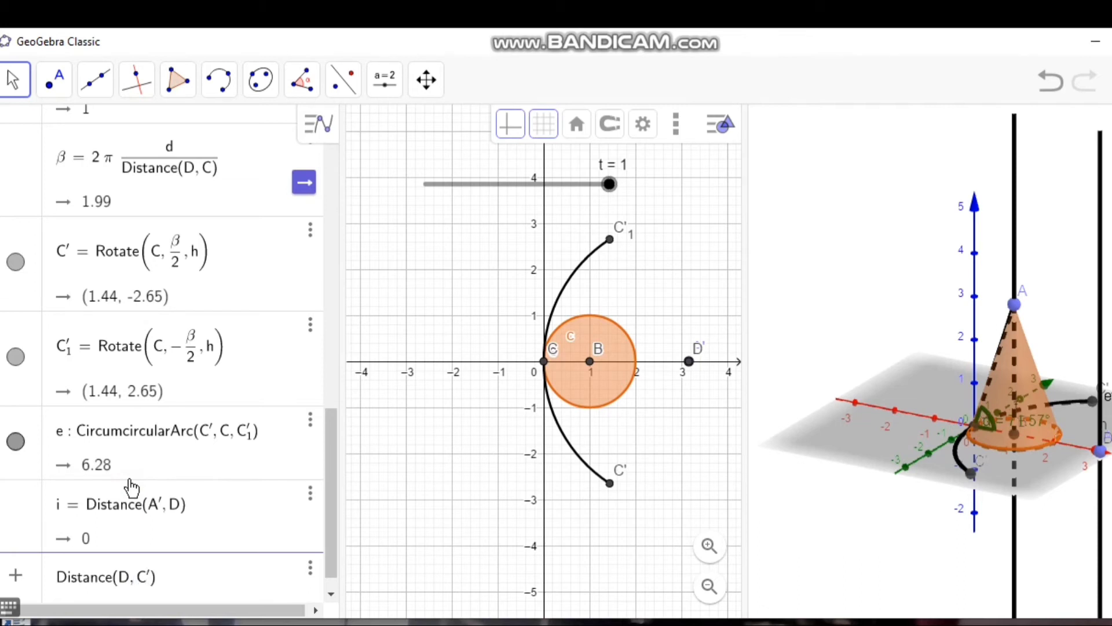
key(Return)
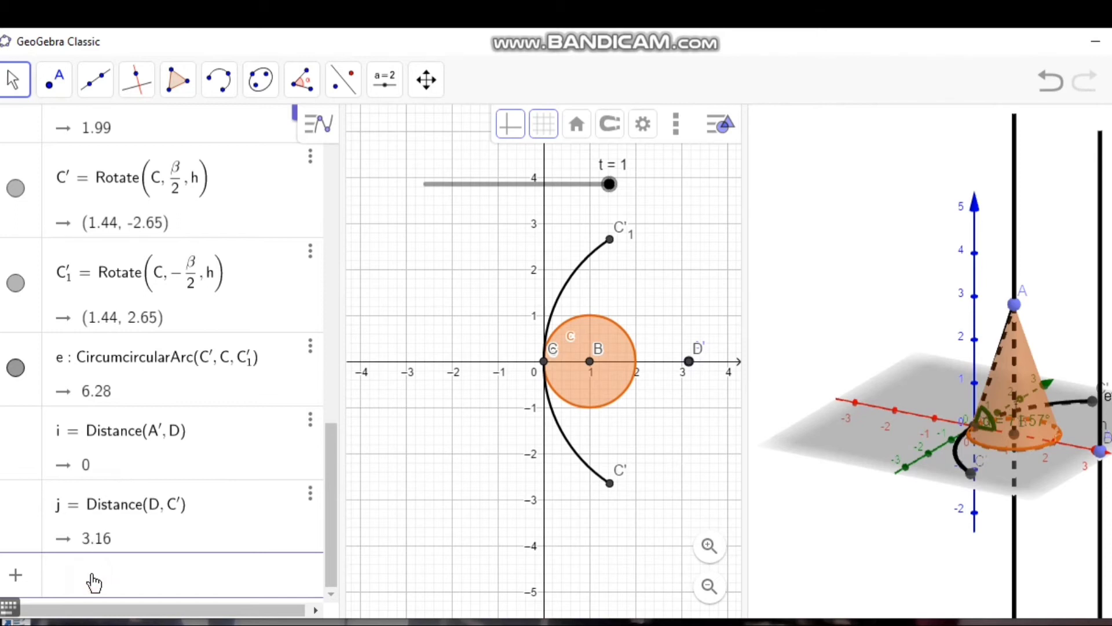
Step: Define a number for the x-coordinate of the rotated apex with x(A')
key(Caps_Lock)
text(x)
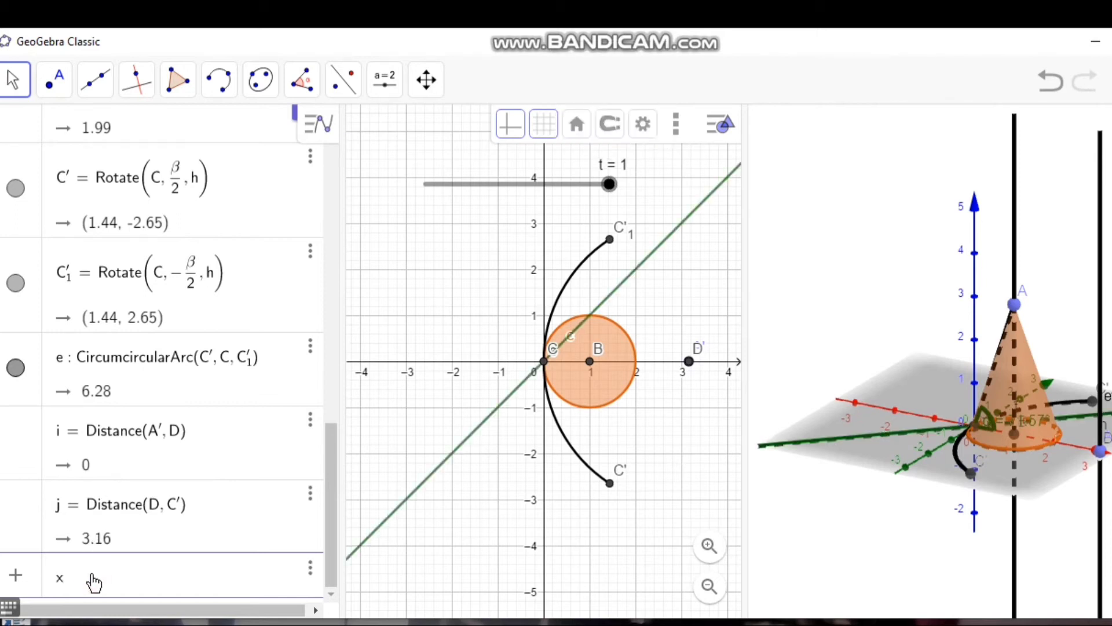
text(()
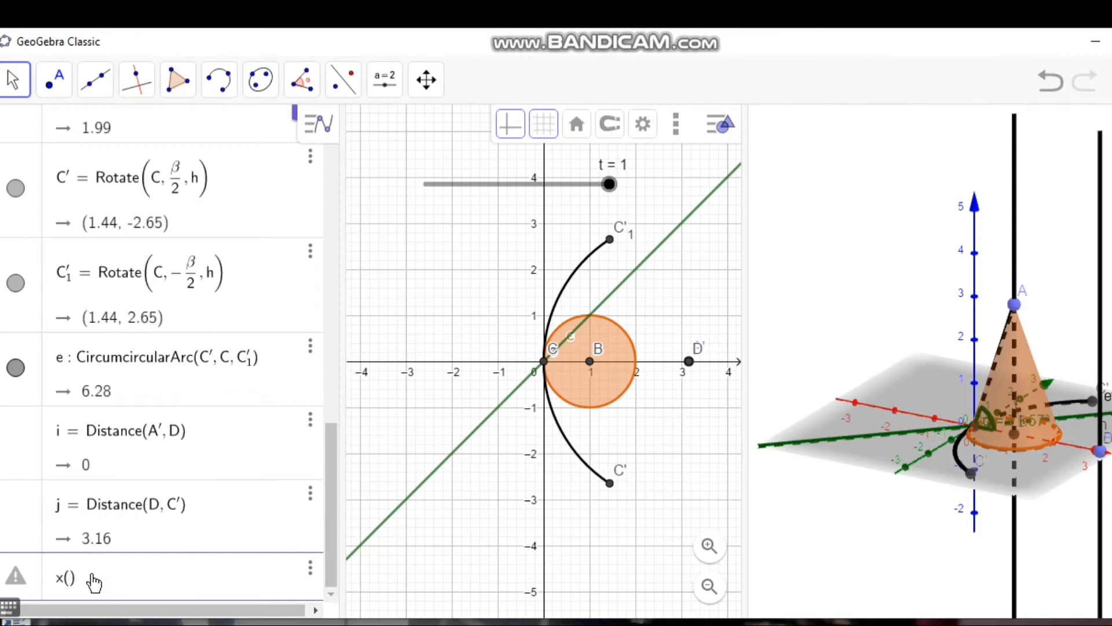
key(Caps_Lock)
text(A')
key(Return)
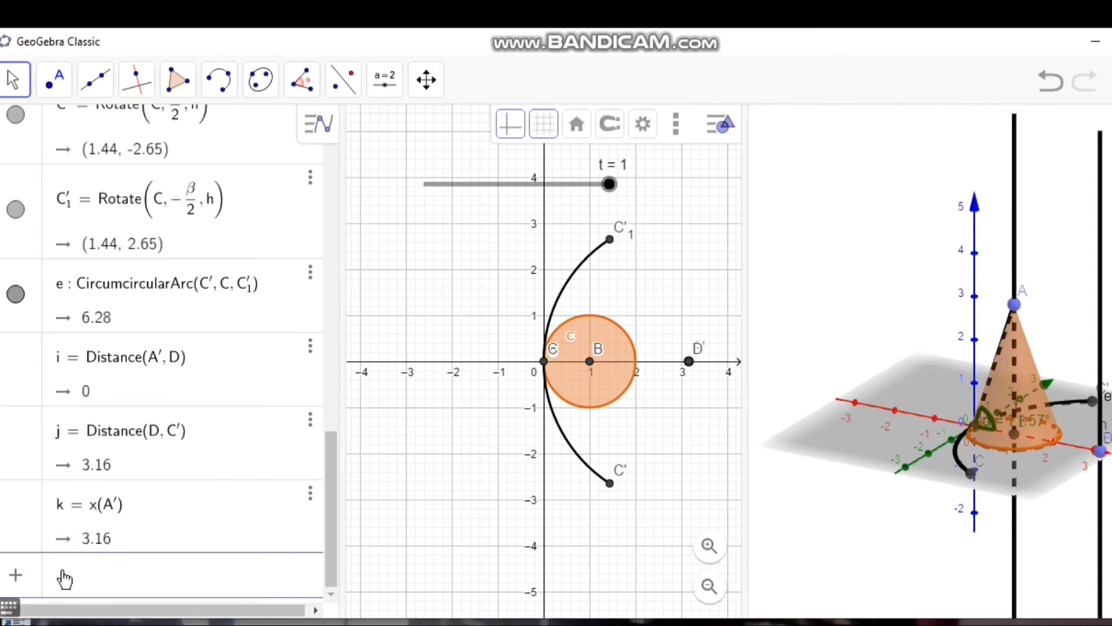
click(64, 578)
click(5, 611)
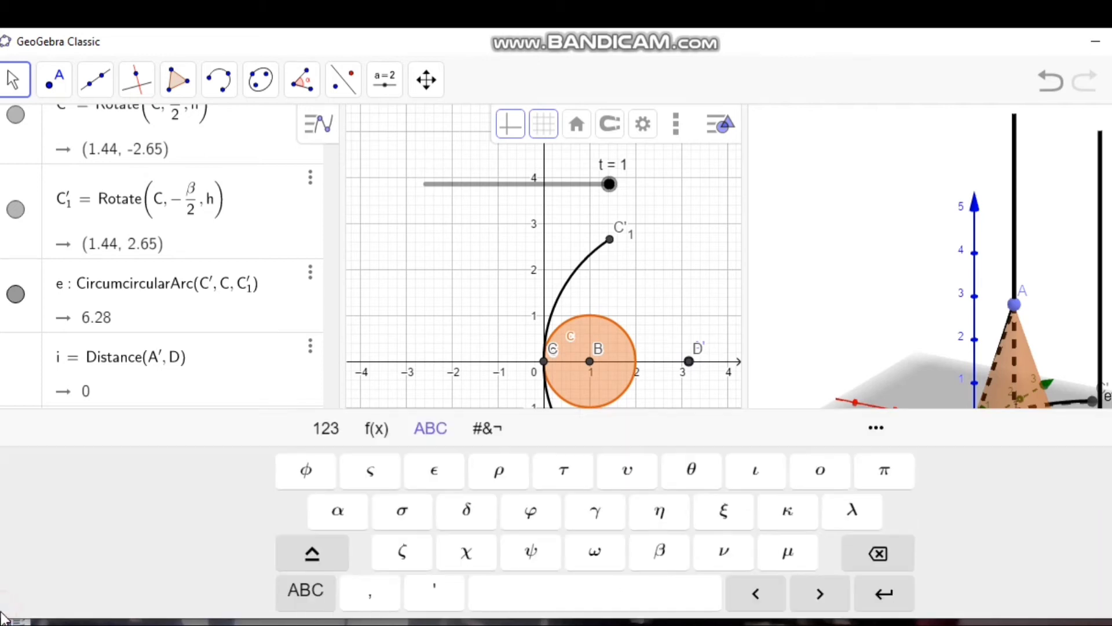
click(693, 476)
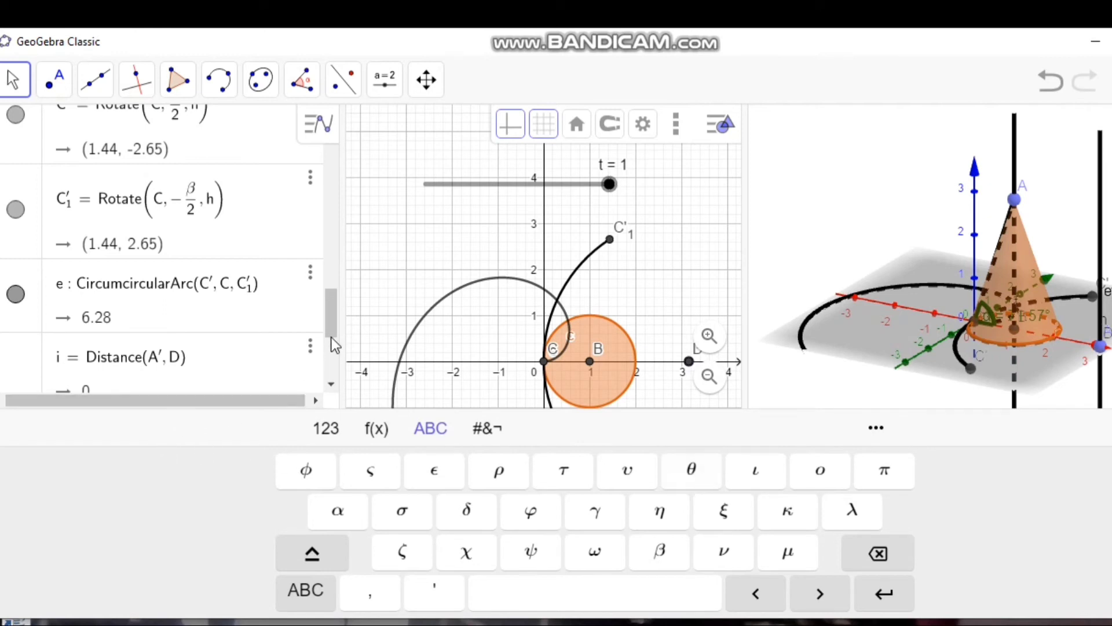
click(331, 385)
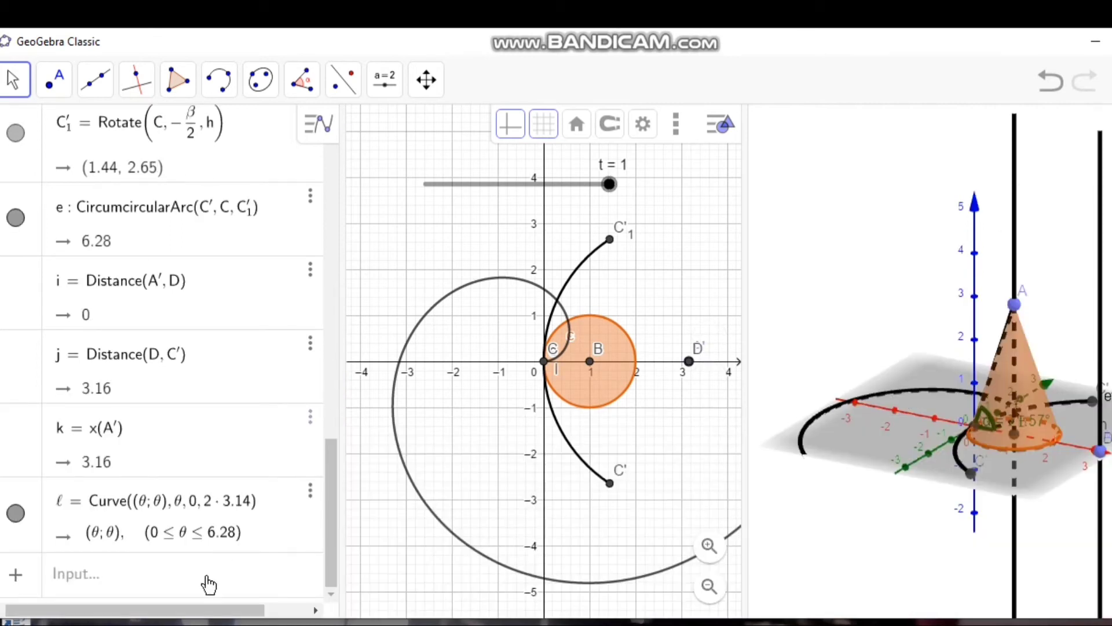
click(206, 575)
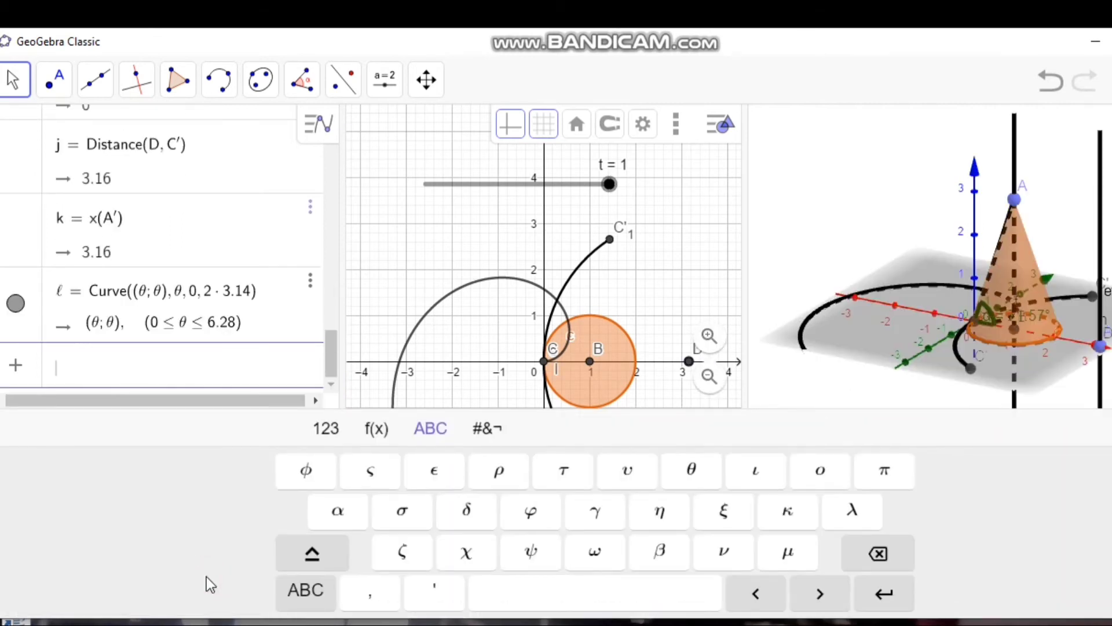
click(310, 284)
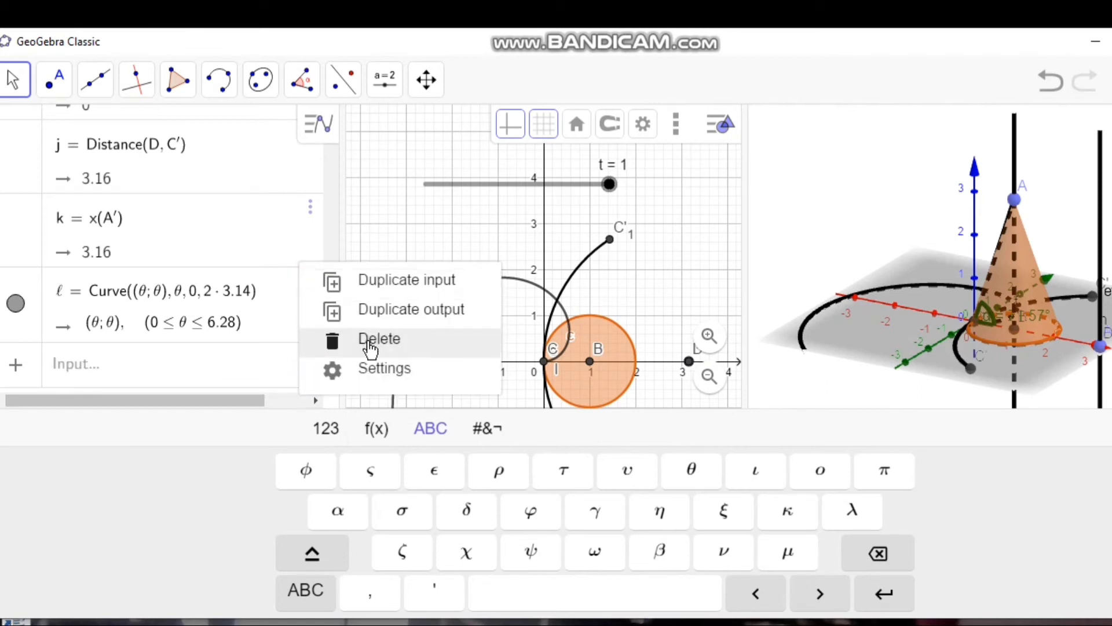
click(367, 342)
Step: Define the angle θ as t*π
click(233, 375)
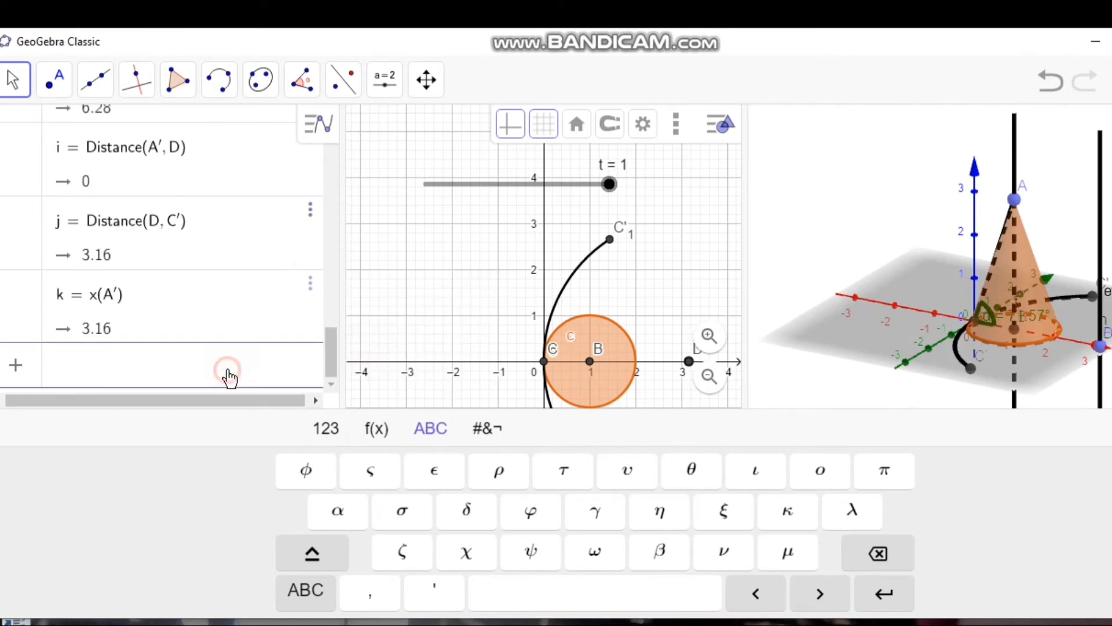
click(695, 471)
text(= )
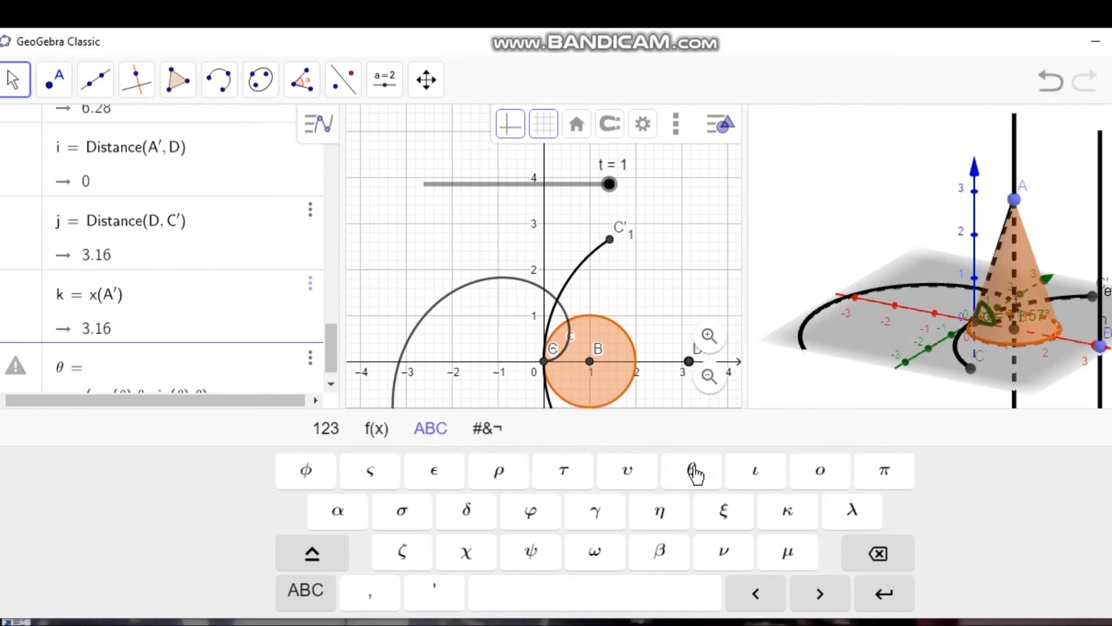
text(T)
key(BackSpace)
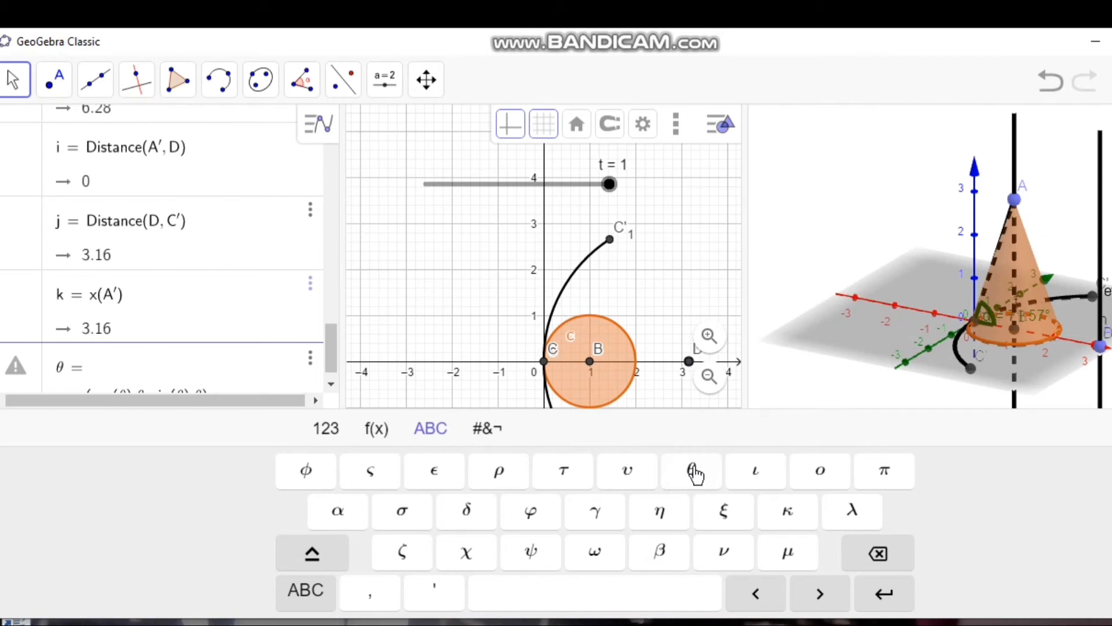
key(Caps_Lock)
text(t)
text(*)
click(879, 488)
key(Return)
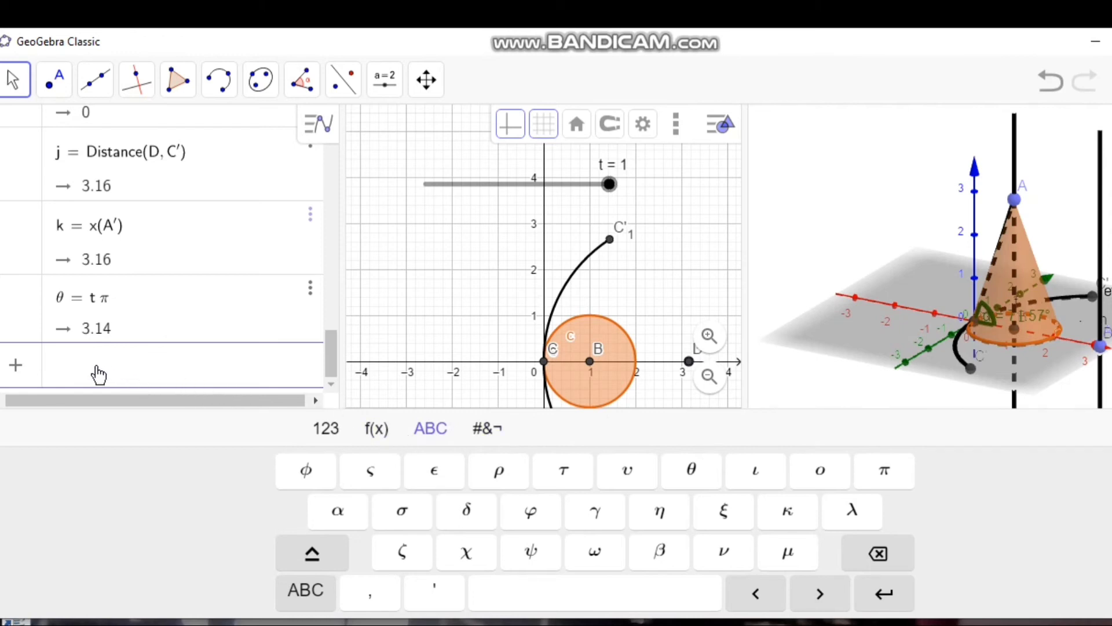
Step: Begin a Surface command whose first expression opens with the factor (k − v·j·cos(u·β/2))
key(Caps_Lock)
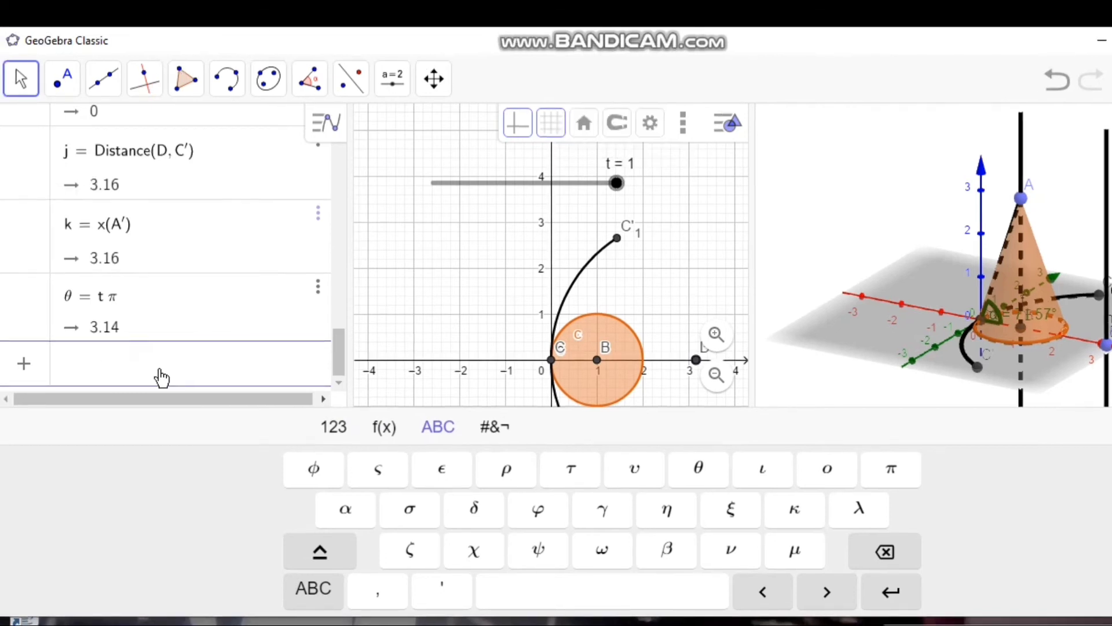
text(S)
key(Caps_Lock)
text(u)
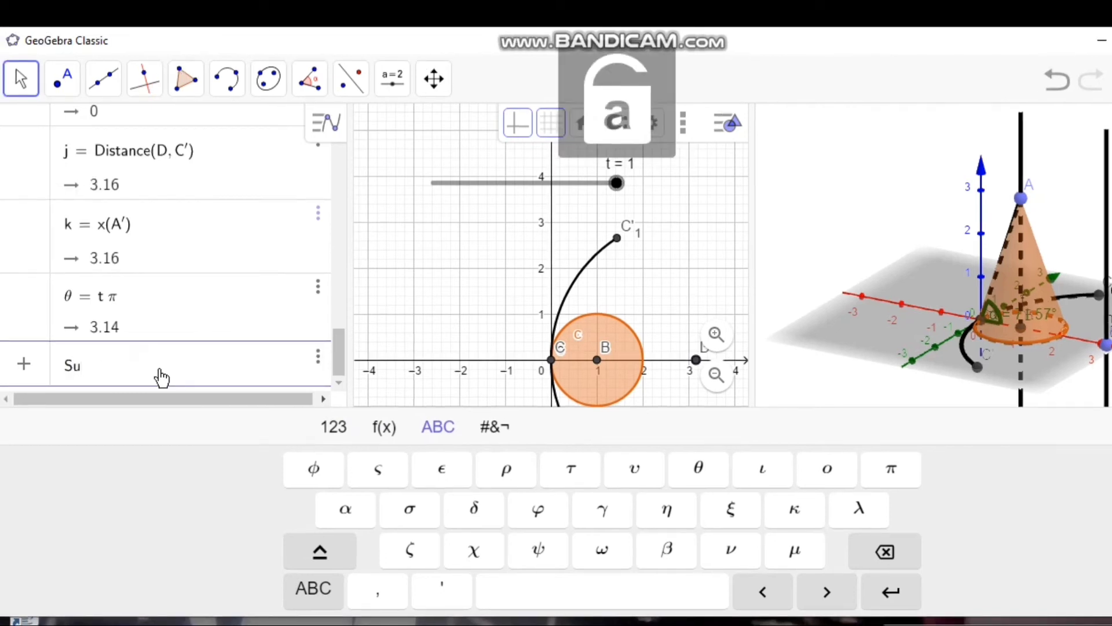
text(rface)
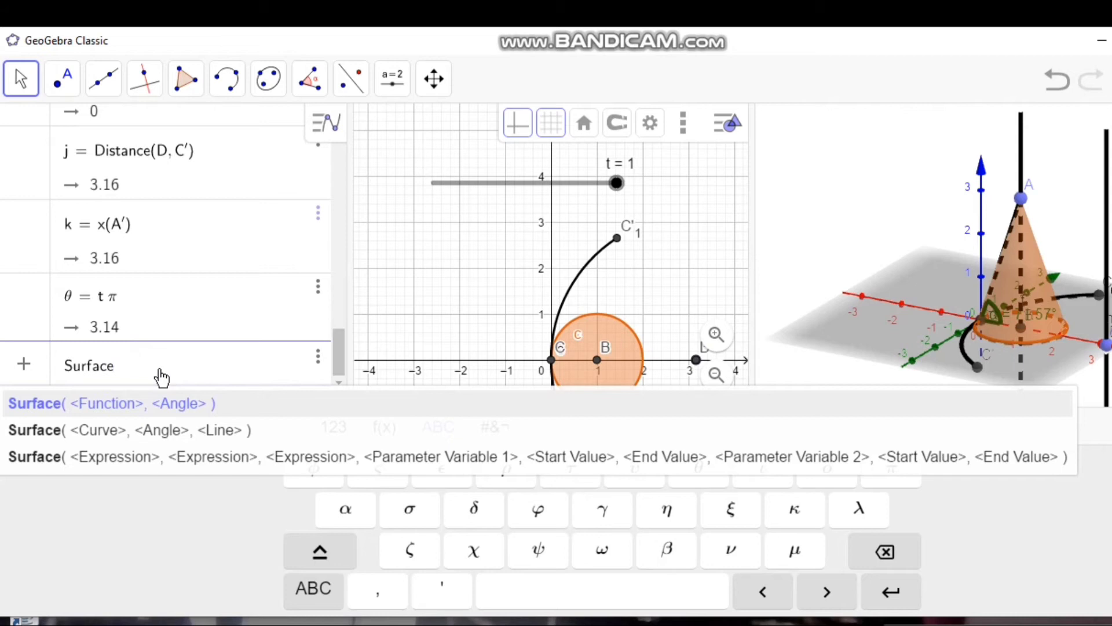
text((()
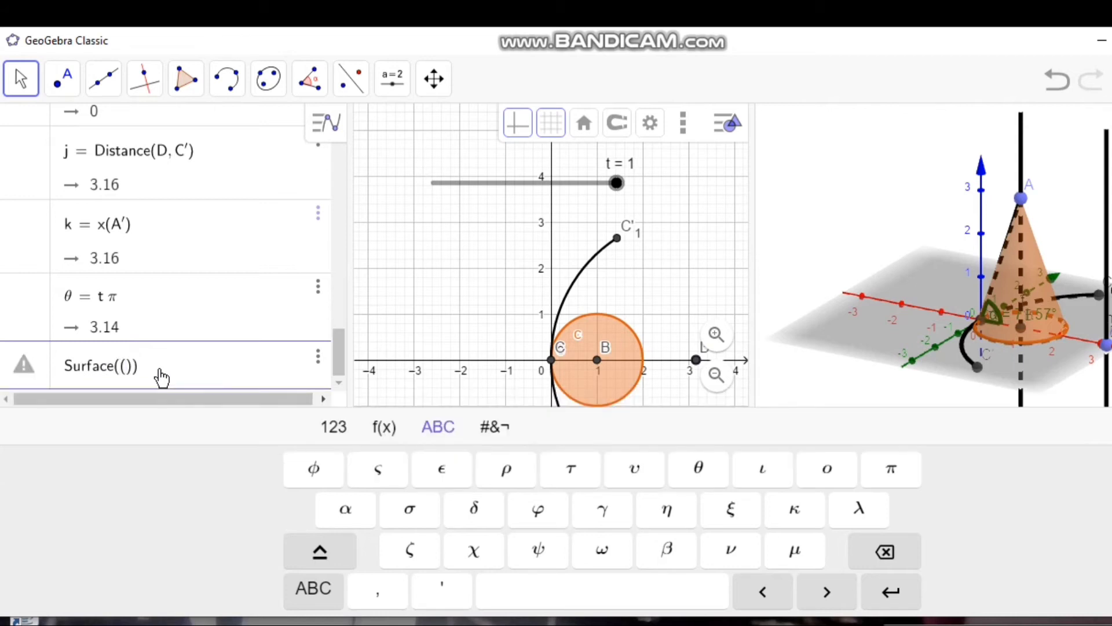
text(k)
text(-)
text(v)
text(*)
text(j*)
text(cos)
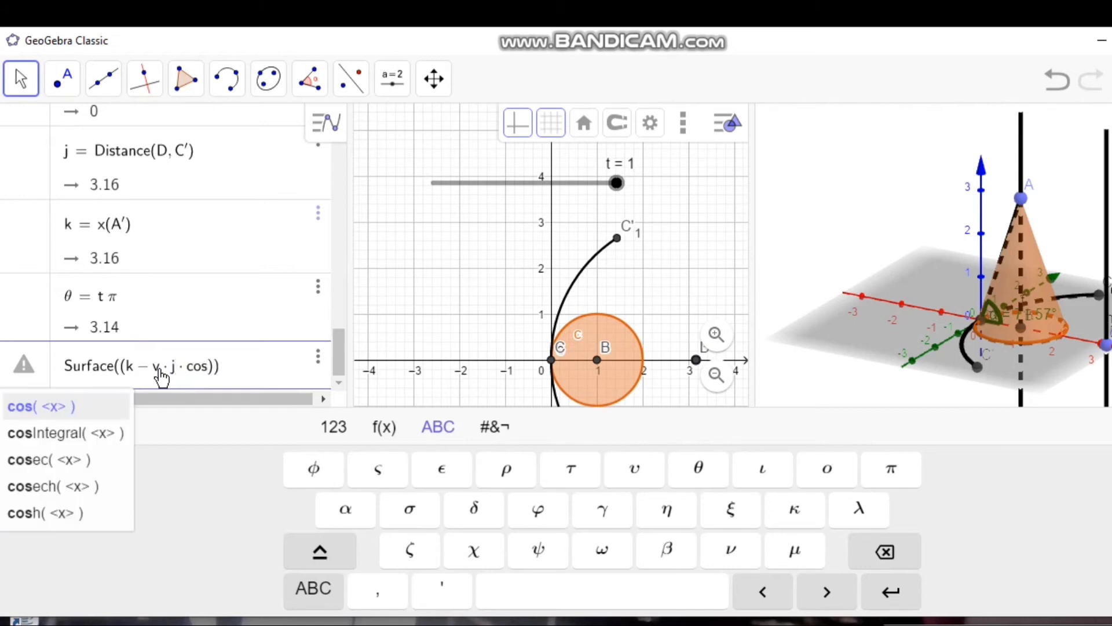
text(()
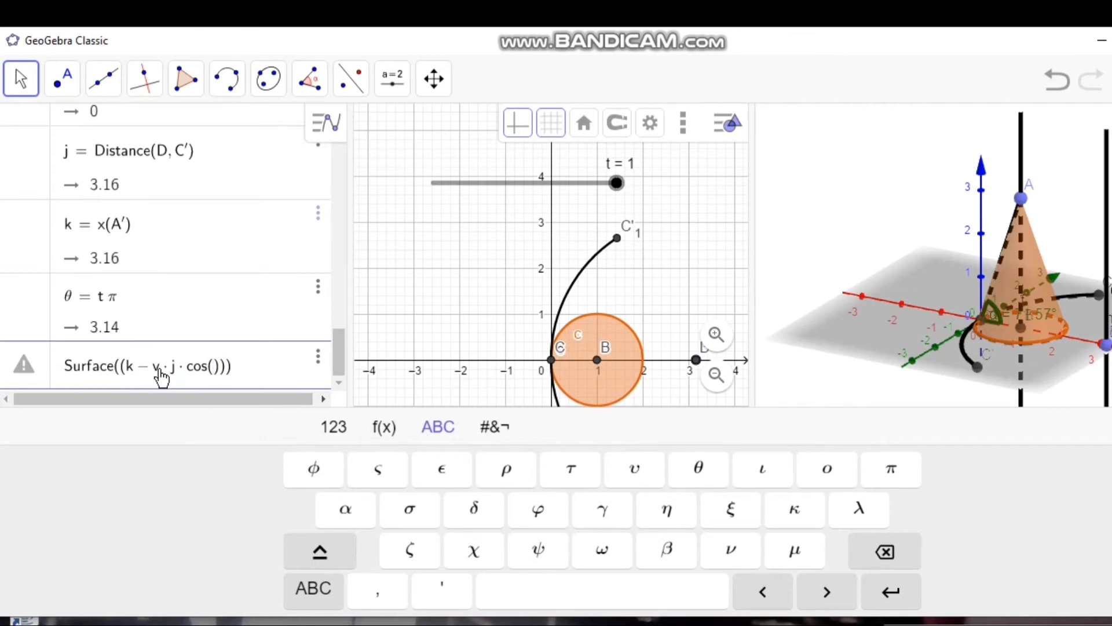
text(u)
text(*)
click(671, 555)
text(/2)
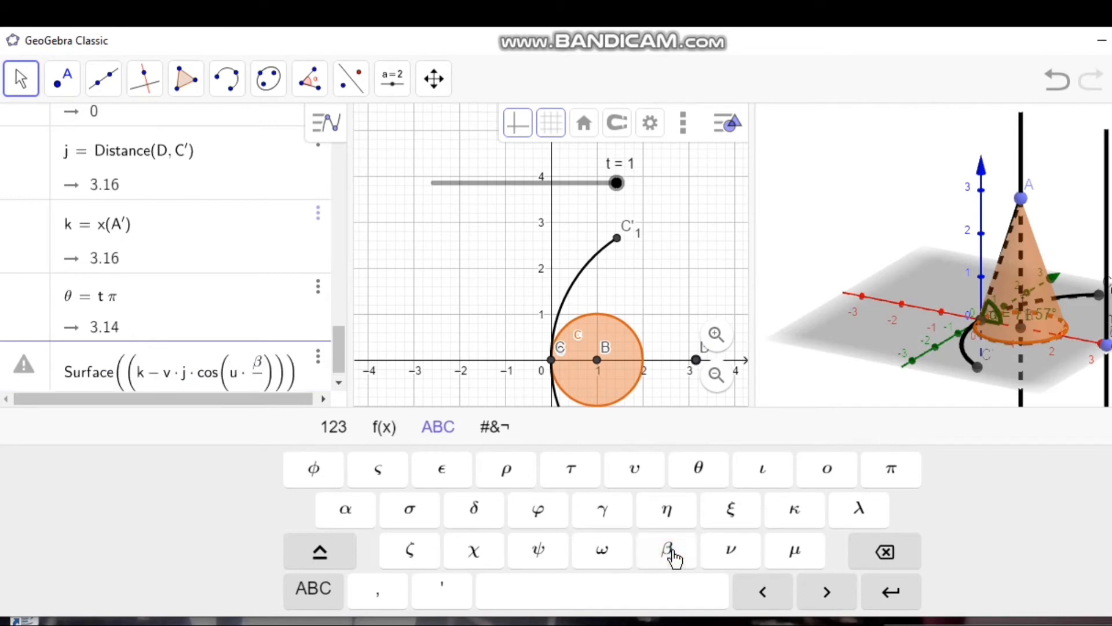
key(Right)
key(Right)
Step: Complete the surface's first expression by multiplying the factor by cos(θ) and subtracting (1 − v)i·sin(θ)
text(cos)
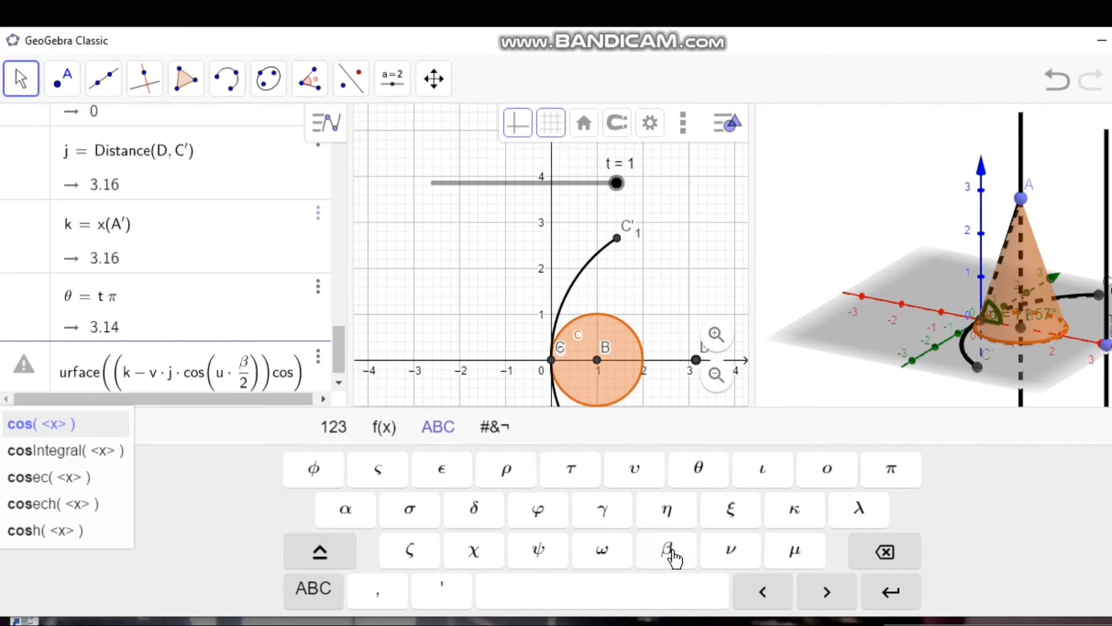
text(()
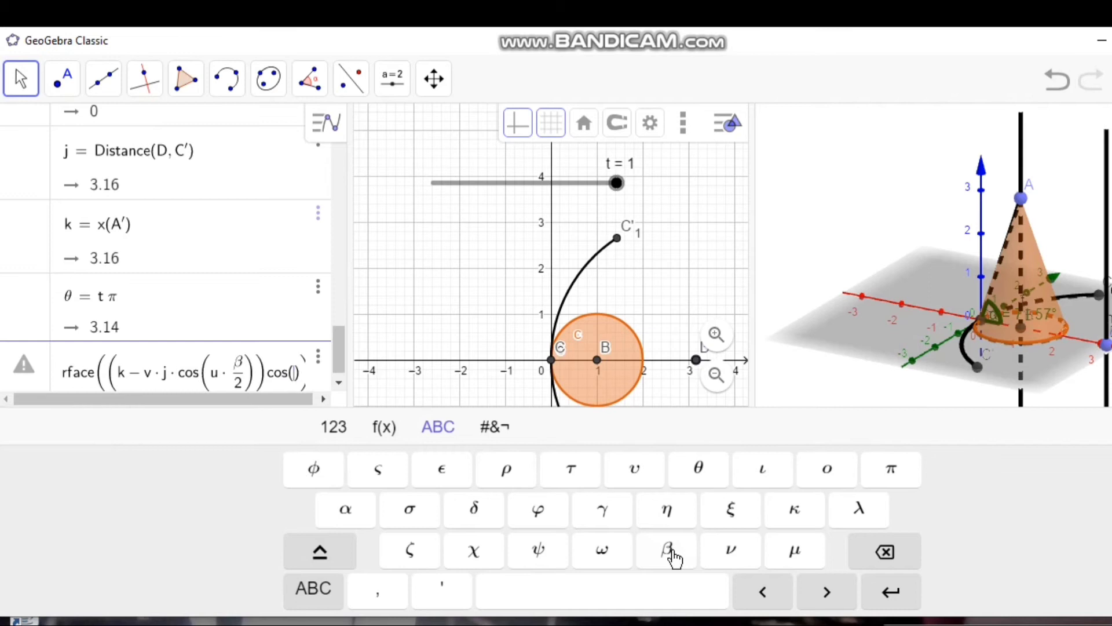
click(699, 470)
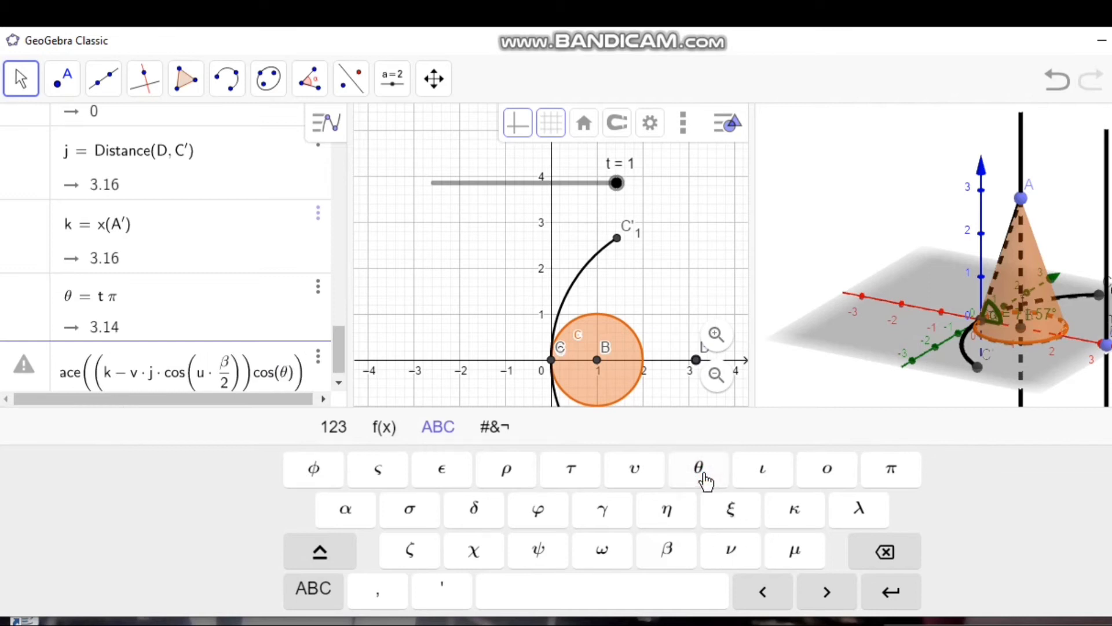
text(-)
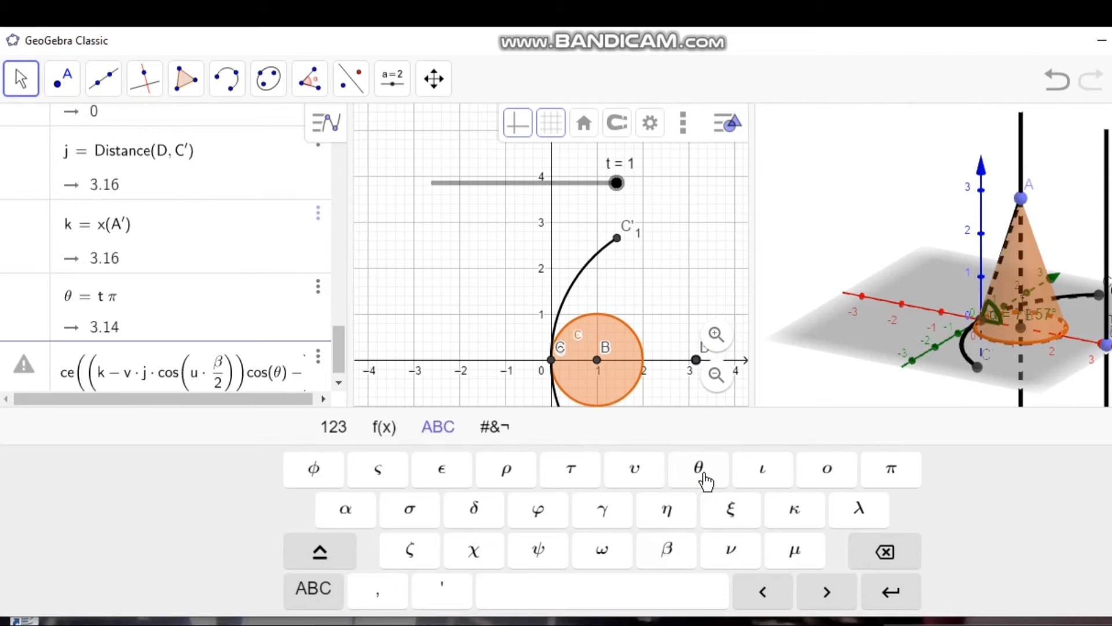
text(()
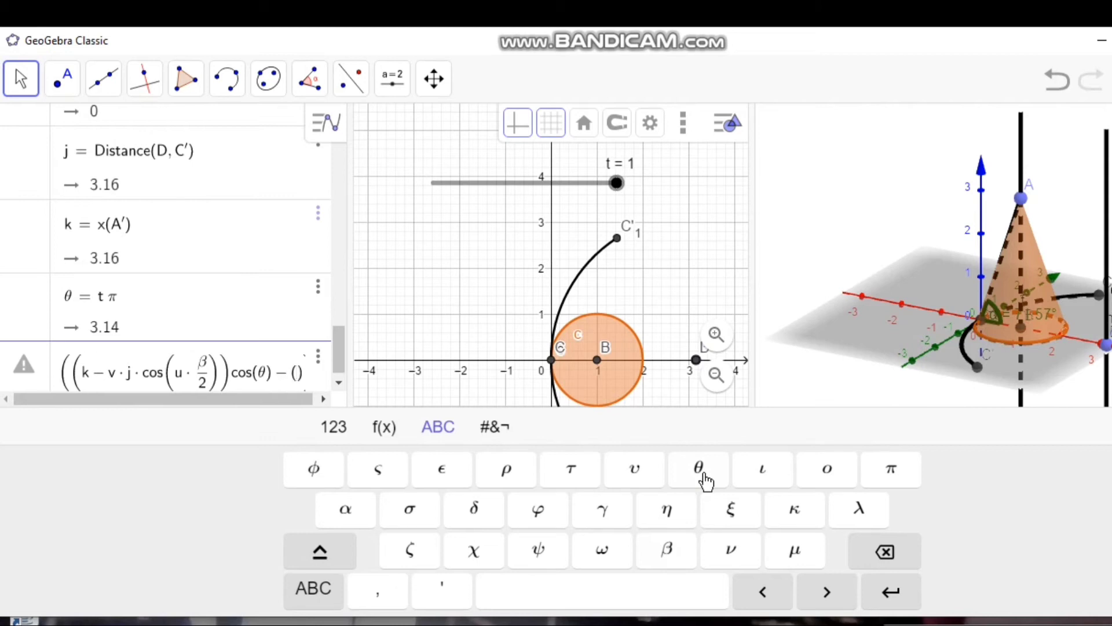
text(1)
text(-v)
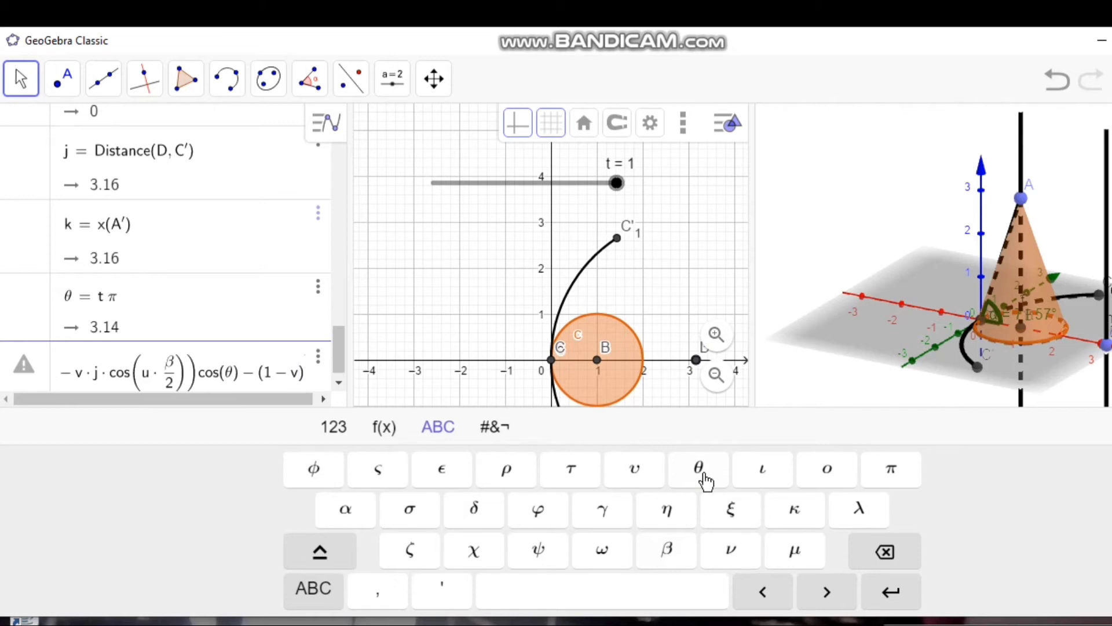
key(Right)
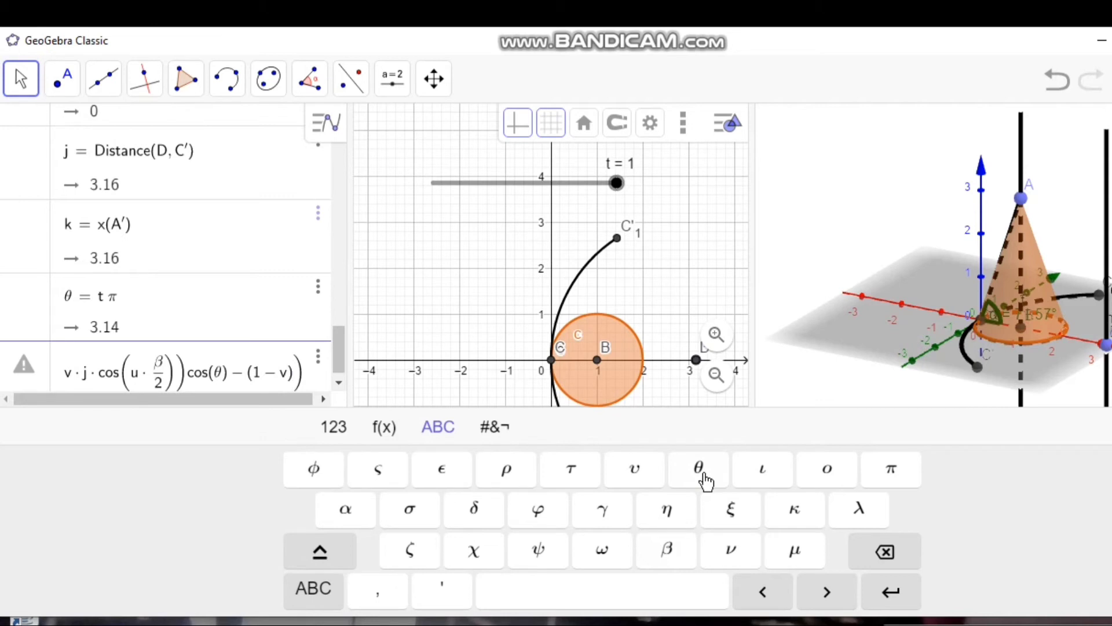
text(i)
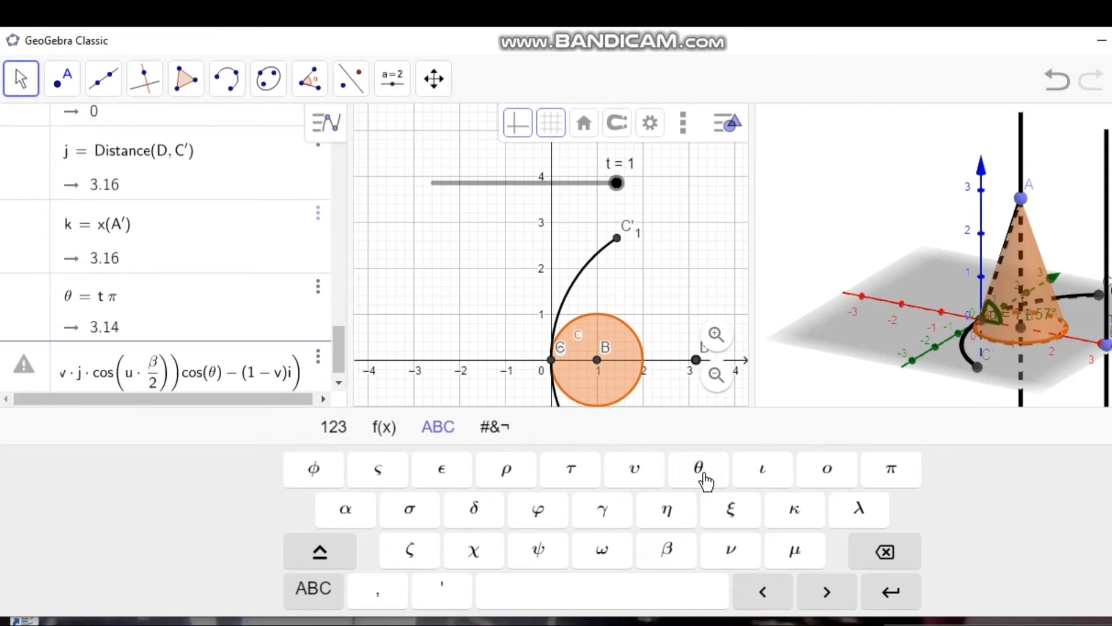
text(*)
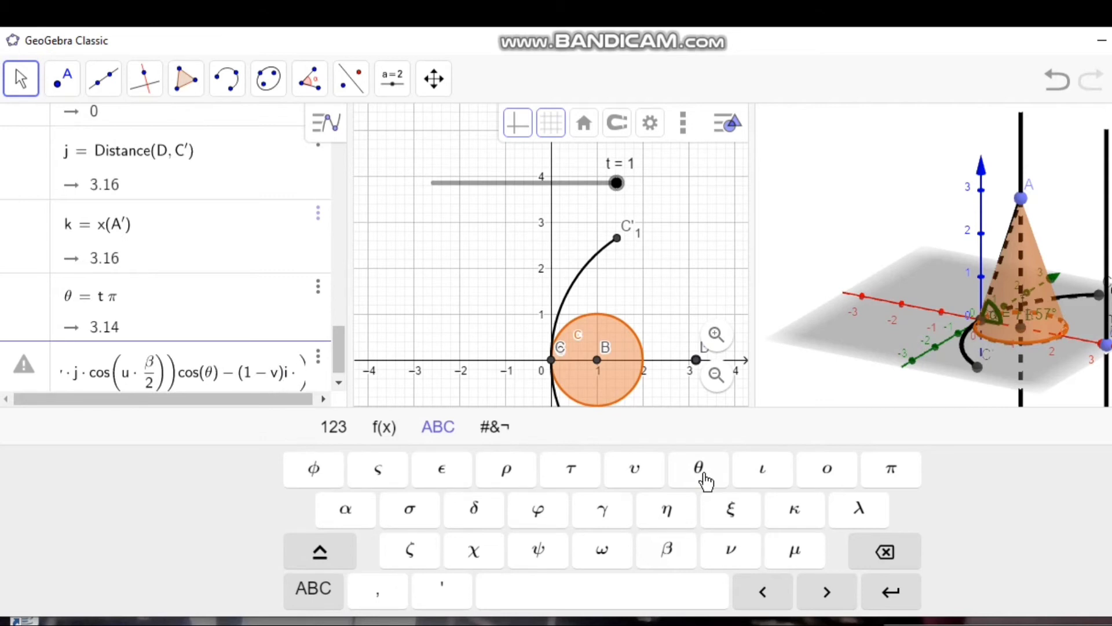
text(sin()
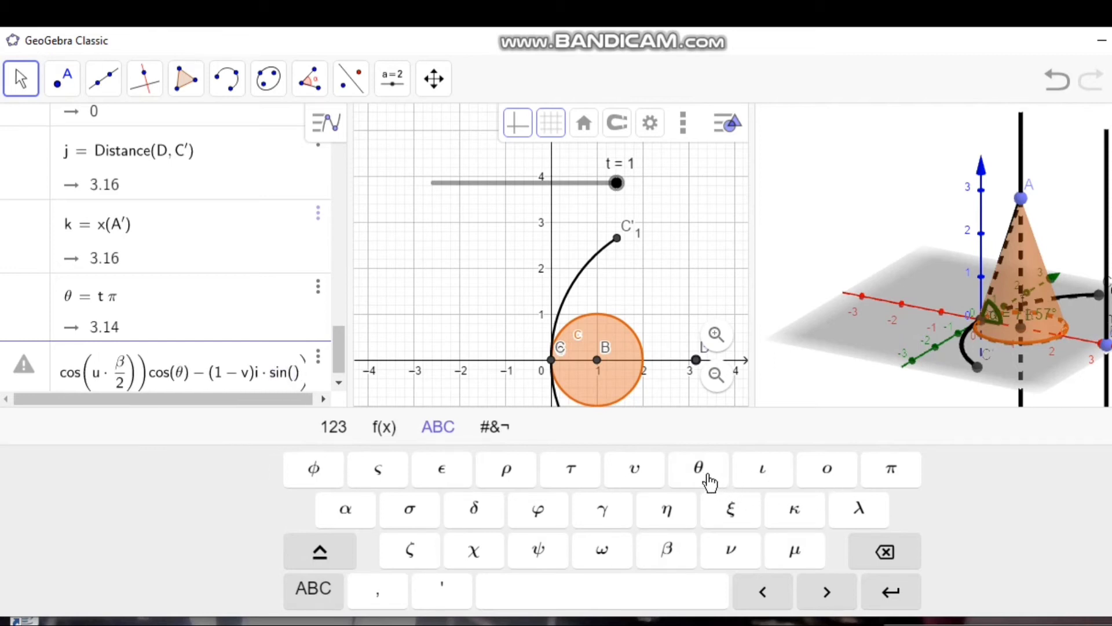
click(709, 481)
key(Right)
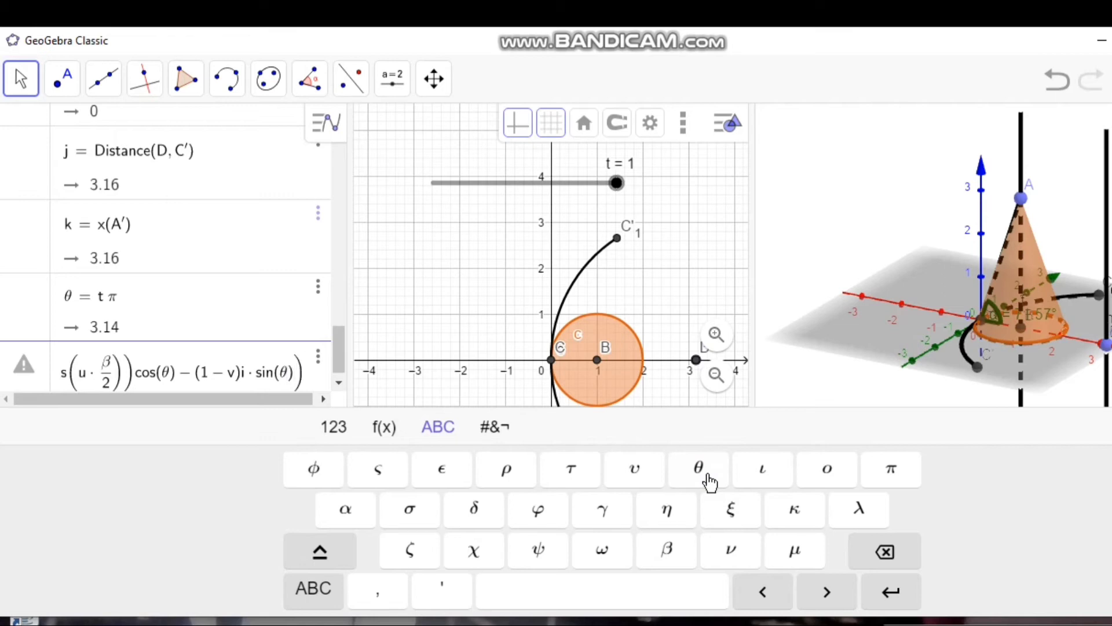
text(,)
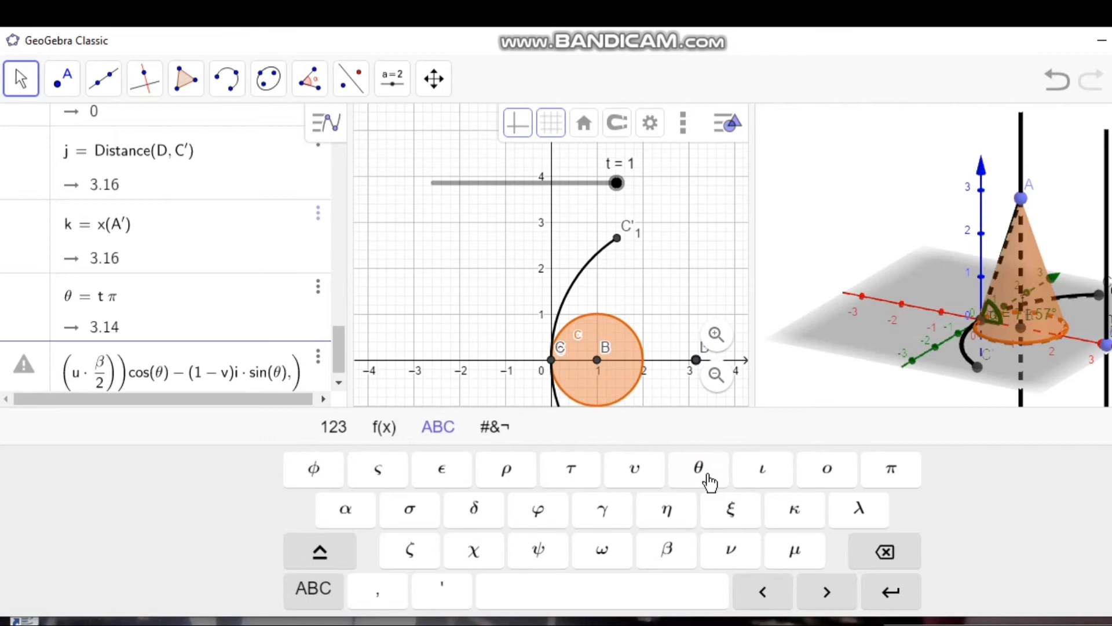
text(v)
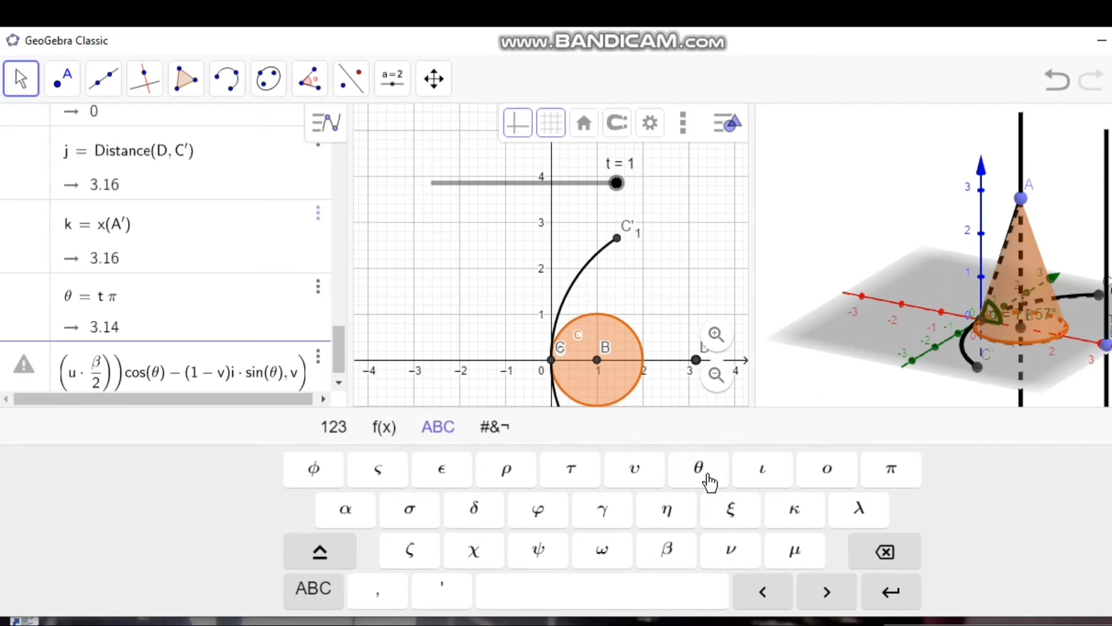
text(*)
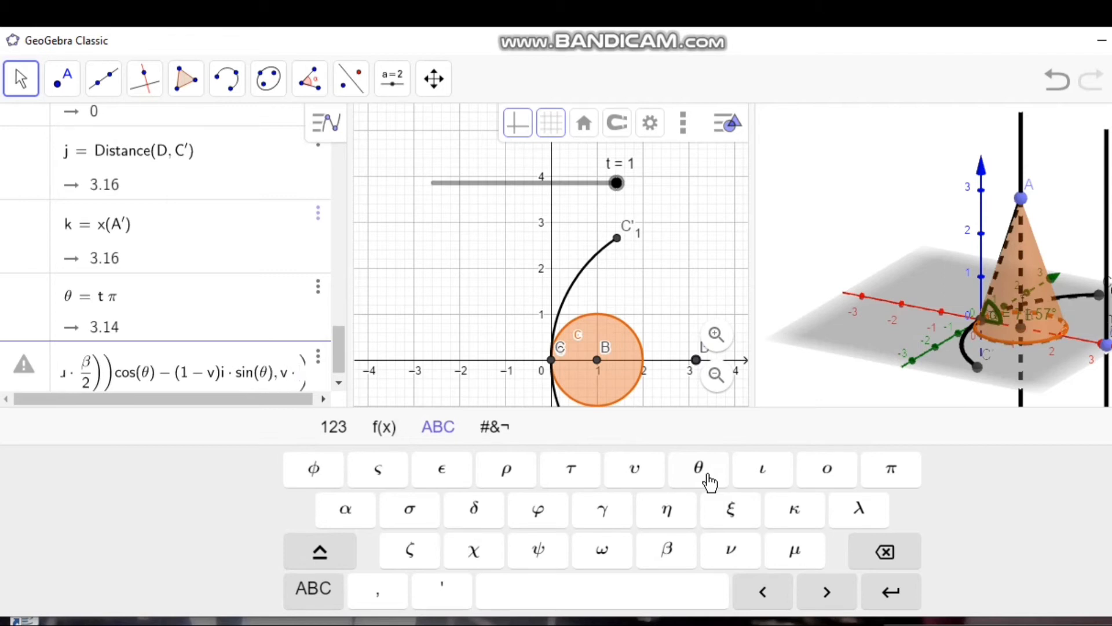
text(j)
text(*)
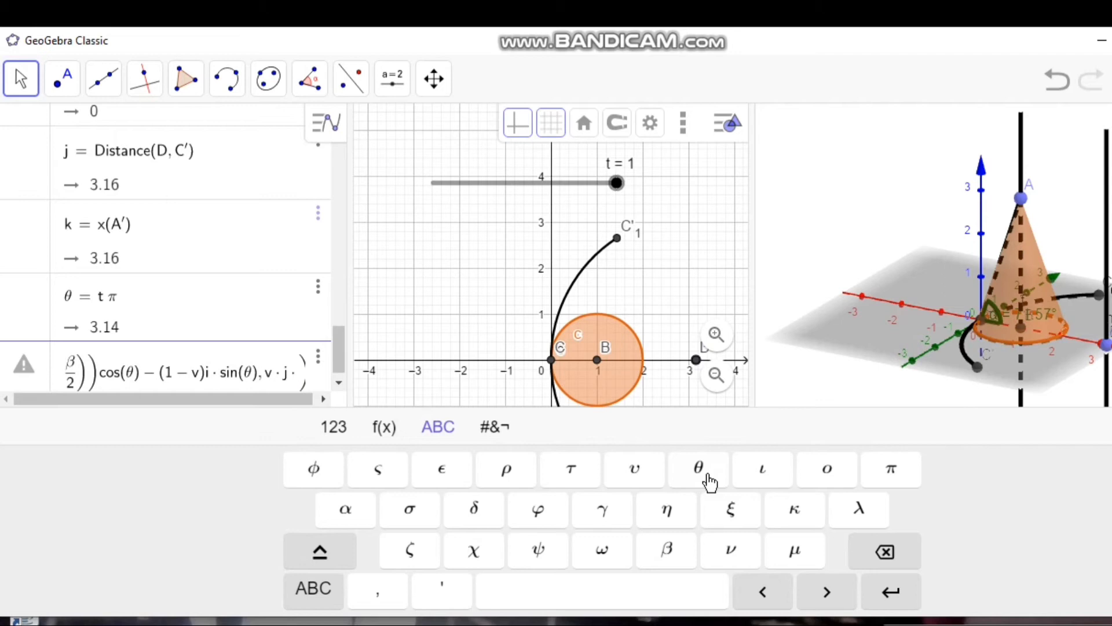
text(sin)
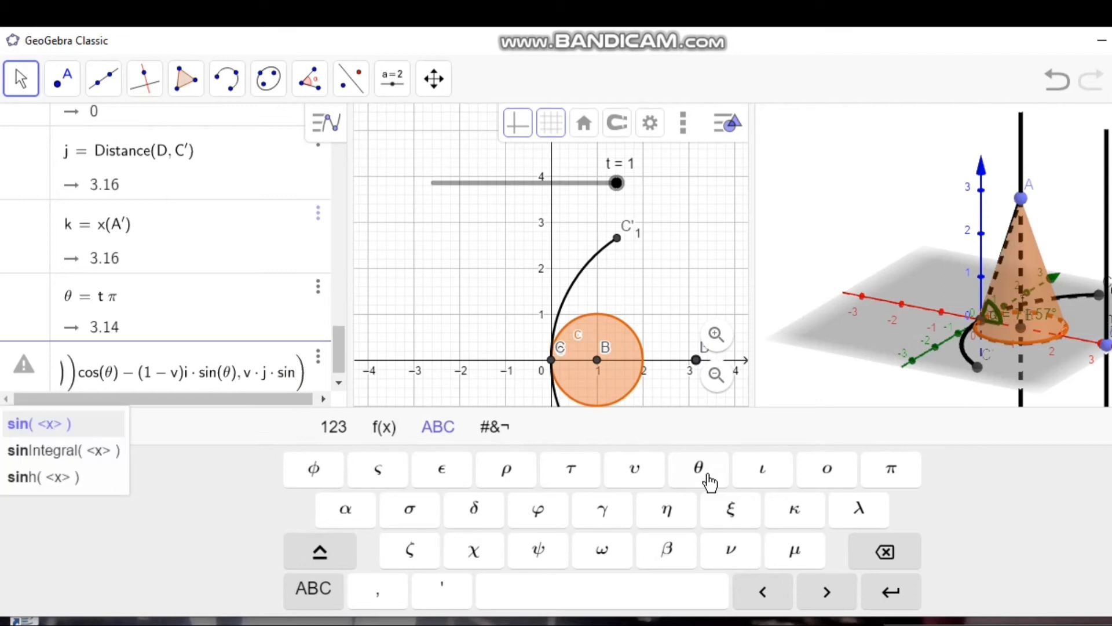
text(()
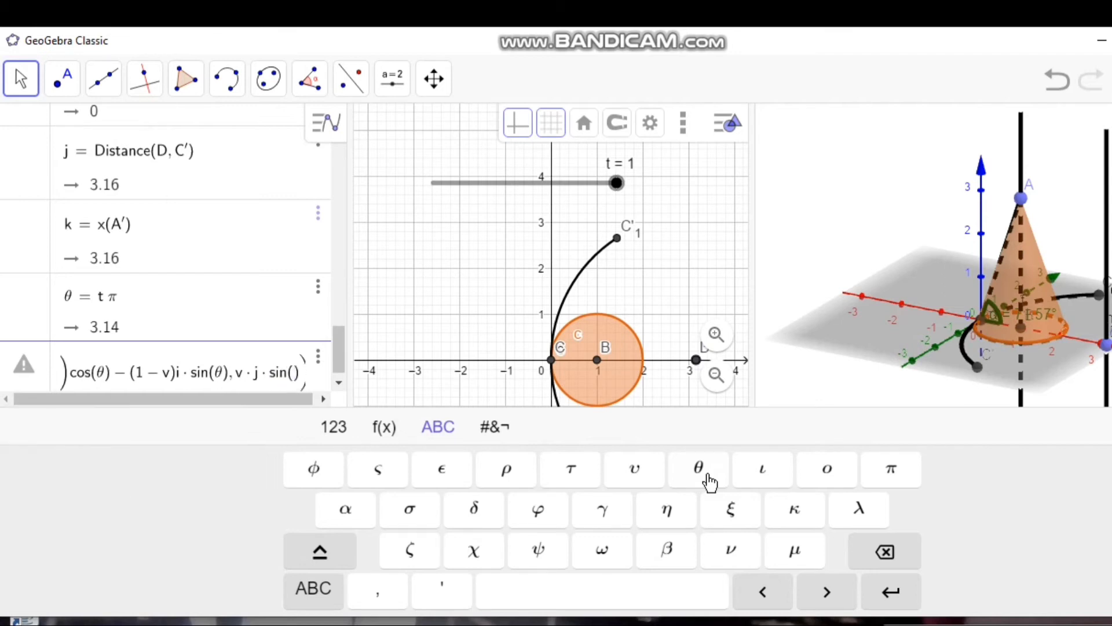
text(u)
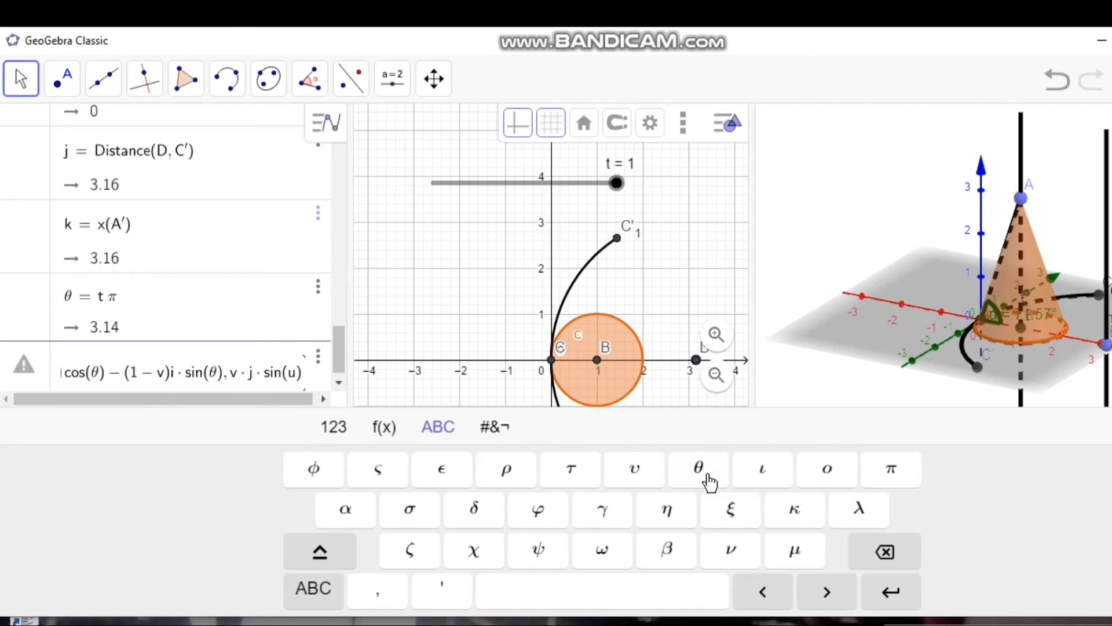
text(*)
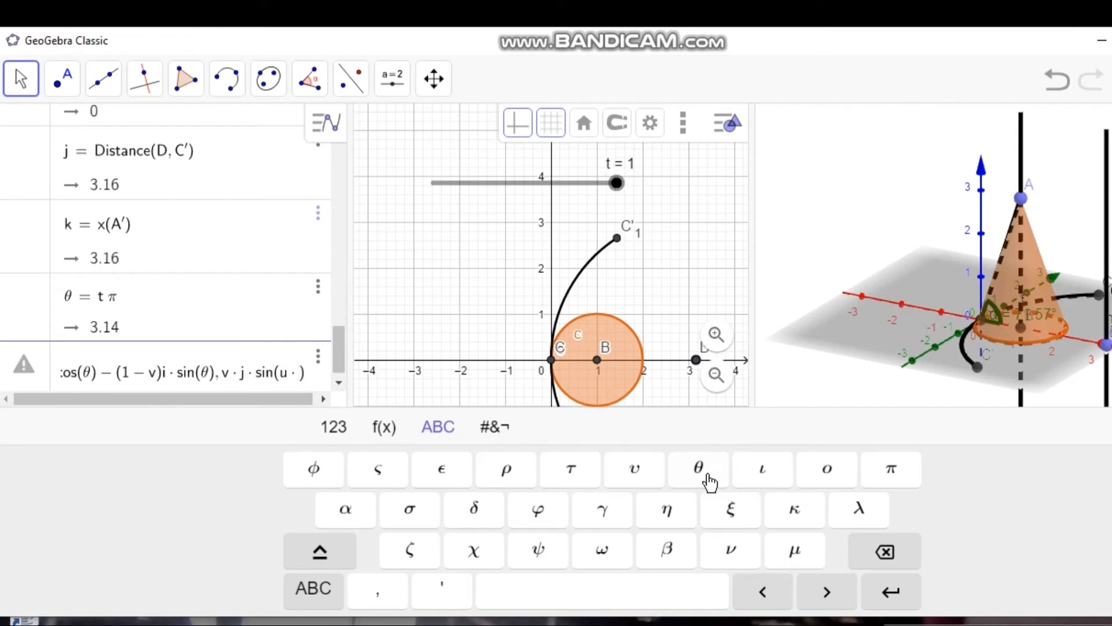
Step: Enter v·j·sin(u·β/2) as the second expression of the Surface command
click(666, 550)
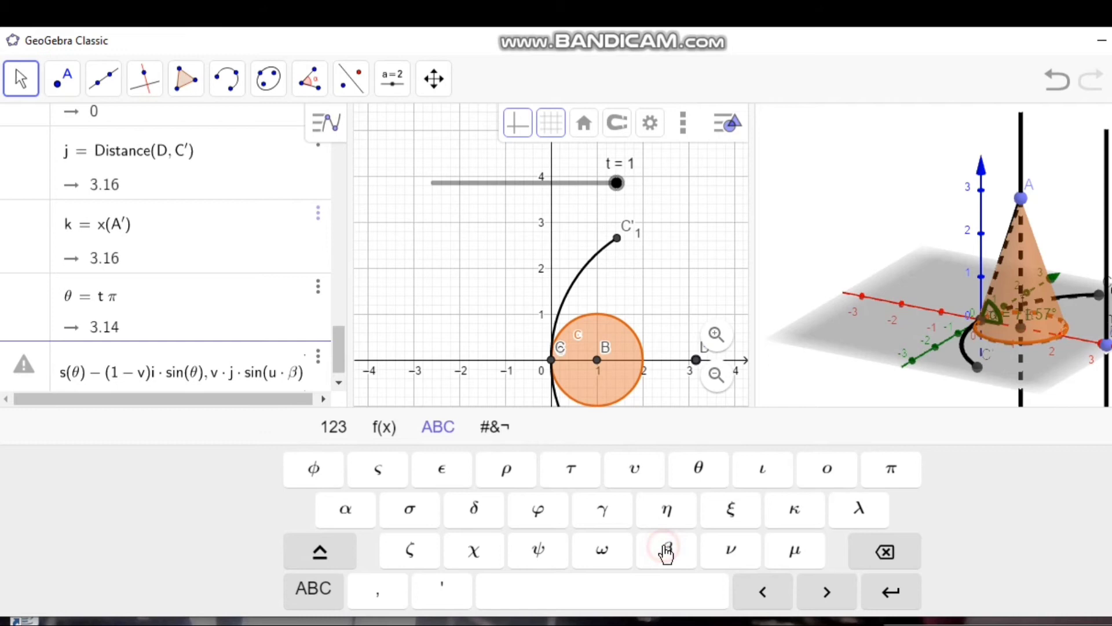
text(/2)
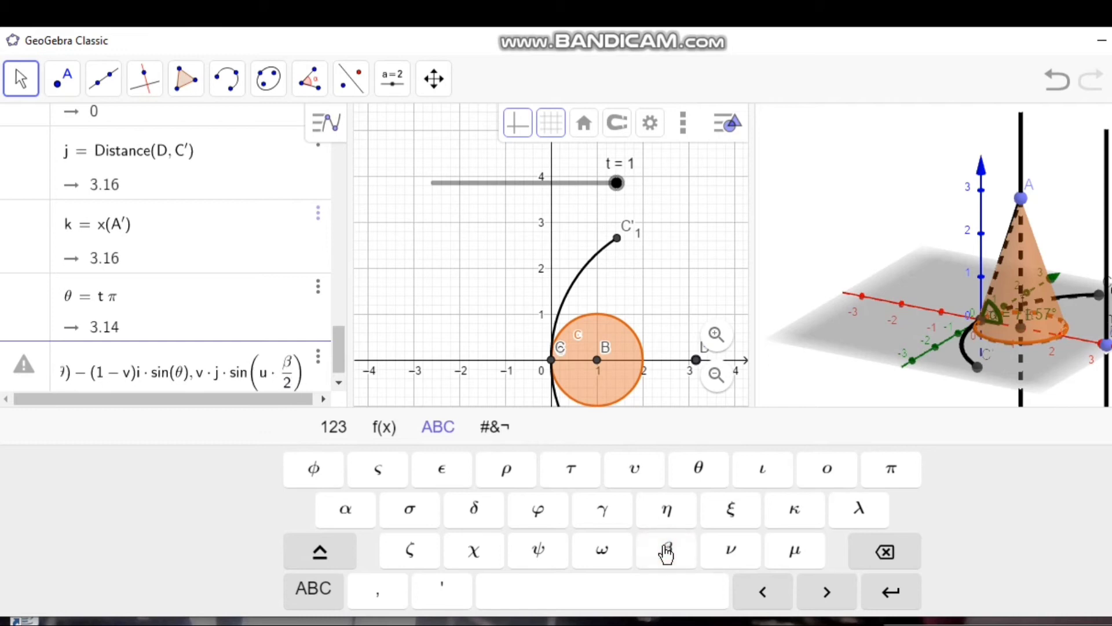
key(Right)
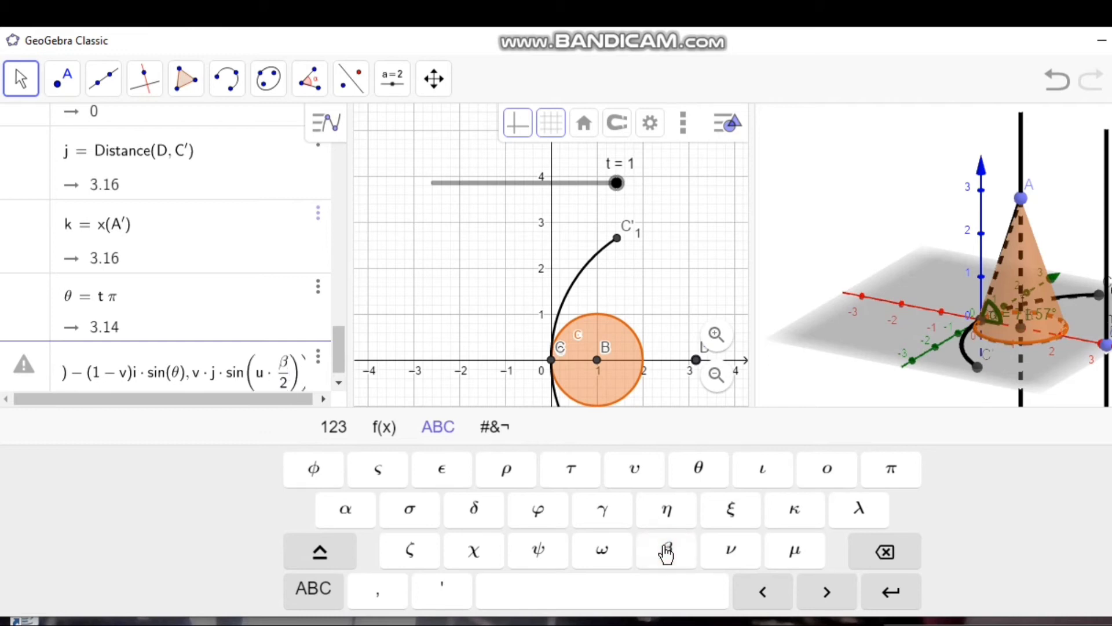
key(Right)
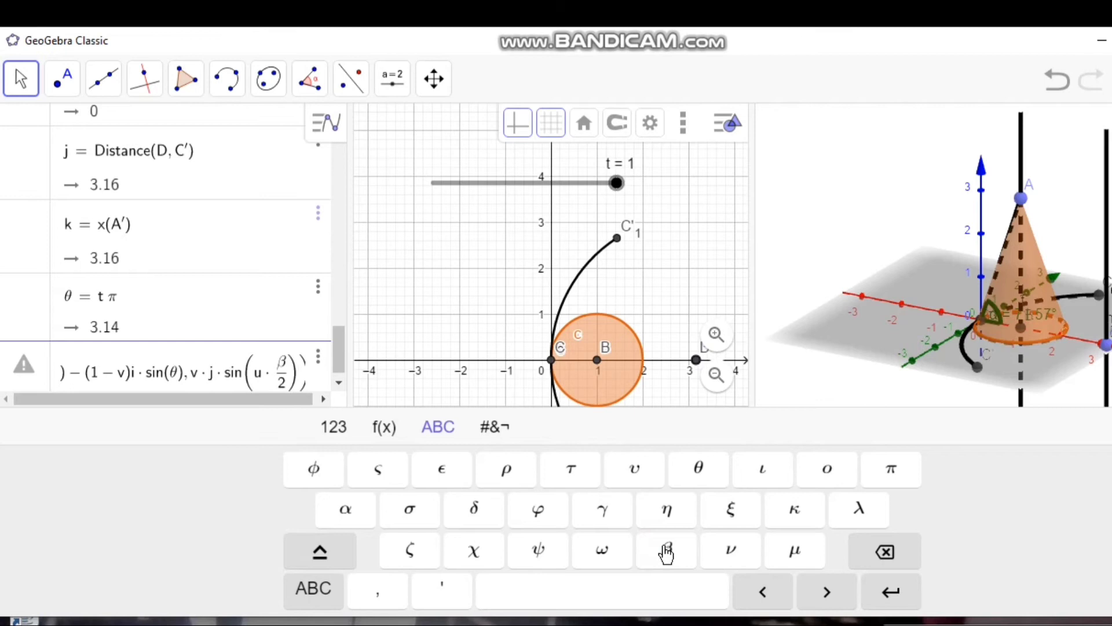
text(, )
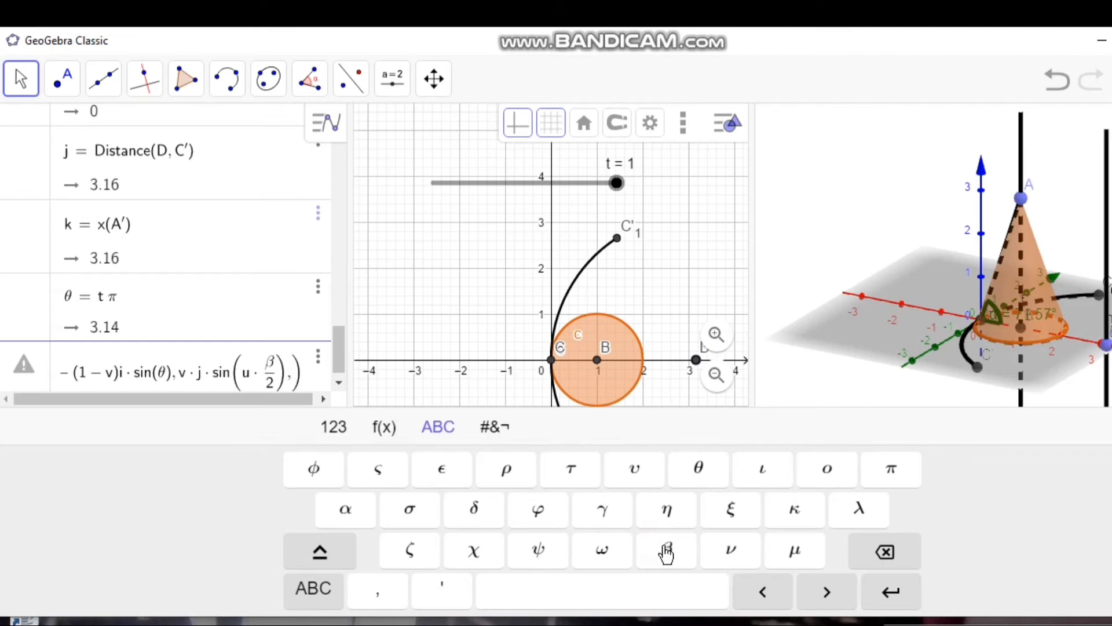
text((1)
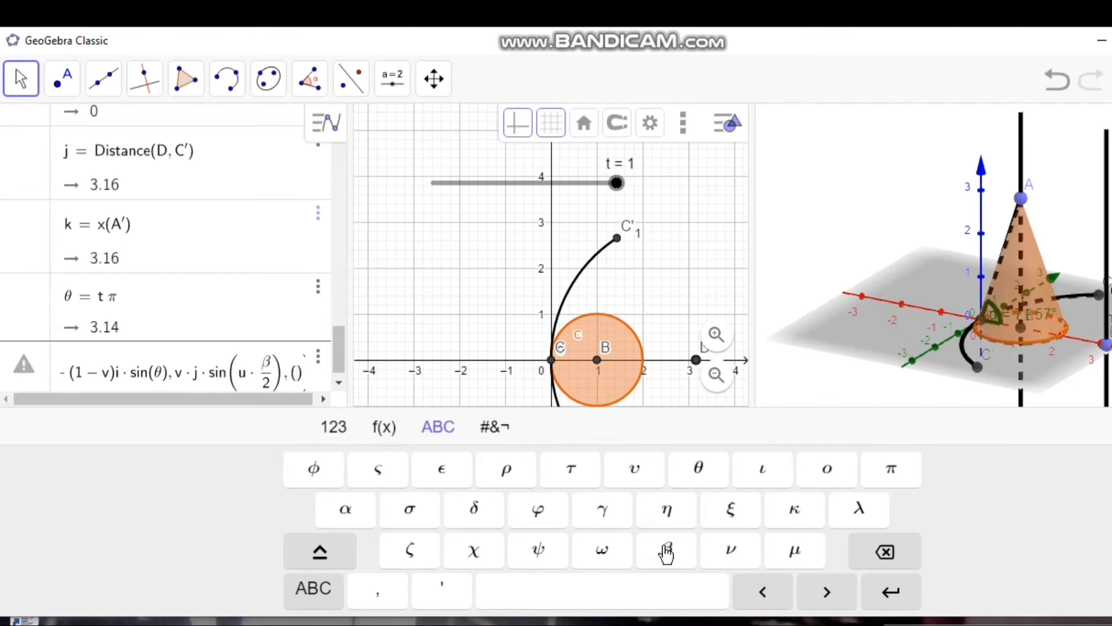
text(-)
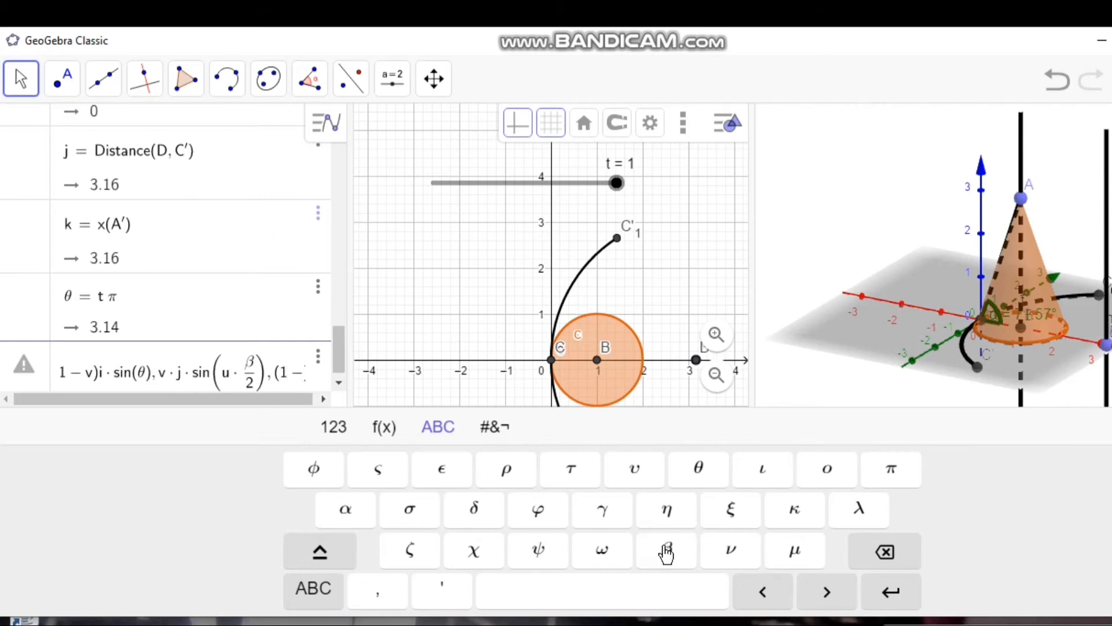
text(v))
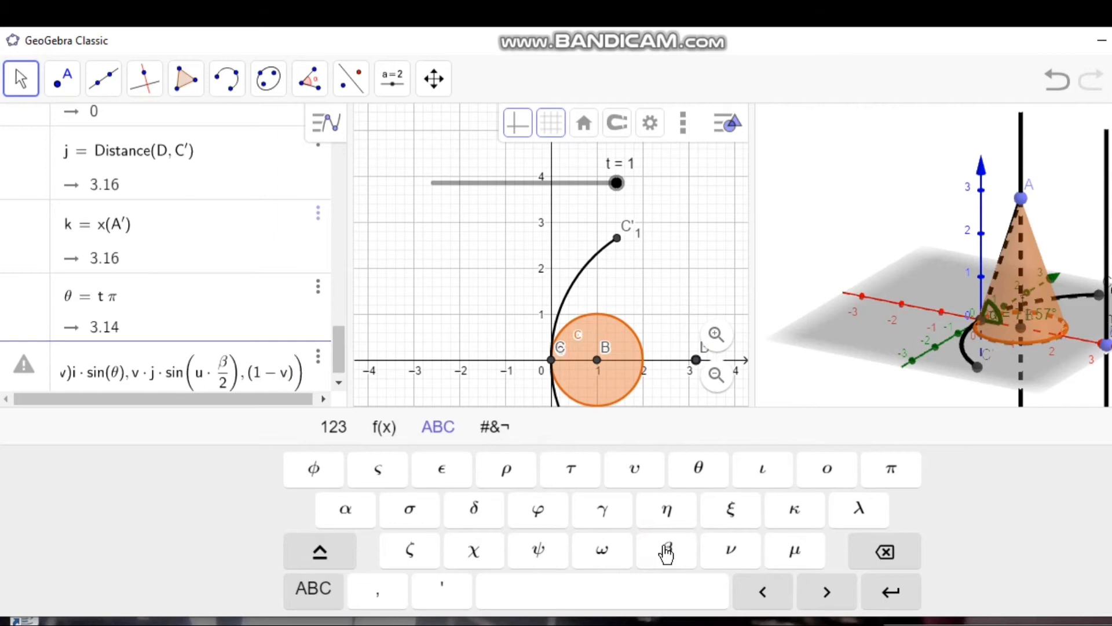
text(i)
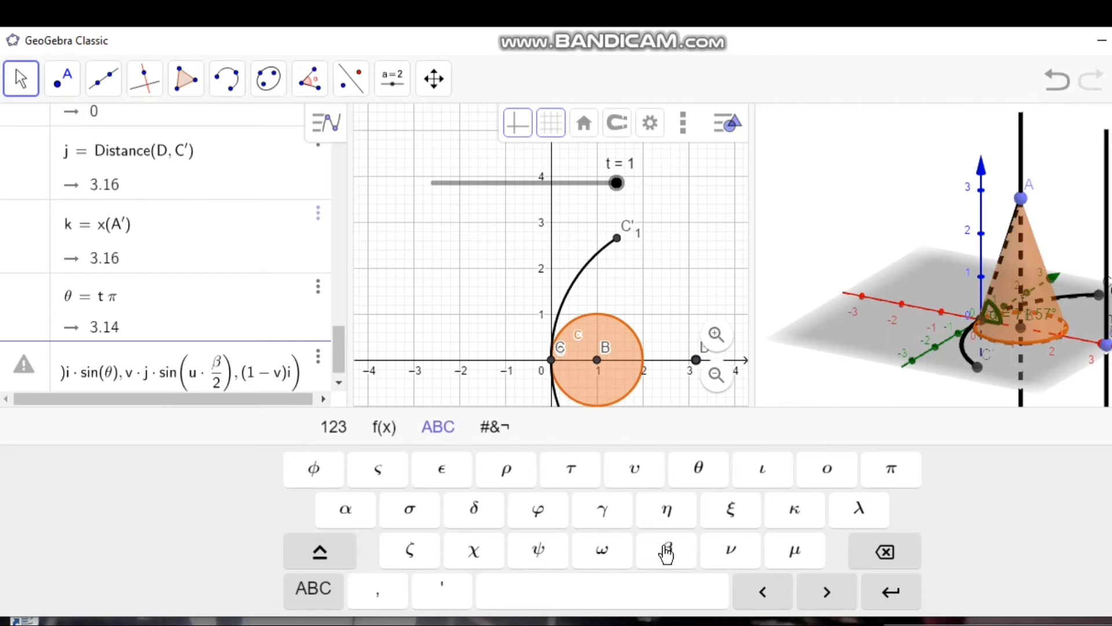
text(*)
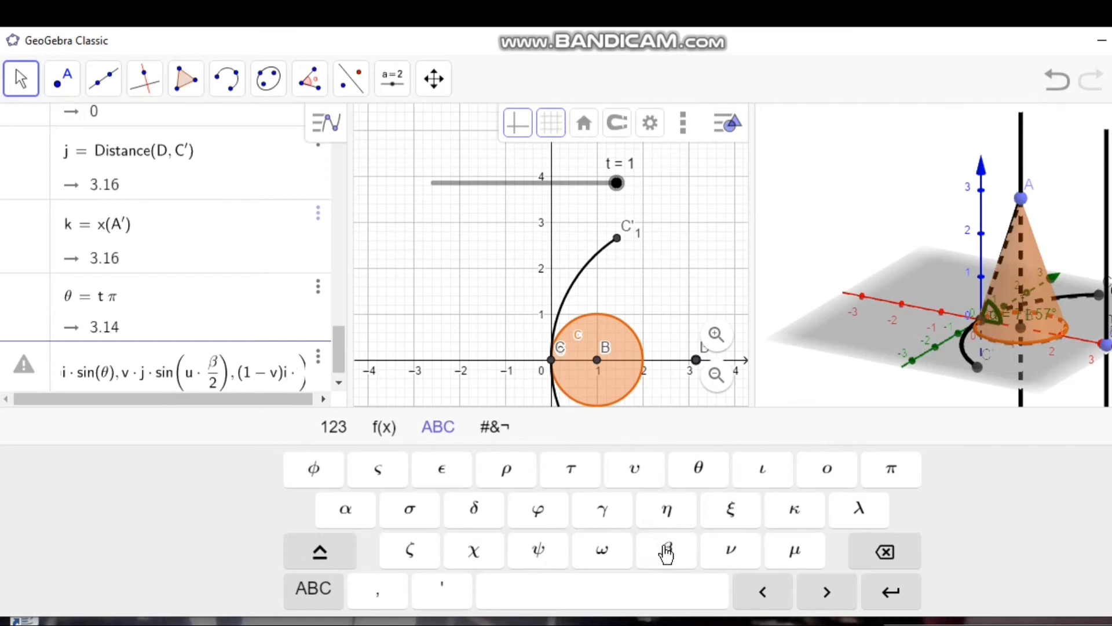
text(cos)
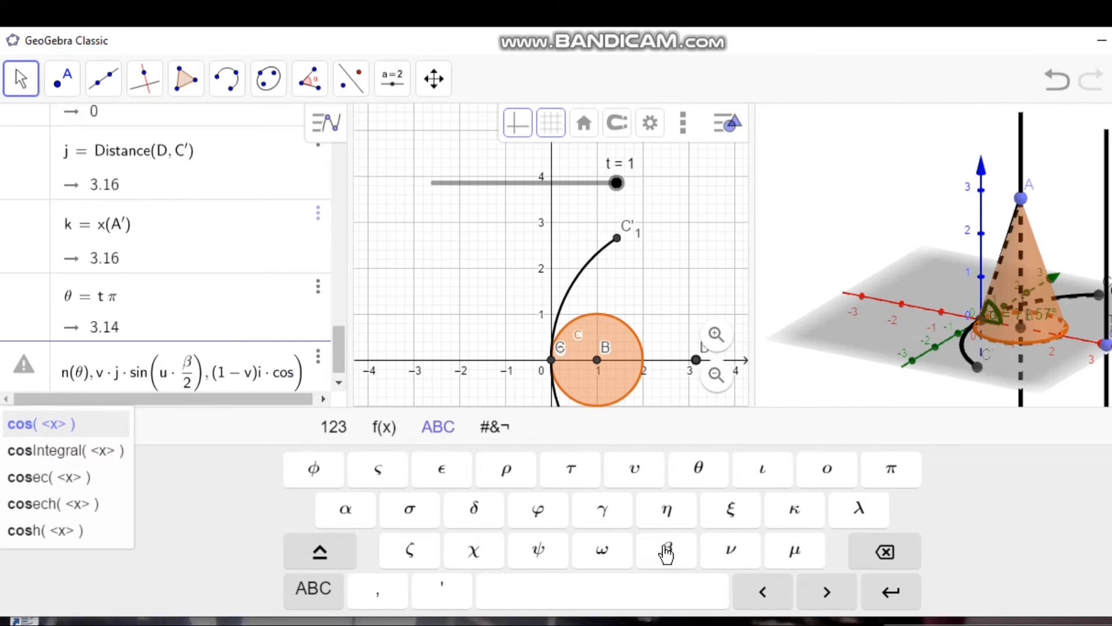
text(()
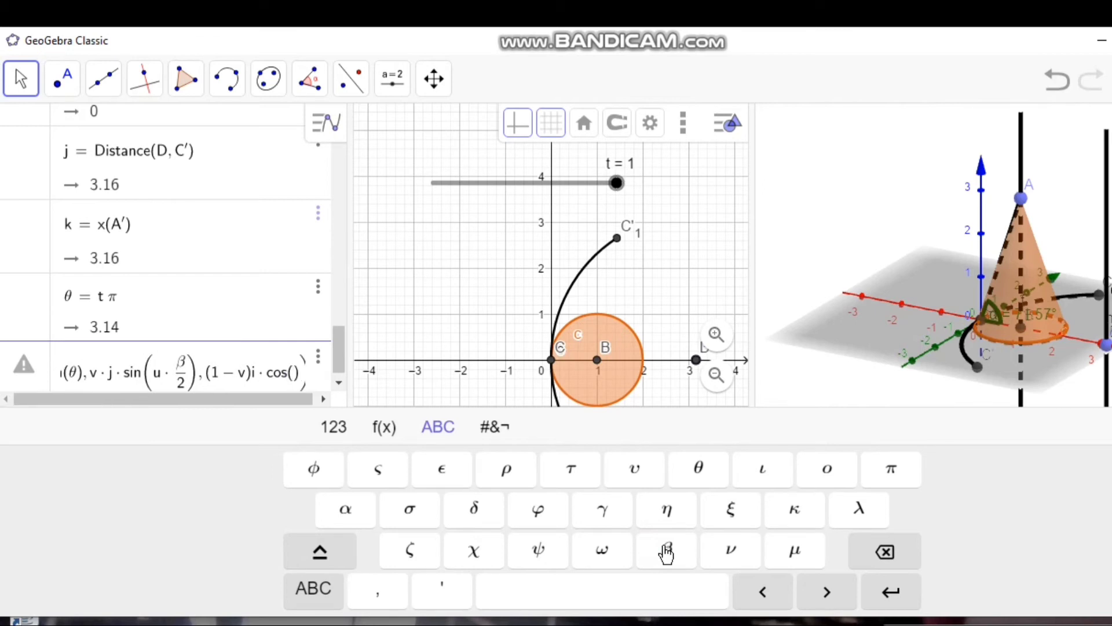
Step: Begin the third expression of the Surface command with the term (1 − v)i·cos(θ)
click(698, 468)
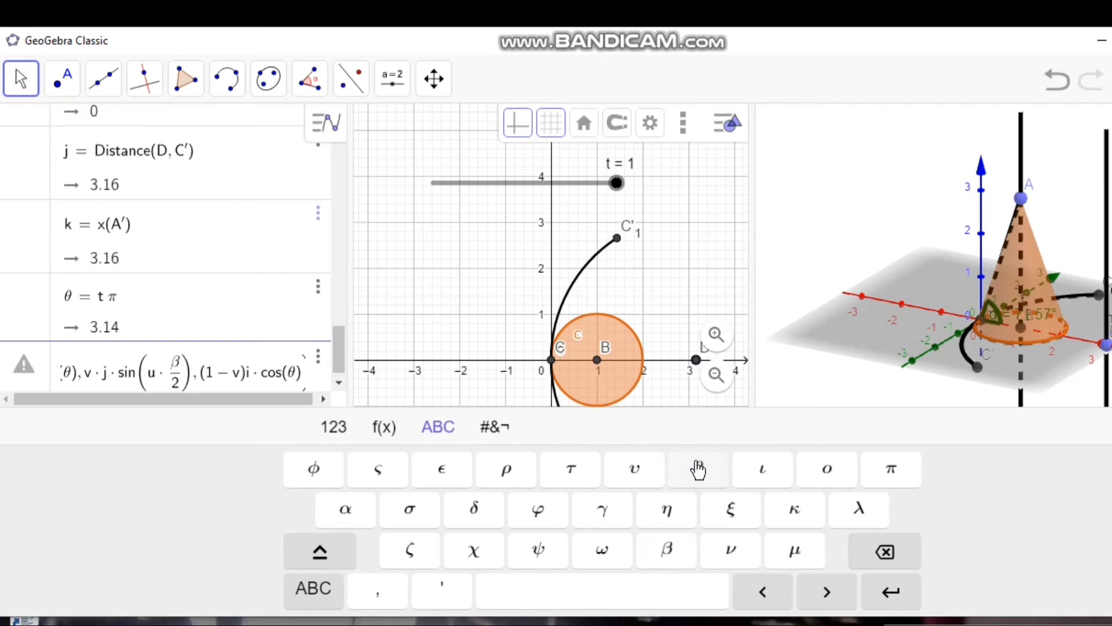
text())
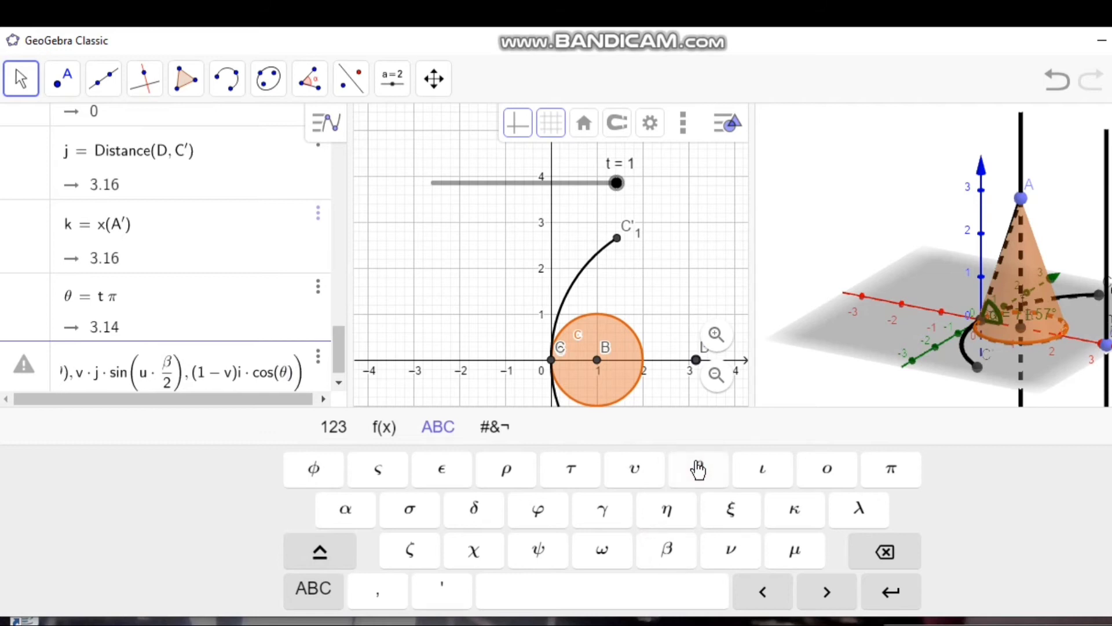
text(+)
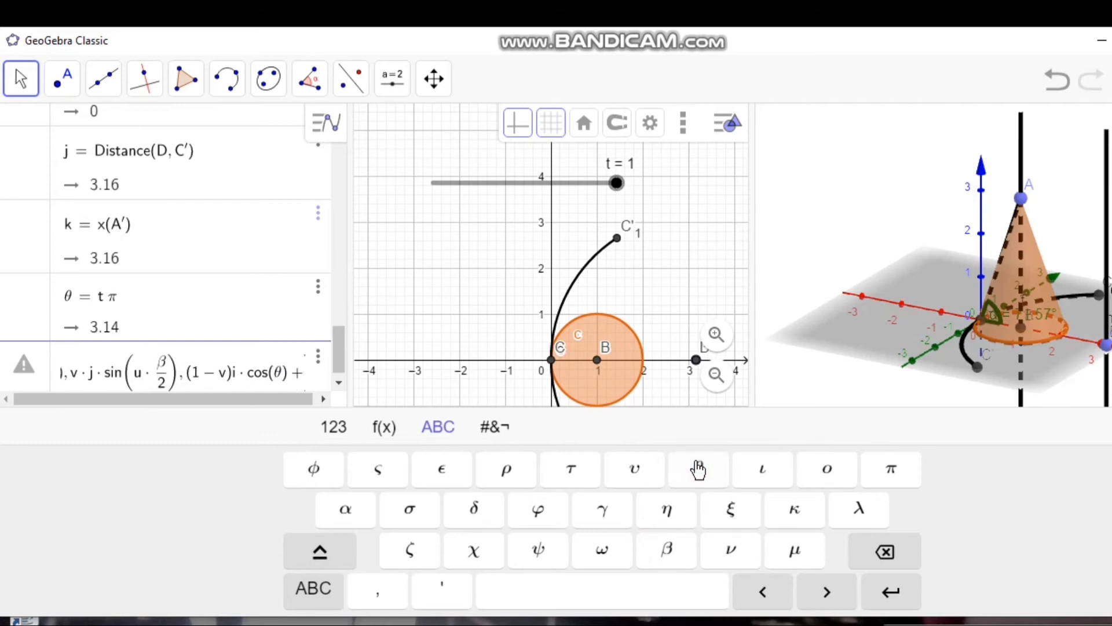
text(()
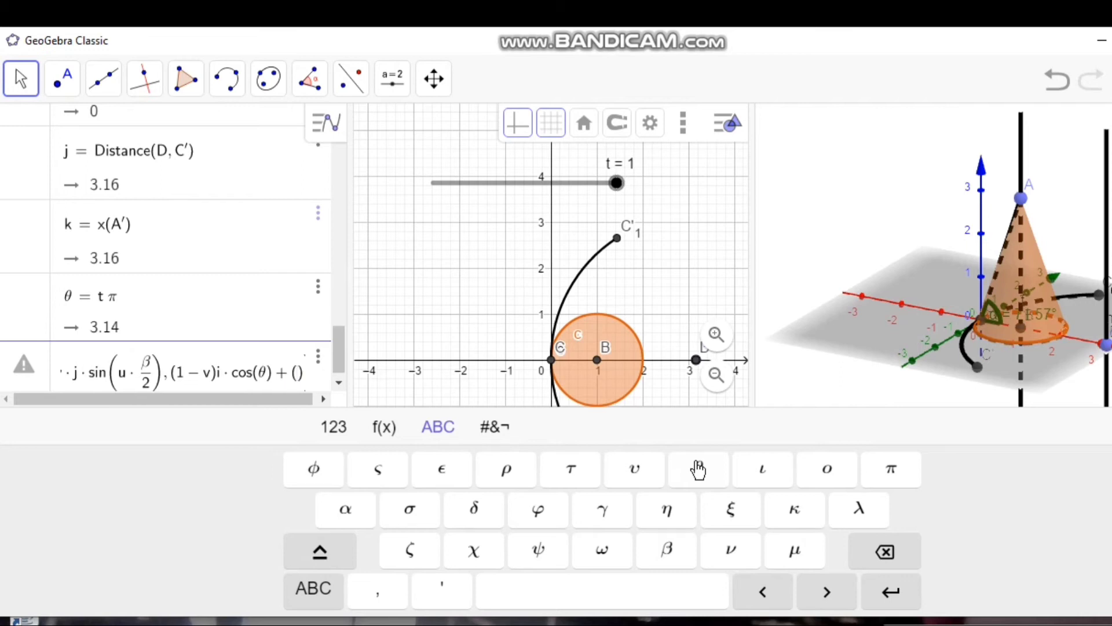
text(j)
text(-v)
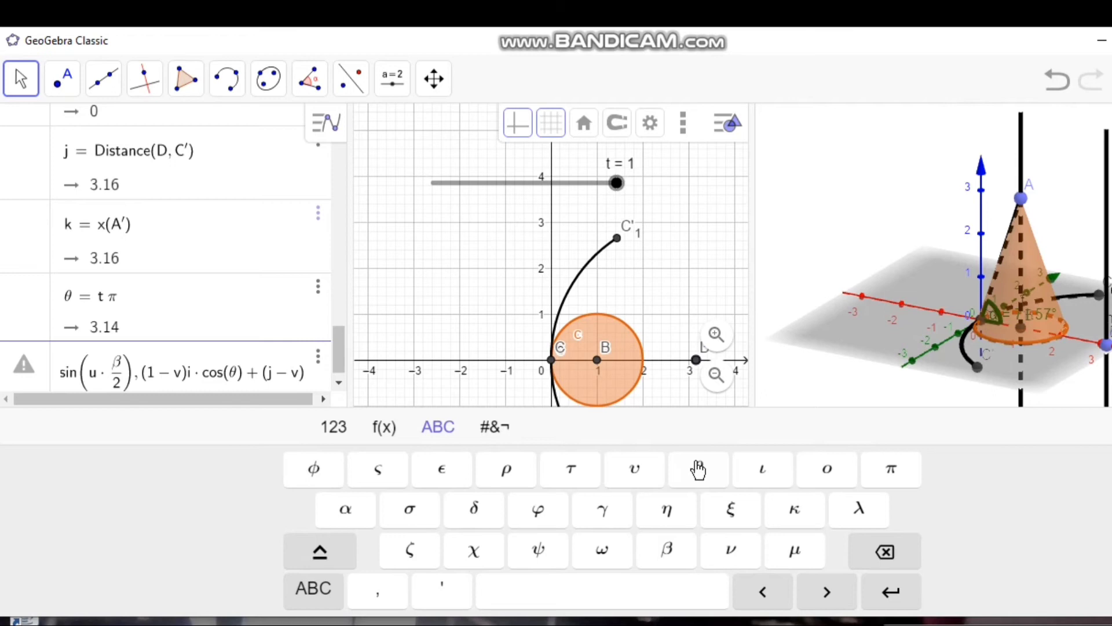
text(*)
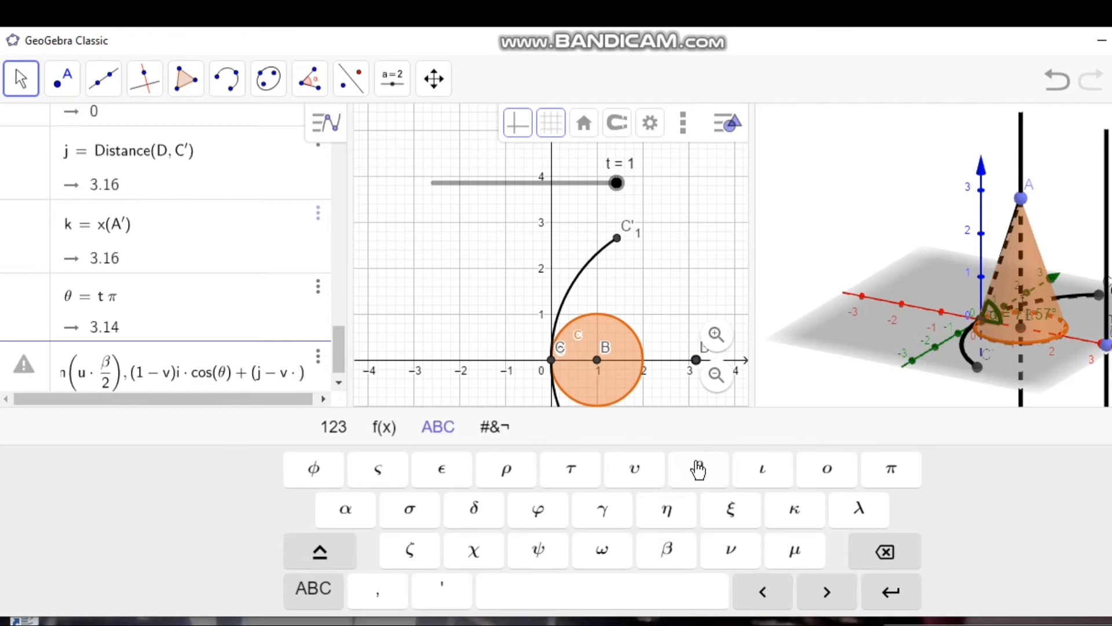
text(j)
text(*cos)
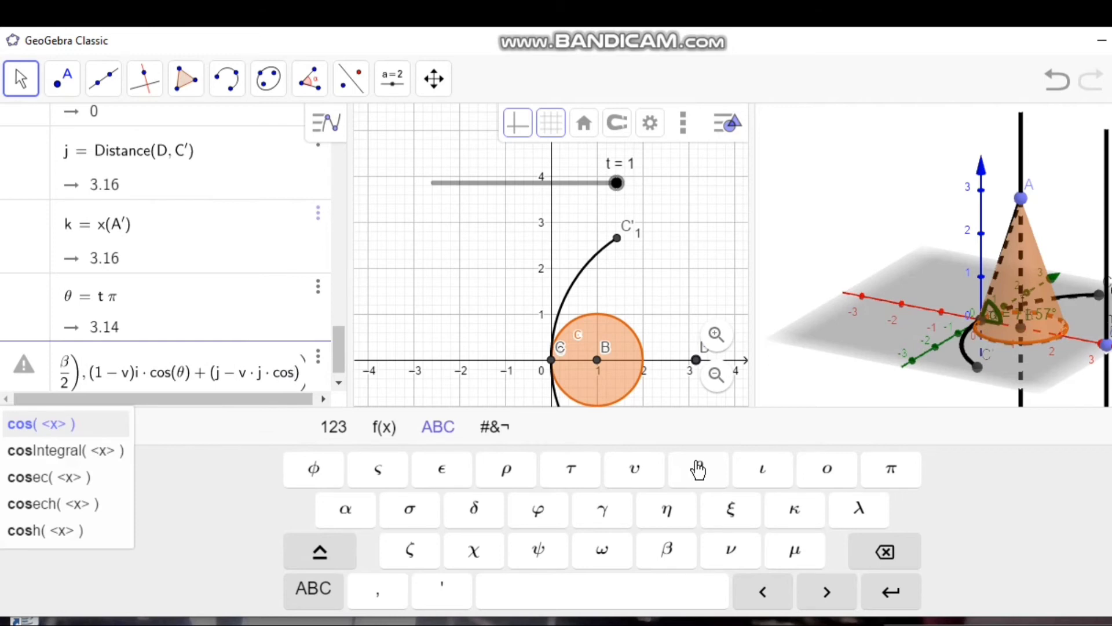
text(()
text(u*)
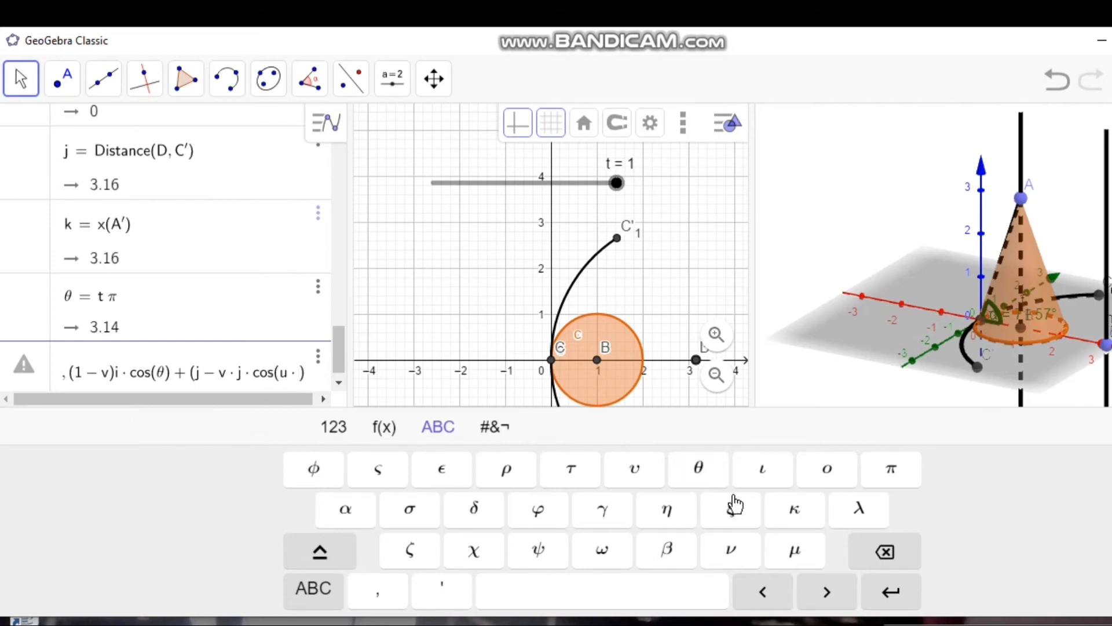
Step: Add the factor (j − v·j·cos(u·β/2)) to the third expression of the Surface command
click(667, 550)
text(/2)
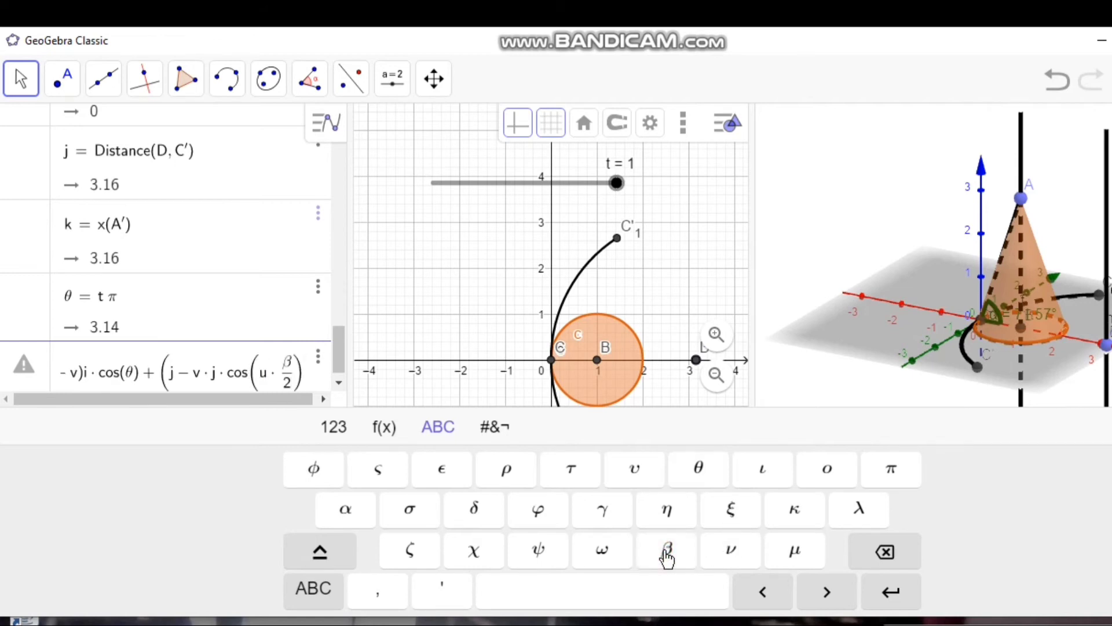
key(Right)
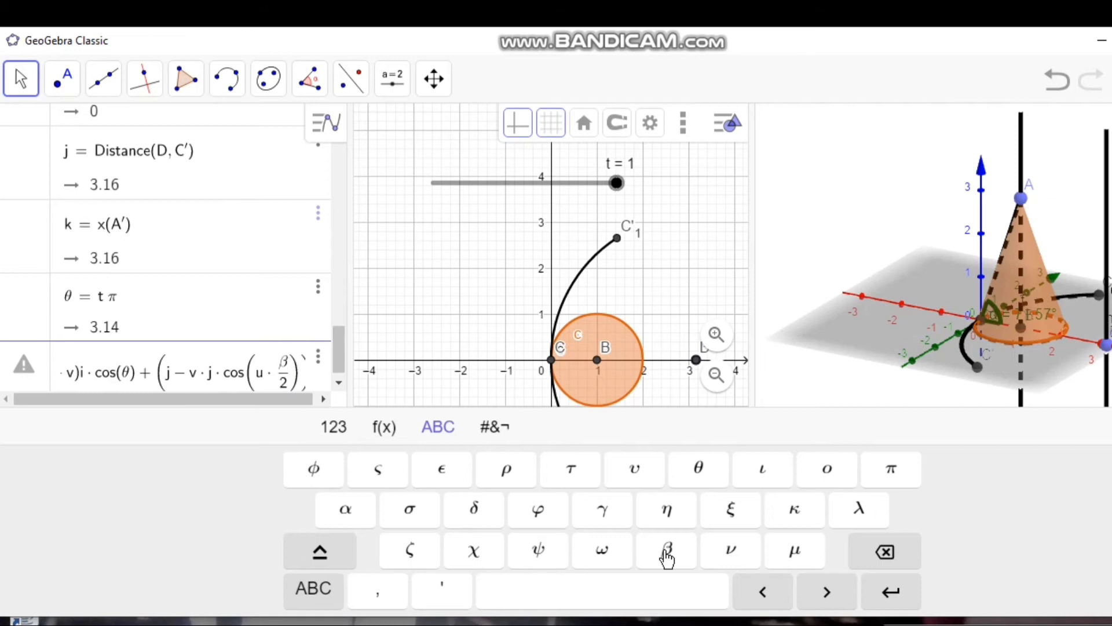
key(Right)
key(Right)
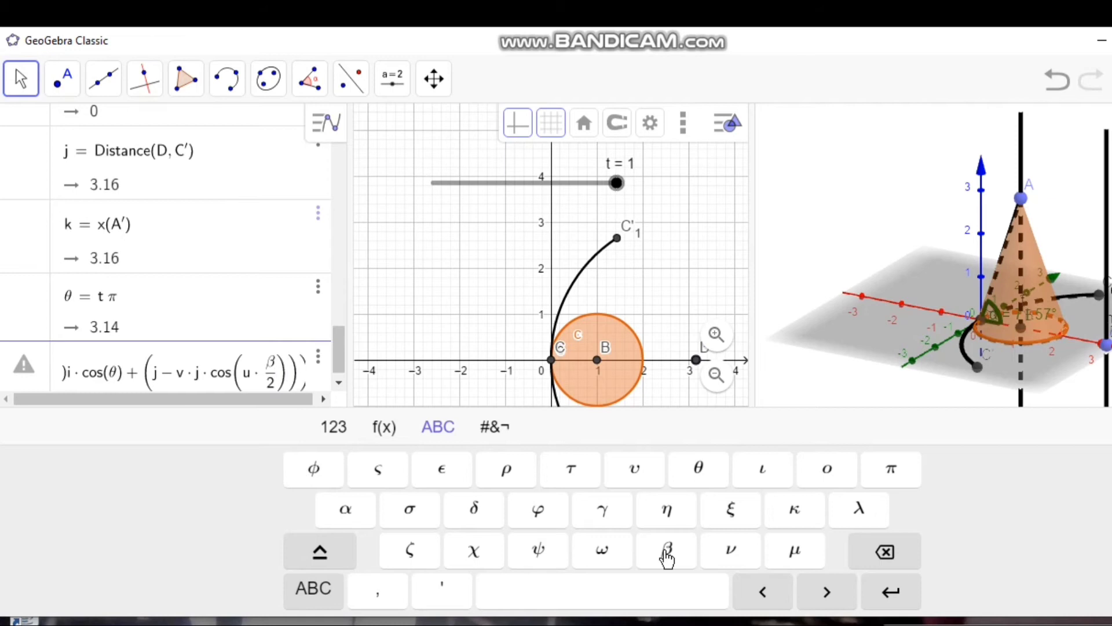
Step: Complete the surface's third expression by multiplying the added factor by sin(θ)
text(sin)
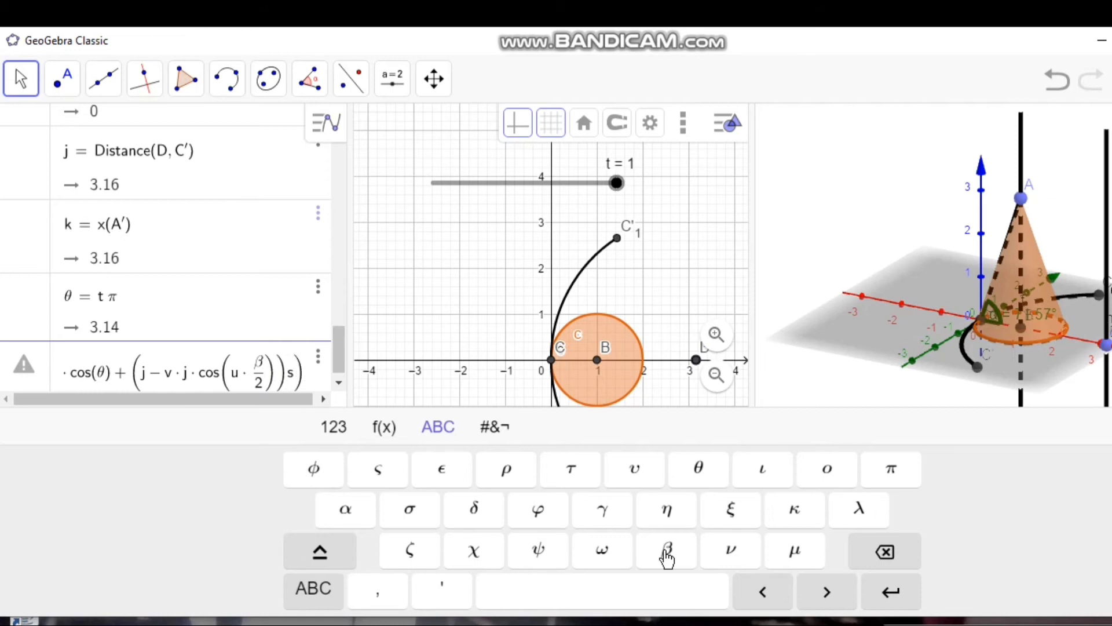
text(()
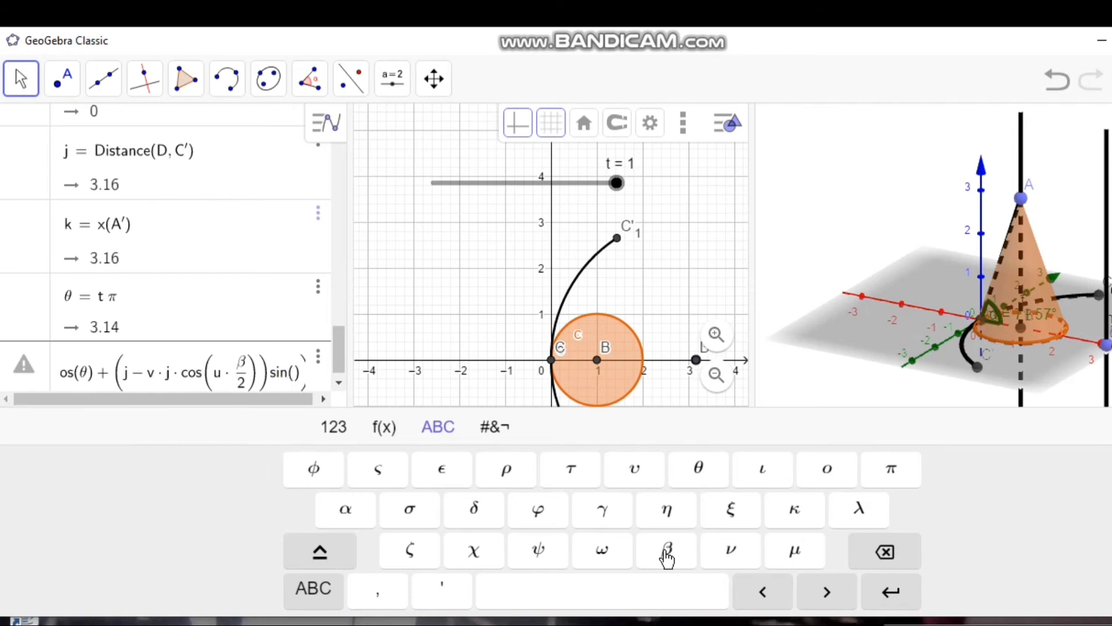
click(697, 476)
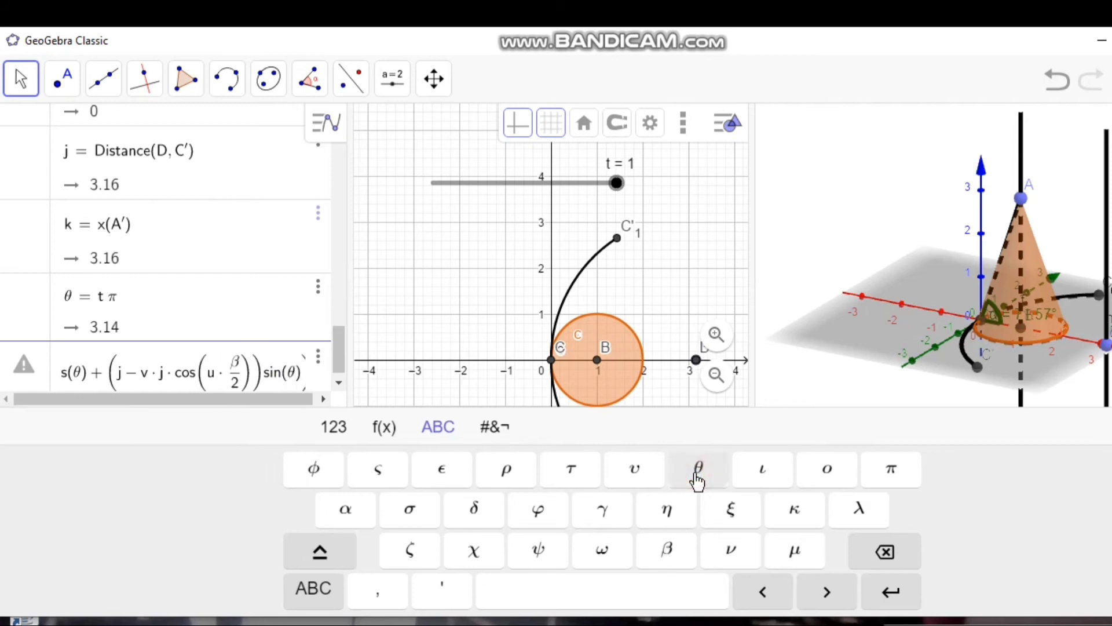
key(Right)
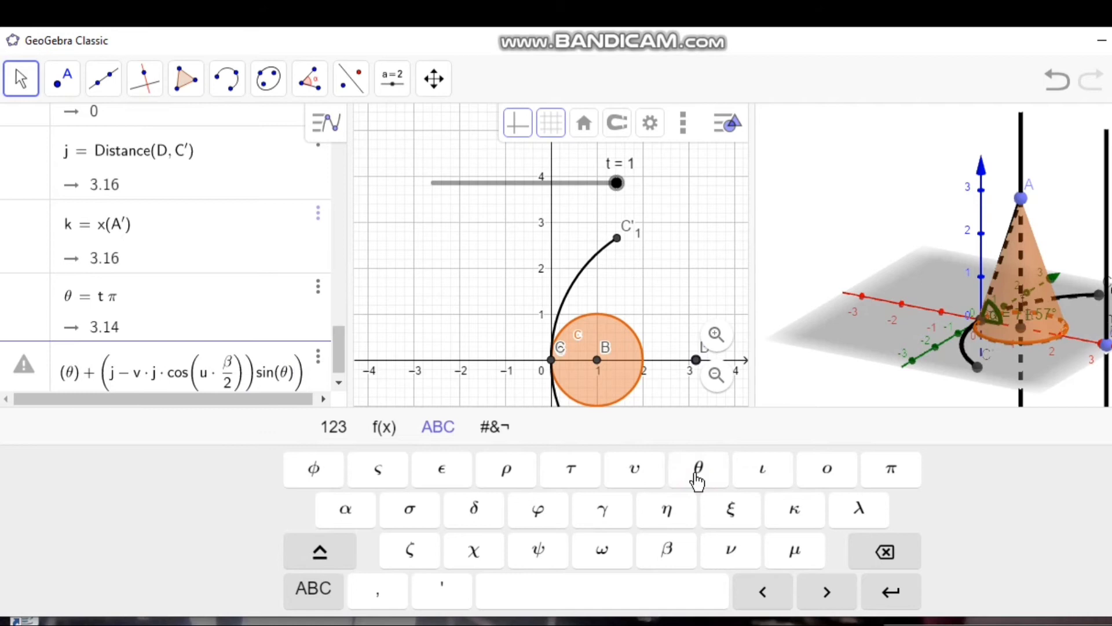
Step: Set the surface parameter ranges to u from −1 to 1 and v from 0 to 1, and create the surface
text(,)
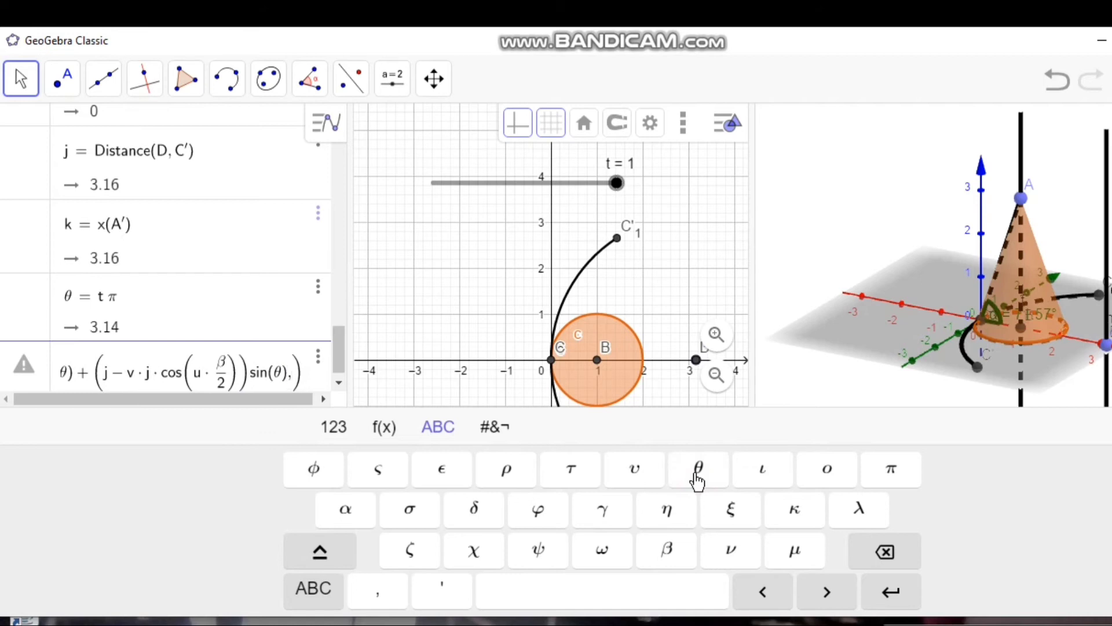
text(u,)
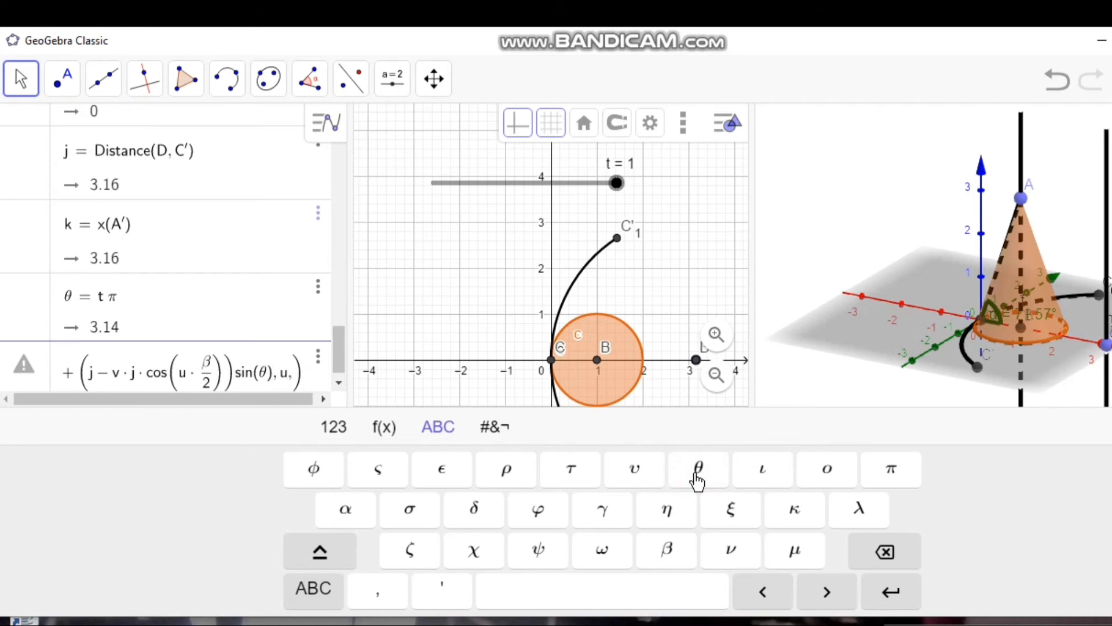
text(-1)
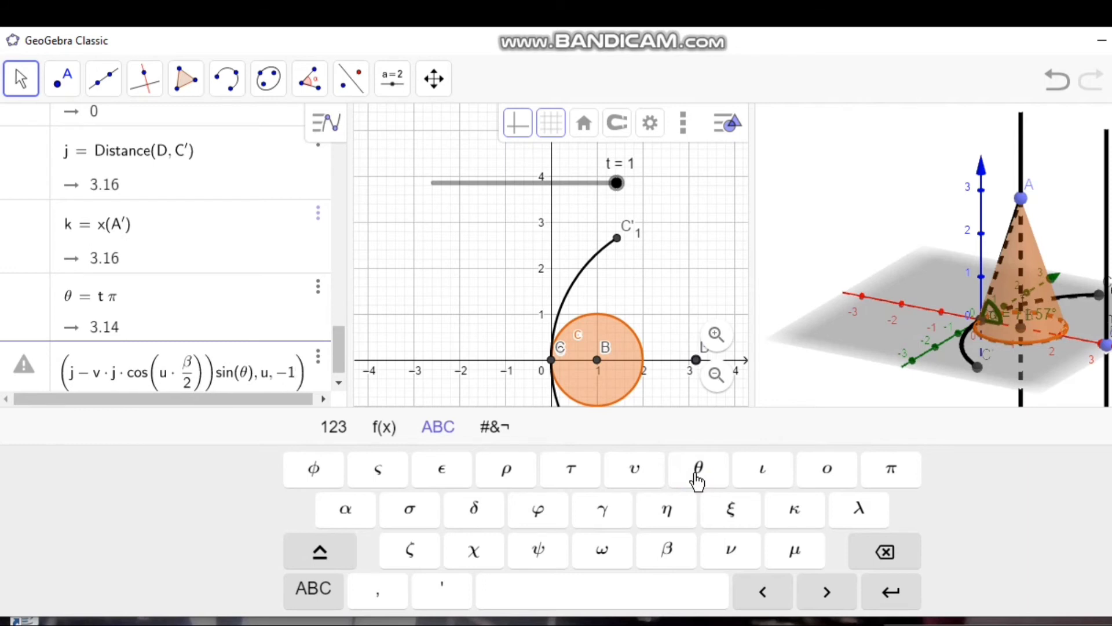
text(,1,v,0,)
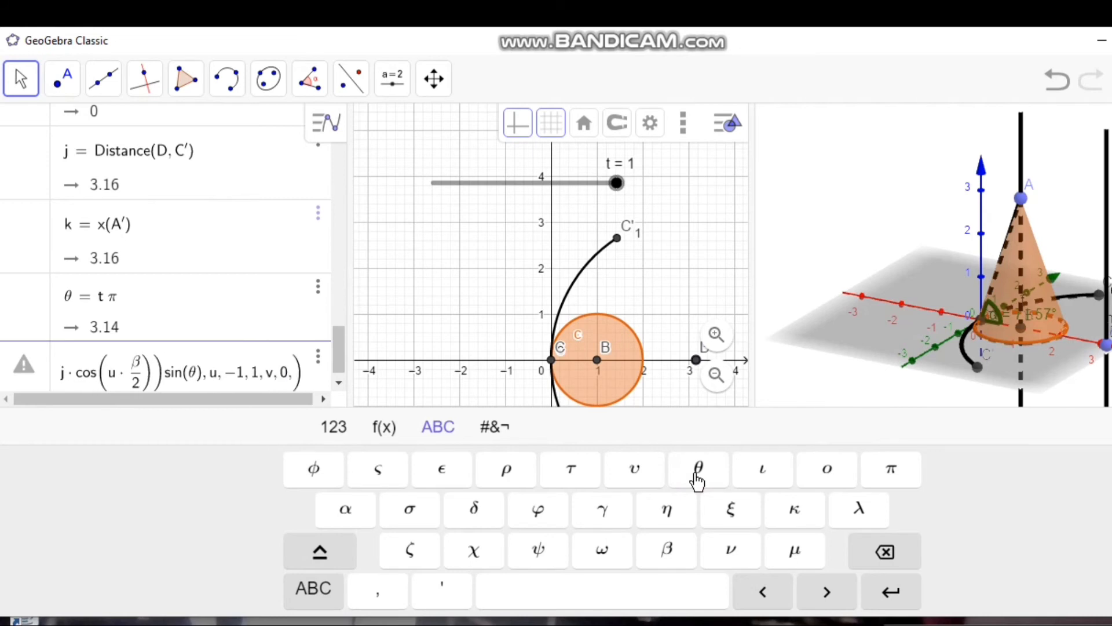
text(1)
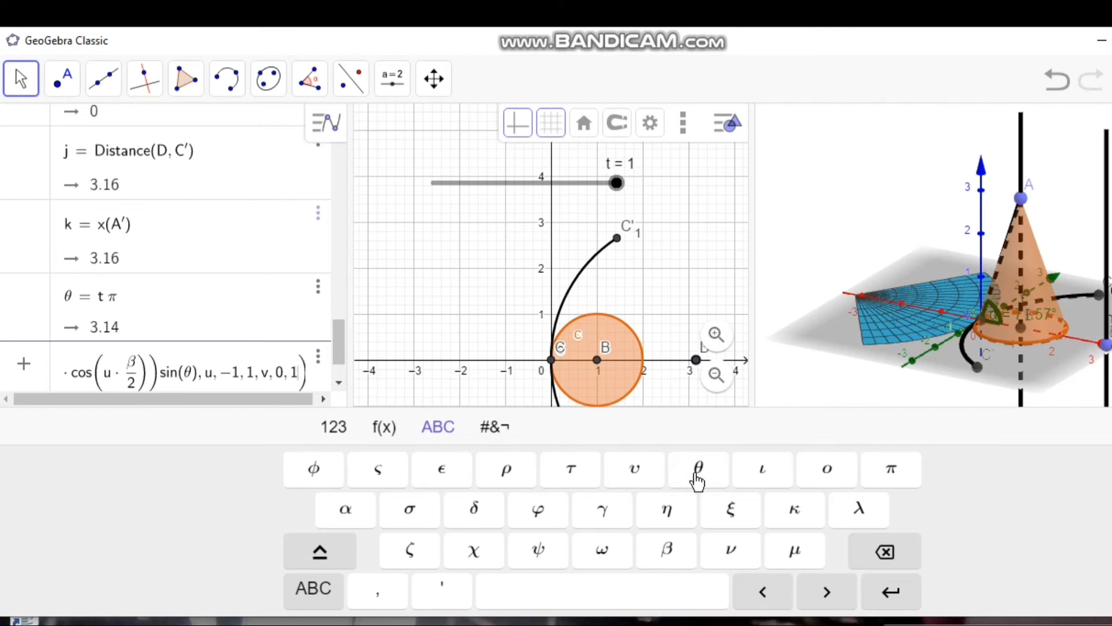
key(Return)
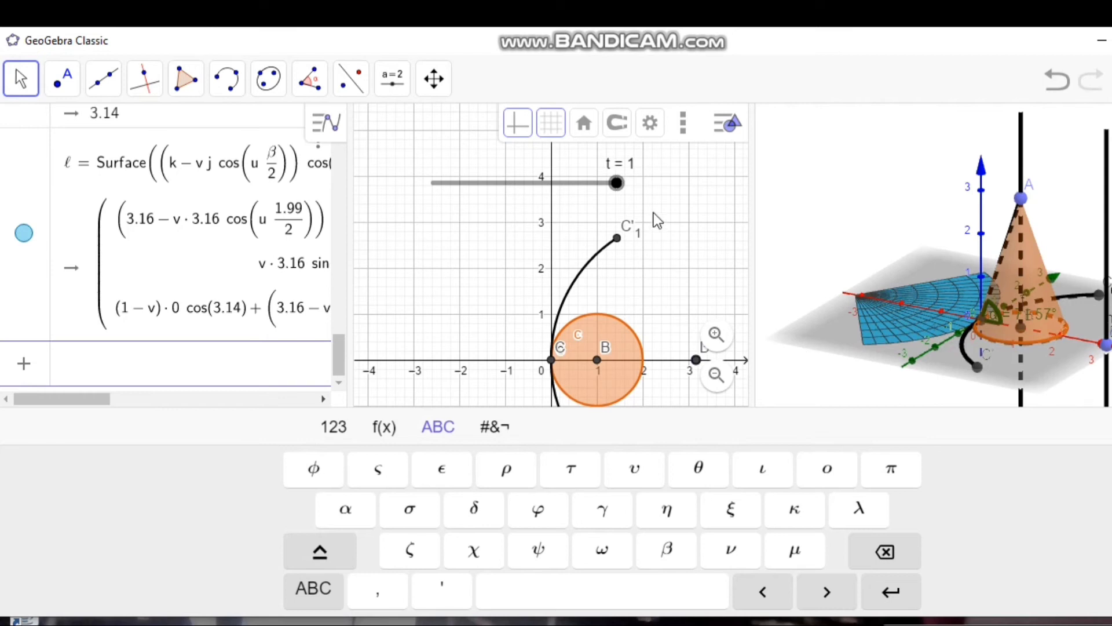
Step: Vary slider t down to 0.4 and back to 1 to examine how the surface unrolls from the cone
drag(616, 183, 514, 203)
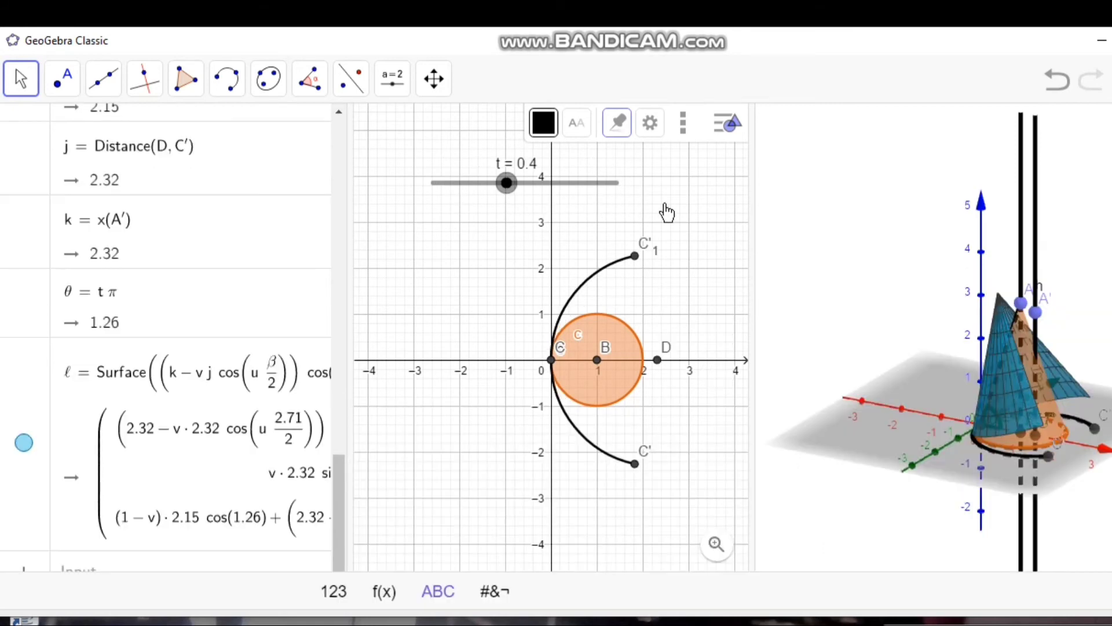
drag(693, 210, 717, 207)
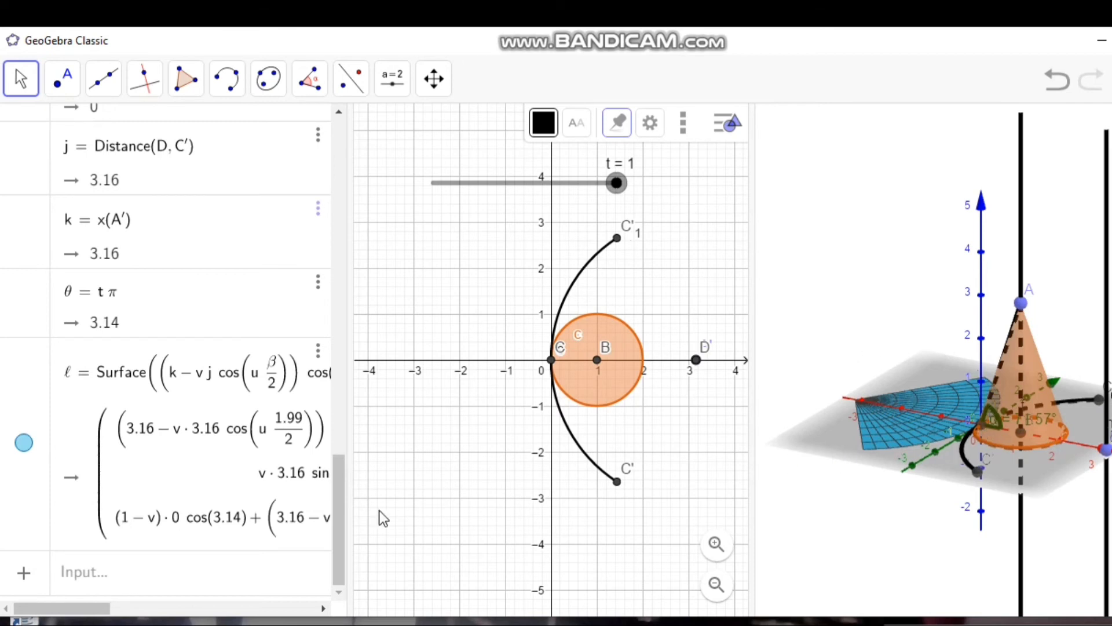
Step: Begin a new Curve command with the factor (k − j·cos(u·β/2)) in its first expression
click(216, 570)
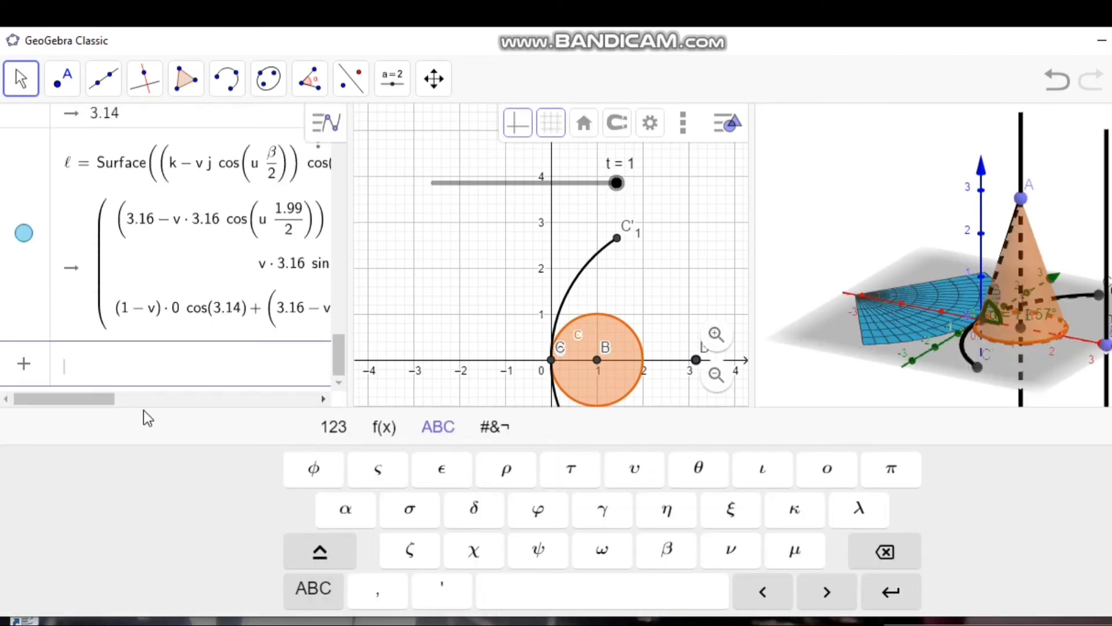
text(curve)
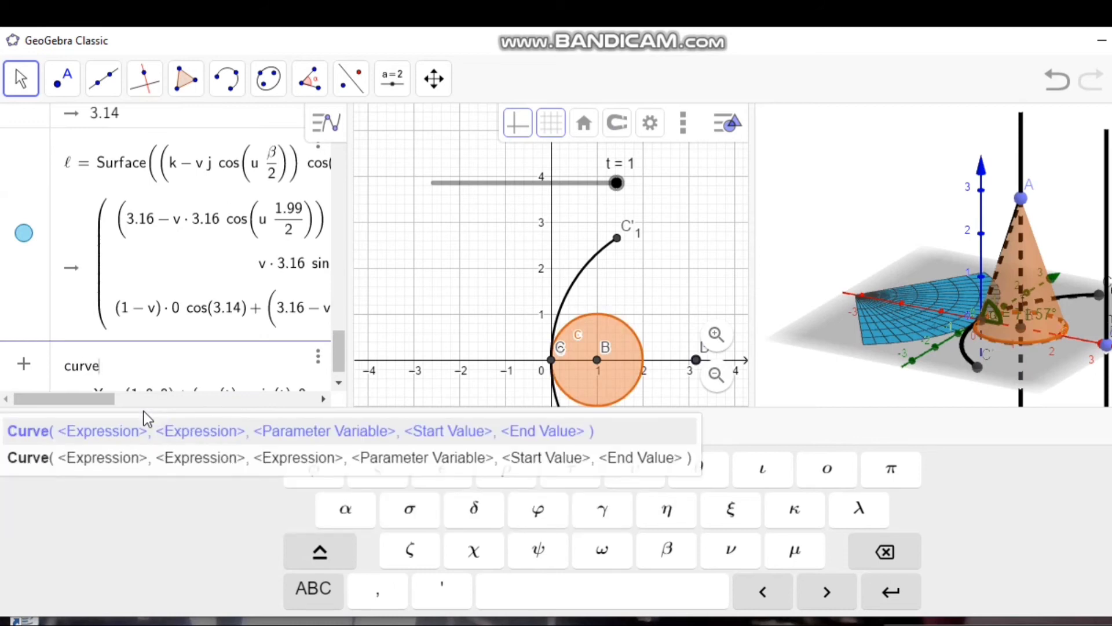
text(()
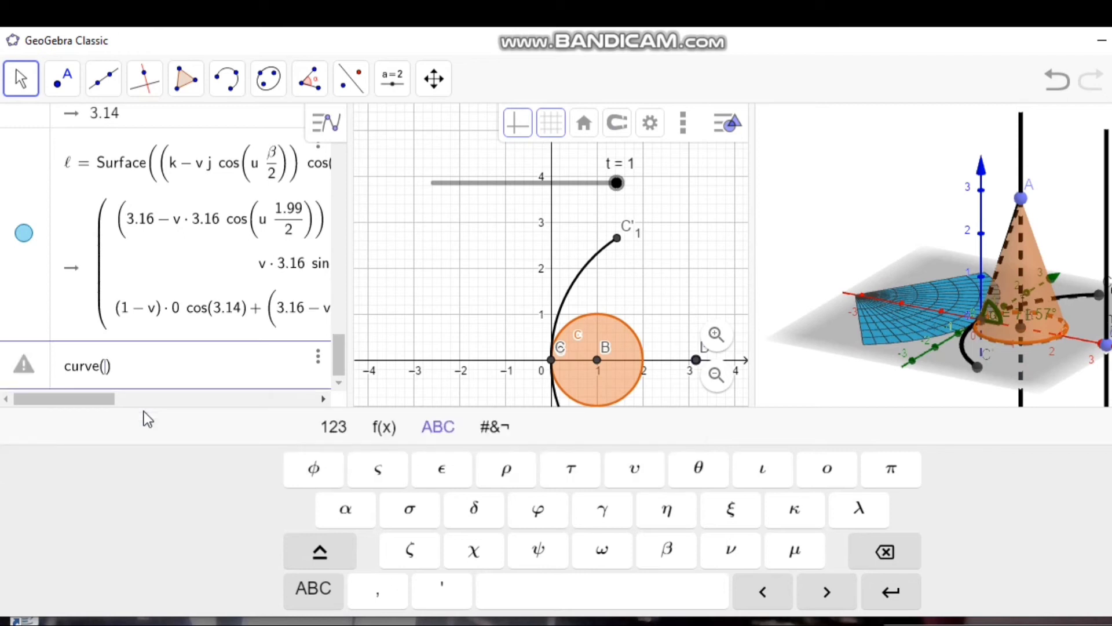
text((k)
text(-j*)
text(co)
text(s)
key(Return)
text(u*)
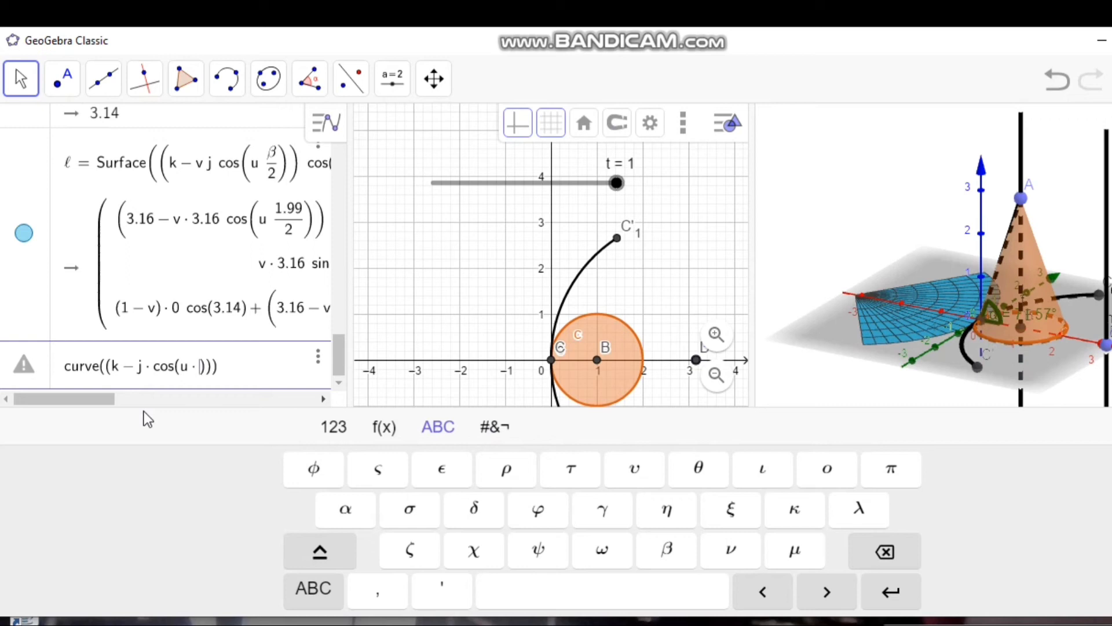
click(668, 551)
text(/2)
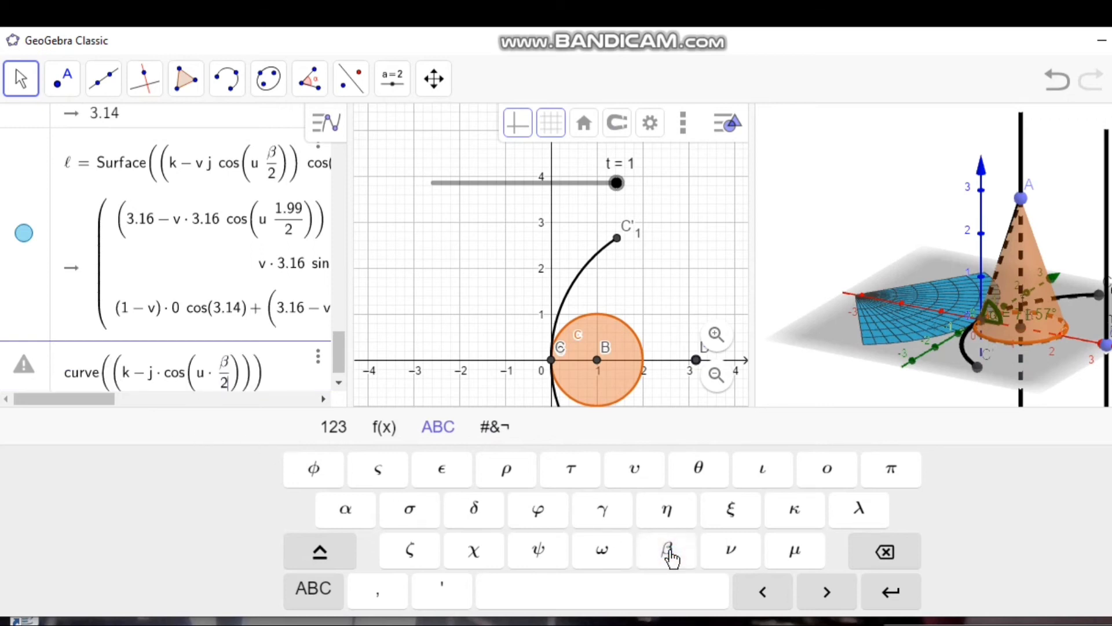
Step: Complete the curve's first expression by multiplying the factor by cos(θ)
key(Up)
key(Right)
key(Right)
text(cos)
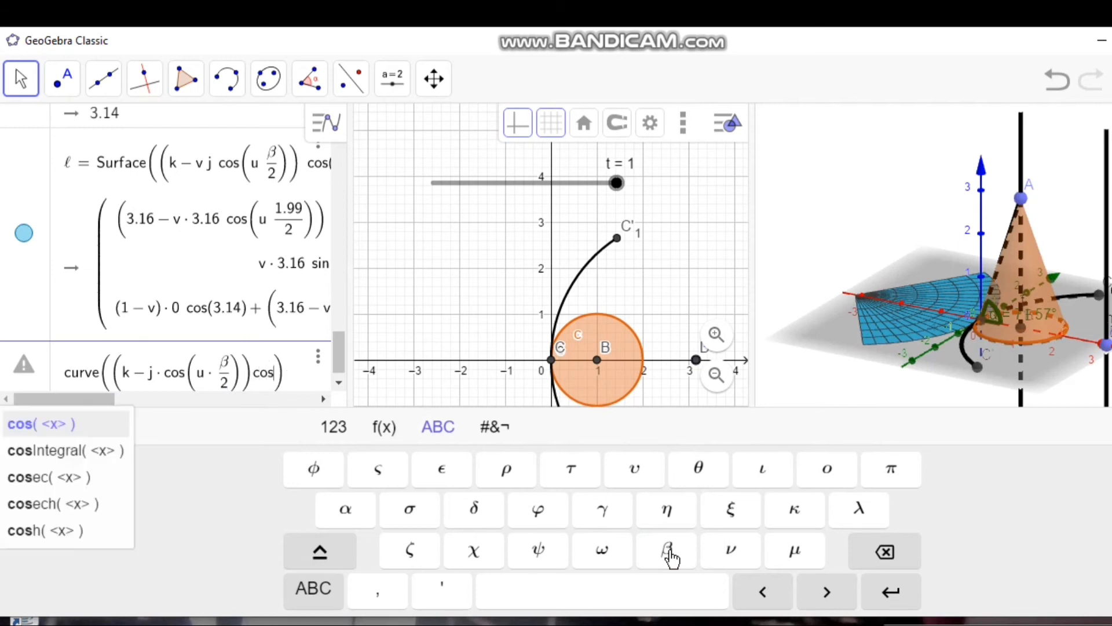
text(()
click(704, 483)
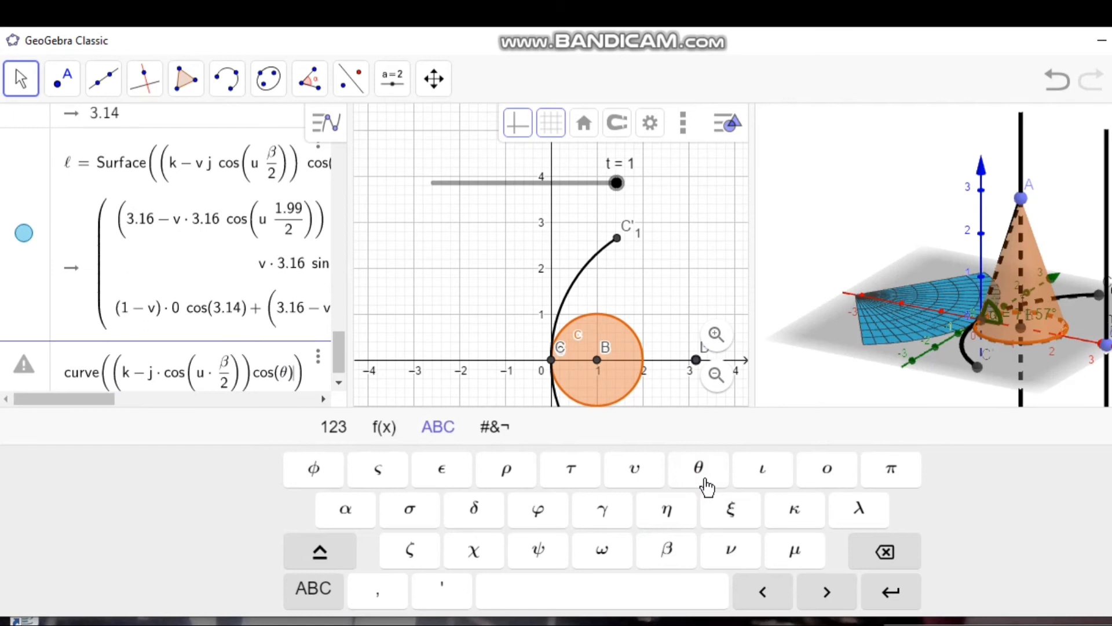
Step: Enter j·sin(u·β/2) as the second expression of the Curve command
text(,j)
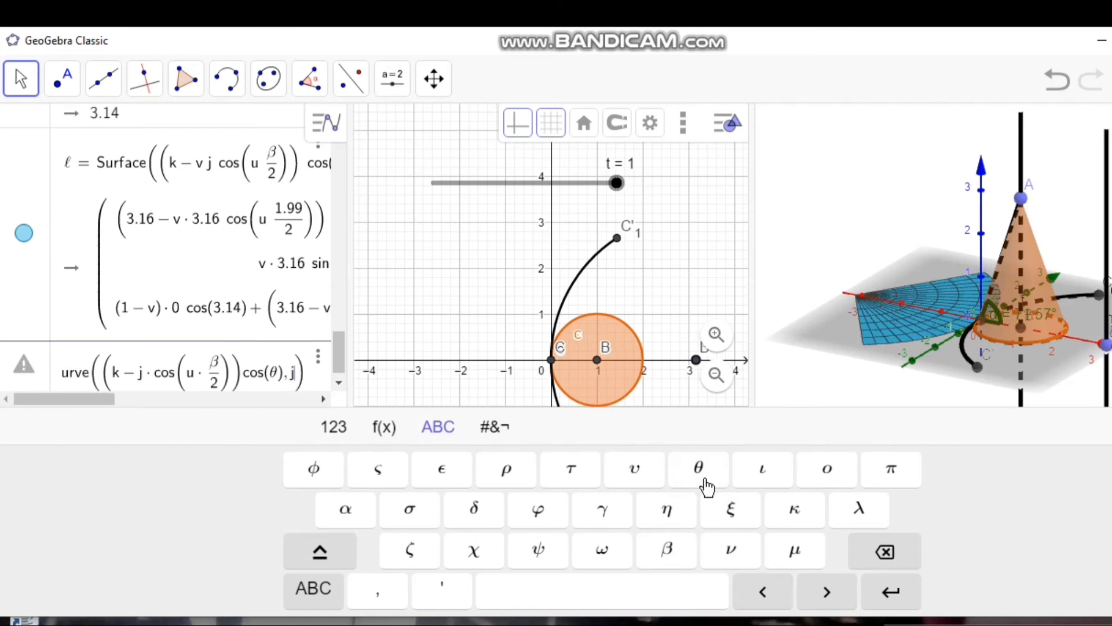
text(*)
text(sin)
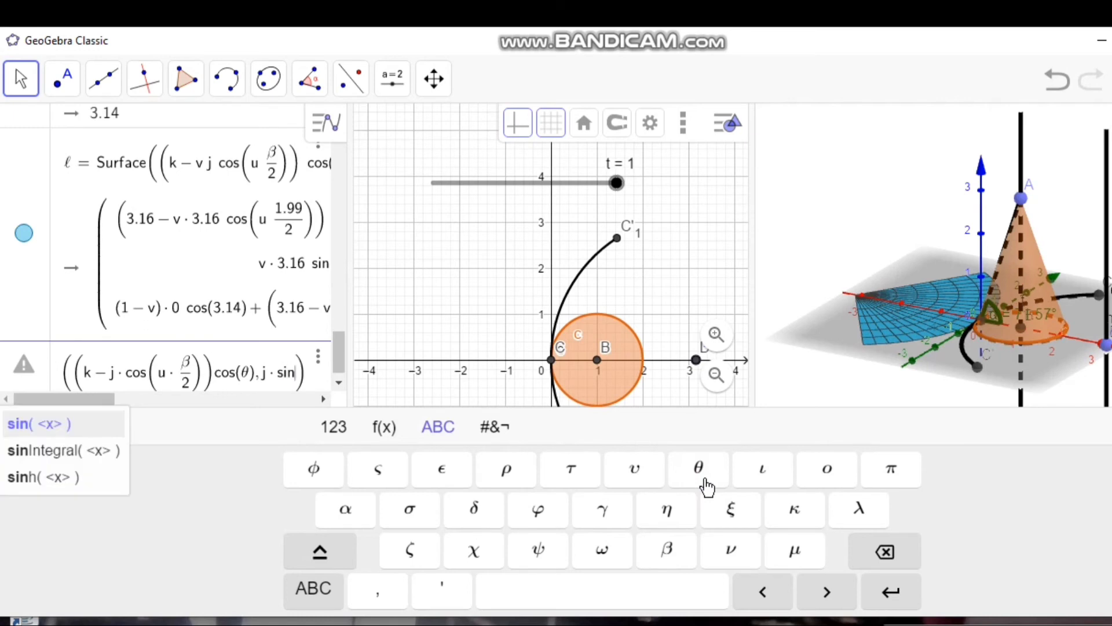
text((u)
text(*)
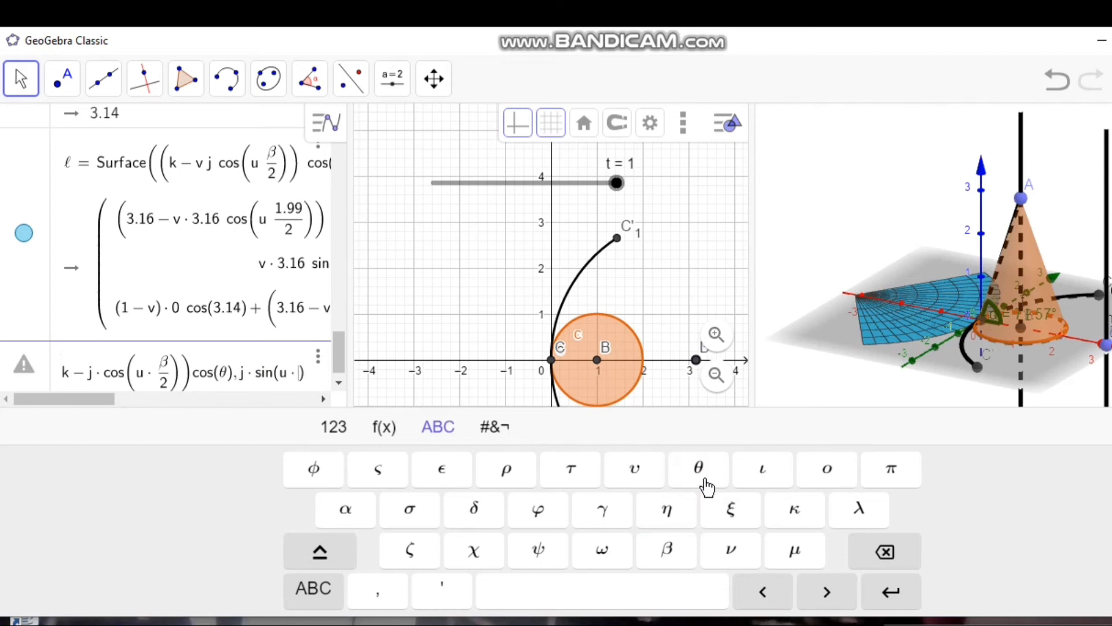
click(669, 558)
text(/2)
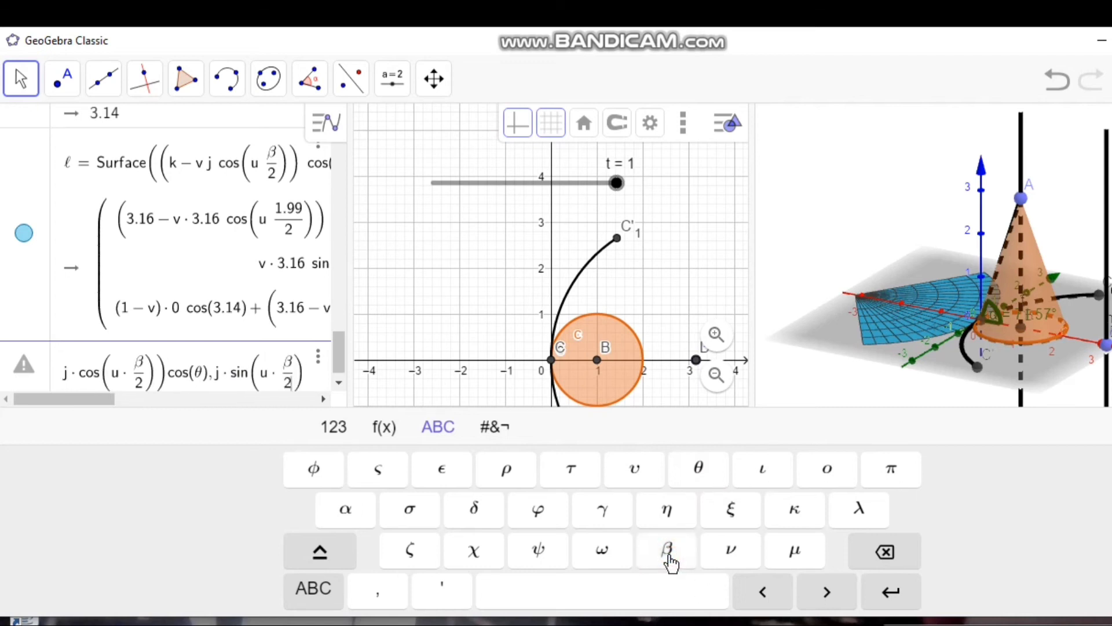
key(Right)
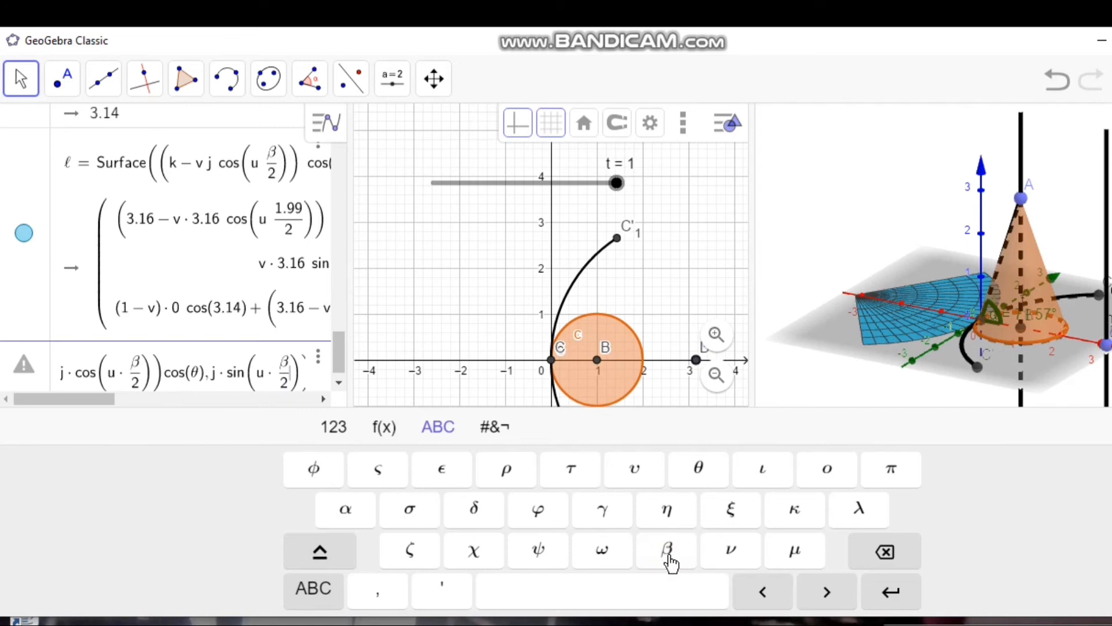
key(Right)
text(,)
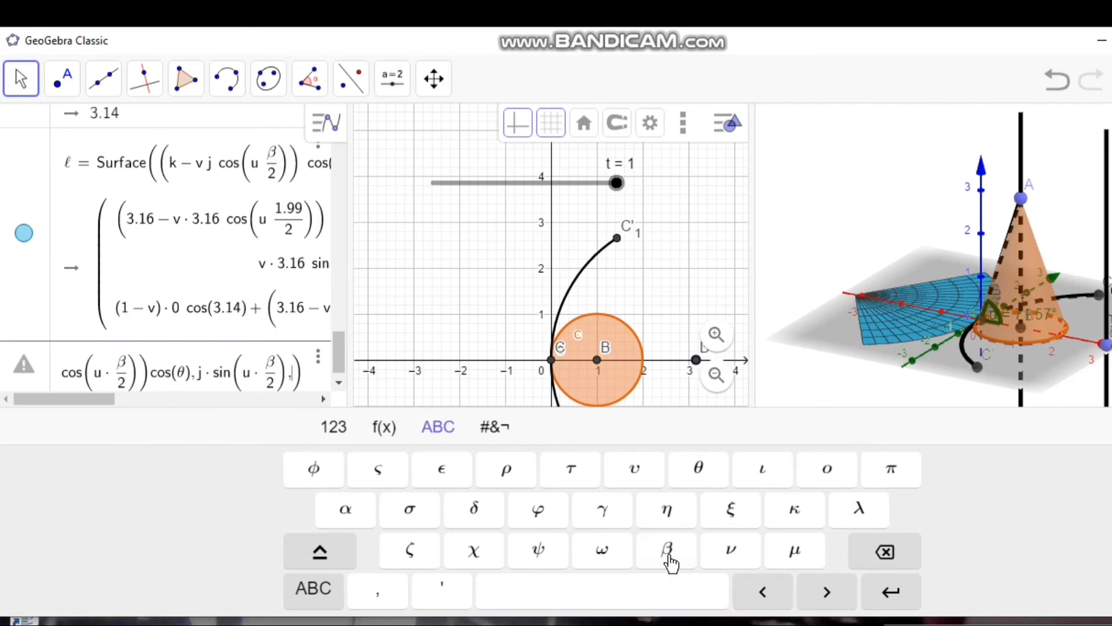
text((k)
text(-j)
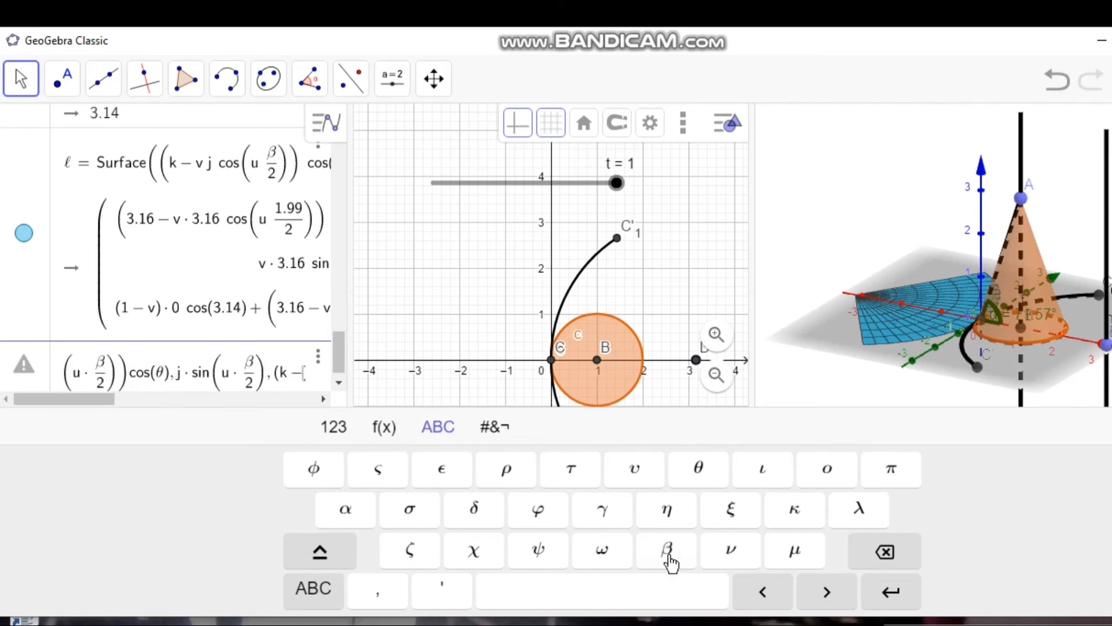
text(*)
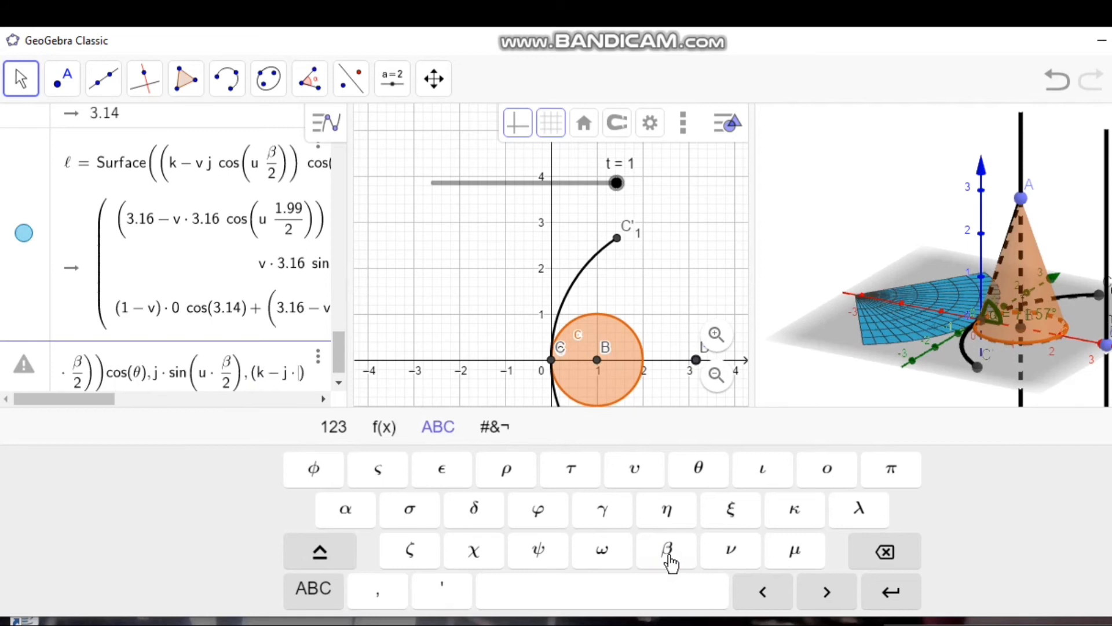
text(cos)
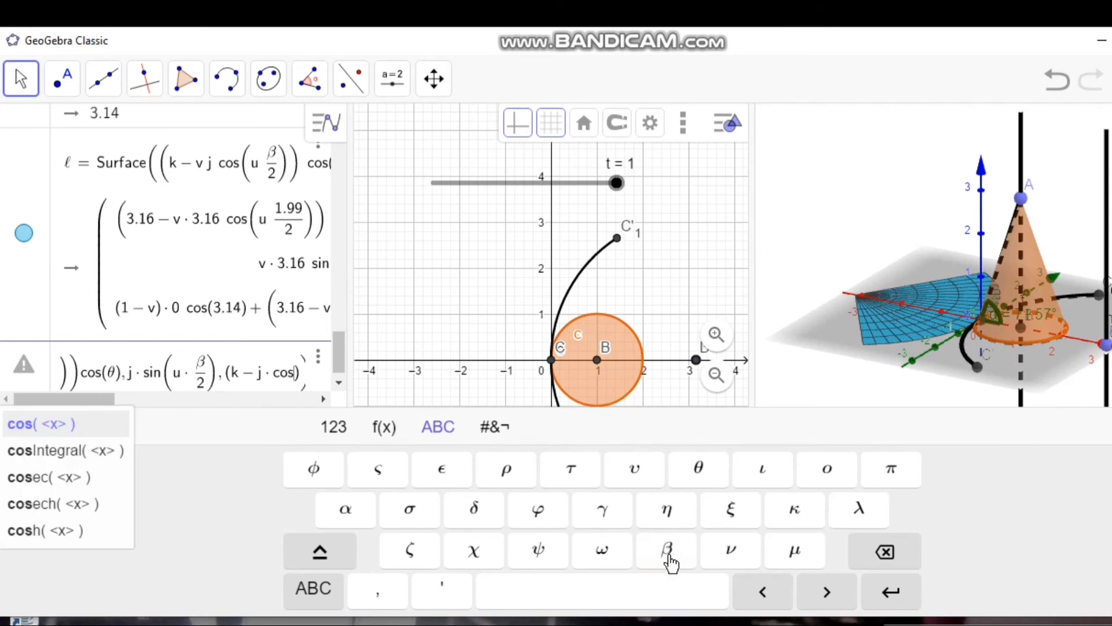
text((u*)
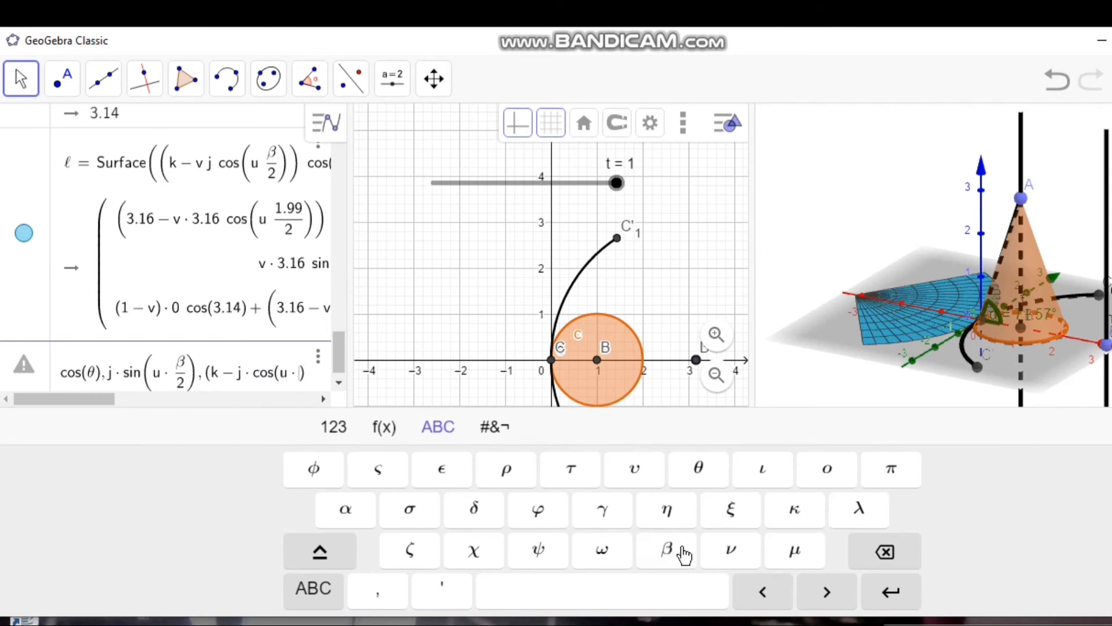
Step: Enter (k − j·cos(u·β/2))·sin(θ) as the third expression of the Curve command
click(675, 553)
text(/2)
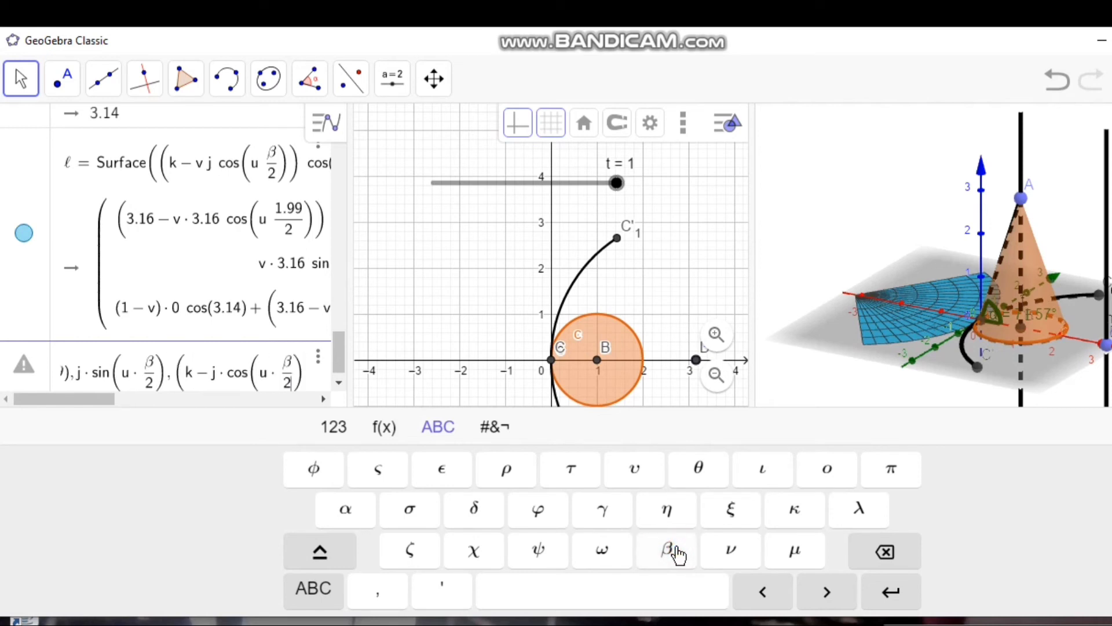
text()))
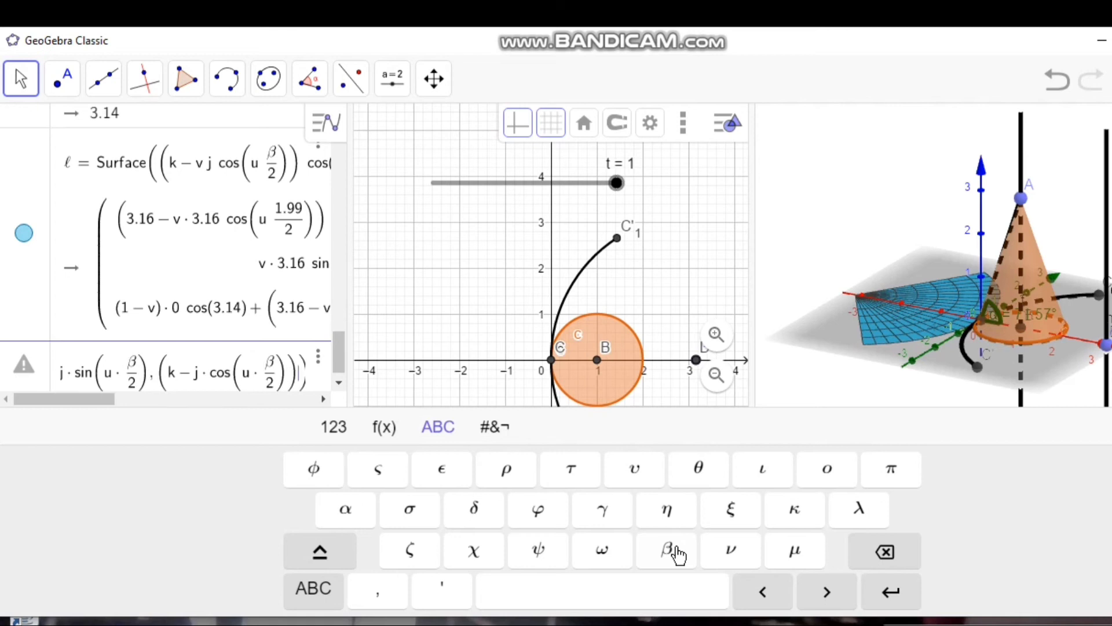
text(sin()
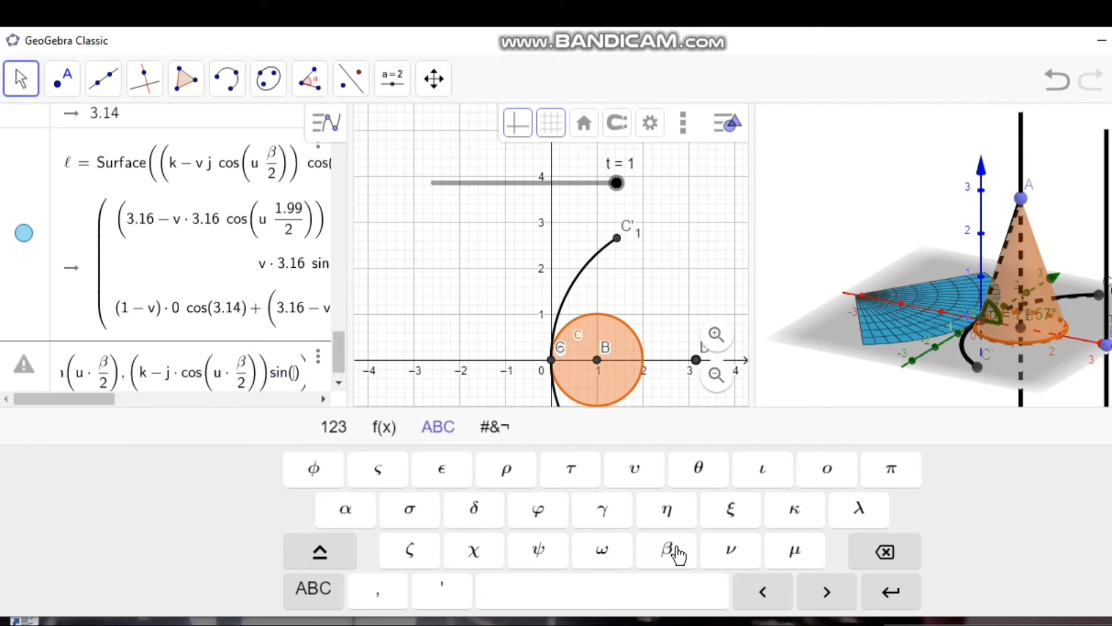
click(699, 472)
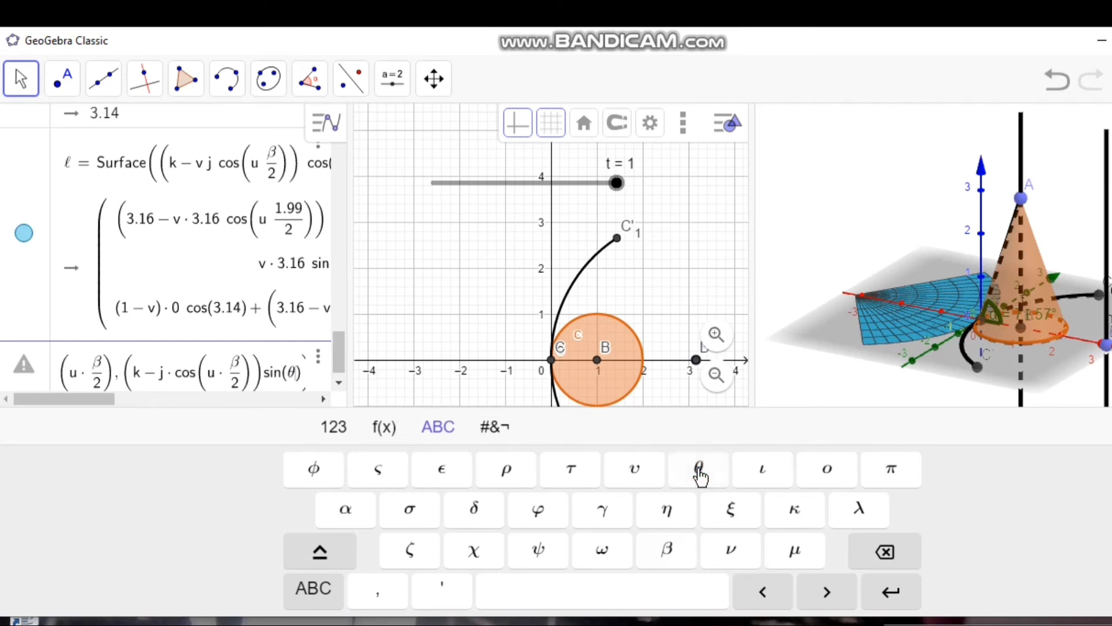
key(Right)
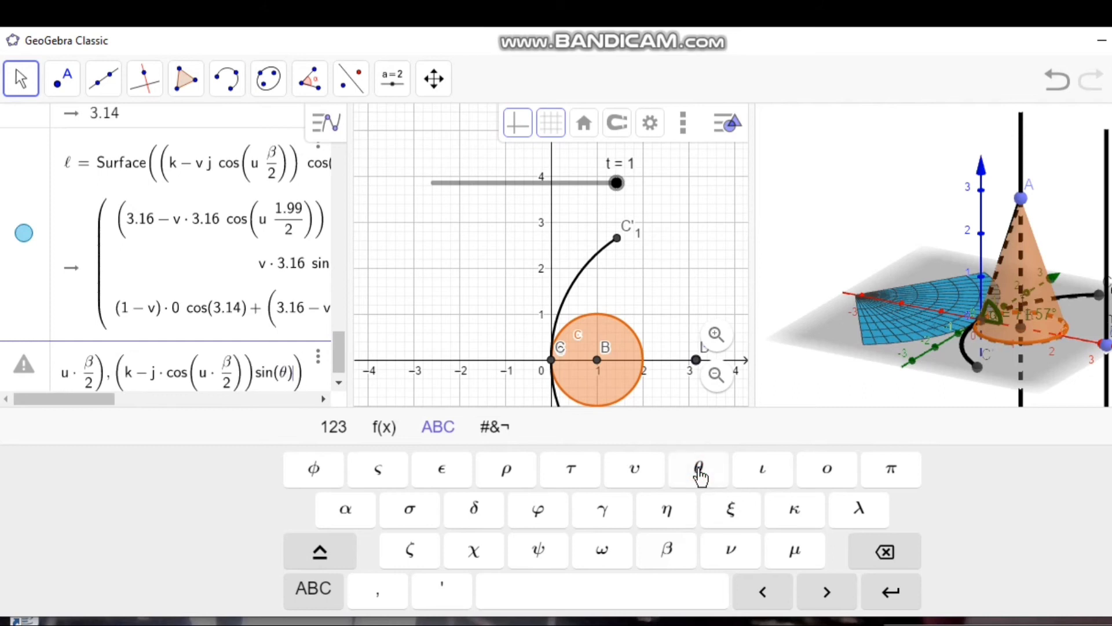
Step: Set the curve parameter to u with a range from −1 to 1, and create the curve
text(,u)
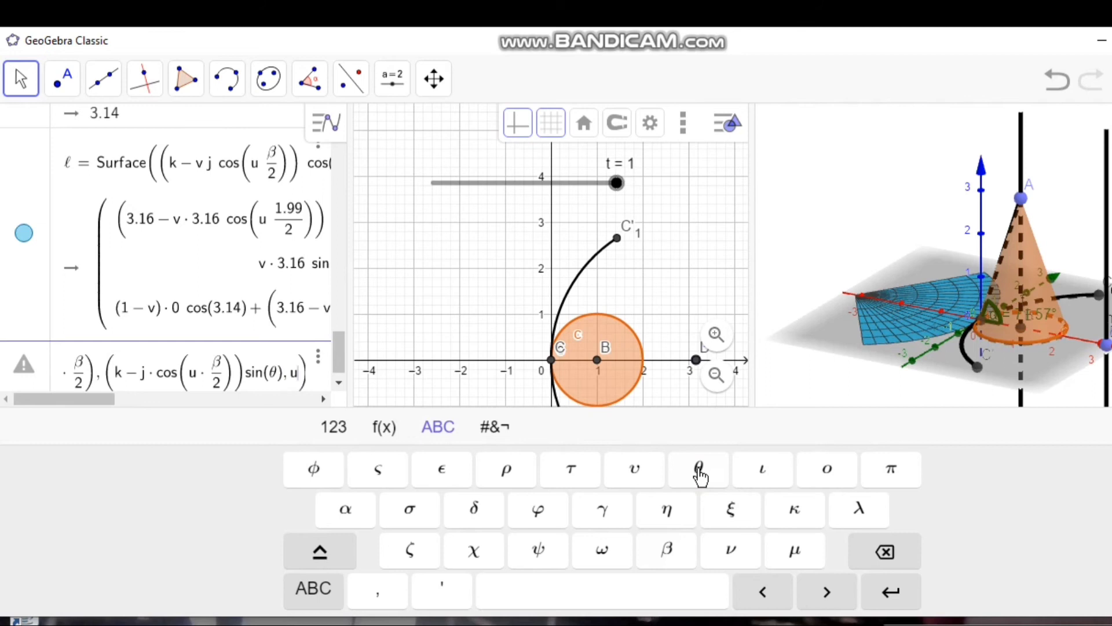
text(,-1)
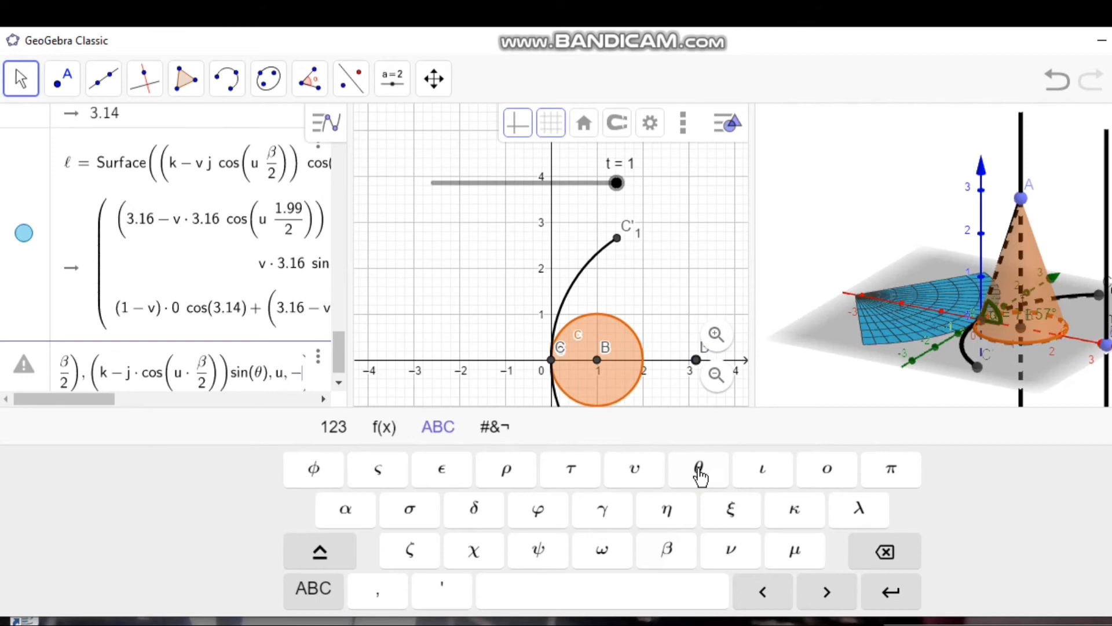
text(,1)
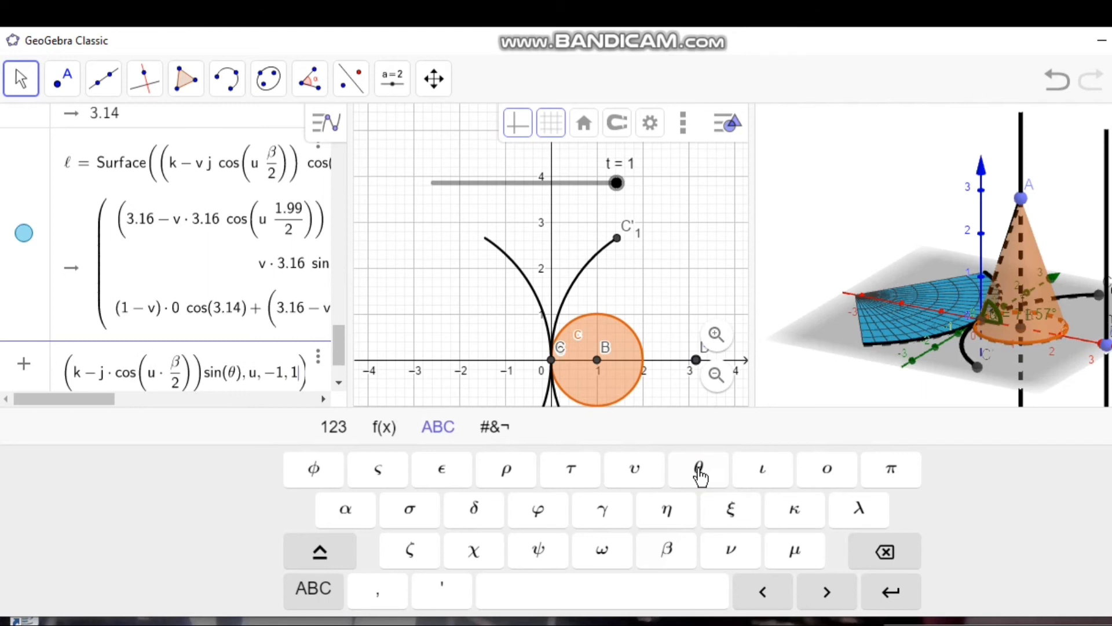
key(Return)
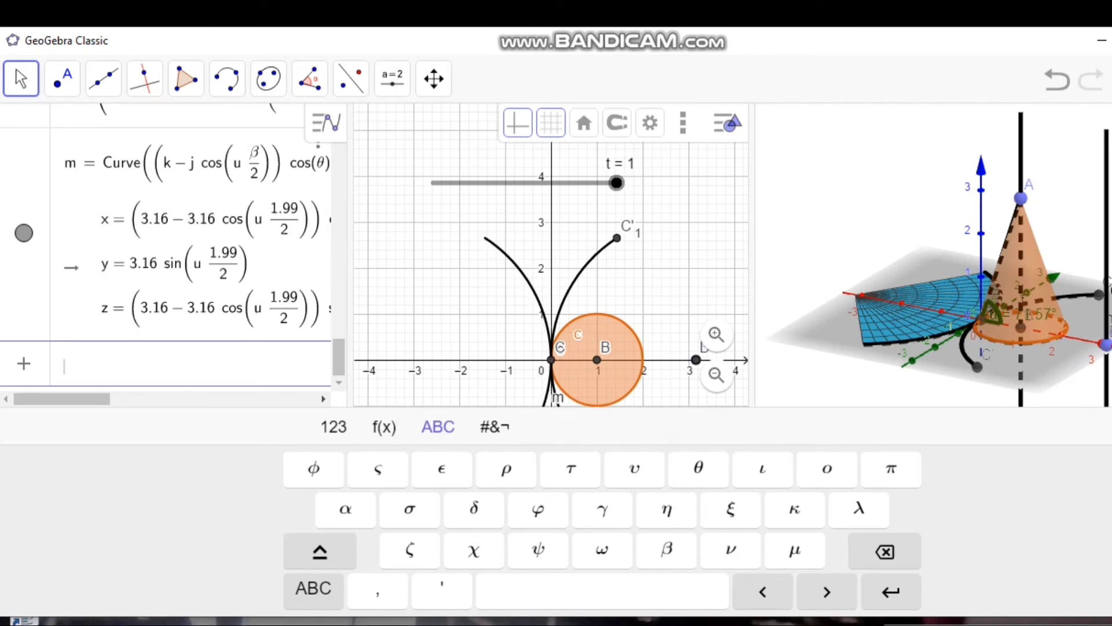
Step: Vary slider t and return it to 1 to examine how the new curve follows the surface's edge
click(1111, 428)
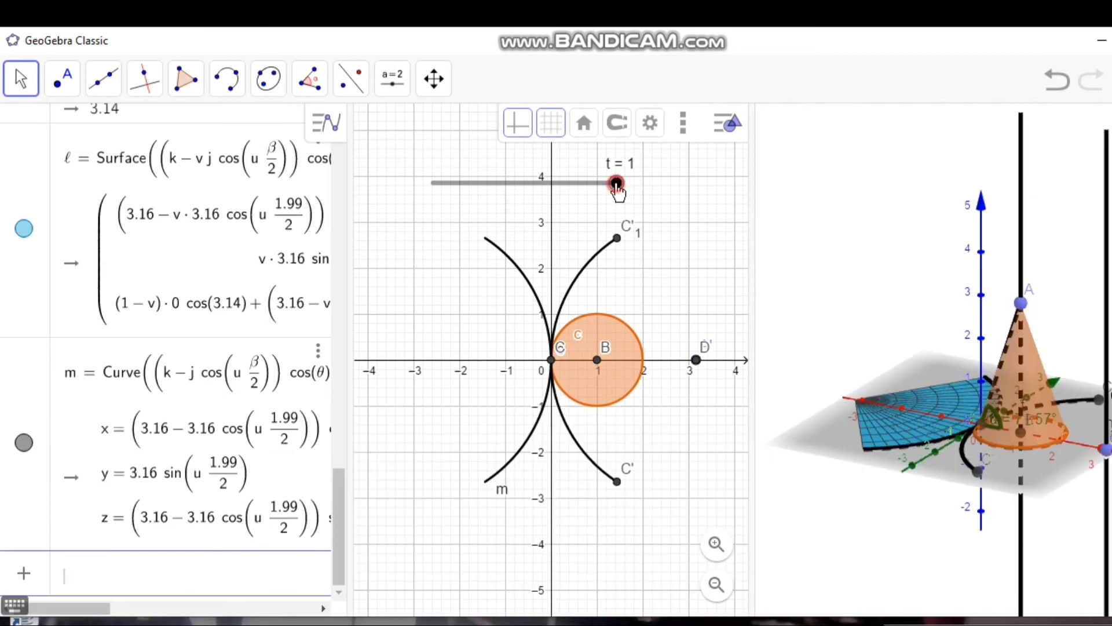
click(616, 183)
click(548, 186)
drag(548, 186, 670, 196)
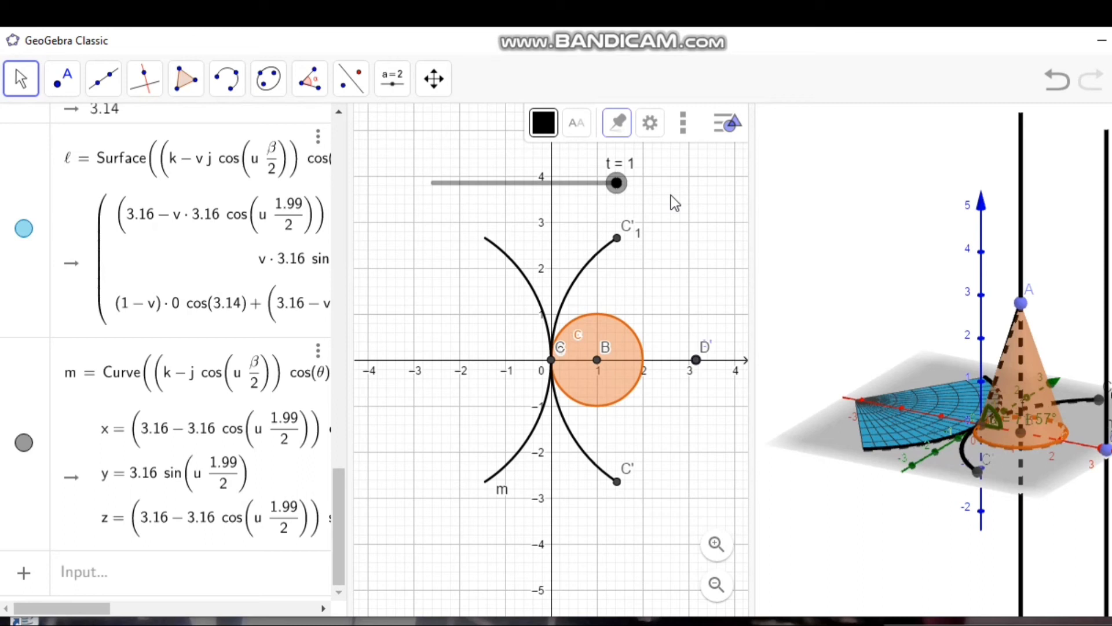
click(195, 582)
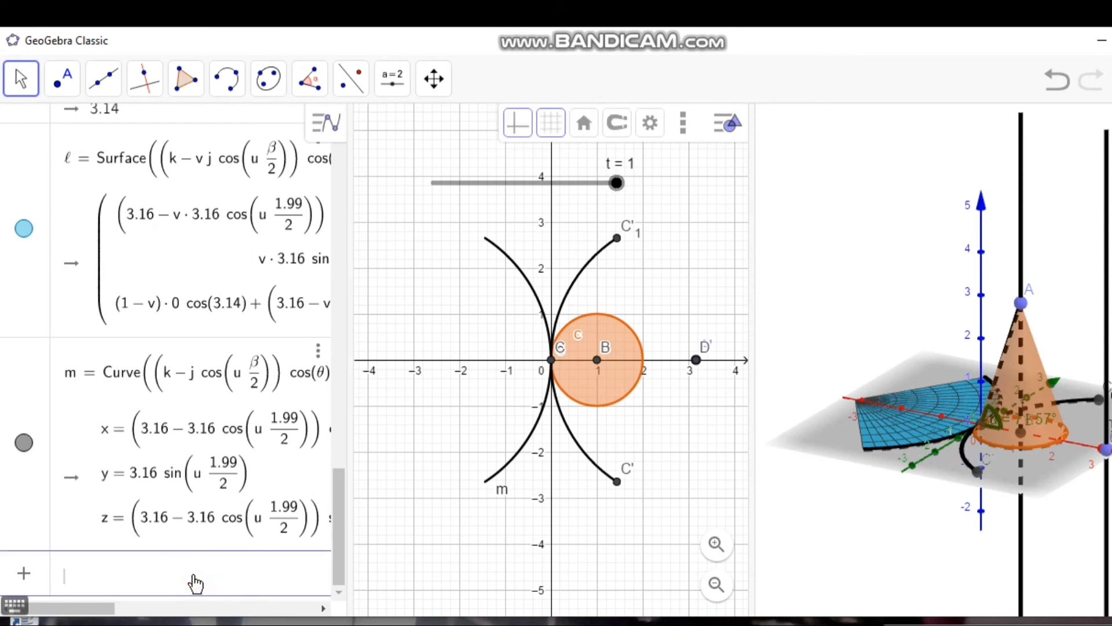
text(()
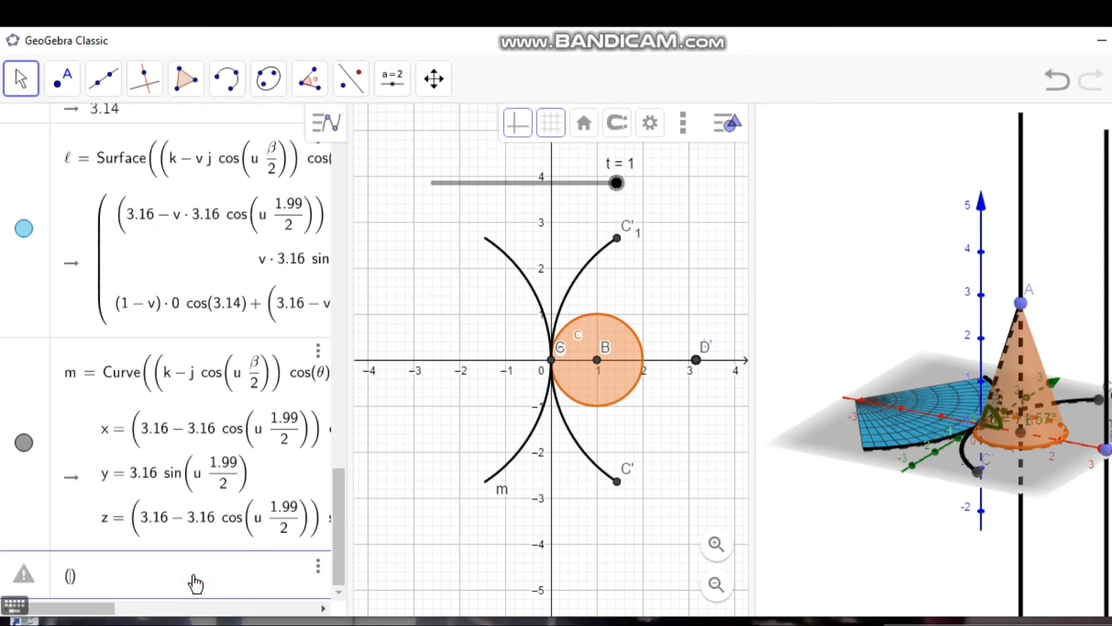
text(k*)
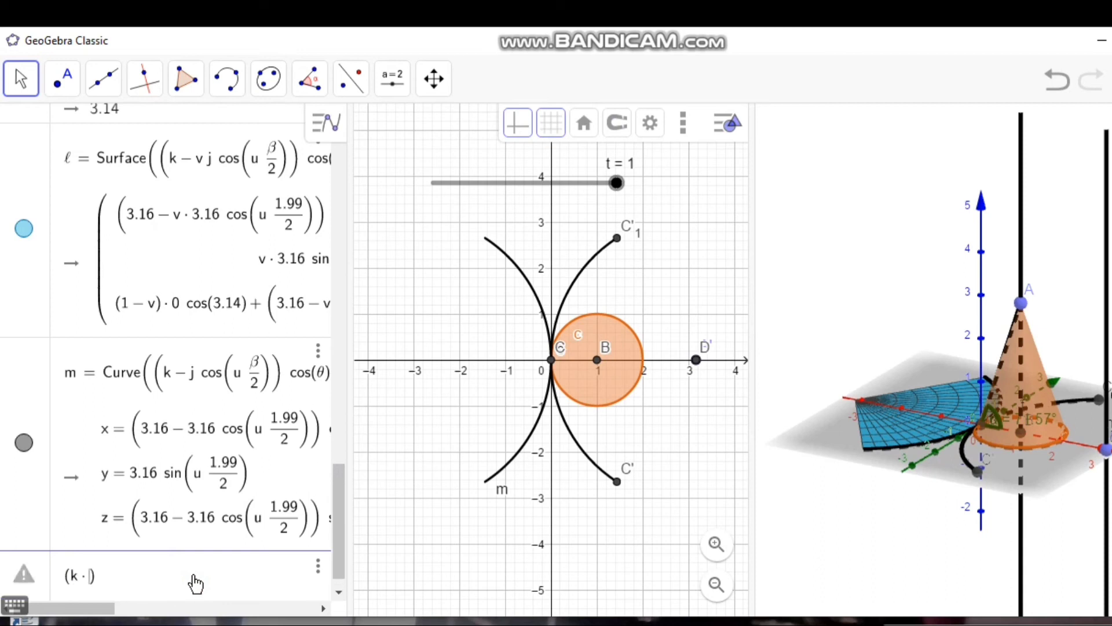
text(cos()
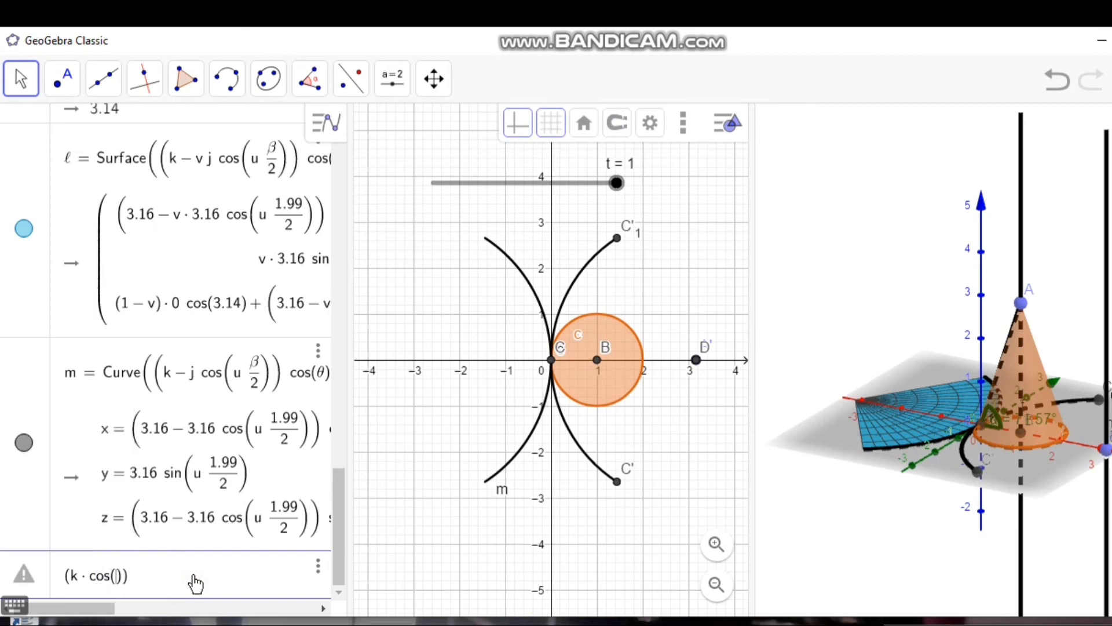
click(19, 606)
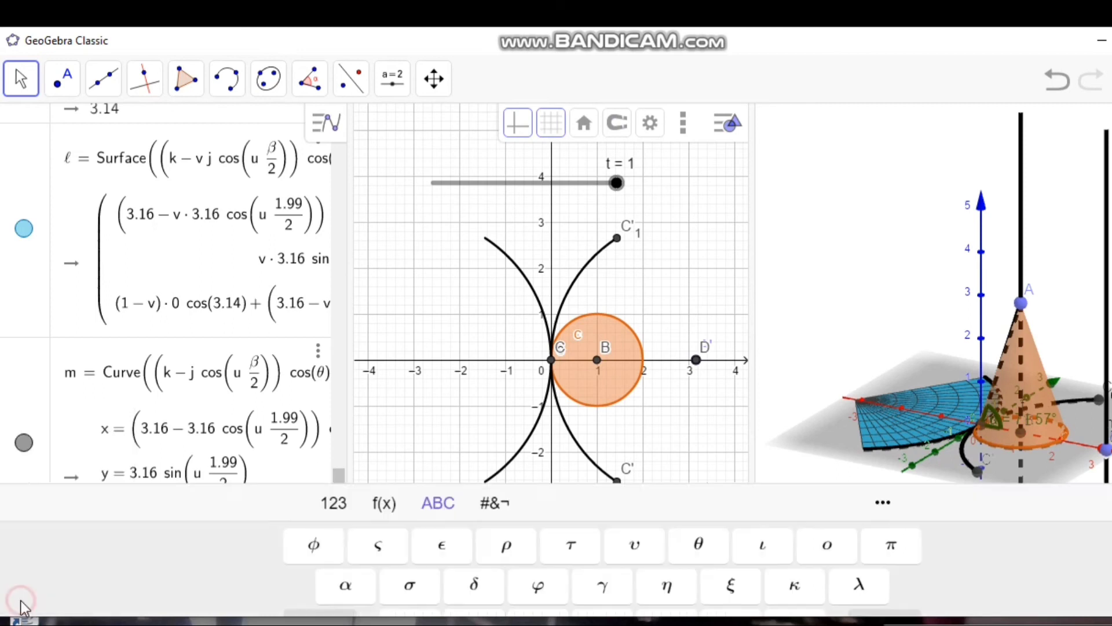
click(700, 472)
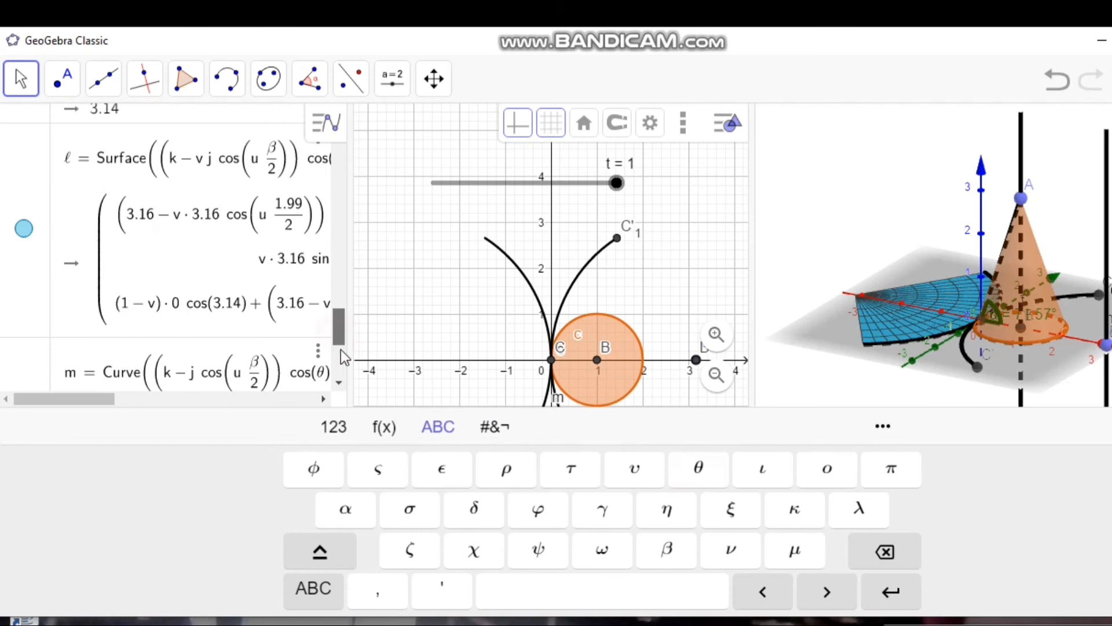
drag(342, 385, 343, 385)
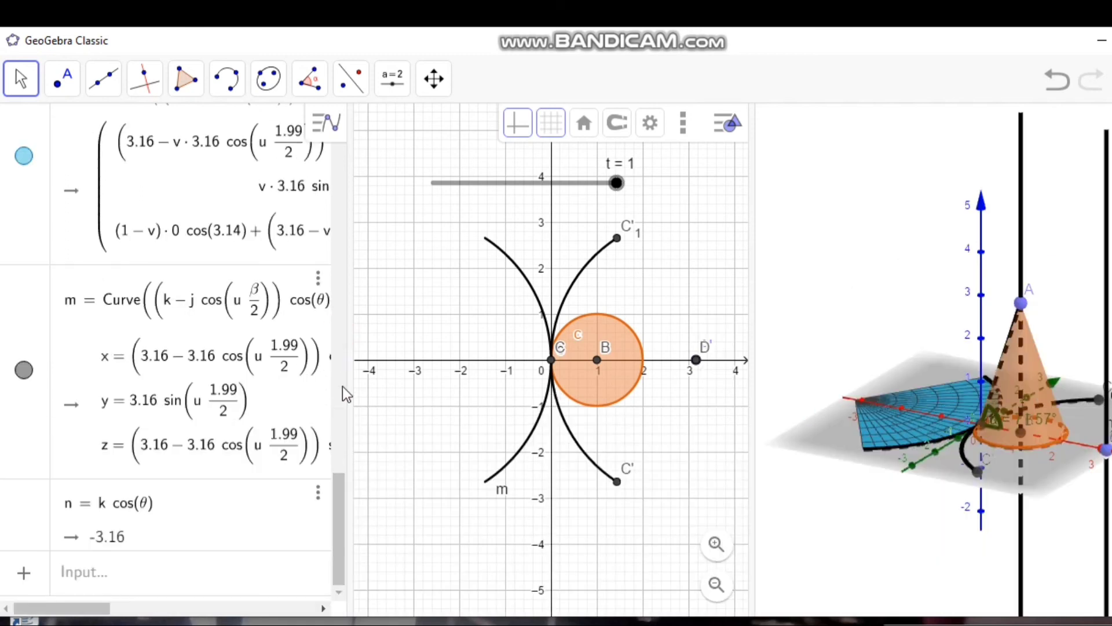
click(319, 495)
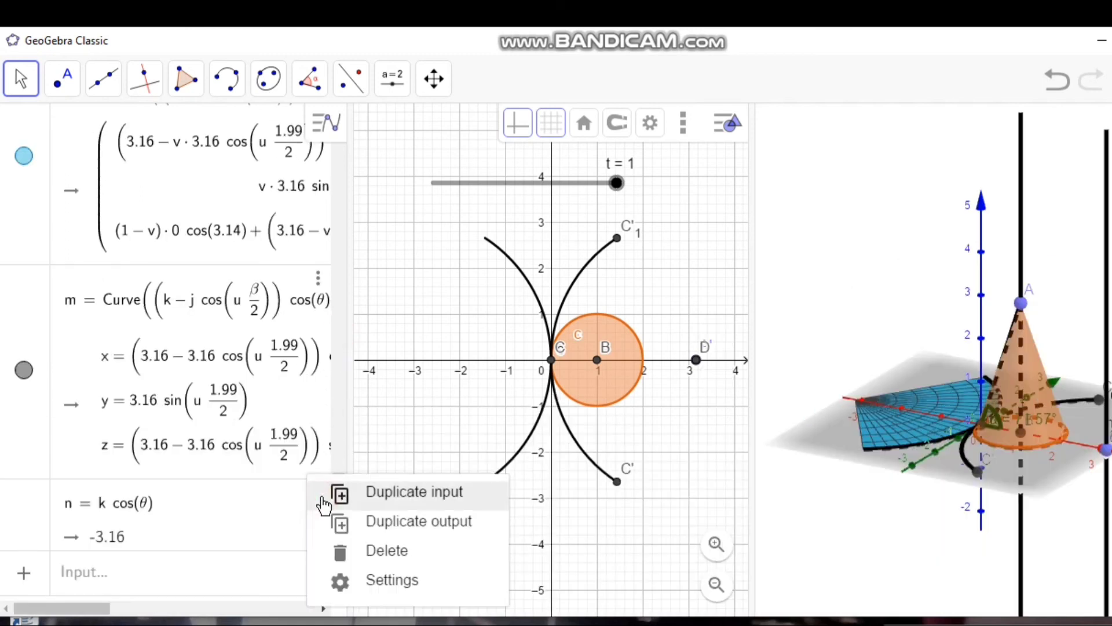
click(387, 553)
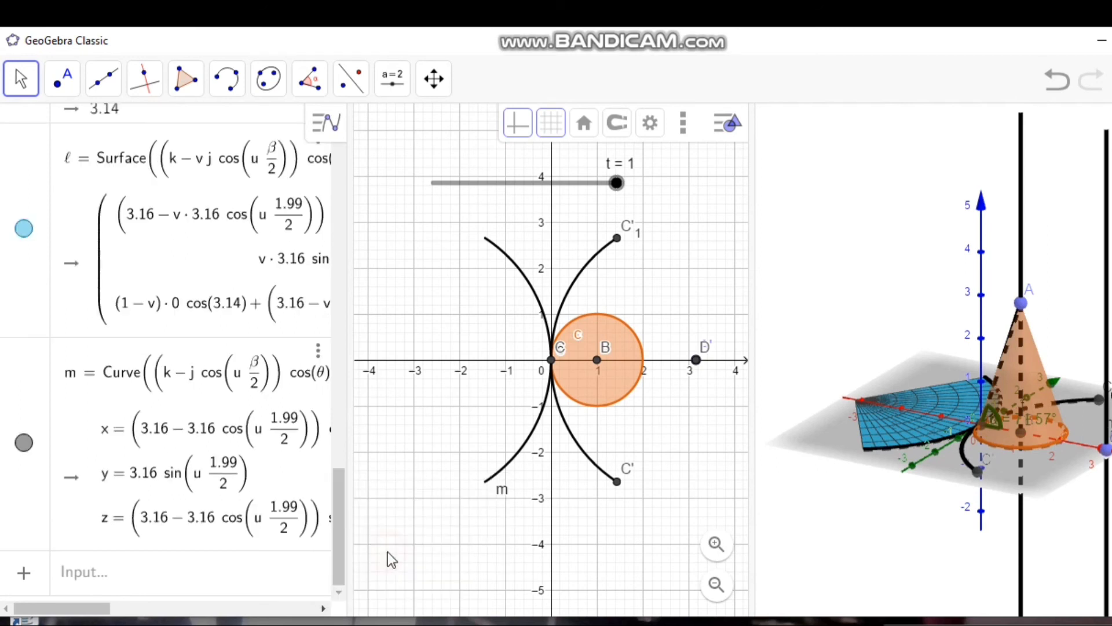
Step: Begin a new 3D point definition with k·cos(θ) − i·sin(θ) as its x-coordinate
click(155, 582)
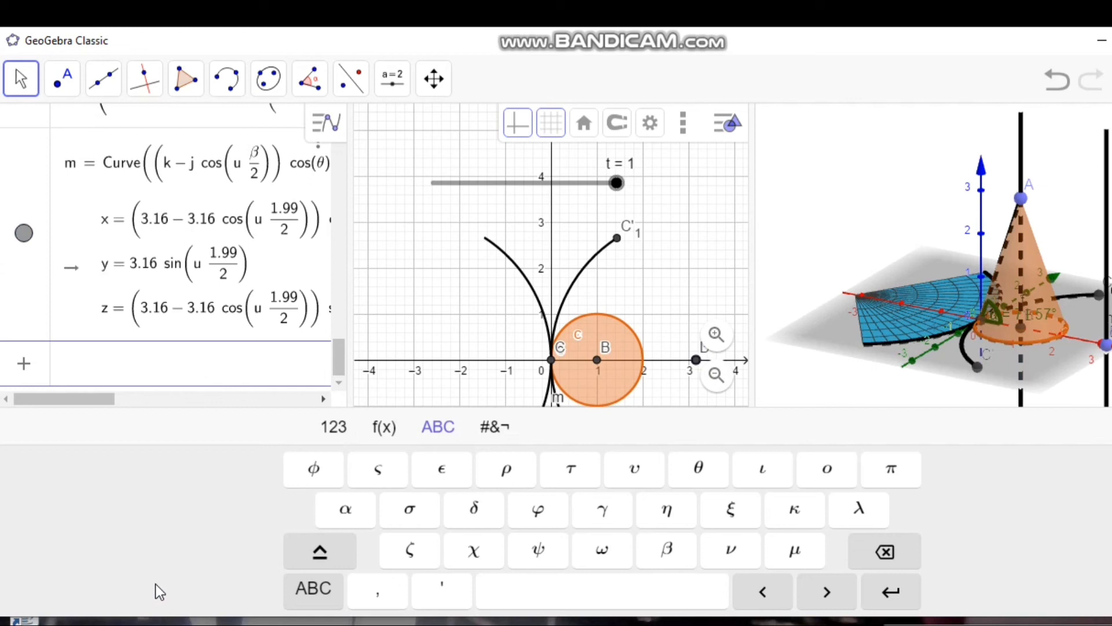
text((()
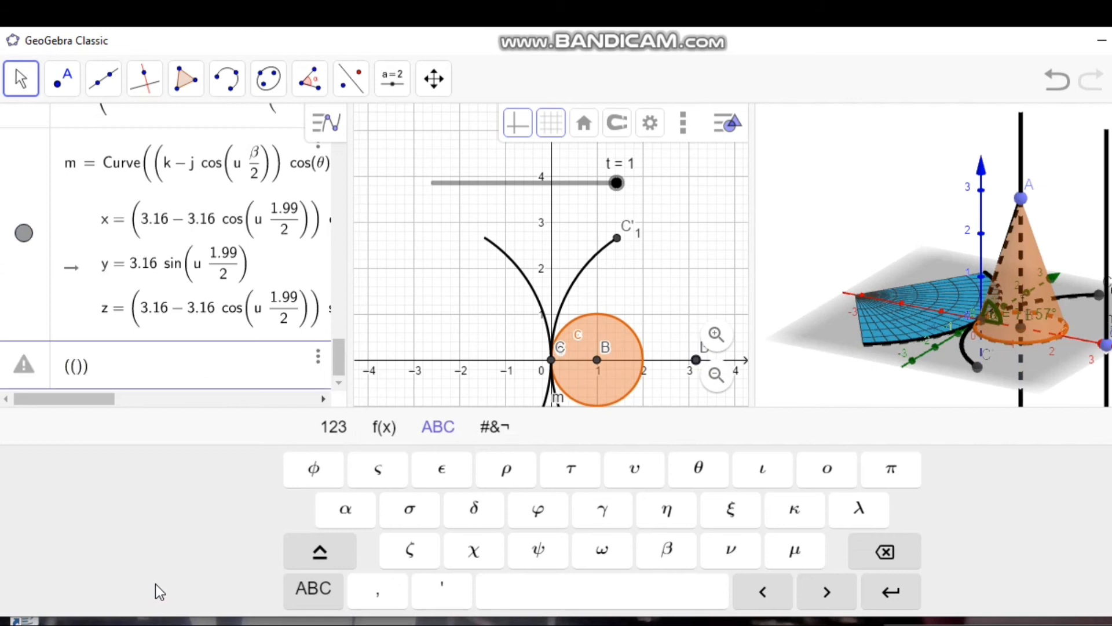
text(k)
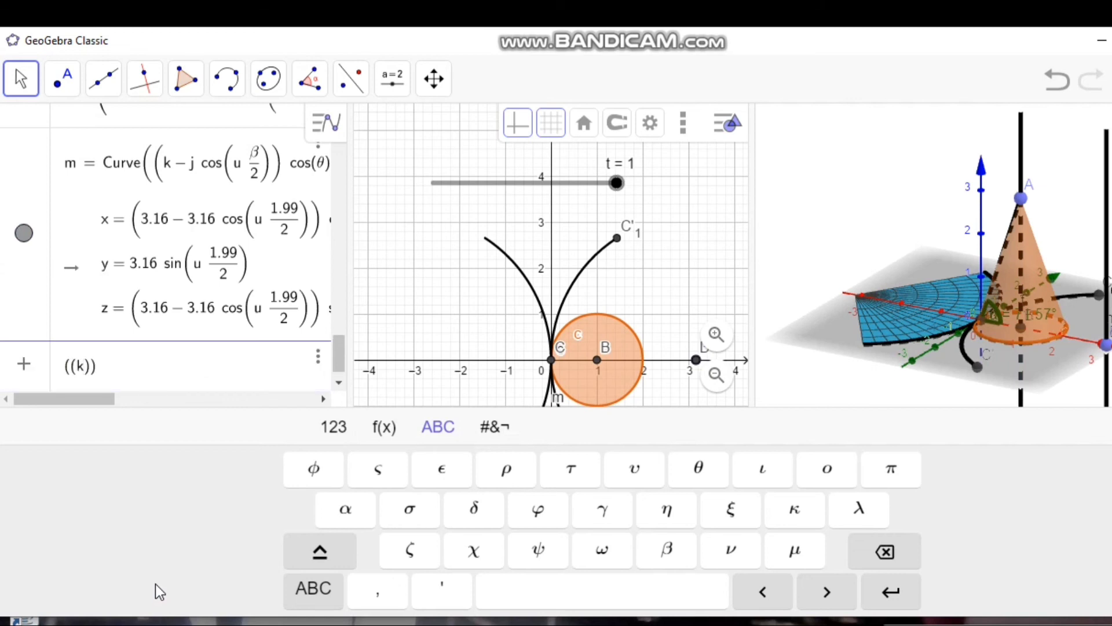
text(*cos)
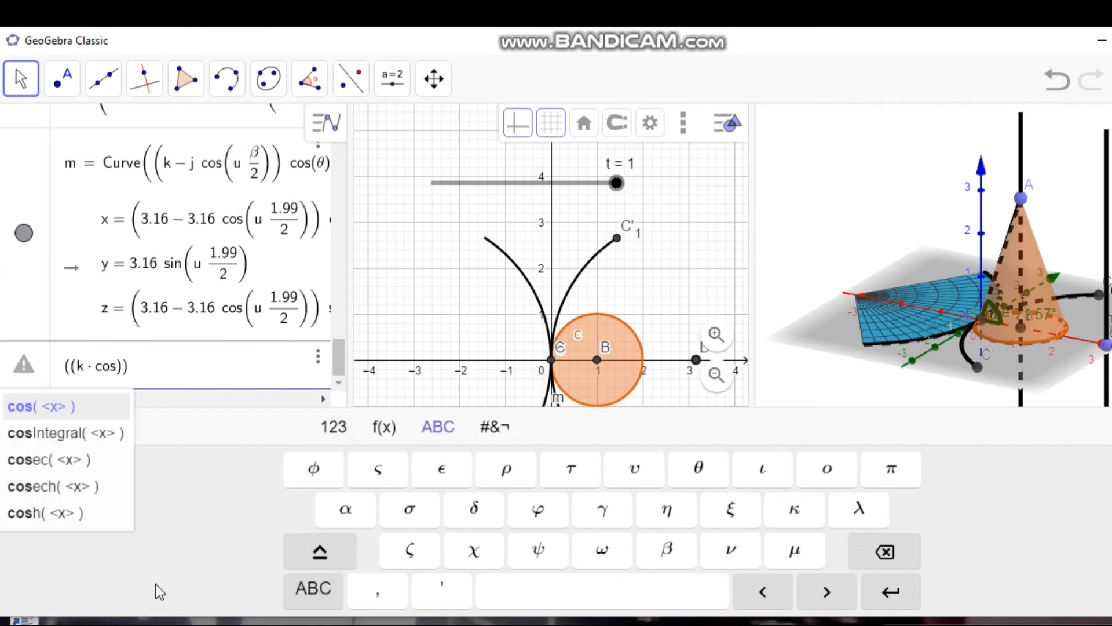
text(()
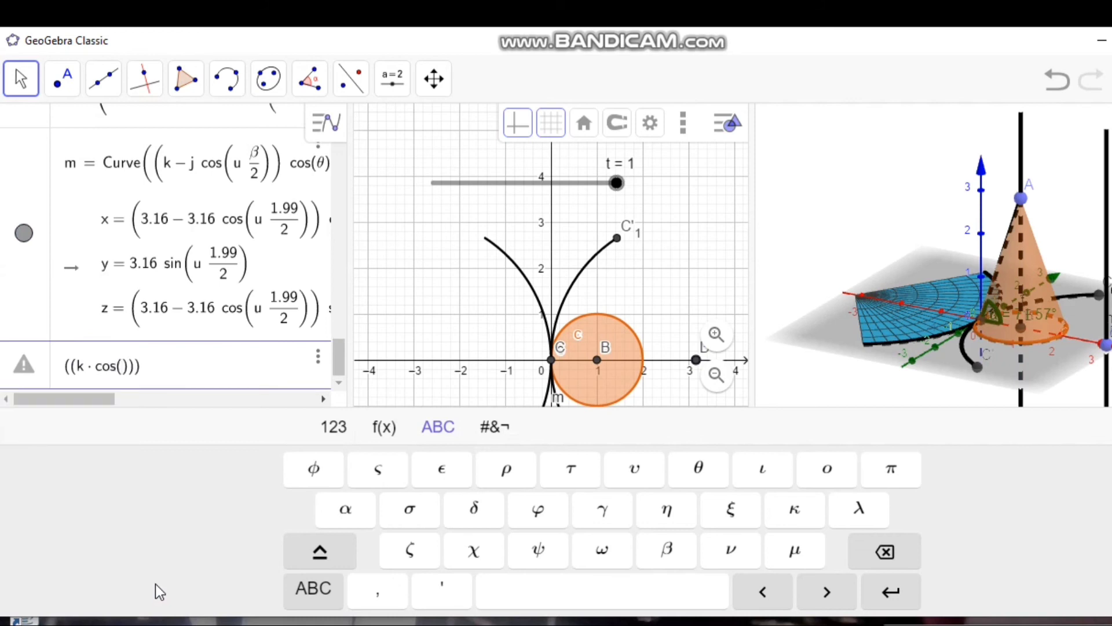
click(698, 481)
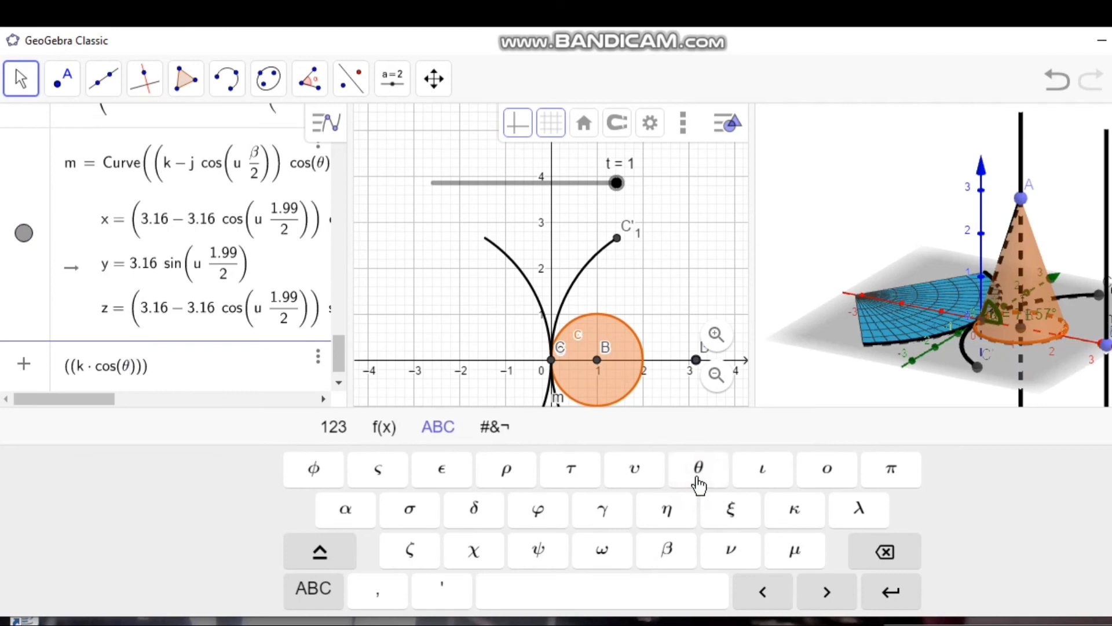
key(Right)
text(-)
text(i)
text(*sin)
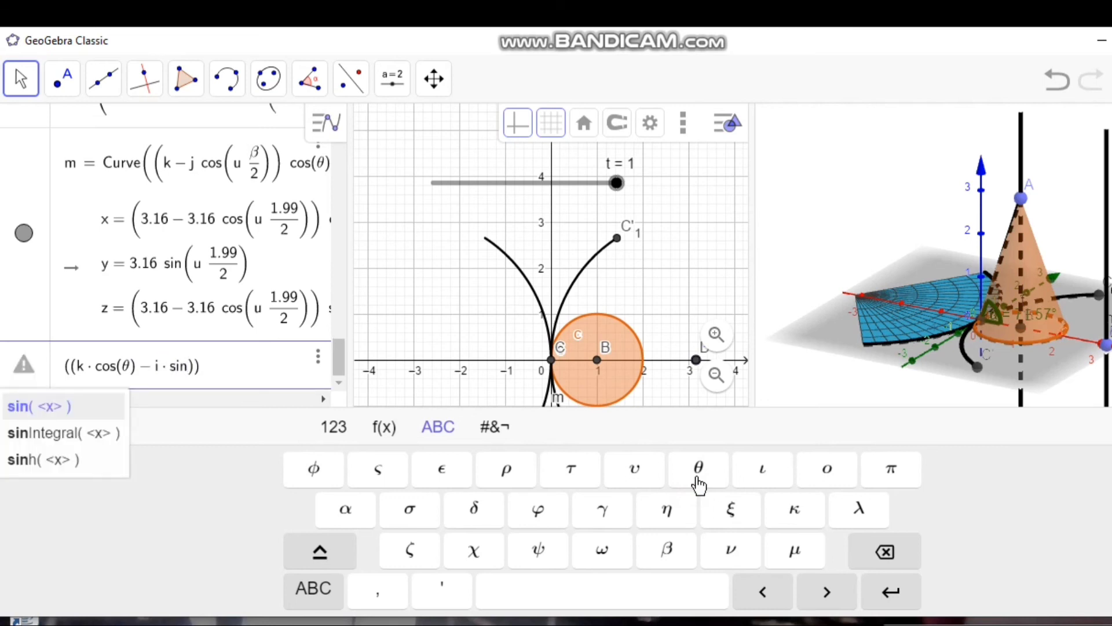
text(()
click(707, 484)
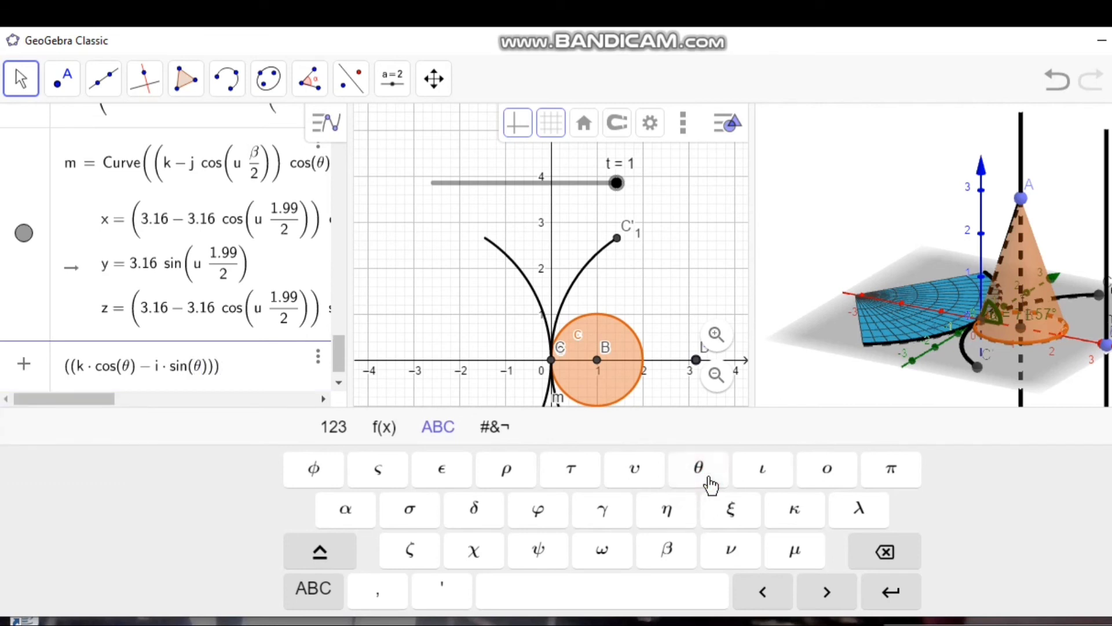
Step: Enter 0 as the y-coordinate and i·cos(θ) + k·sin(θ) as the z-coordinate, and create the apex point
text(,)
text(0,)
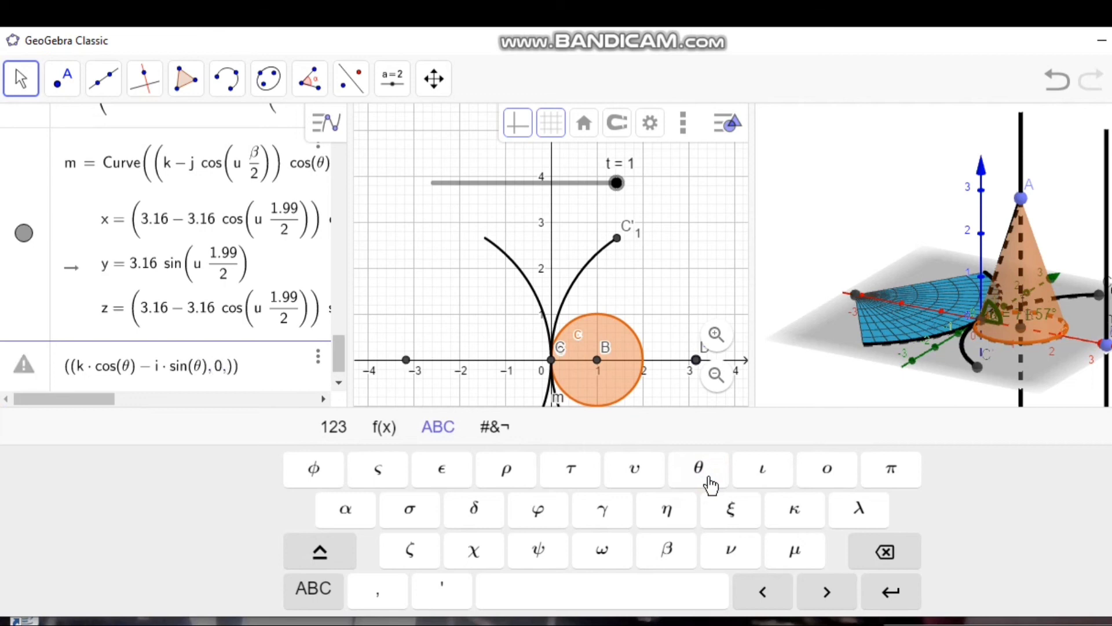
text(i*)
text(cos)
text(()
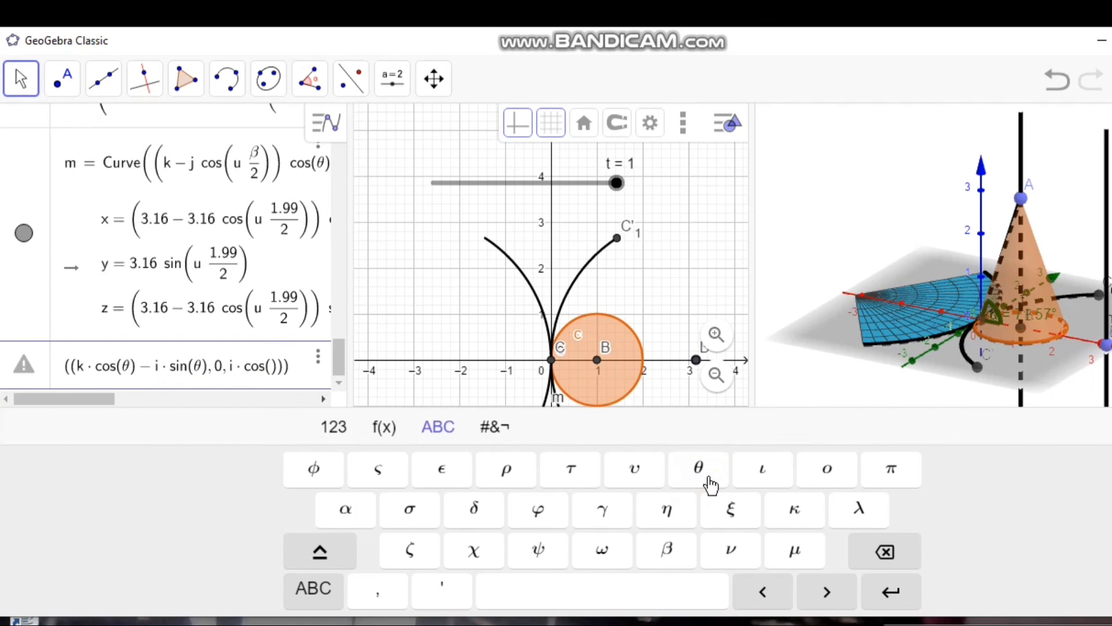
click(698, 479)
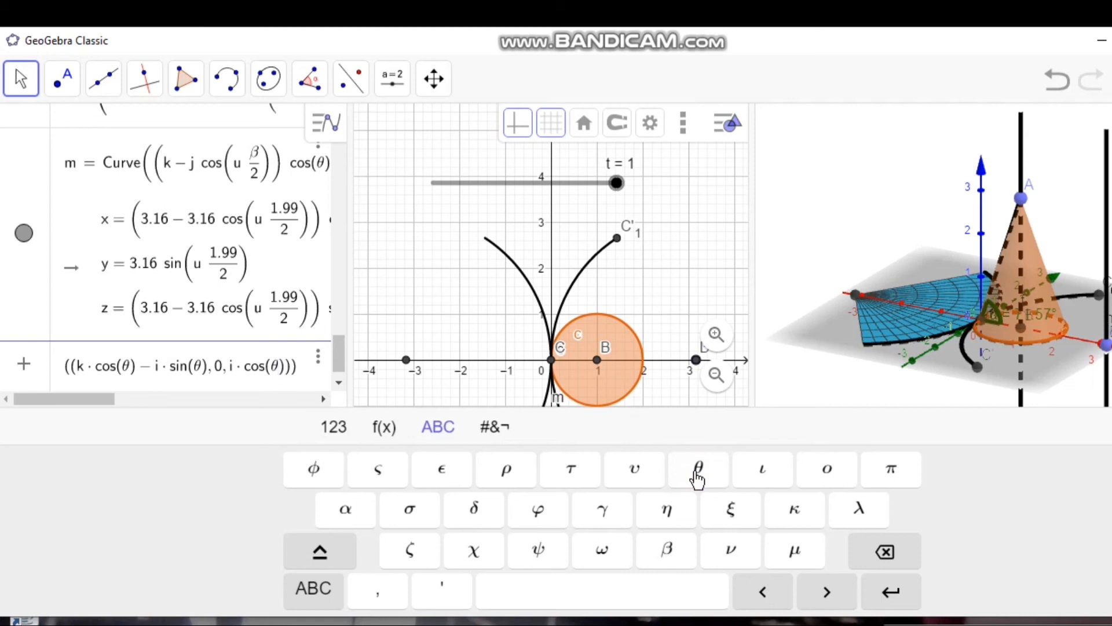
text(+)
text(k*)
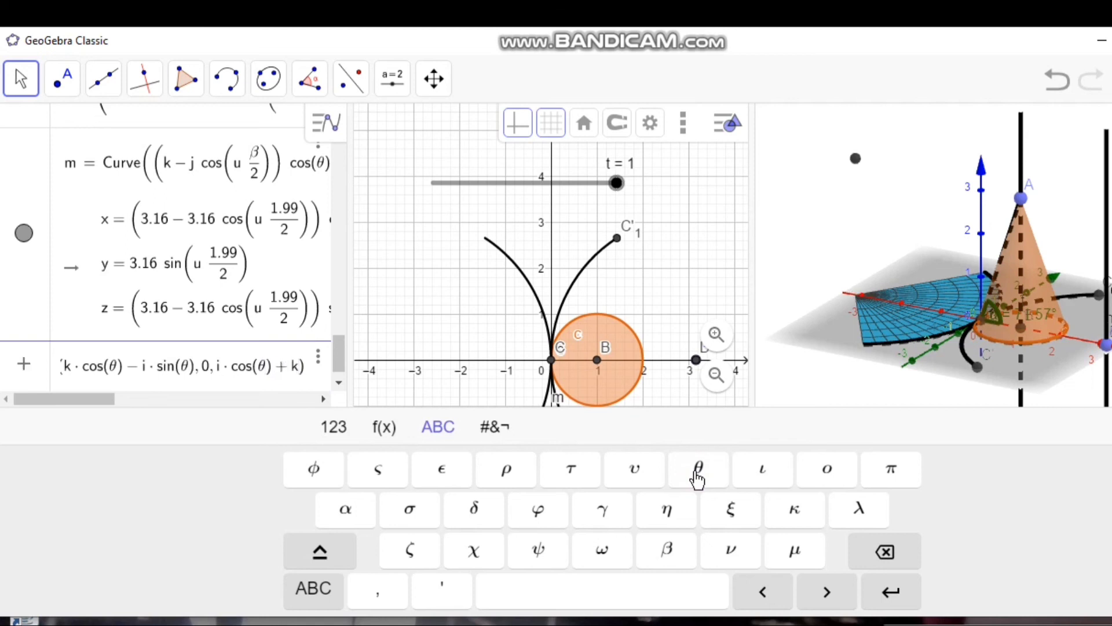
text(sin)
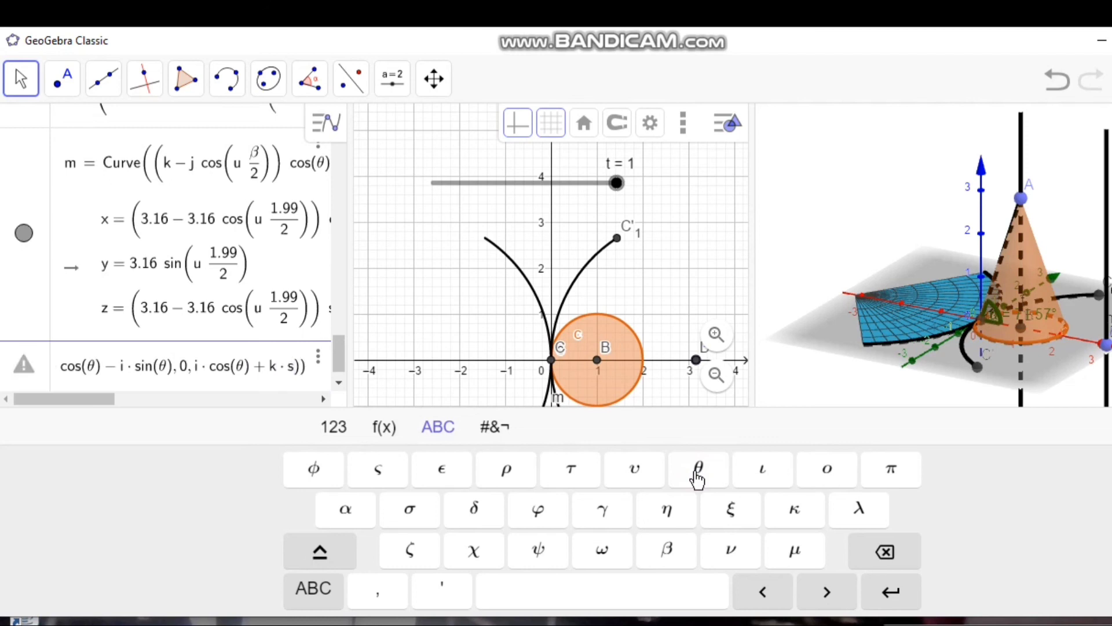
text(()
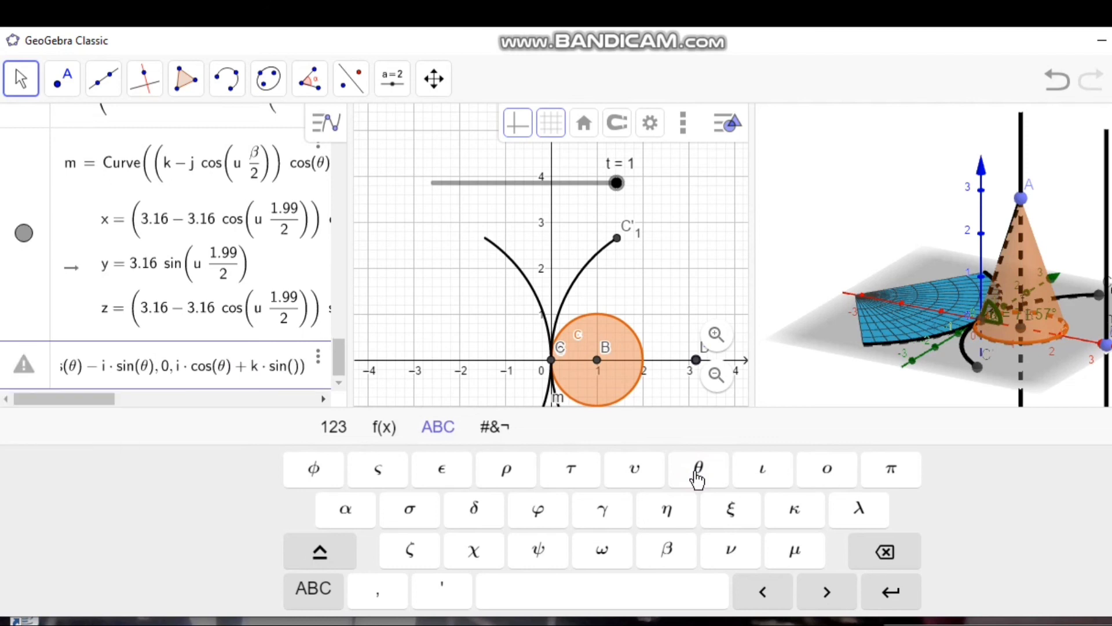
click(697, 479)
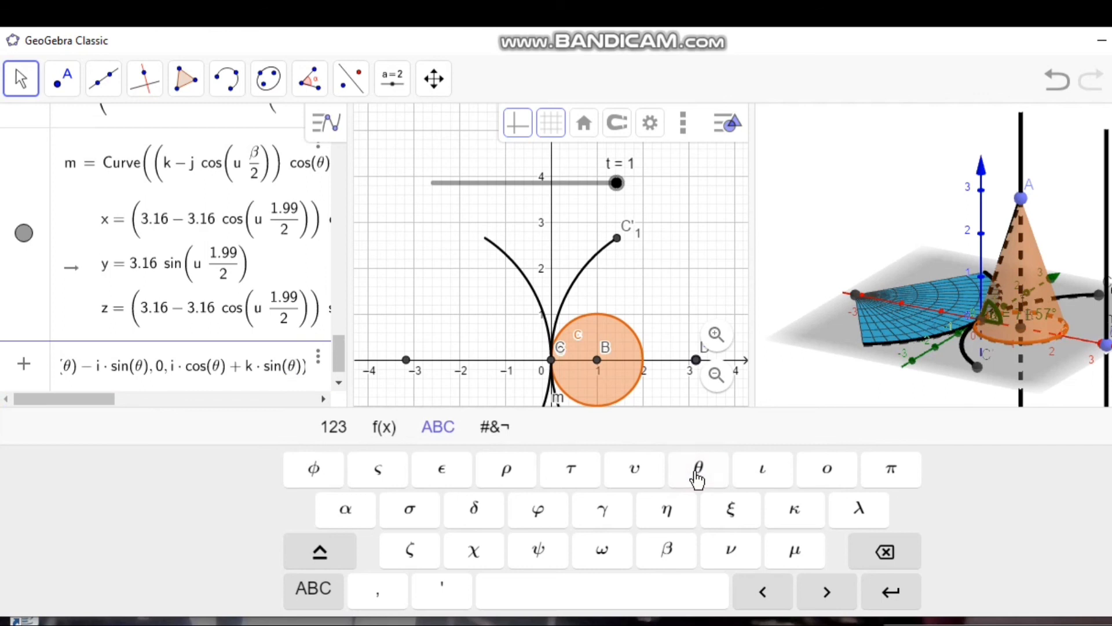
key(Return)
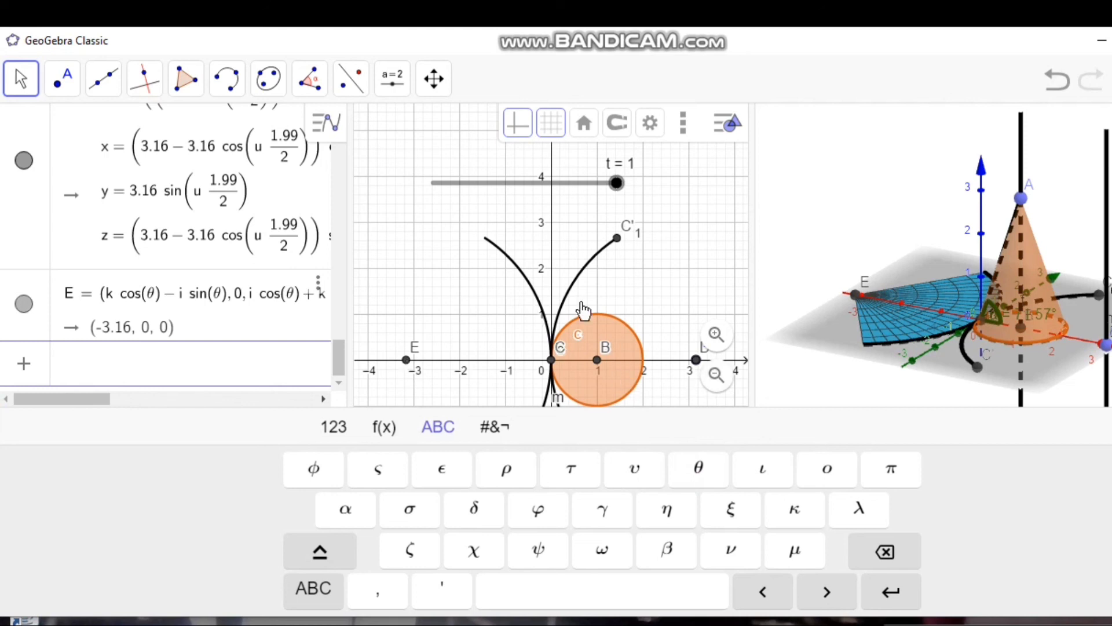
click(692, 297)
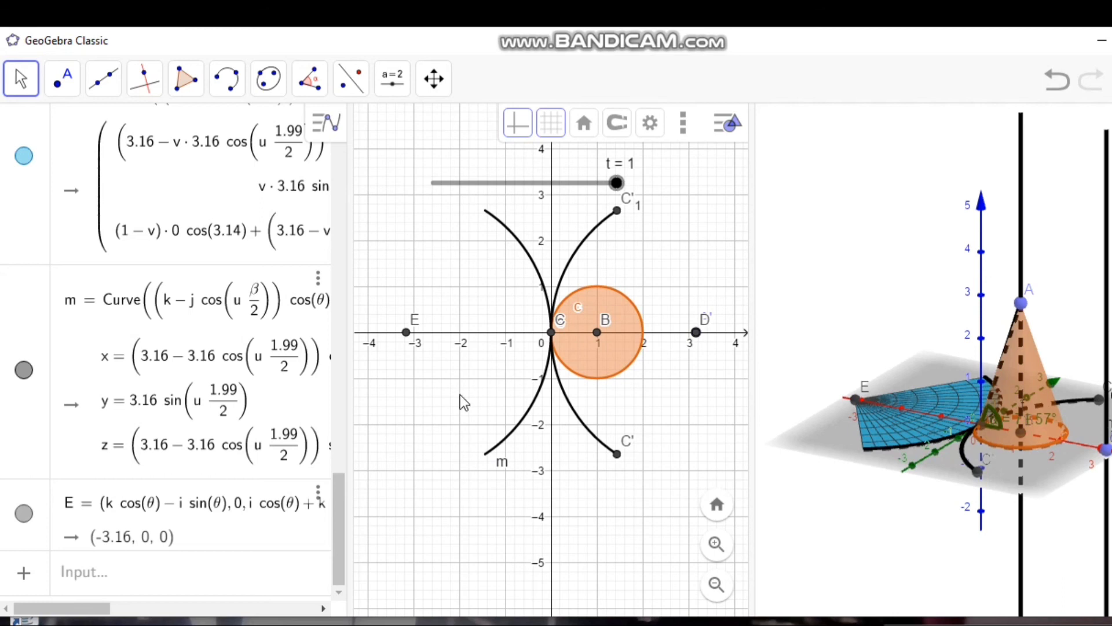
Step: Create a point on curve m with the Point command and move it to the curve's upper end in the 2D view
click(237, 581)
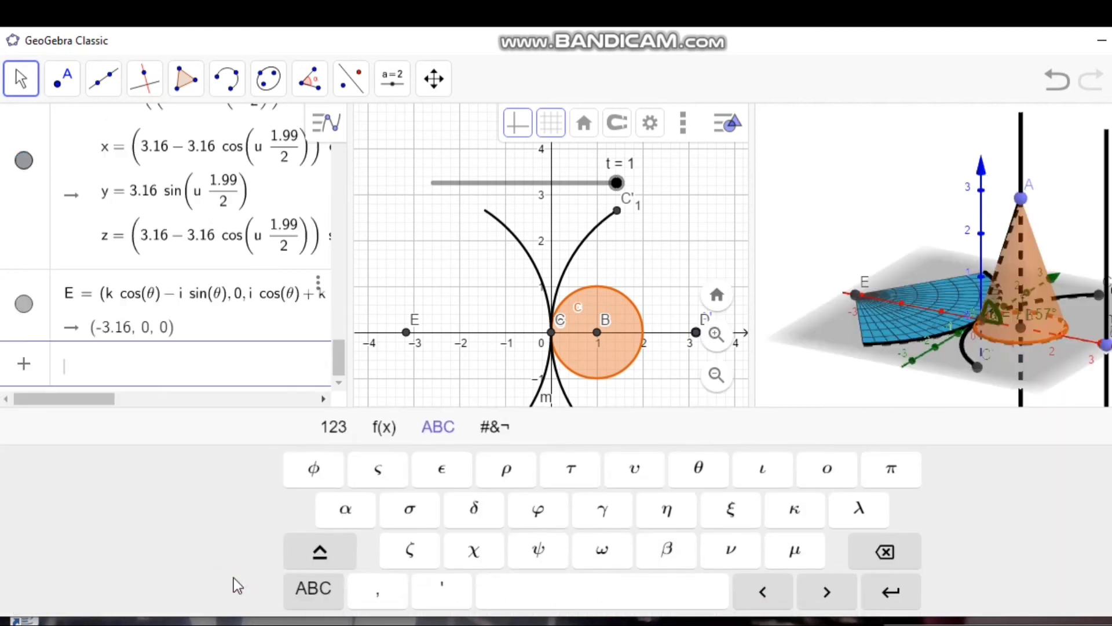
text(poin)
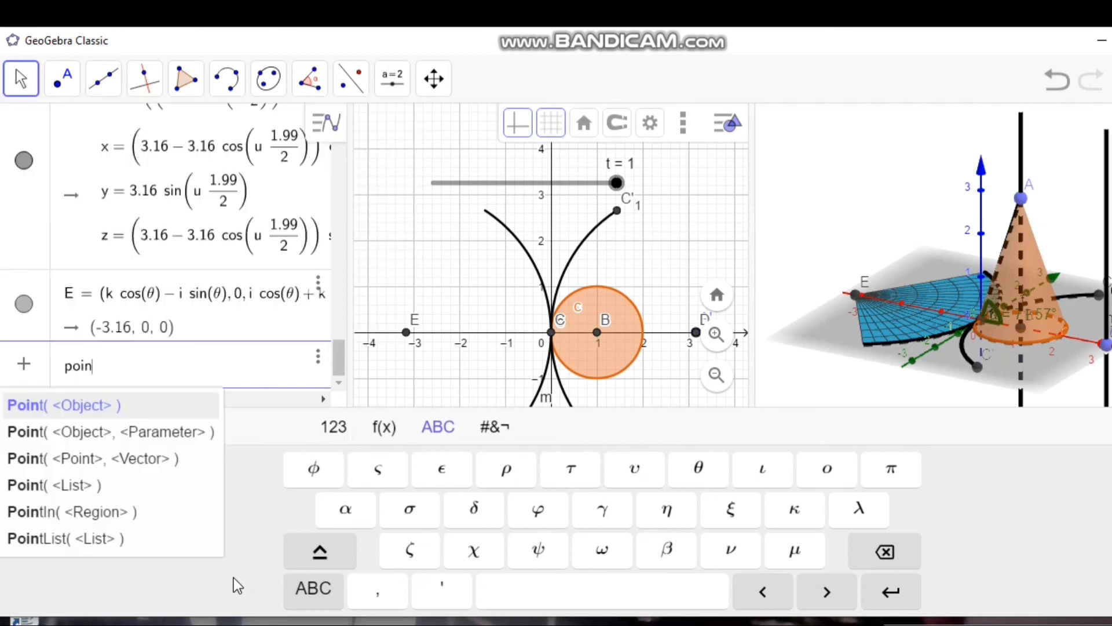
click(116, 407)
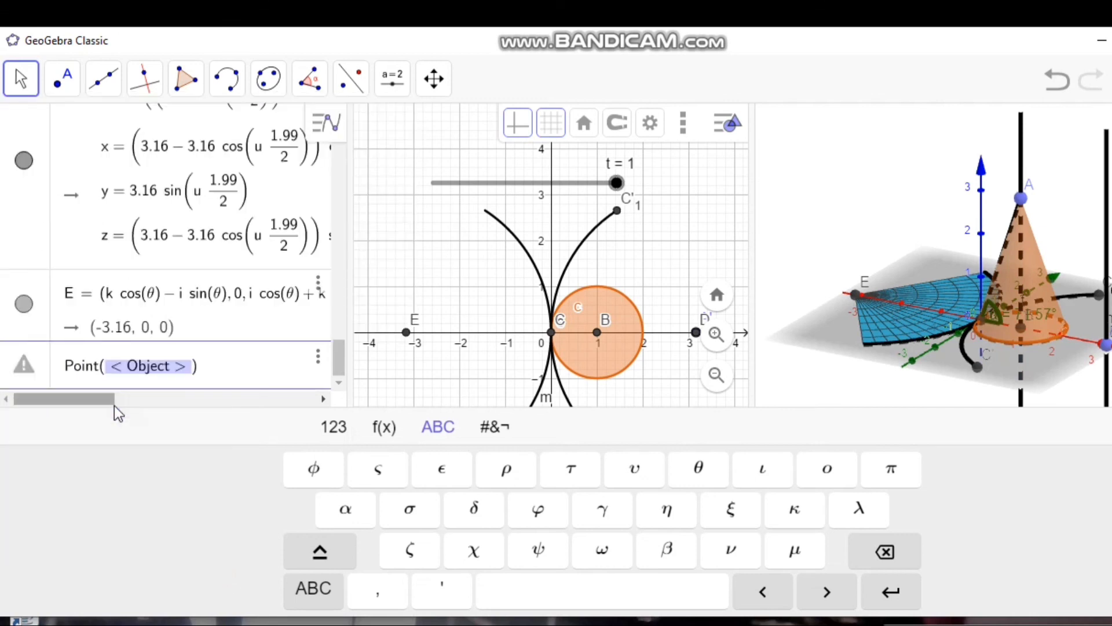
key(BackSpace)
text(m)
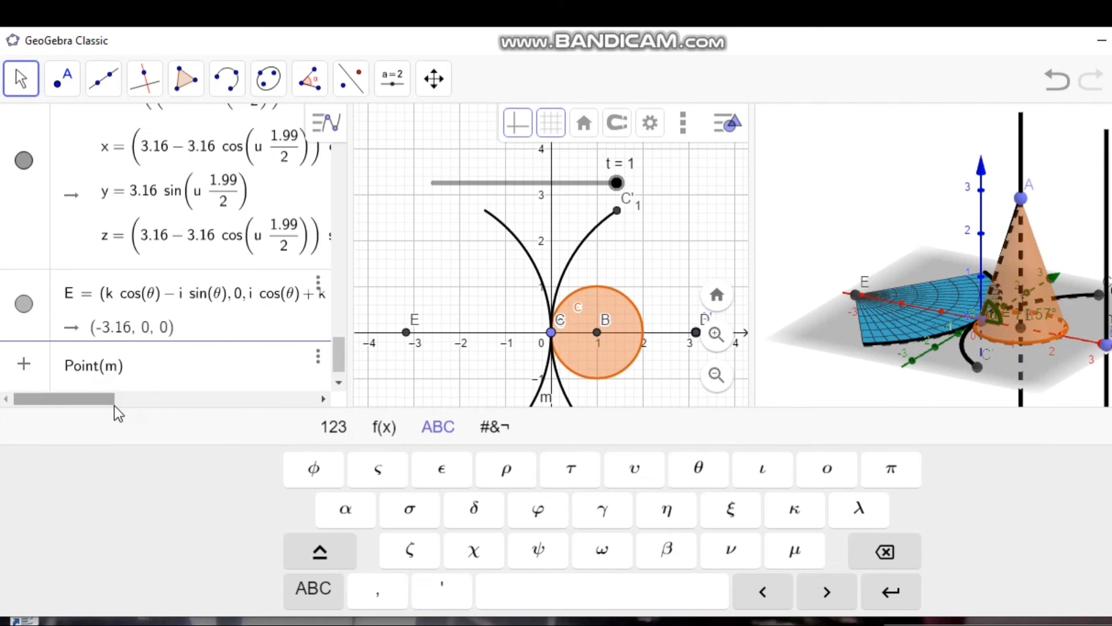
key(Return)
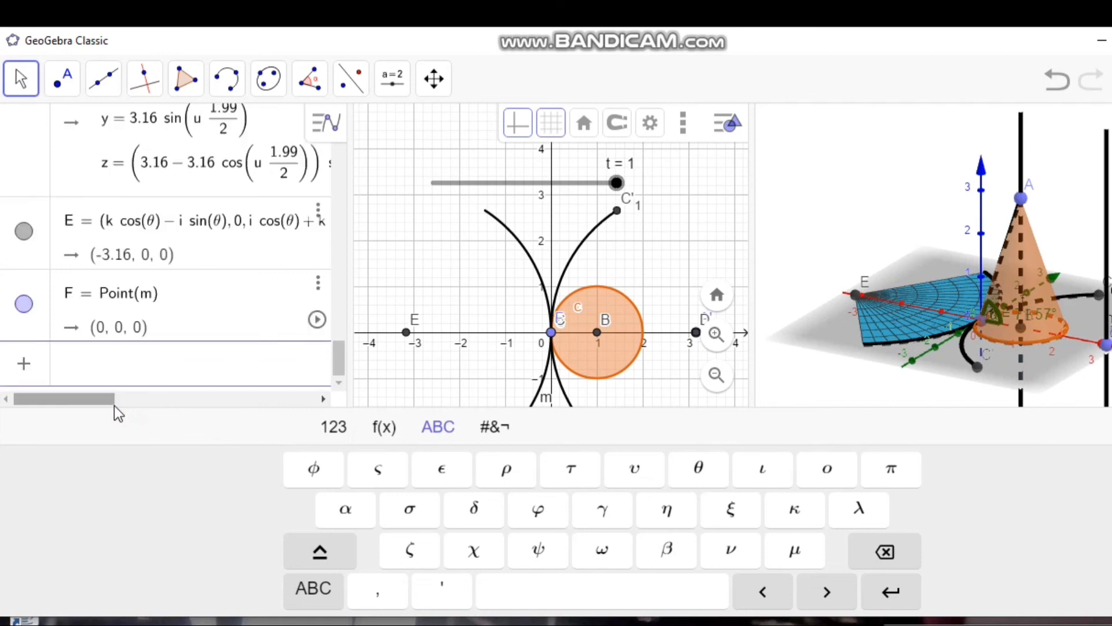
click(551, 332)
drag(548, 304, 484, 218)
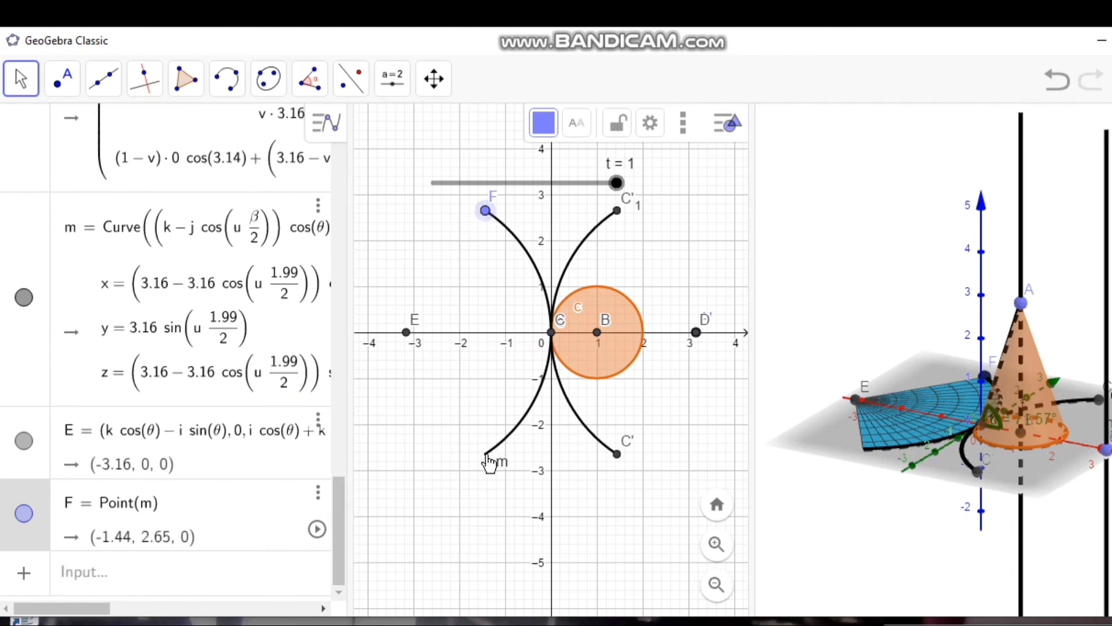
Step: Create a second point on curve m with the Point command and move it to the curve's lower end in the 2D view
click(211, 579)
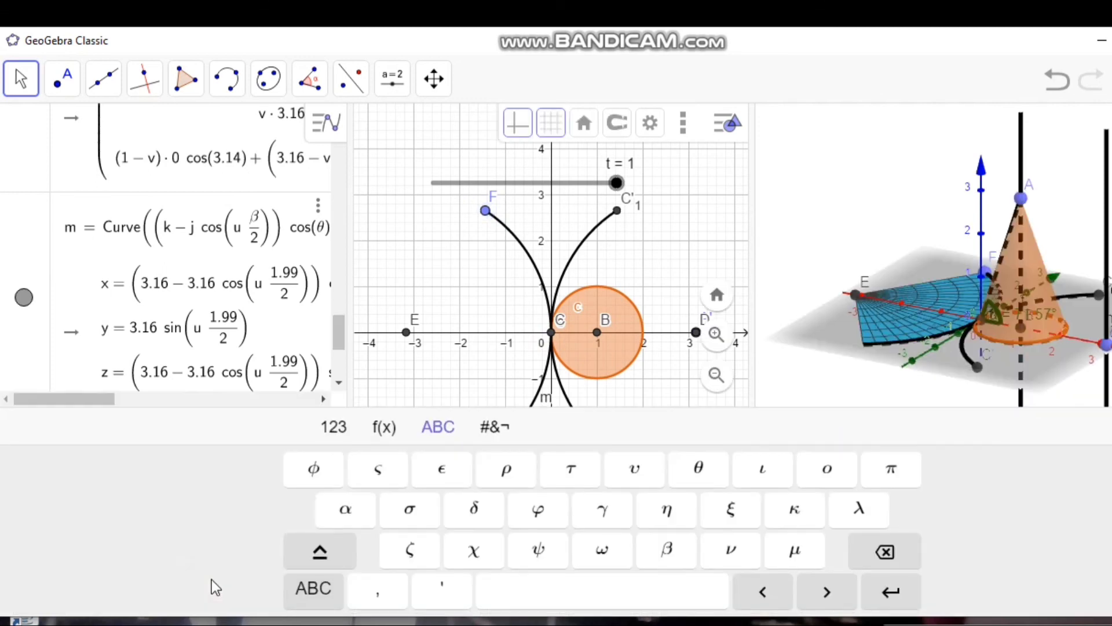
text(poi)
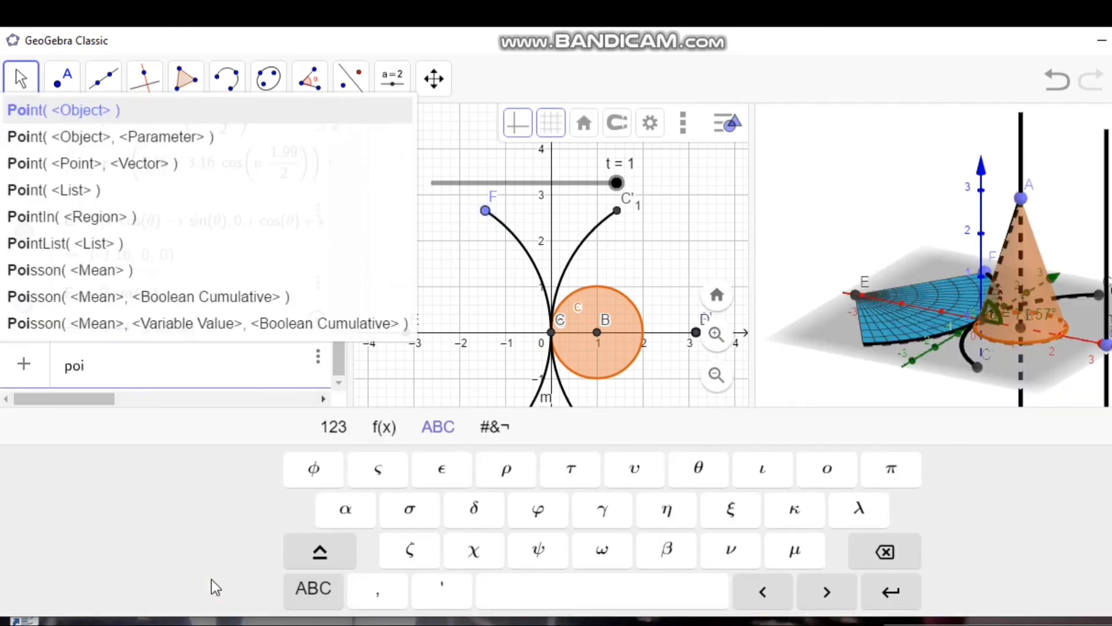
click(165, 114)
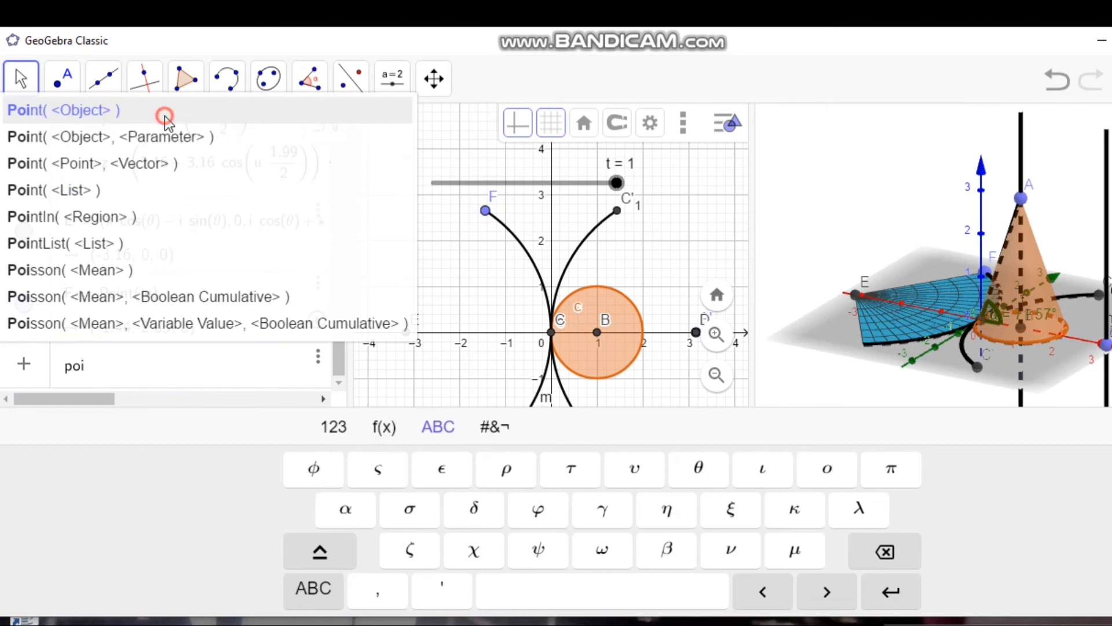
key(BackSpace)
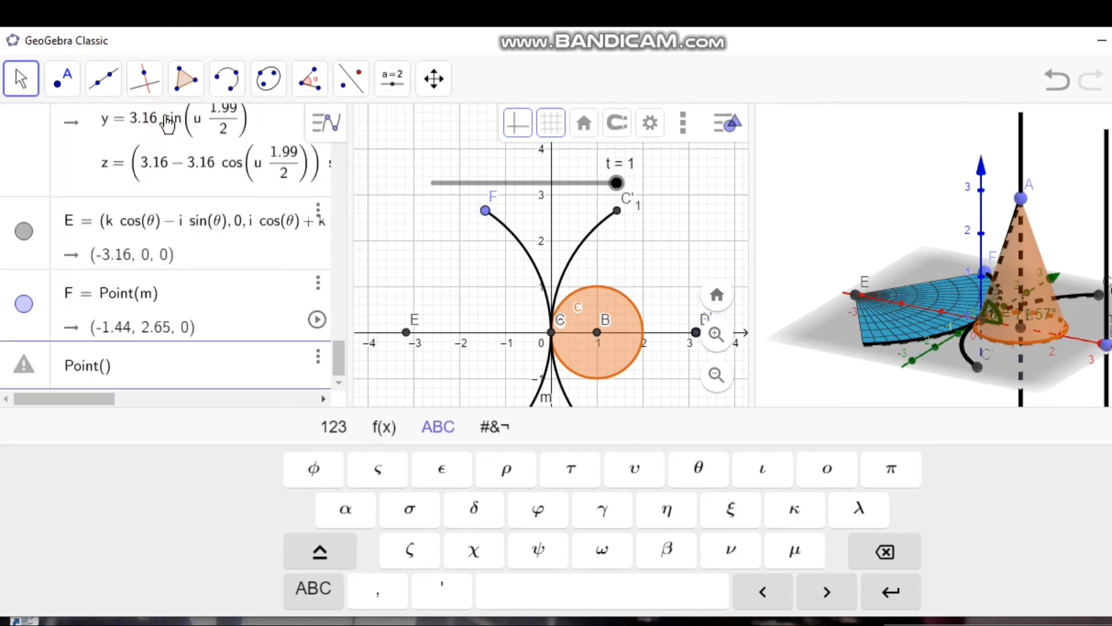
text(m)
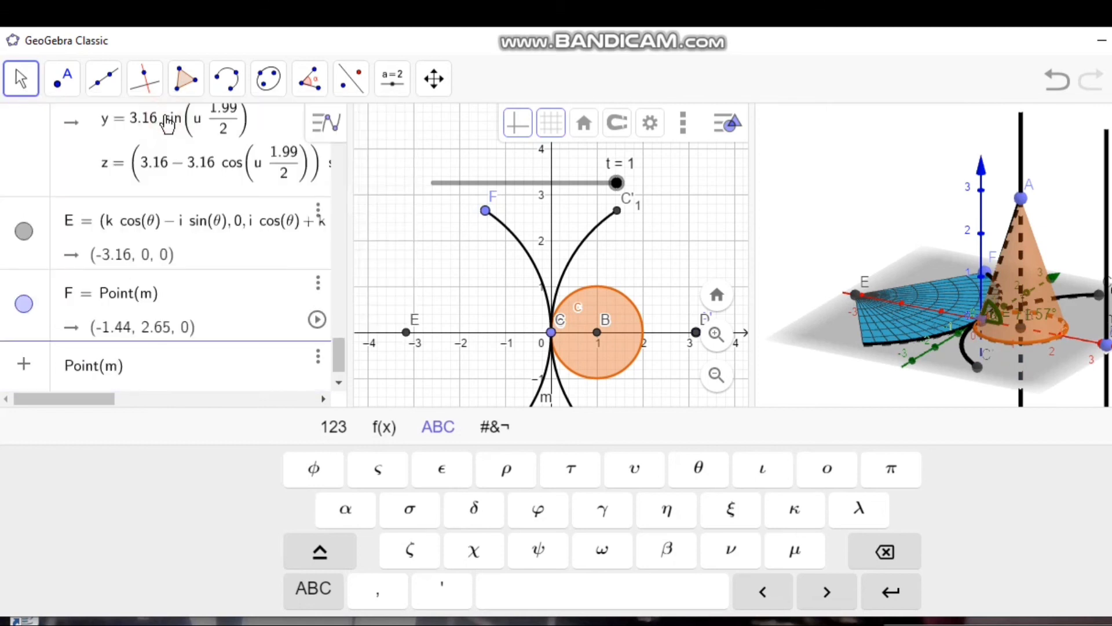
key(Return)
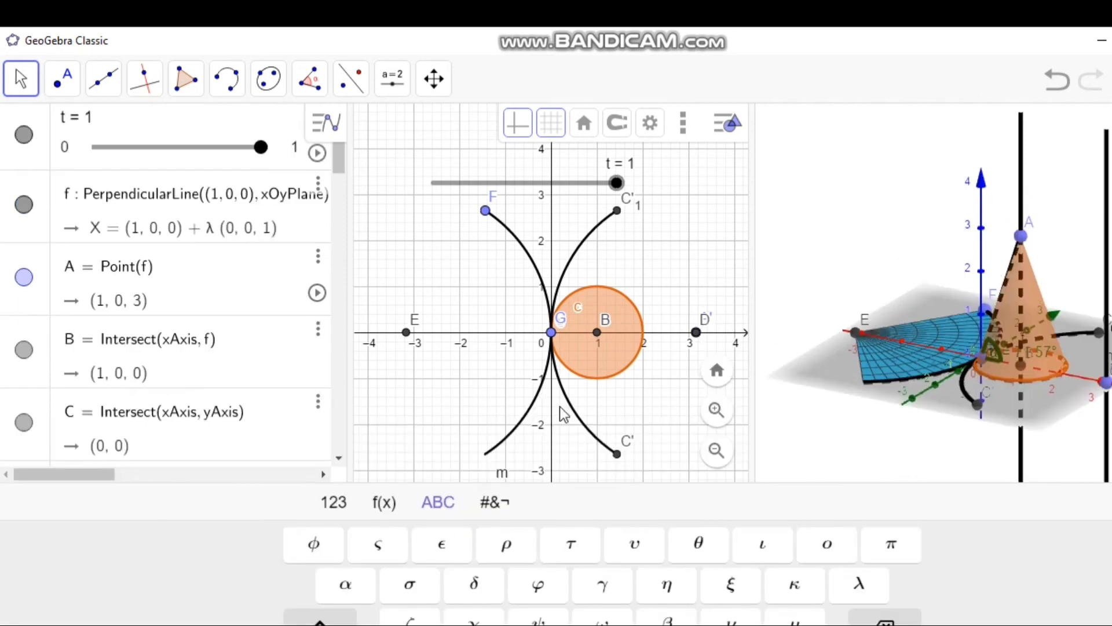
drag(552, 342, 536, 400)
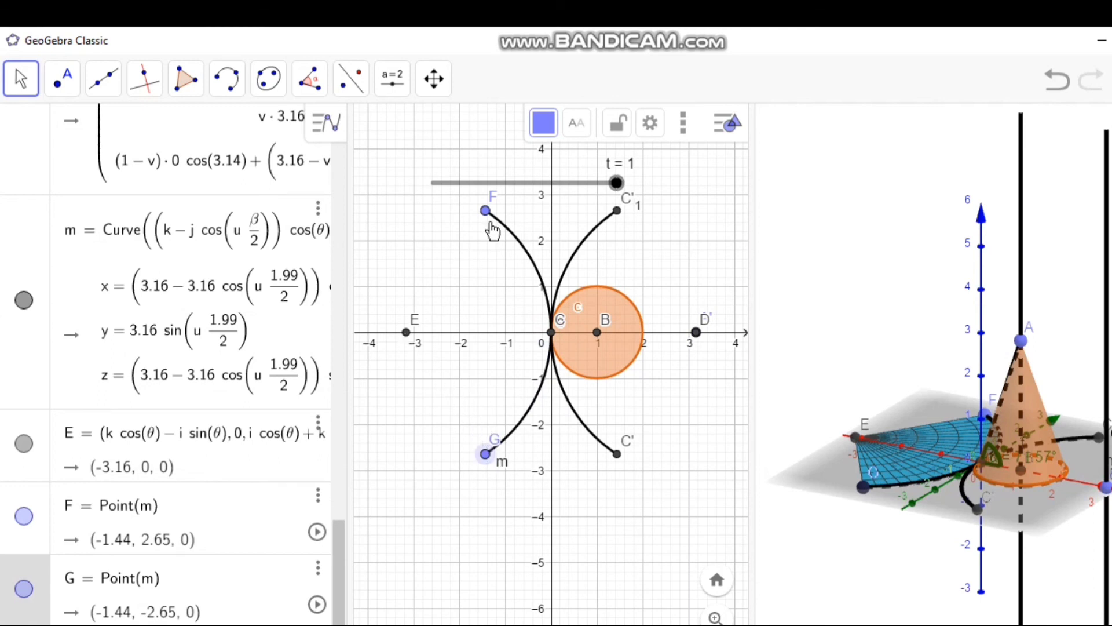
Step: Draw a segment from G to F, joining the lower and upper ends of curve m
click(103, 78)
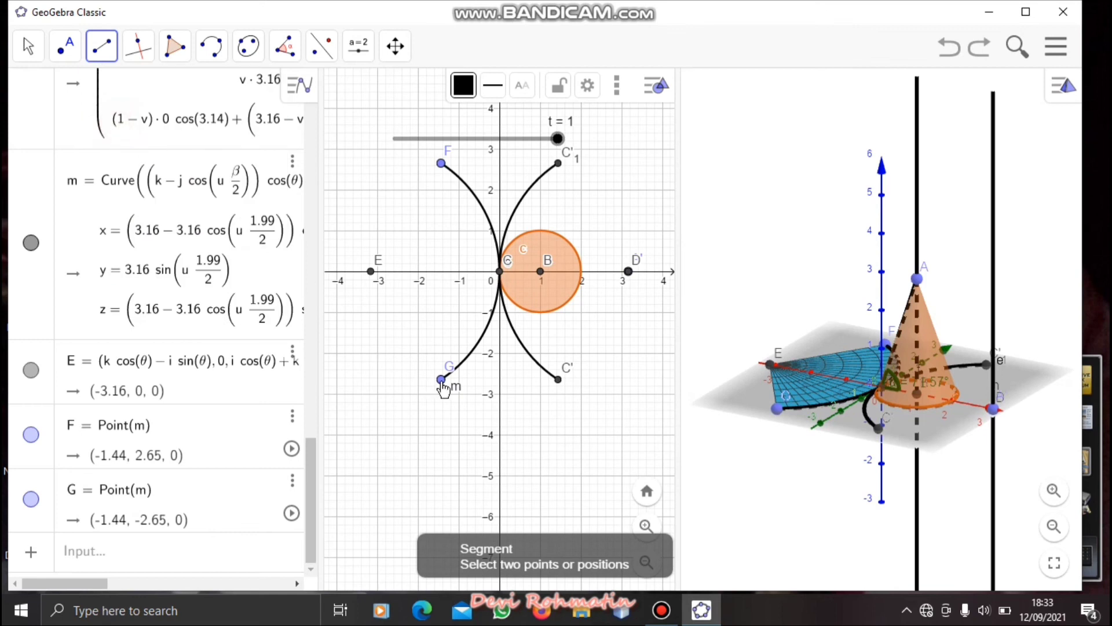
click(442, 380)
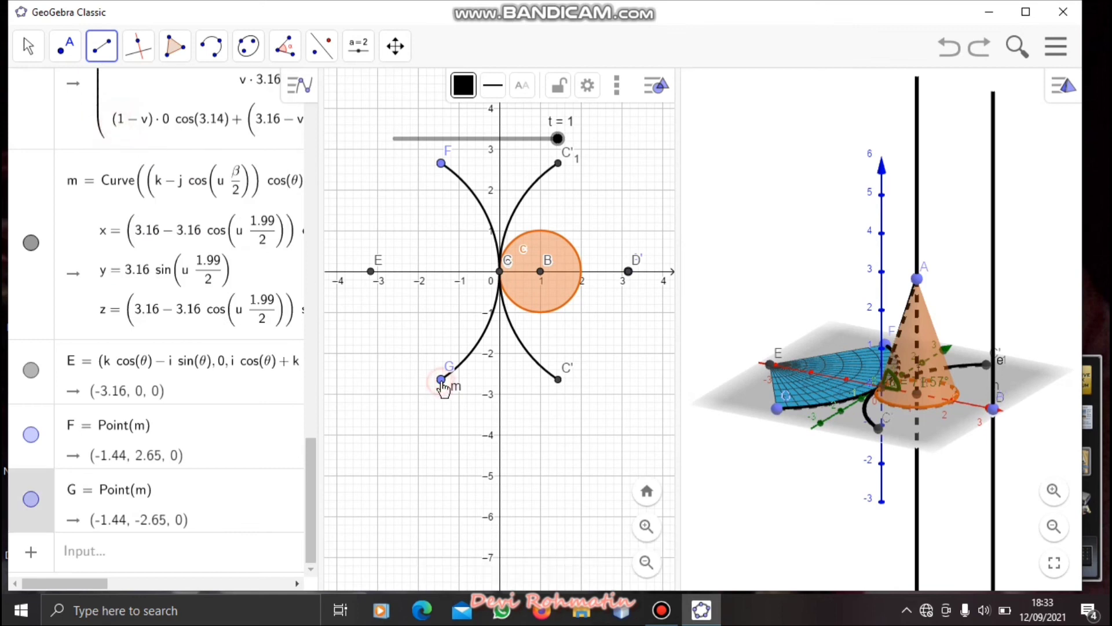
click(441, 164)
key(Escape)
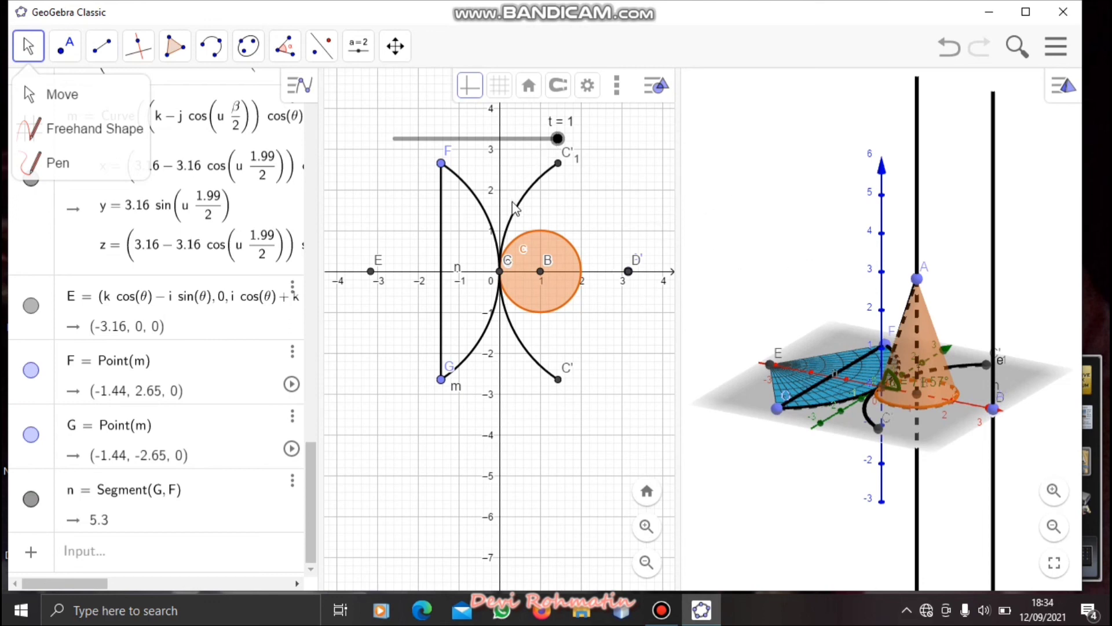
Step: Hide the axes and grid in the 2D view, and hide line h, the perpendicular to xOyPlane through A', in the 3D view
click(471, 95)
click(499, 86)
click(505, 121)
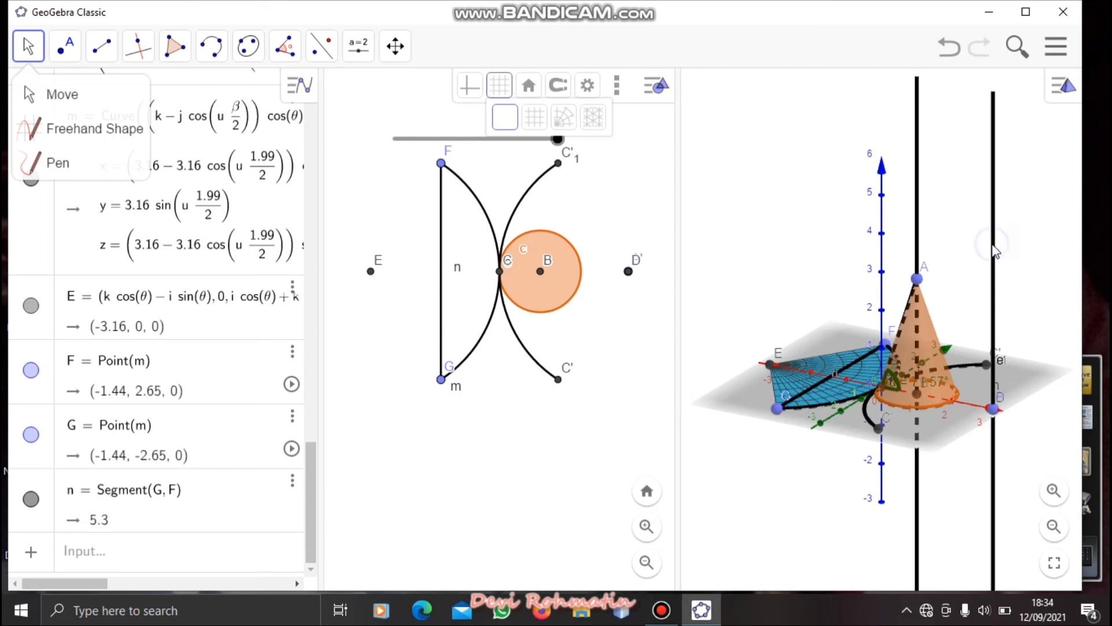
right_click(993, 249)
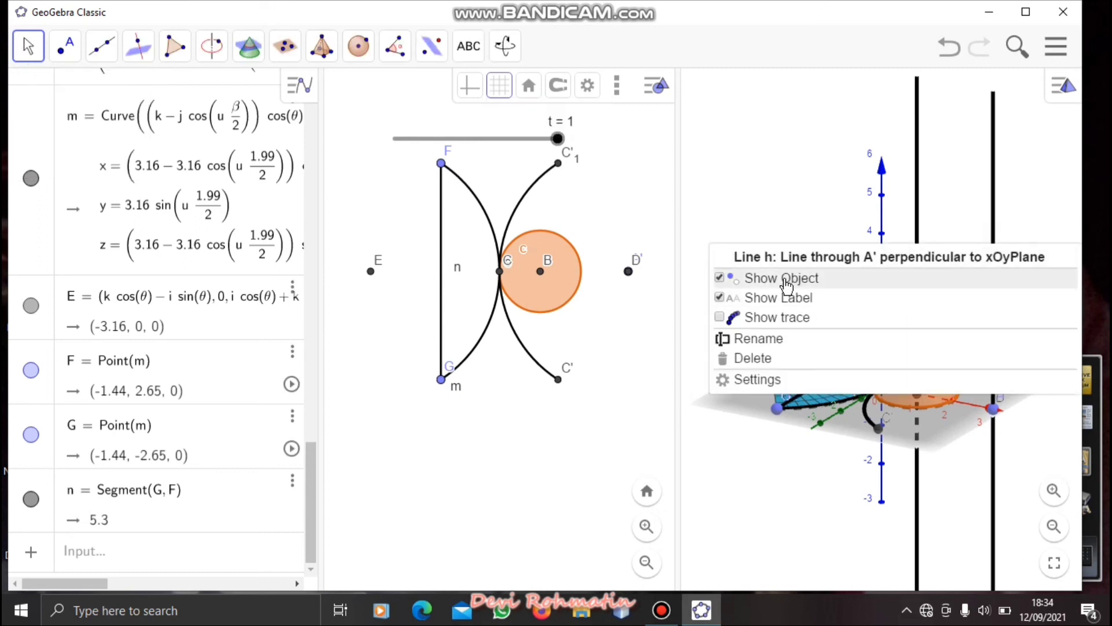
click(786, 280)
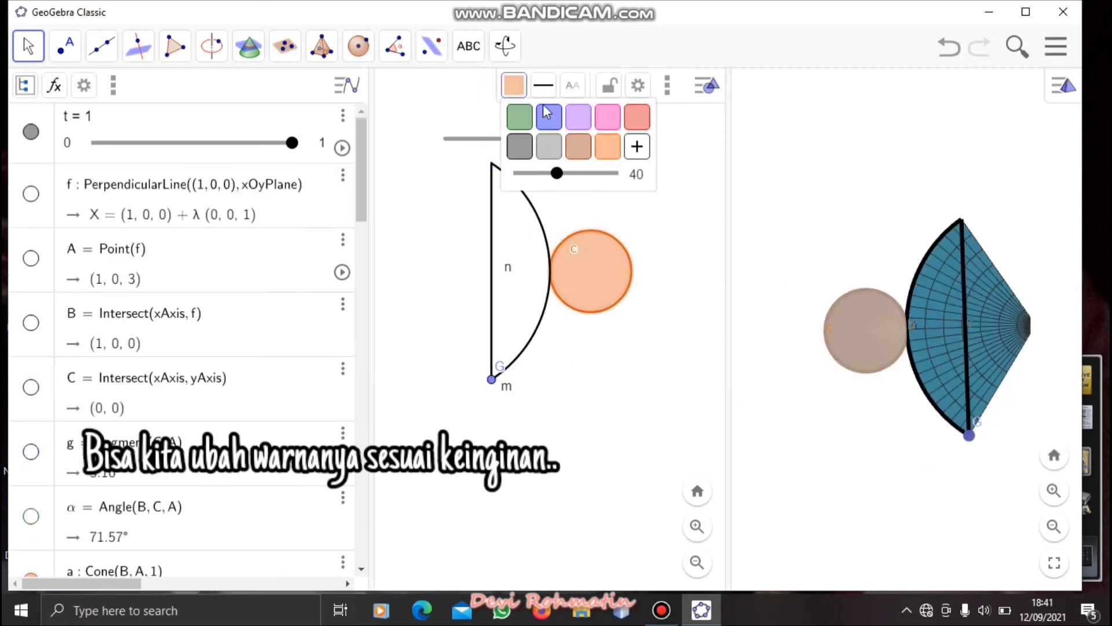
Step: Color circle c pink and set its opacity to 100
click(608, 120)
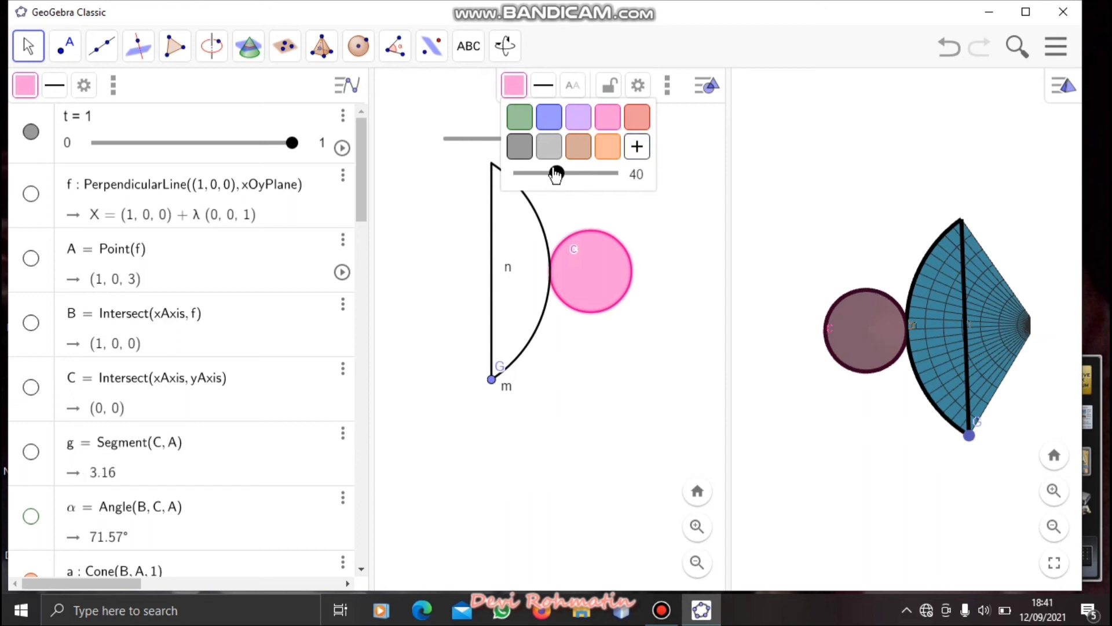
drag(557, 172, 613, 179)
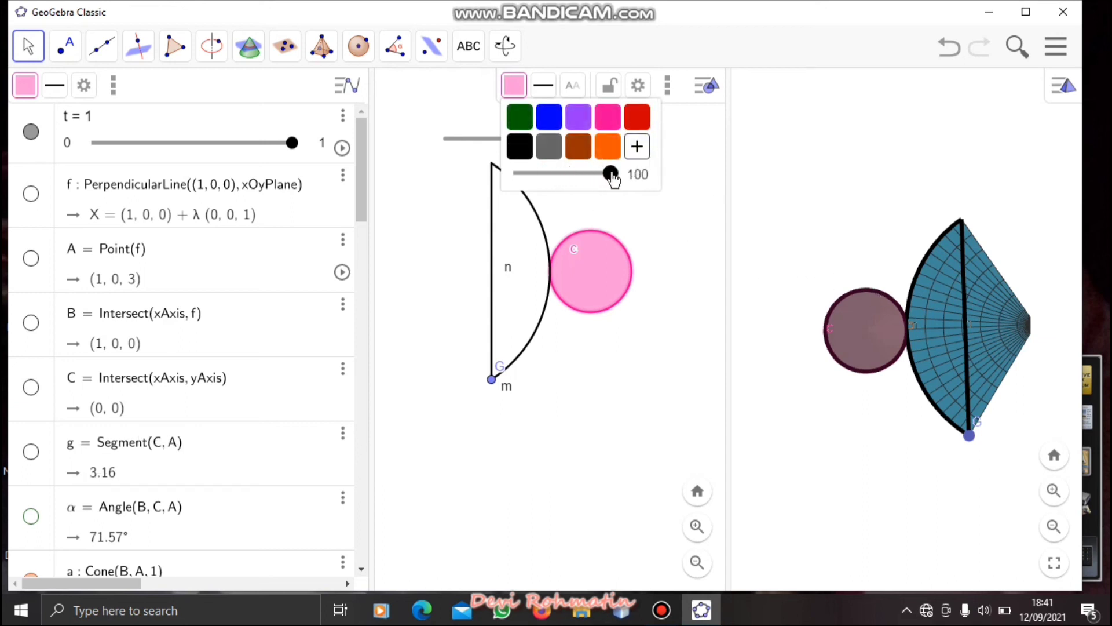
click(821, 191)
Step: Animate slider t and raise the animation speed to 3.5× to play the cone's unrolling
click(342, 148)
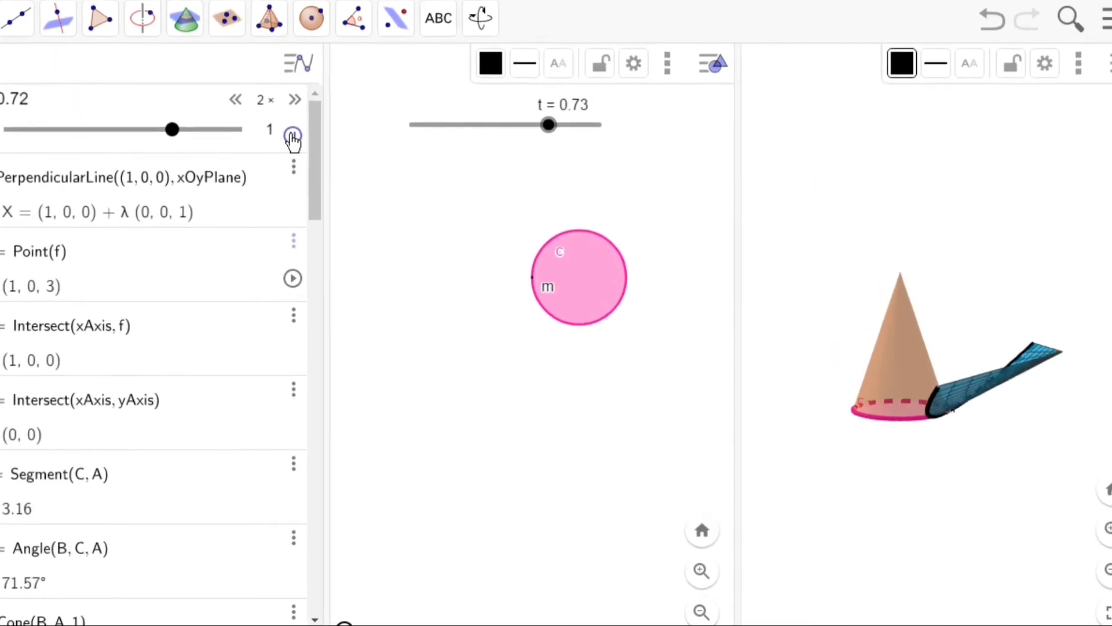
click(294, 99)
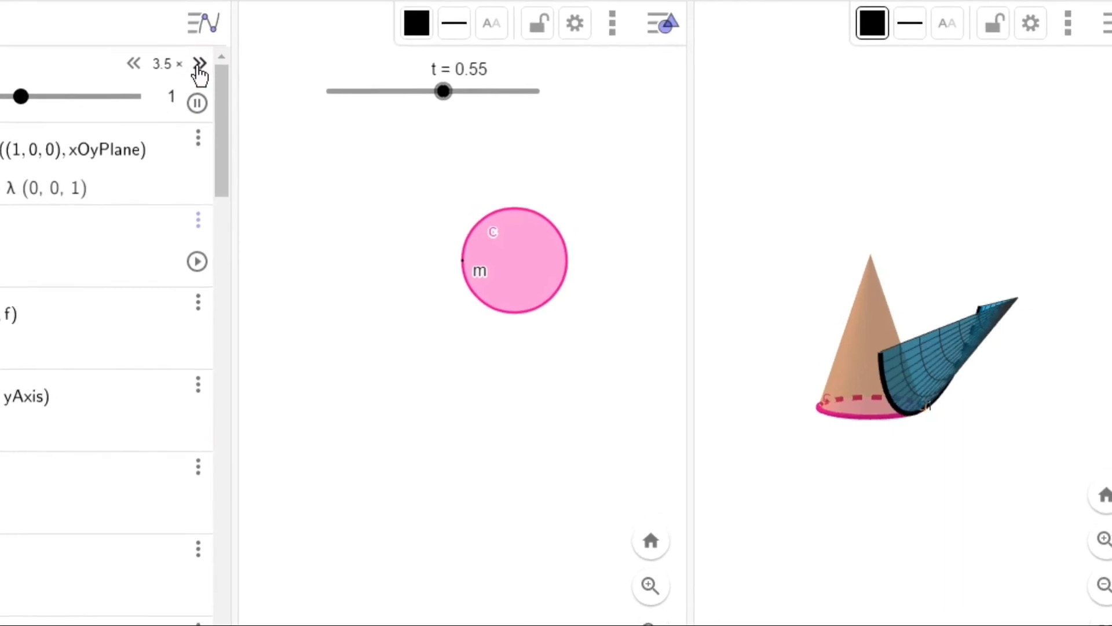